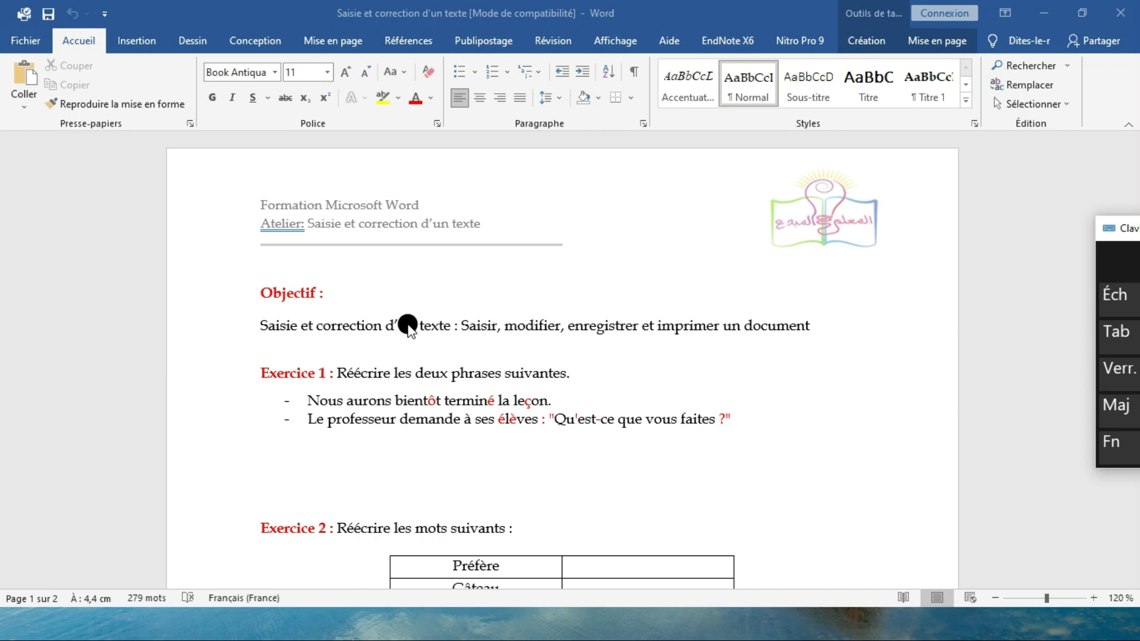
Look through the exercise document from the objective to the final instructions on page 2.
{"action": "scroll", "coordinate": [408, 326], "scroll_direction": "down", "scroll_amount": 1}
{"action": "scroll", "coordinate": [409, 327], "scroll_direction": "up", "scroll_amount": 1}
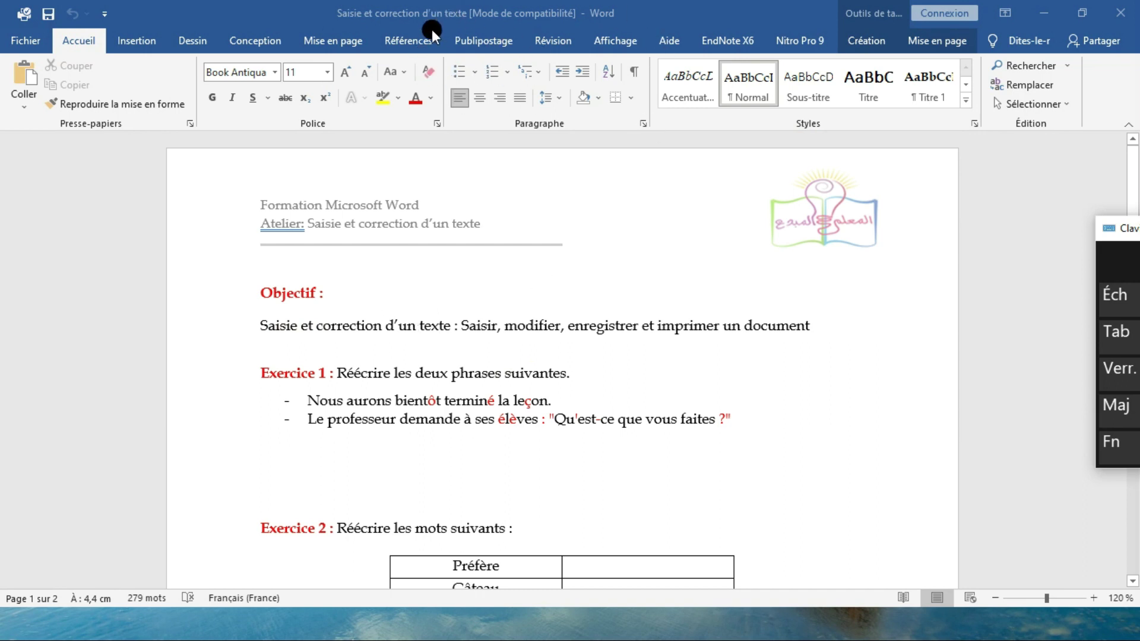
{"action": "scroll", "coordinate": [472, 199], "scroll_direction": "down", "scroll_amount": 2}
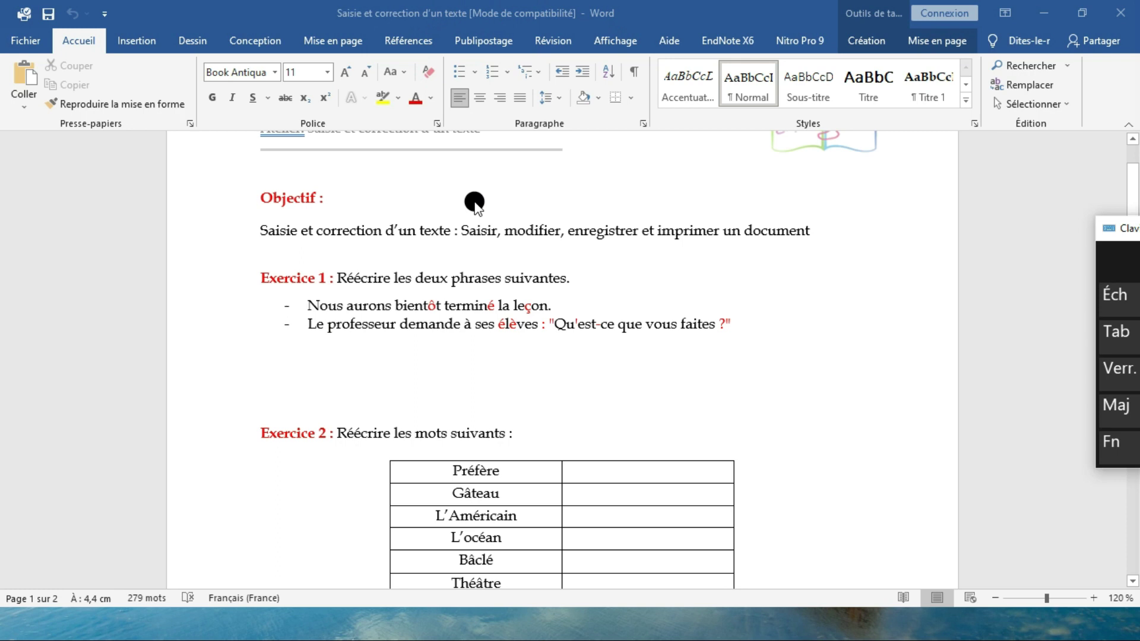
{"action": "scroll", "coordinate": [475, 202], "scroll_direction": "down", "scroll_amount": 3}
{"action": "scroll", "coordinate": [475, 203], "scroll_direction": "down", "scroll_amount": 12}
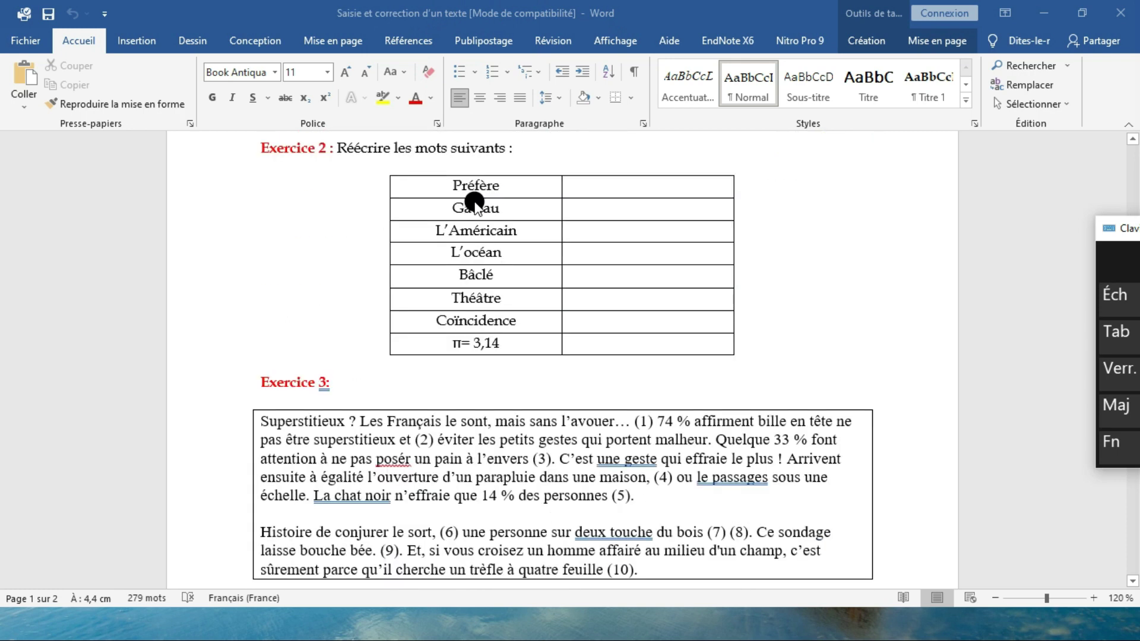
{"action": "scroll", "coordinate": [474, 232], "scroll_direction": "down", "scroll_amount": 10}
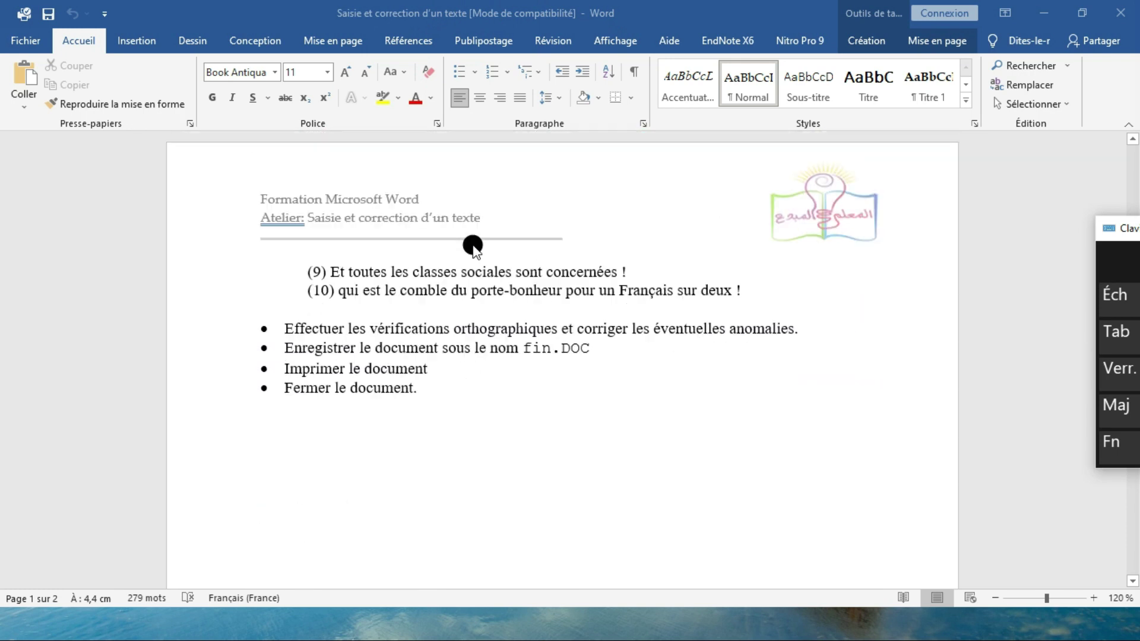
{"action": "scroll", "coordinate": [469, 247], "scroll_direction": "up", "scroll_amount": 2}
{"action": "scroll", "coordinate": [472, 246], "scroll_direction": "up", "scroll_amount": 15}
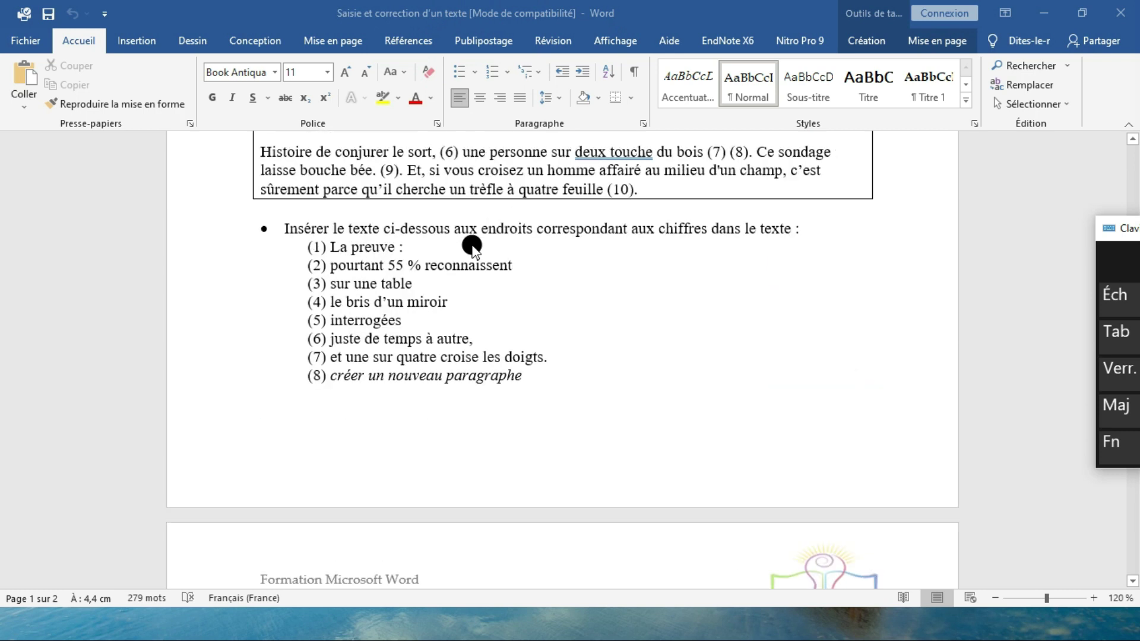
{"action": "scroll", "coordinate": [471, 245], "scroll_direction": "up", "scroll_amount": 7}
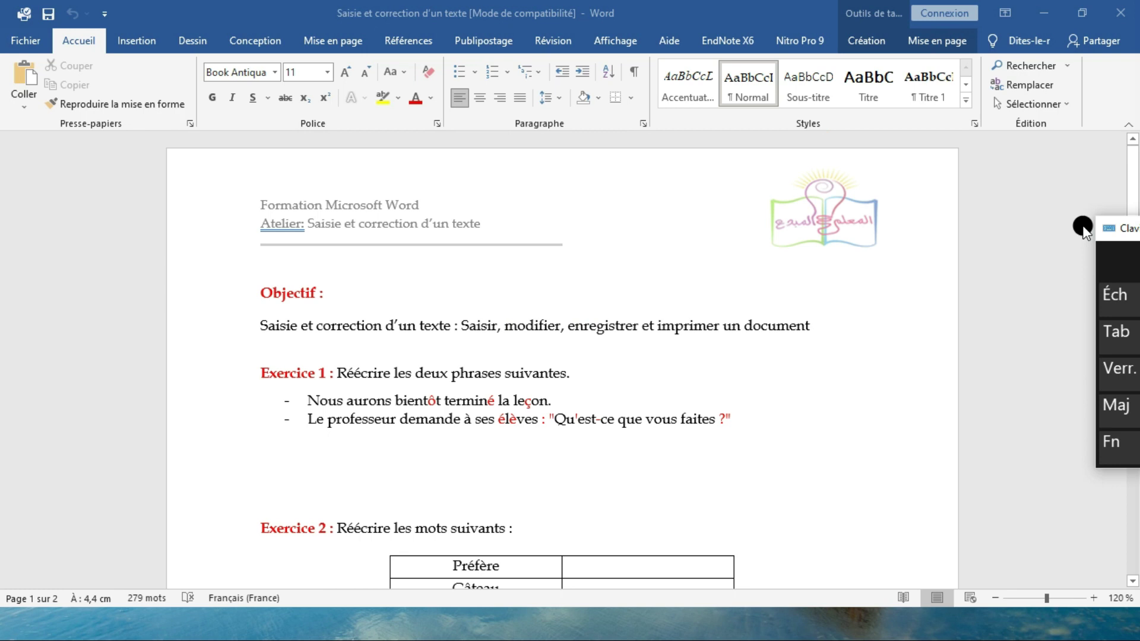
Bring the on-screen keyboard fully into view over the document and check its uppercase layout.
{"action": "right_click", "coordinate": [1114, 229]}
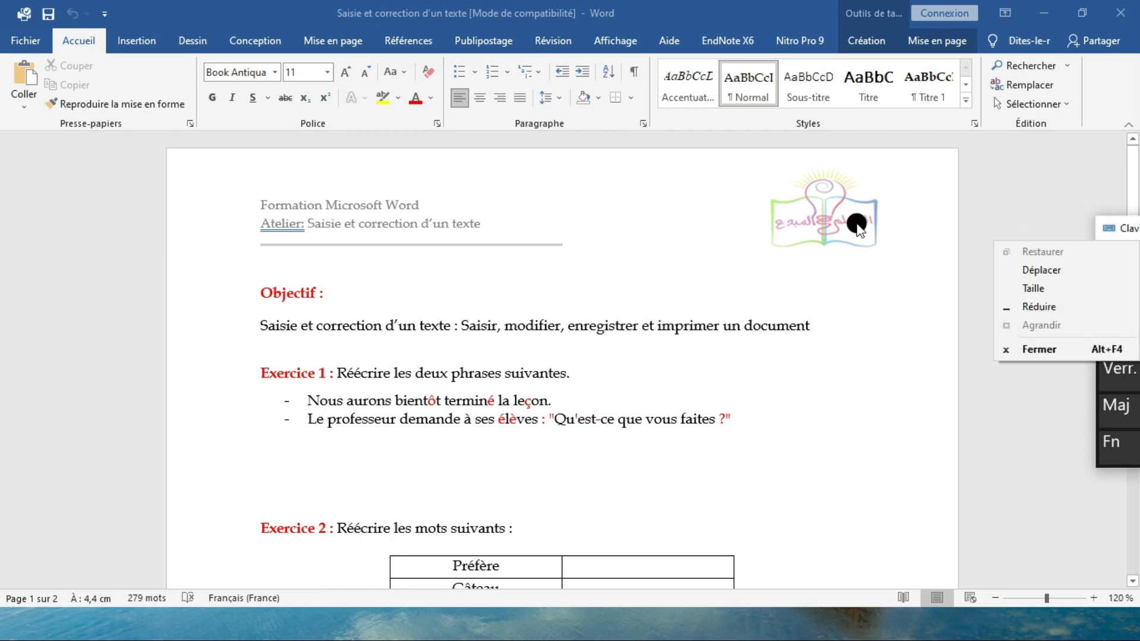
{"action": "left_click", "coordinate": [802, 268]}
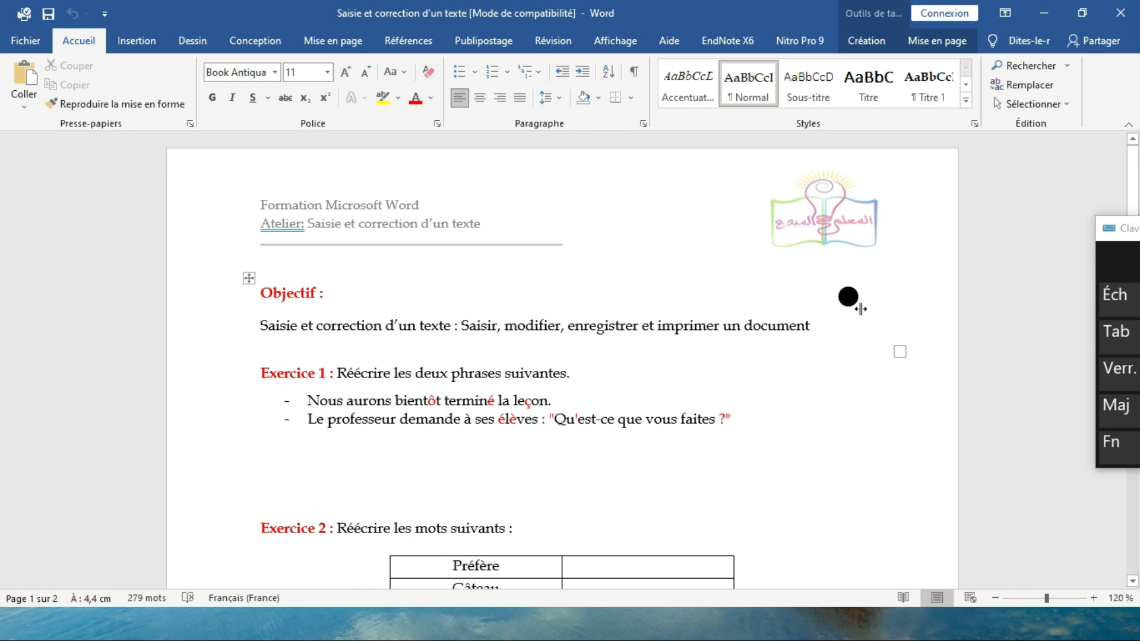
{"action": "left_click_drag", "start_coordinate": [1130, 231], "coordinate": [170, 64]}
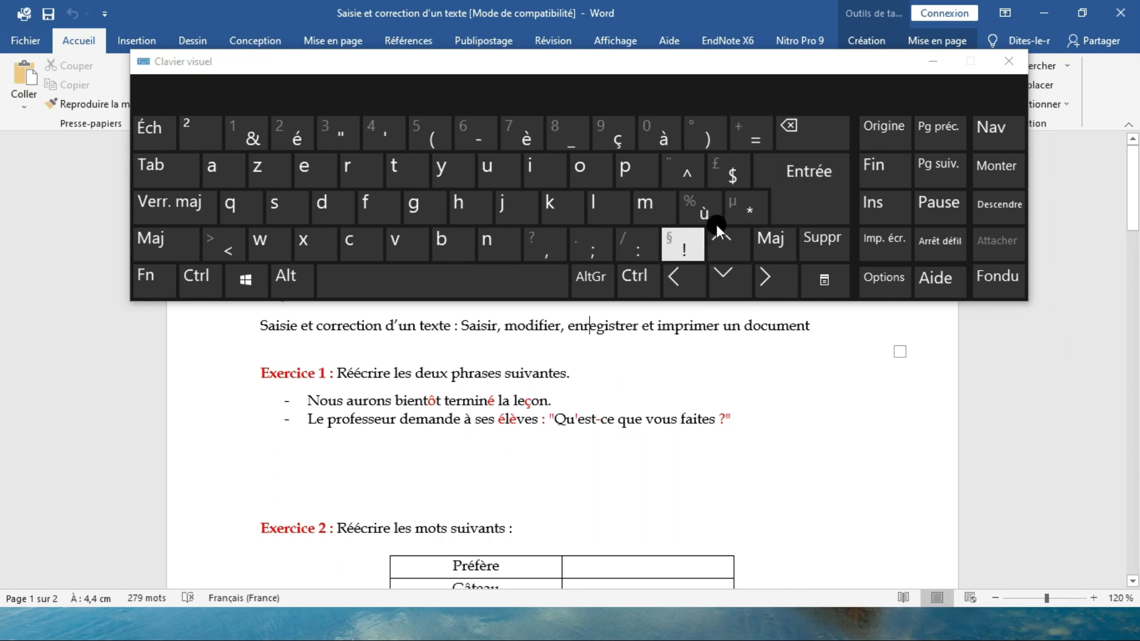
{"action": "left_click", "coordinate": [151, 204]}
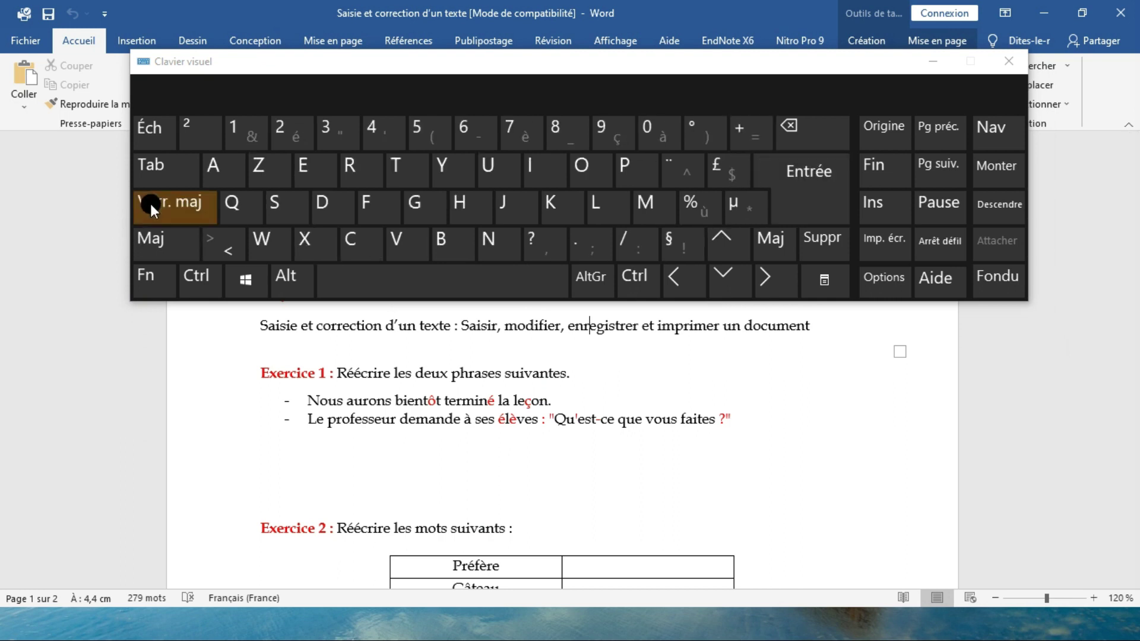
{"action": "left_click", "coordinate": [150, 204]}
Place the cursor in the empty cell beside Théâtre in the Exercise 2 table and move the on-screen keyboard below the Exercise 2 heading.
{"action": "scroll", "coordinate": [392, 327], "scroll_direction": "down", "scroll_amount": 2}
{"action": "scroll", "coordinate": [362, 380], "scroll_direction": "down", "scroll_amount": 2}
{"action": "scroll", "coordinate": [368, 389], "scroll_direction": "up", "scroll_amount": 1}
{"action": "scroll", "coordinate": [369, 389], "scroll_direction": "down", "scroll_amount": 1}
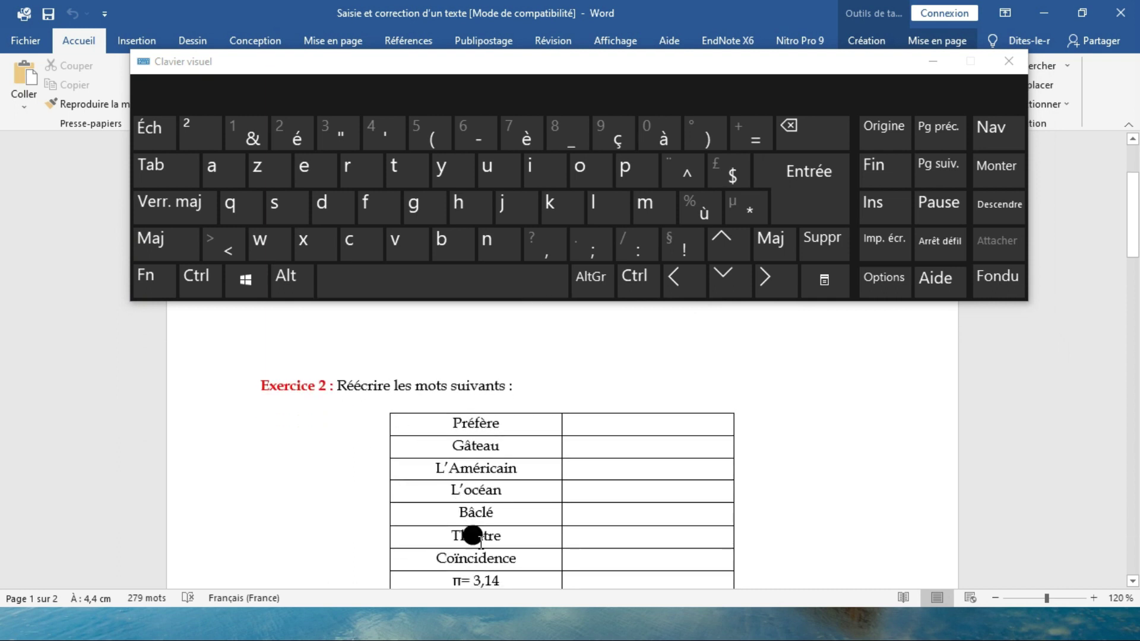
{"action": "scroll", "coordinate": [469, 531], "scroll_direction": "down", "scroll_amount": 2}
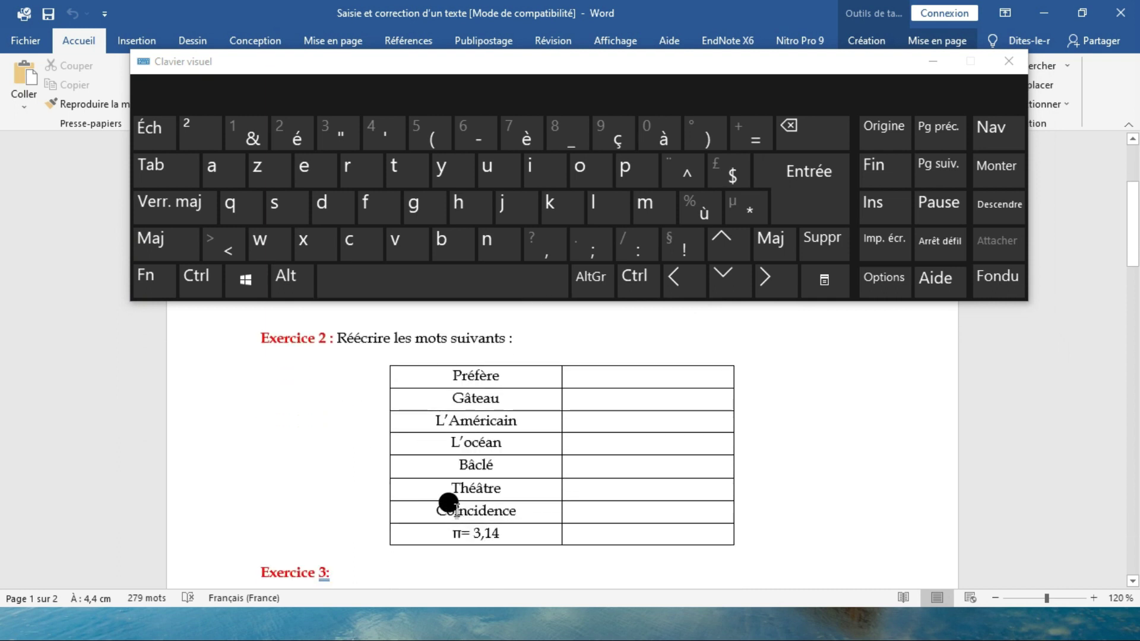
{"action": "left_click", "coordinate": [474, 490]}
{"action": "left_click", "coordinate": [482, 476]}
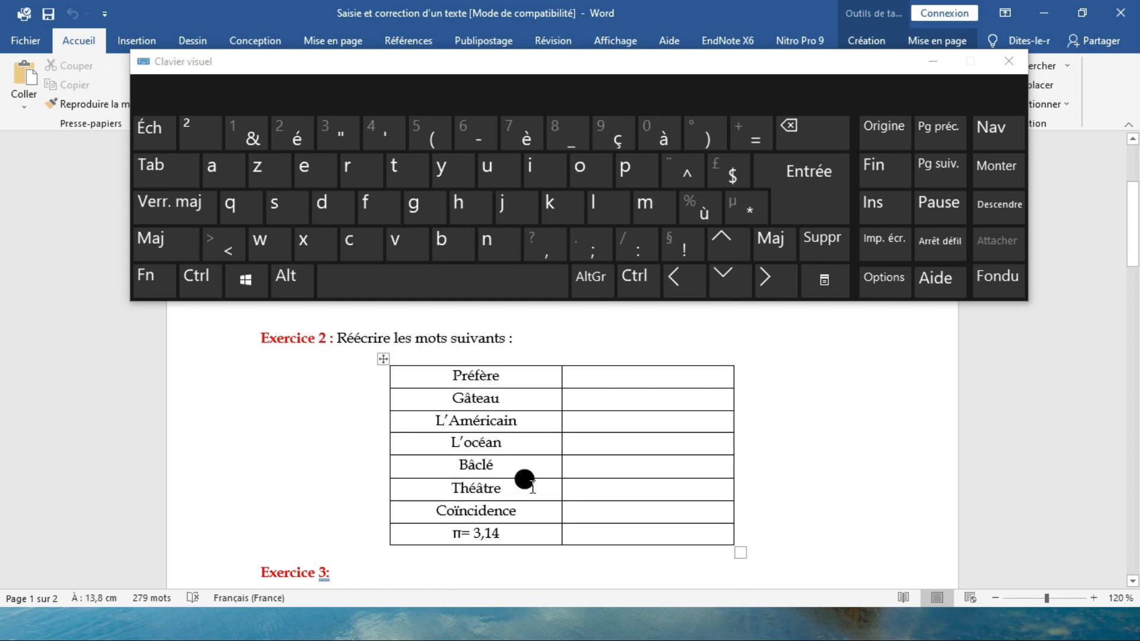
{"action": "left_click", "coordinate": [564, 484]}
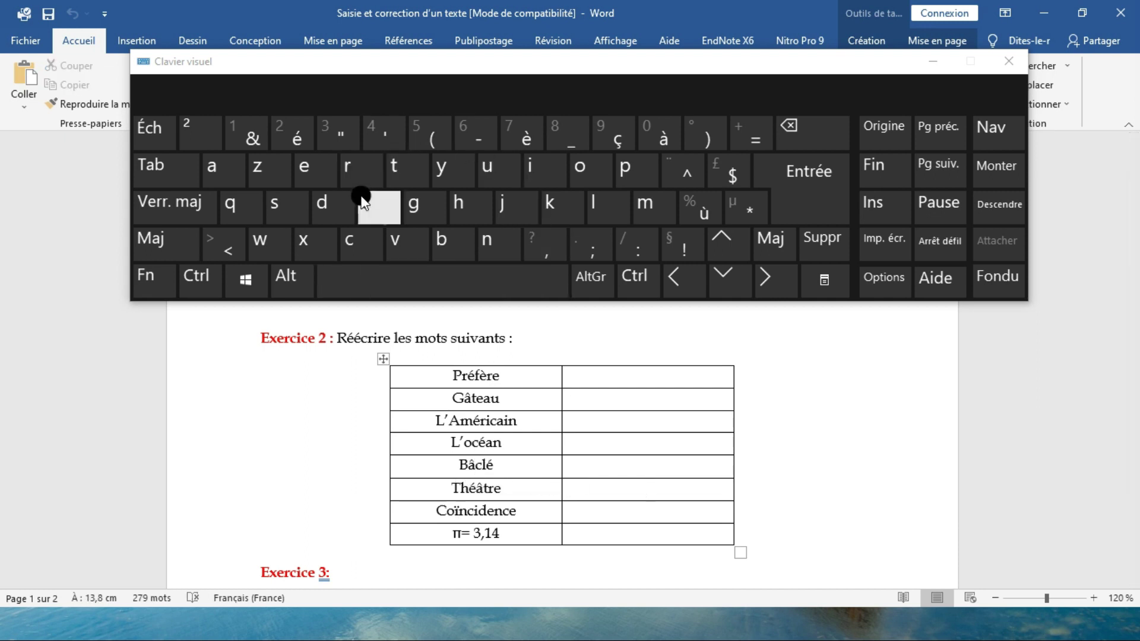
{"action": "left_click_drag", "start_coordinate": [450, 61], "coordinate": [511, 378]}
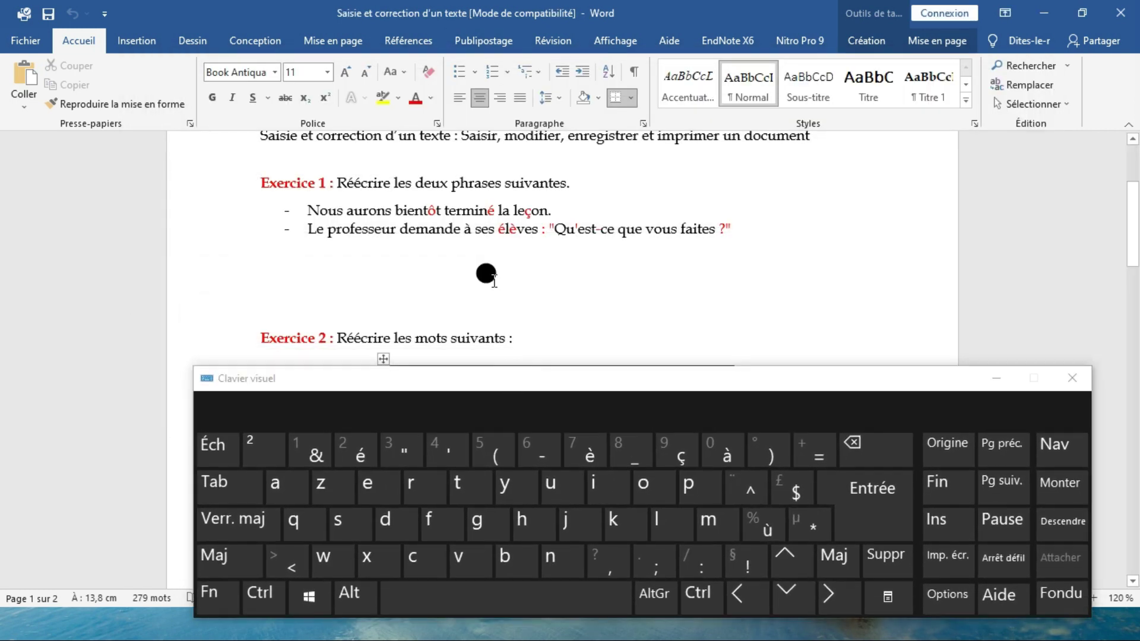
Review the instructions and texts of Exercises 1 to 3, including the Superstitieux passage and its numbered insertion points.
{"action": "scroll", "coordinate": [484, 264], "scroll_direction": "up", "scroll_amount": 3}
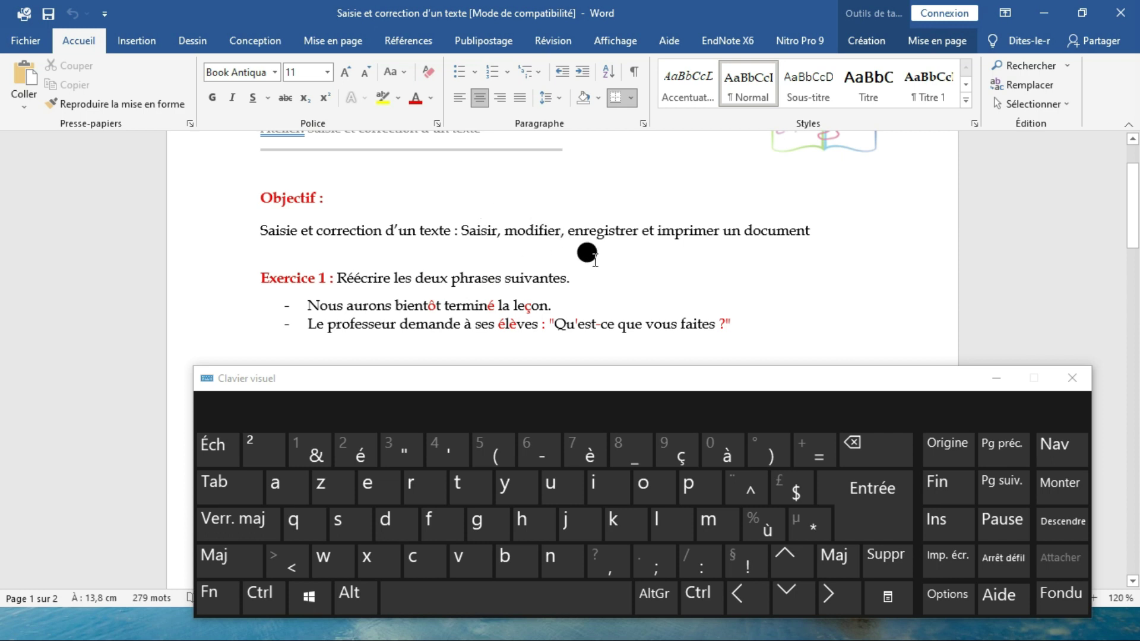
{"action": "scroll", "coordinate": [587, 252], "scroll_direction": "up", "scroll_amount": 1}
{"action": "scroll", "coordinate": [523, 257], "scroll_direction": "down", "scroll_amount": 4}
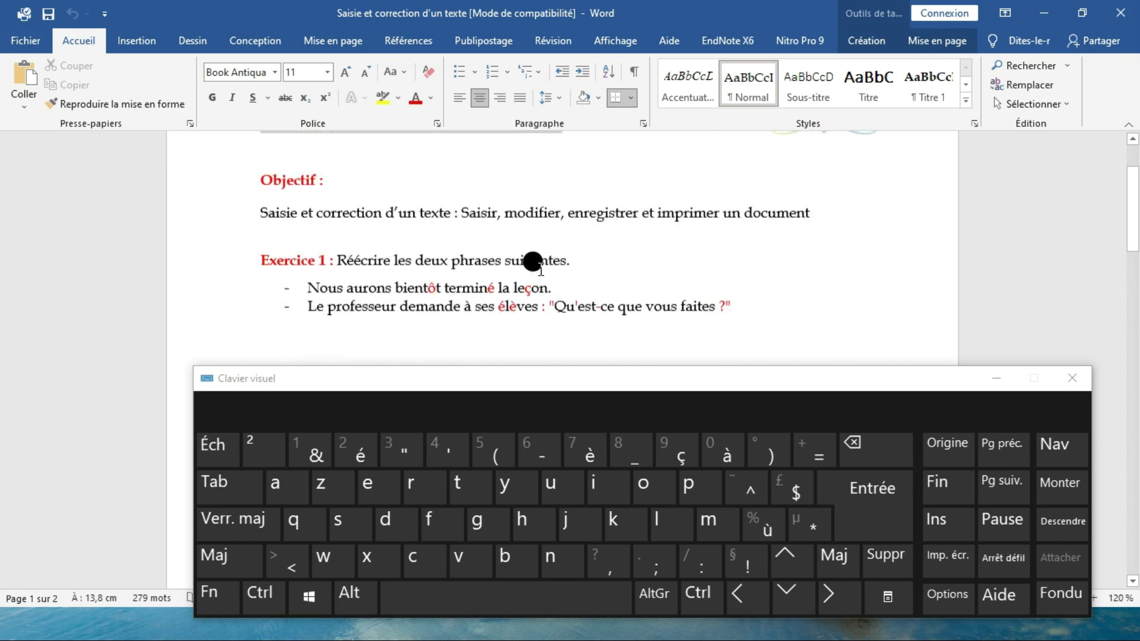
{"action": "scroll", "coordinate": [526, 256], "scroll_direction": "down", "scroll_amount": 12}
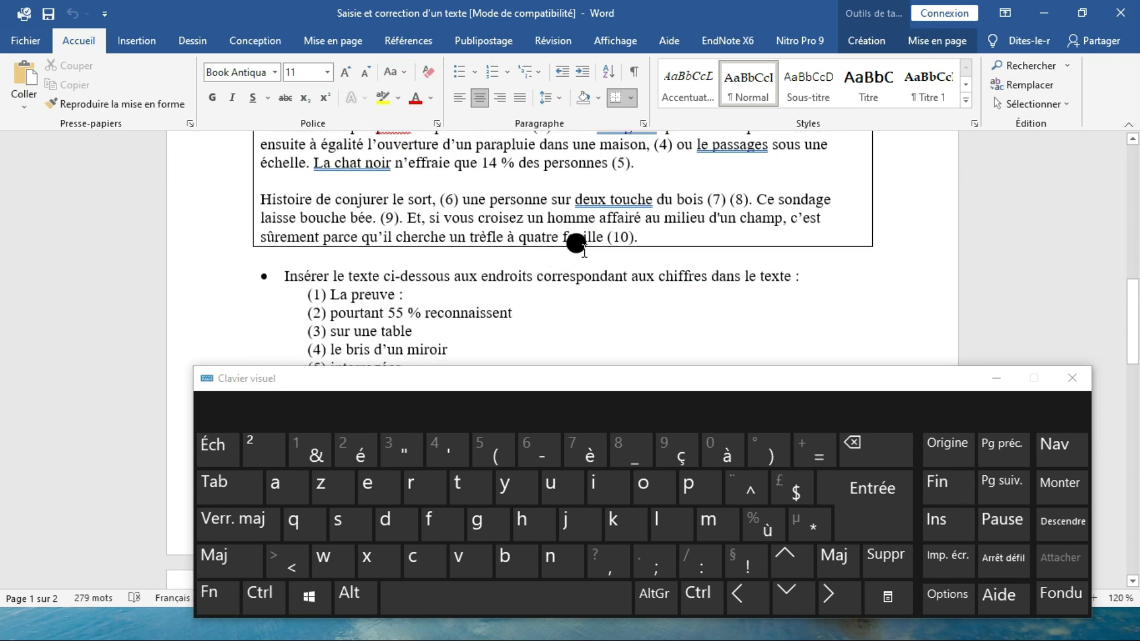
{"action": "scroll", "coordinate": [550, 256], "scroll_direction": "up", "scroll_amount": 1}
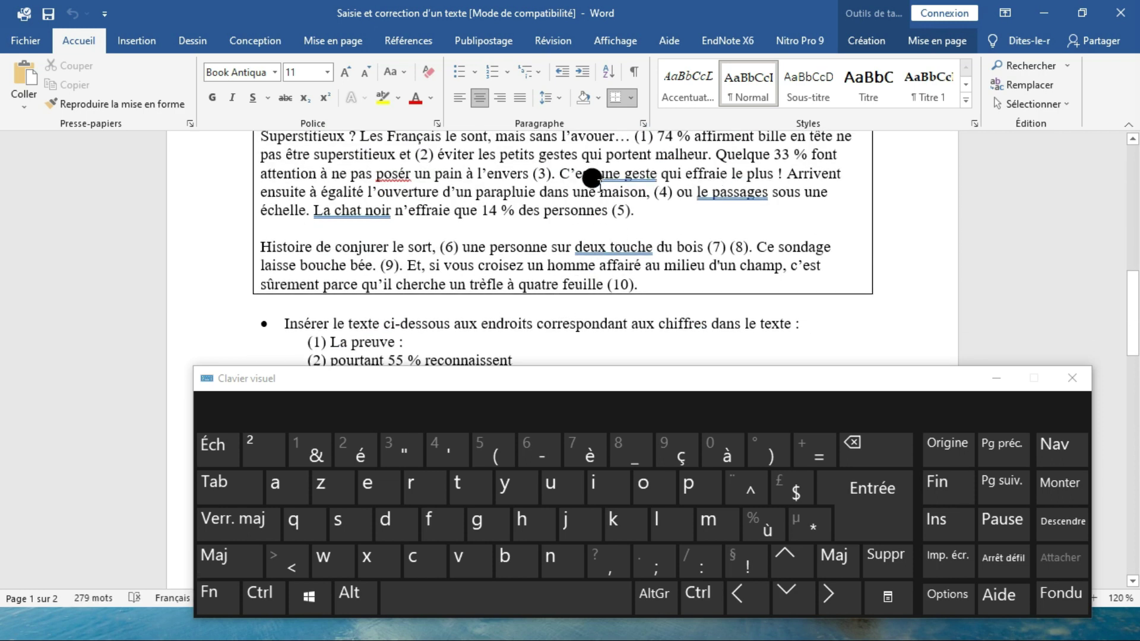
{"action": "scroll", "coordinate": [731, 229], "scroll_direction": "up", "scroll_amount": 2}
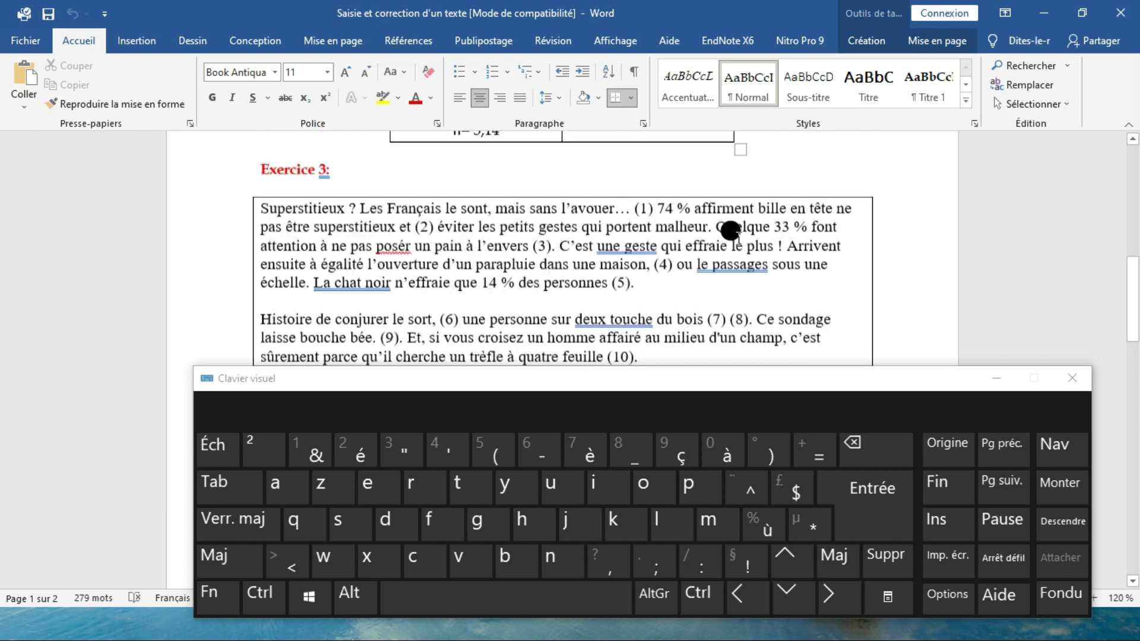
{"action": "scroll", "coordinate": [682, 257], "scroll_direction": "down", "scroll_amount": 1}
{"action": "scroll", "coordinate": [612, 256], "scroll_direction": "up", "scroll_amount": 2}
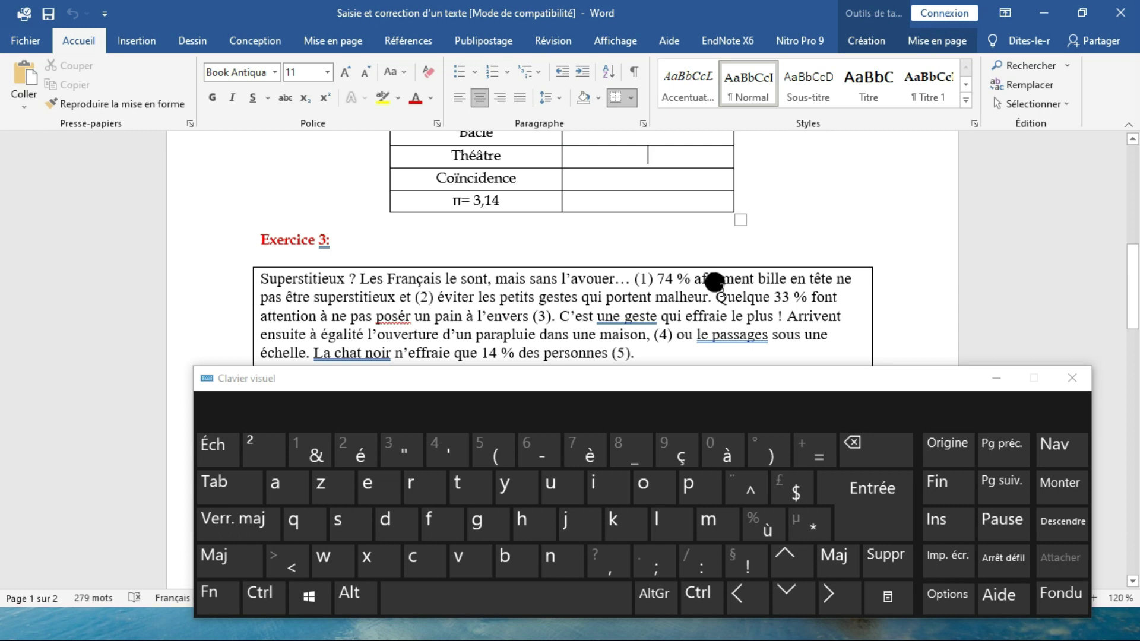
{"action": "scroll", "coordinate": [714, 282], "scroll_direction": "up", "scroll_amount": 15}
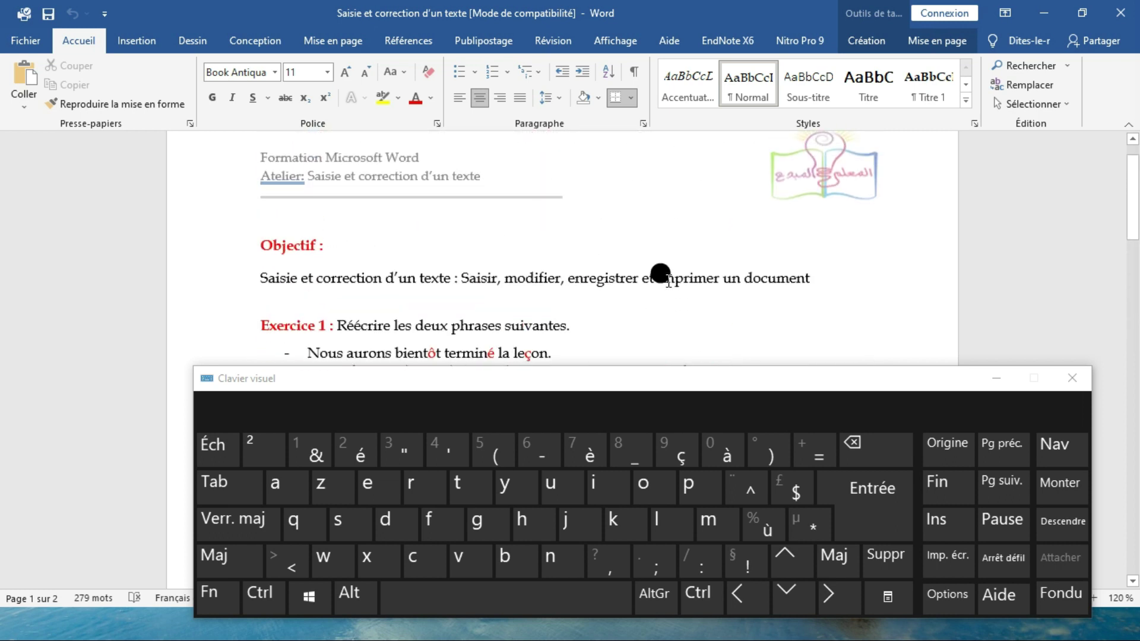
{"action": "scroll", "coordinate": [594, 273], "scroll_direction": "down", "scroll_amount": 2}
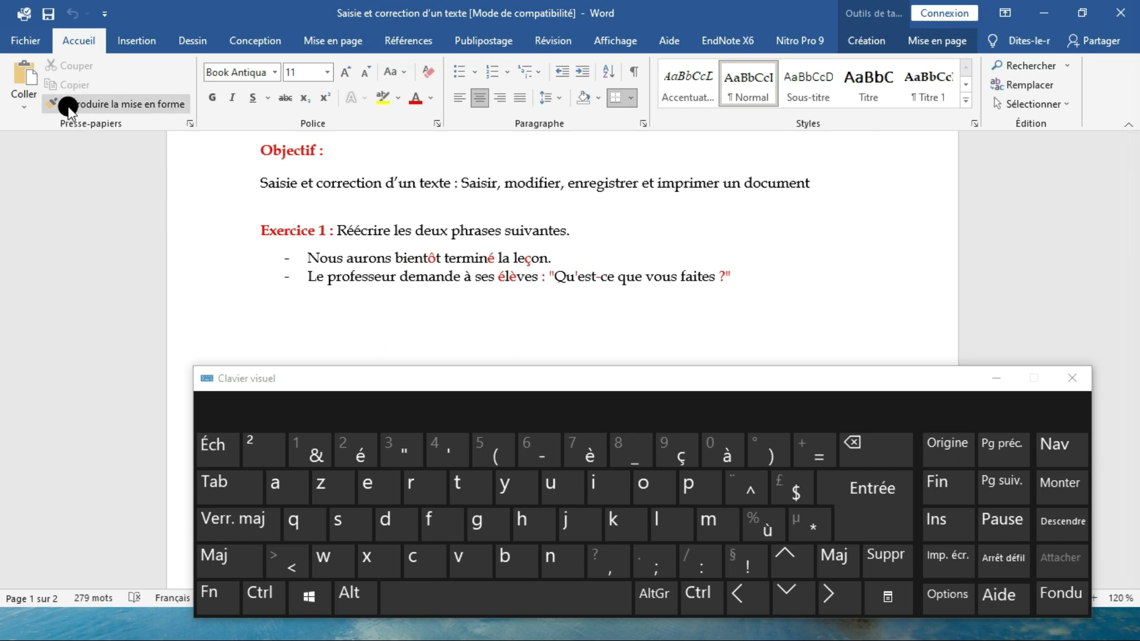
{"action": "left_click", "coordinate": [32, 41]}
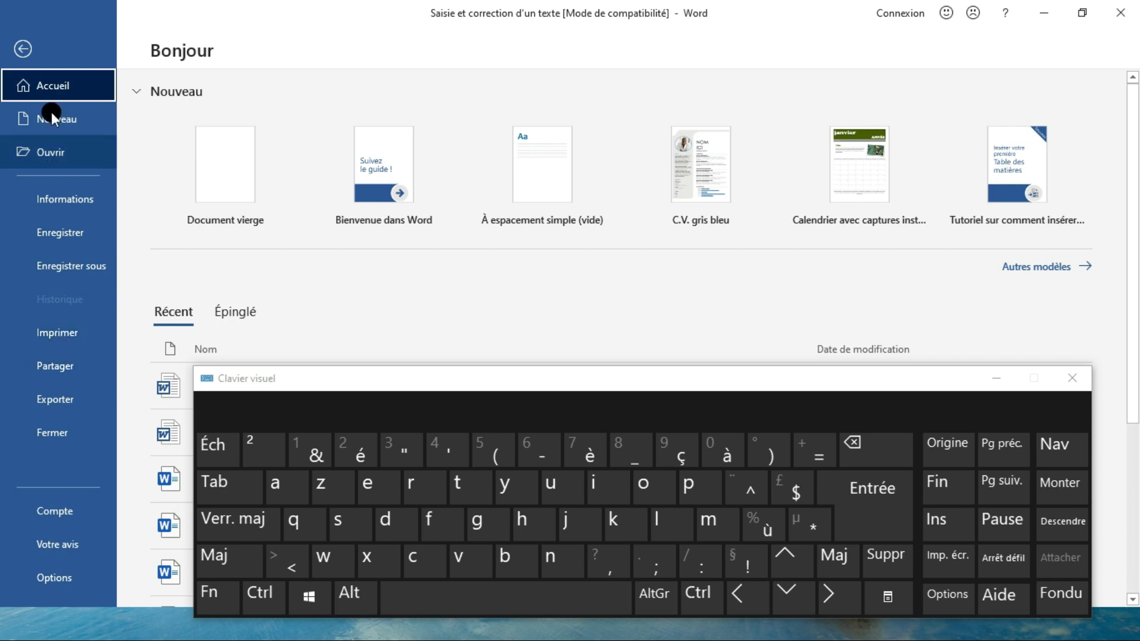
{"action": "left_click", "coordinate": [23, 49]}
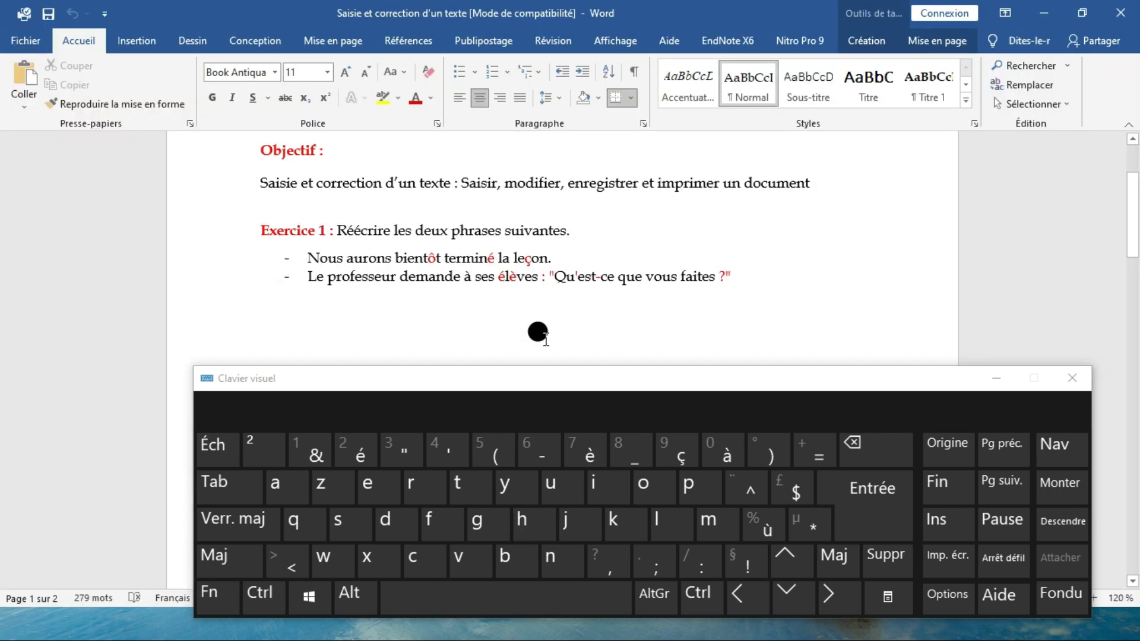
{"action": "scroll", "coordinate": [535, 331], "scroll_direction": "up", "scroll_amount": 2}
{"action": "scroll", "coordinate": [529, 332], "scroll_direction": "down", "scroll_amount": 1}
Move the on-screen keyboard over Exercise 1 and examine its uppercase and alternate-symbol character layouts.
{"action": "left_click_drag", "start_coordinate": [555, 372], "coordinate": [528, 181]}
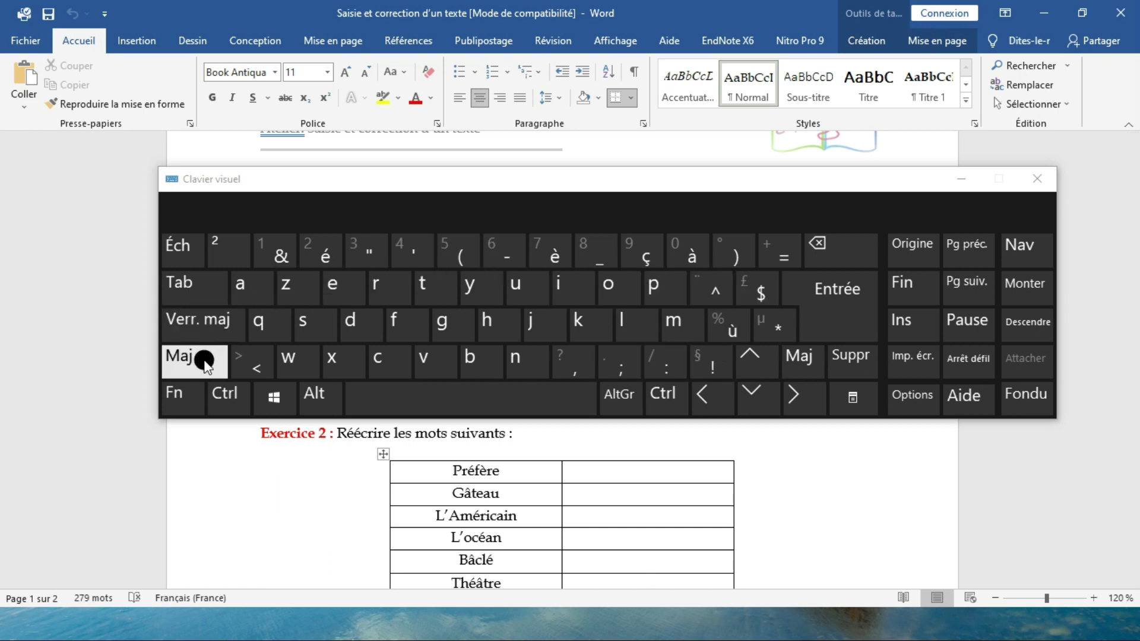
{"action": "left_click", "coordinate": [208, 321]}
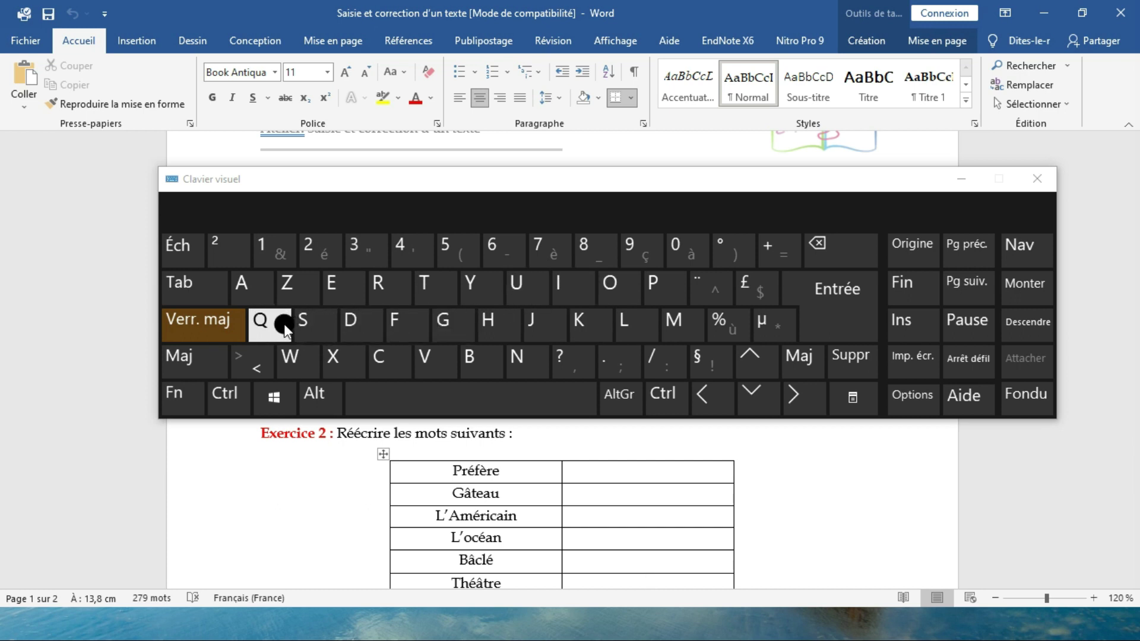
{"action": "left_click", "coordinate": [220, 326]}
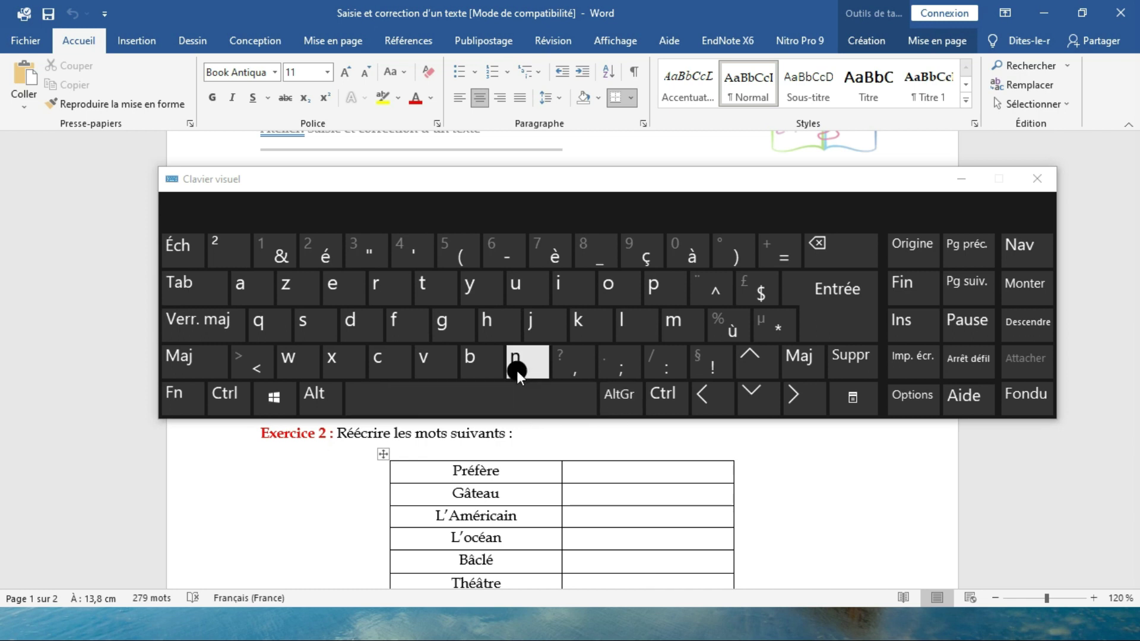
{"action": "left_click", "coordinate": [622, 398]}
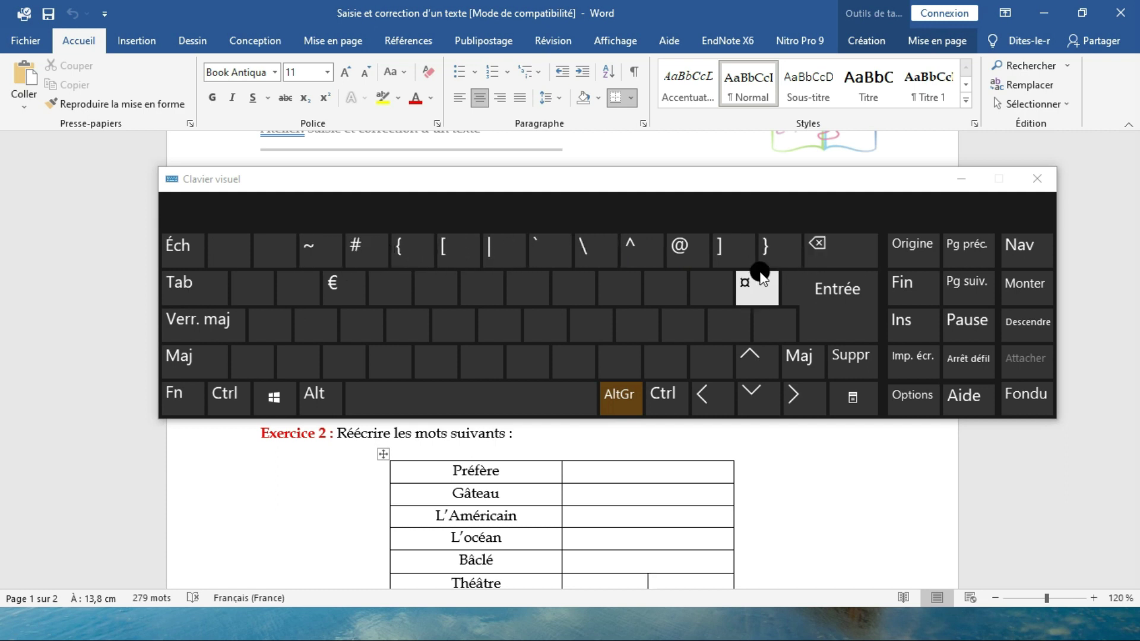
{"action": "left_click", "coordinate": [623, 395]}
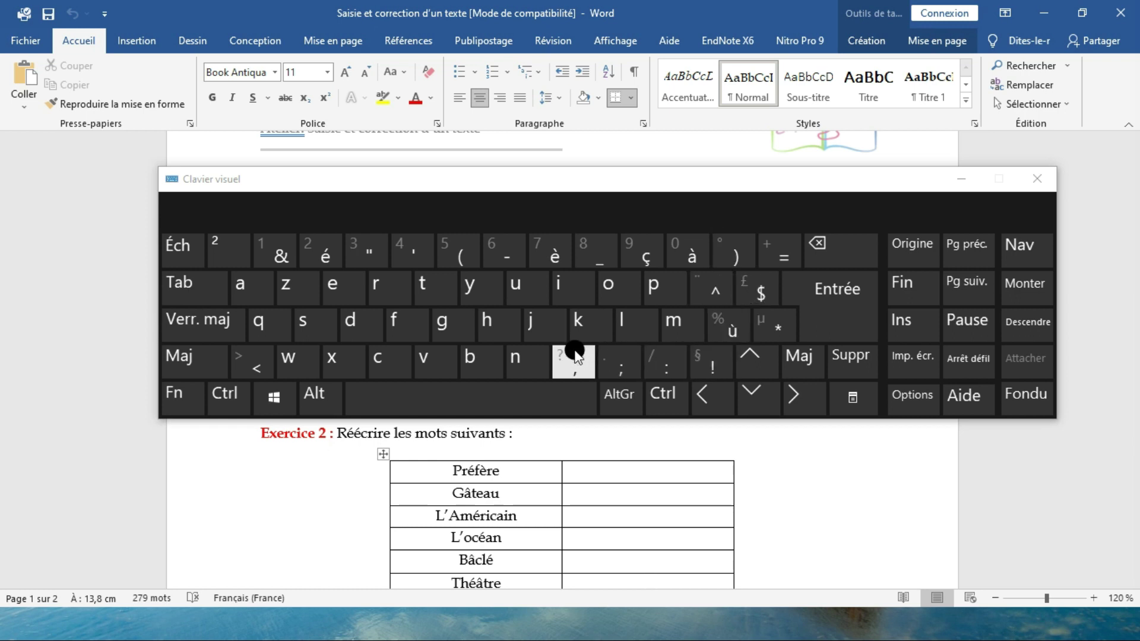
{"action": "left_click", "coordinate": [213, 324]}
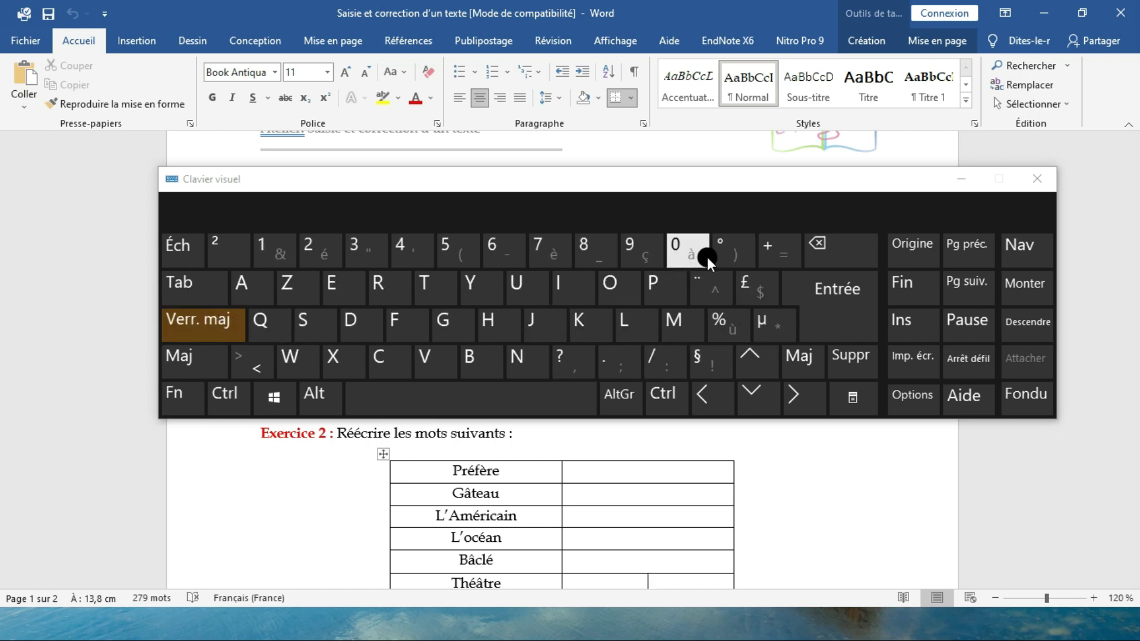
{"action": "left_click", "coordinate": [204, 318]}
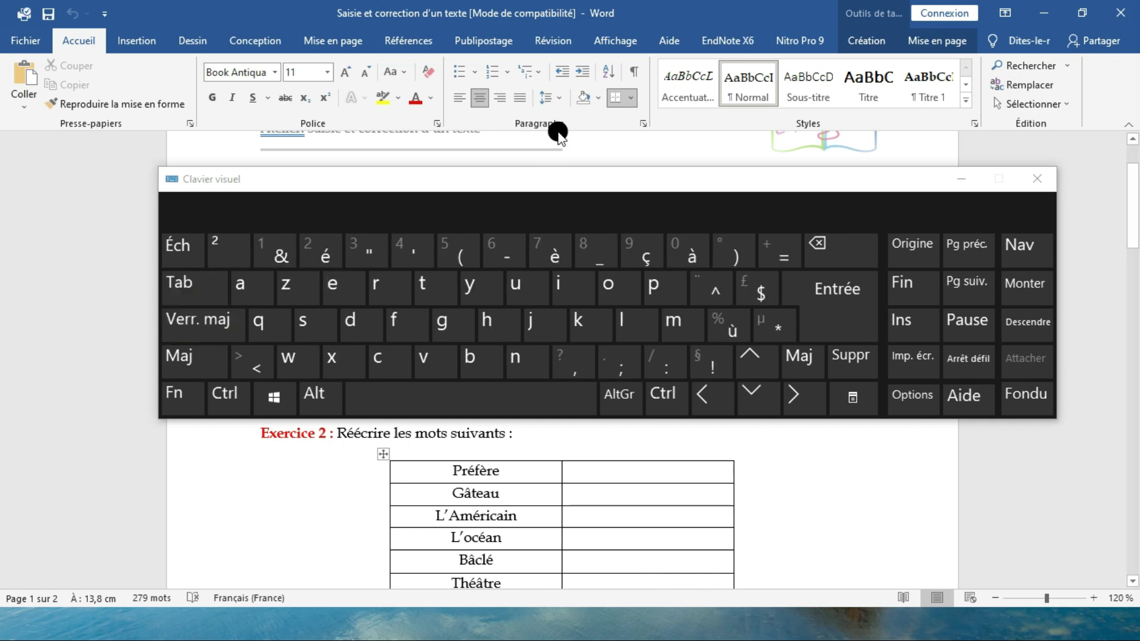
Move the on-screen keyboard clear of Exercise 1 and place the cursor on the blank line beneath its two sentences.
{"action": "left_click_drag", "start_coordinate": [546, 179], "coordinate": [551, 393]}
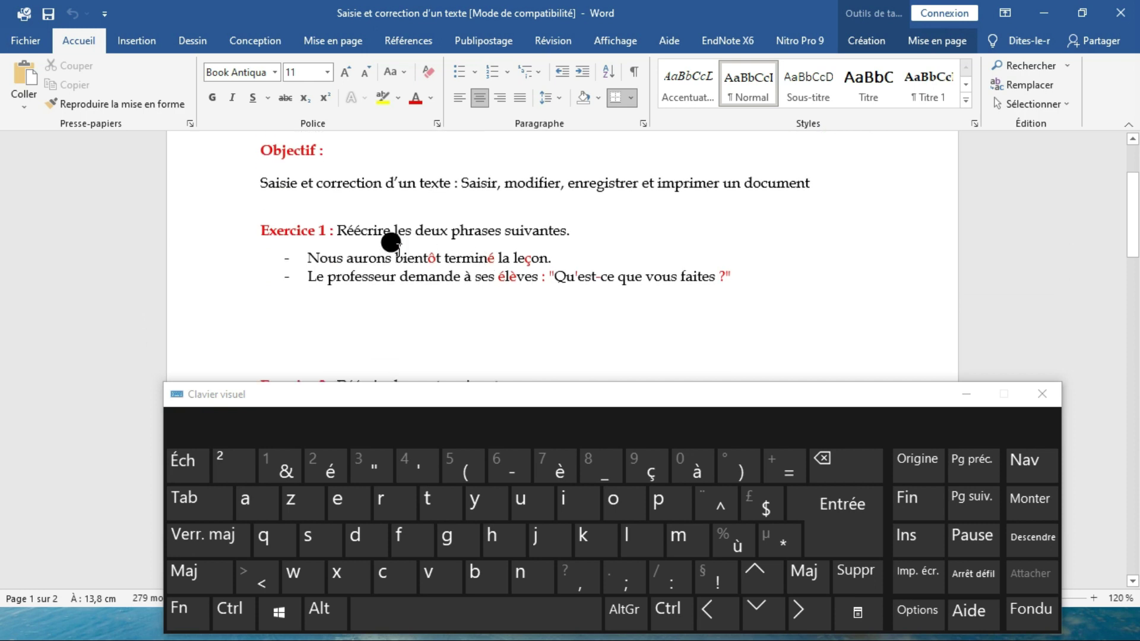
{"action": "scroll", "coordinate": [373, 237], "scroll_direction": "down", "scroll_amount": 1}
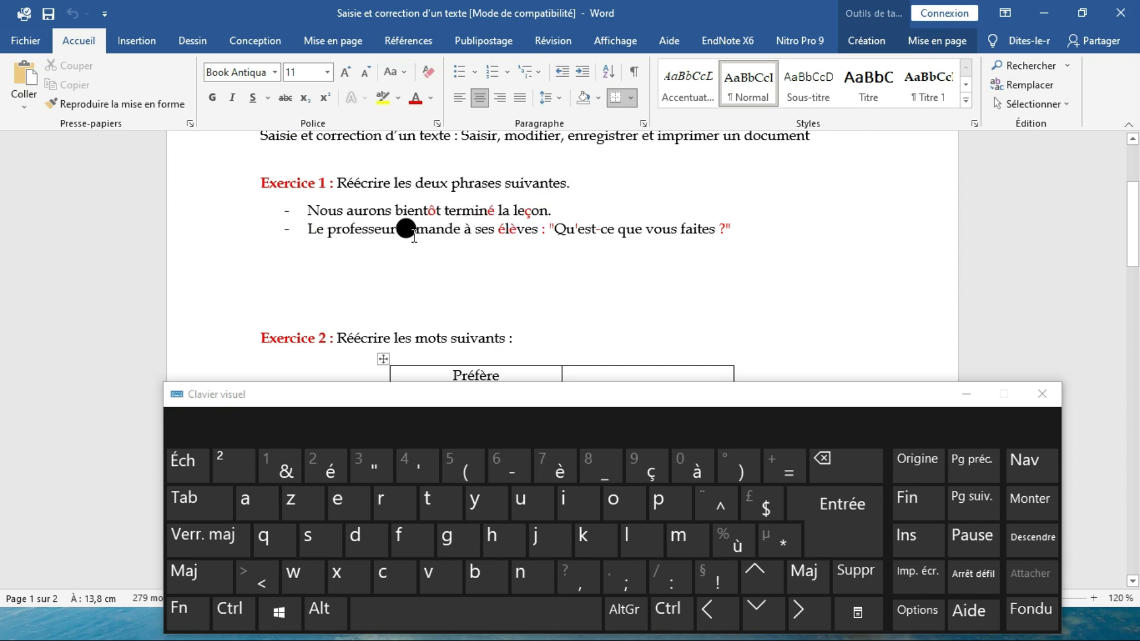
{"action": "left_click", "coordinate": [291, 257]}
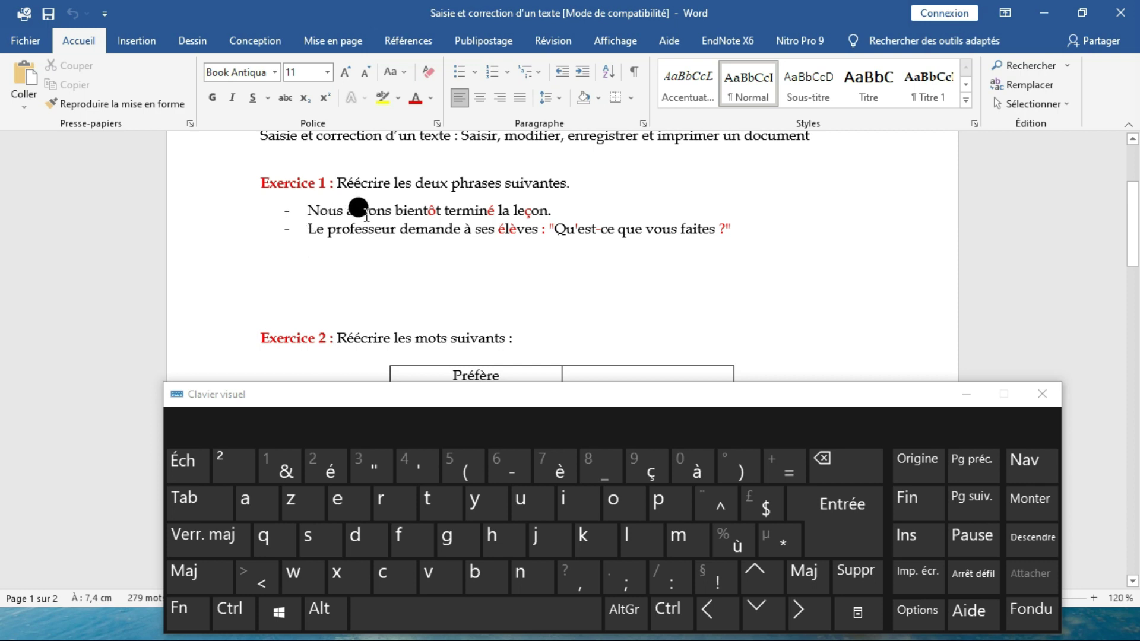
Move the on-screen keyboard up over the Exercise 2 heading and place the cursor on the blank line beneath the two Exercise 1 sentences.
{"action": "left_click_drag", "start_coordinate": [475, 398], "coordinate": [475, 354]}
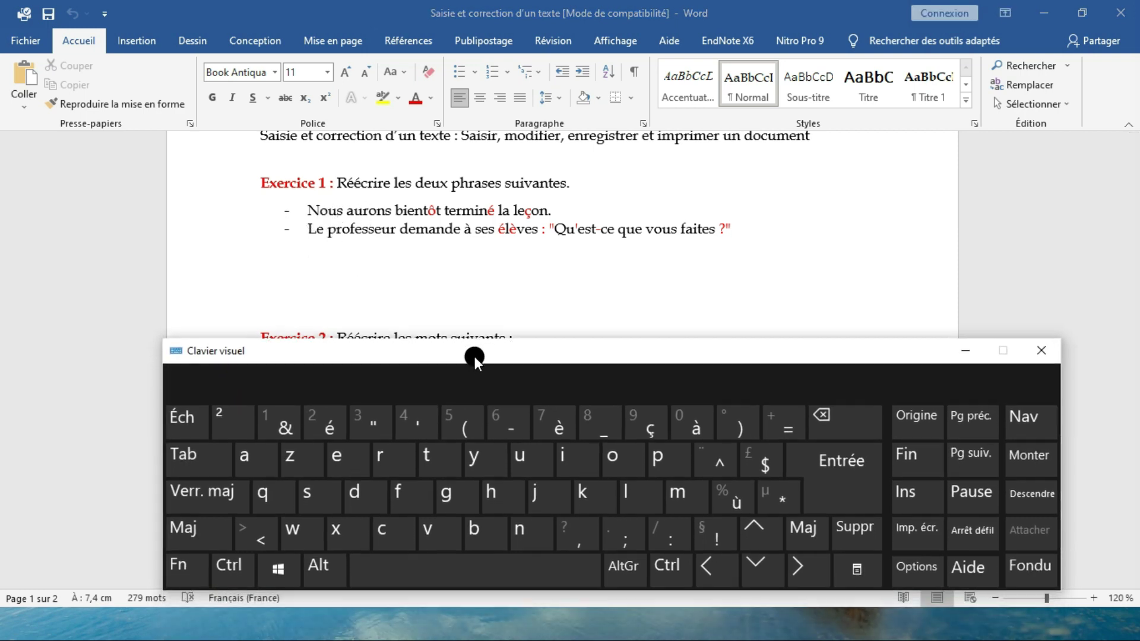
{"action": "left_click", "coordinate": [312, 257]}
{"action": "left_click", "coordinate": [298, 248]}
Enter the word "Nous" with a capital N and lowercase remaining letters, using the on-screen keyboard.
{"action": "left_click", "coordinate": [212, 495]}
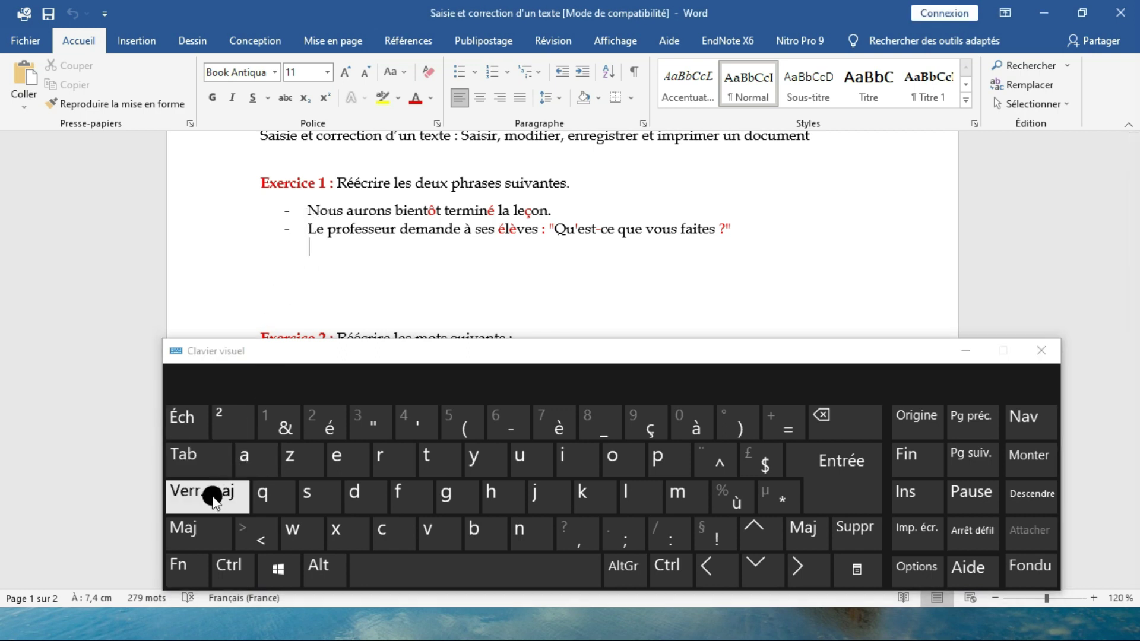
{"action": "left_click", "coordinate": [208, 492]}
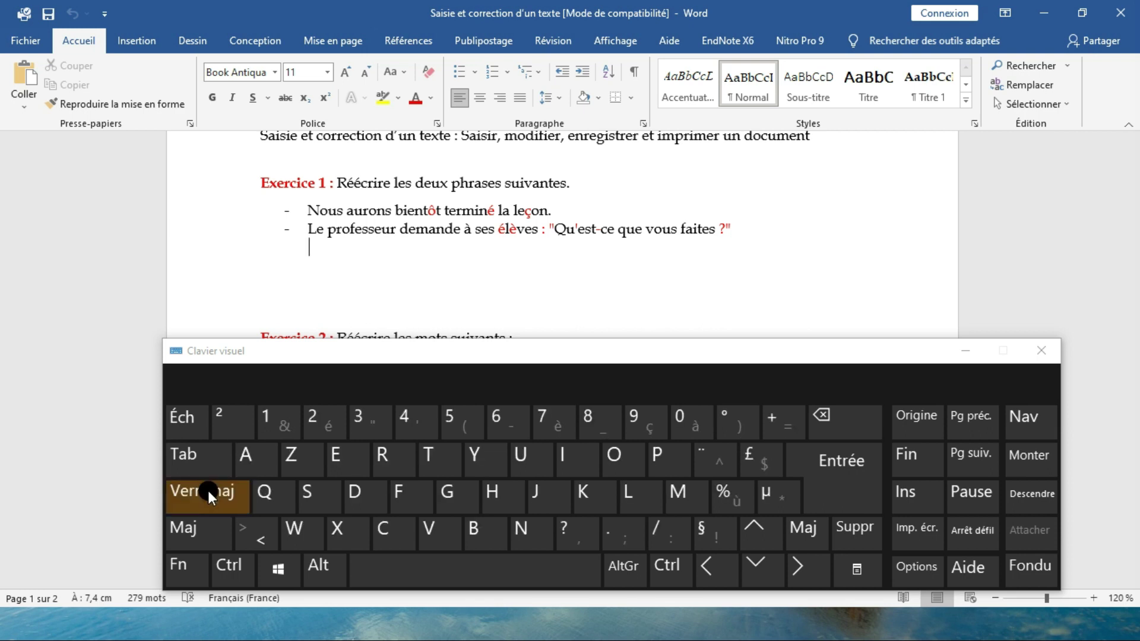
{"action": "left_click", "coordinate": [521, 533]}
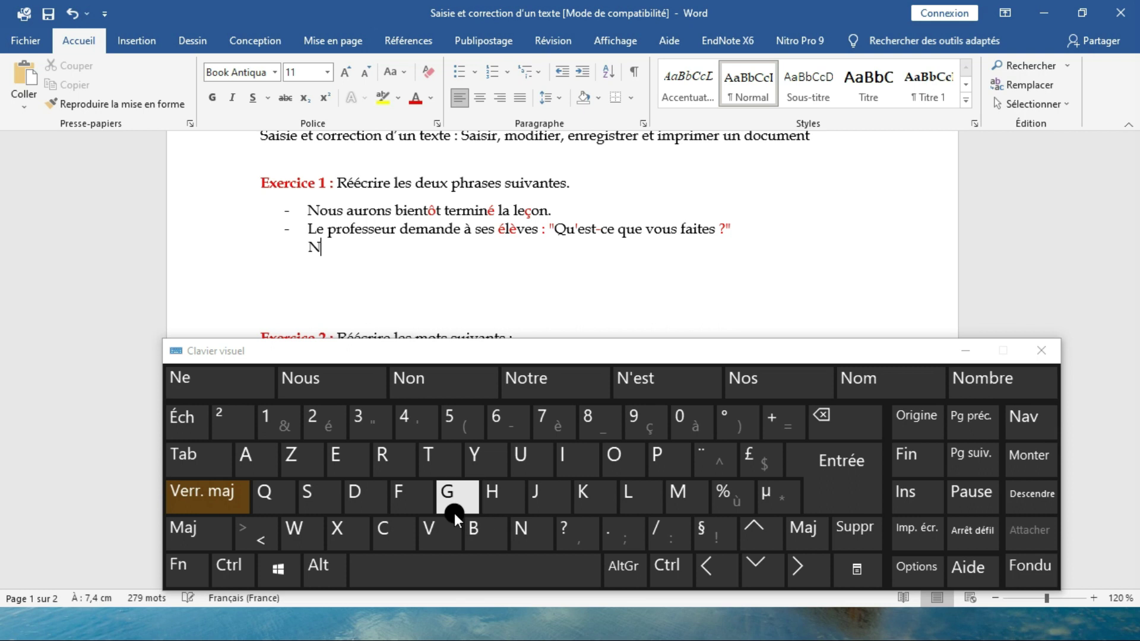
{"action": "left_click", "coordinate": [208, 490]}
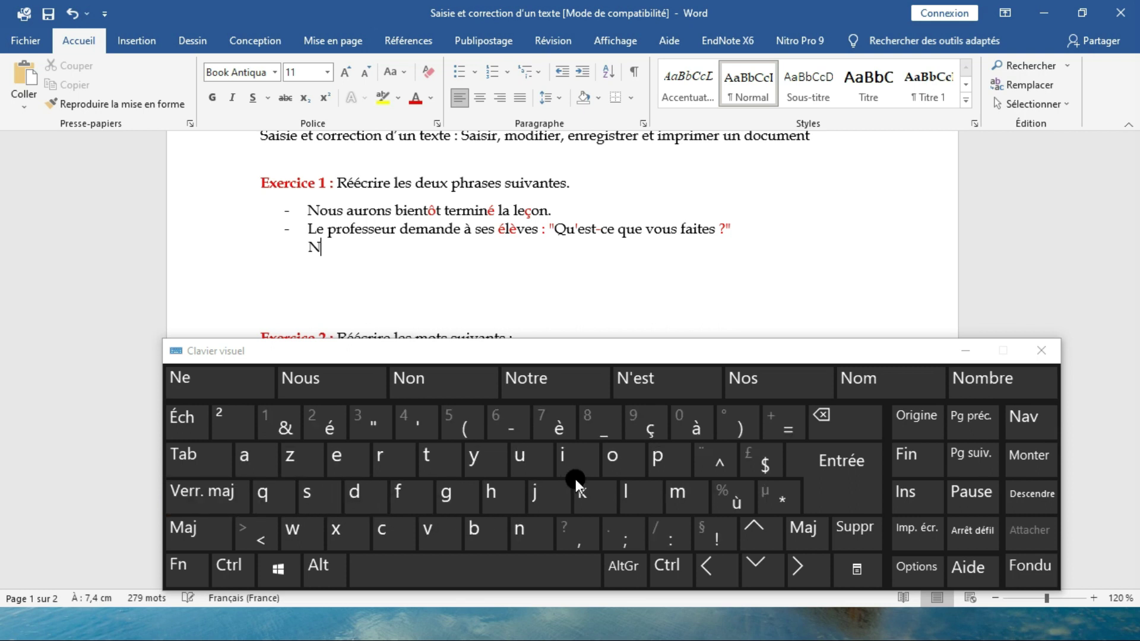
{"action": "left_click", "coordinate": [610, 460]}
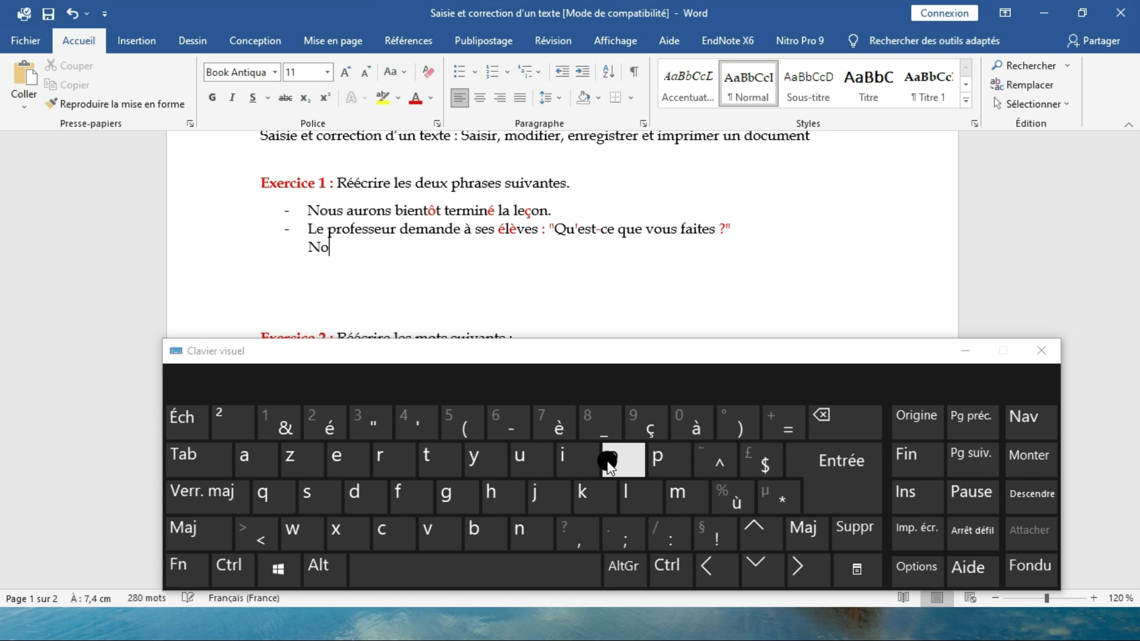
{"action": "left_click", "coordinate": [519, 457]}
{"action": "left_click", "coordinate": [318, 499]}
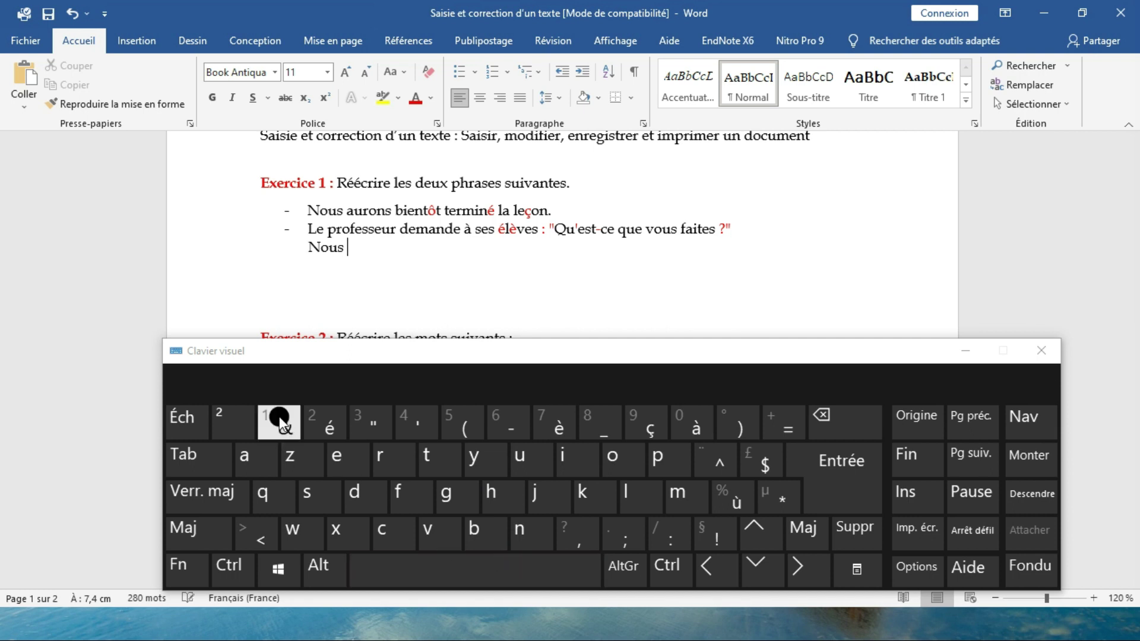
Add the word "aurons" followed by a space after "Nous" with the on-screen keyboard.
{"action": "left_click", "coordinate": [243, 460]}
{"action": "left_click", "coordinate": [520, 457]}
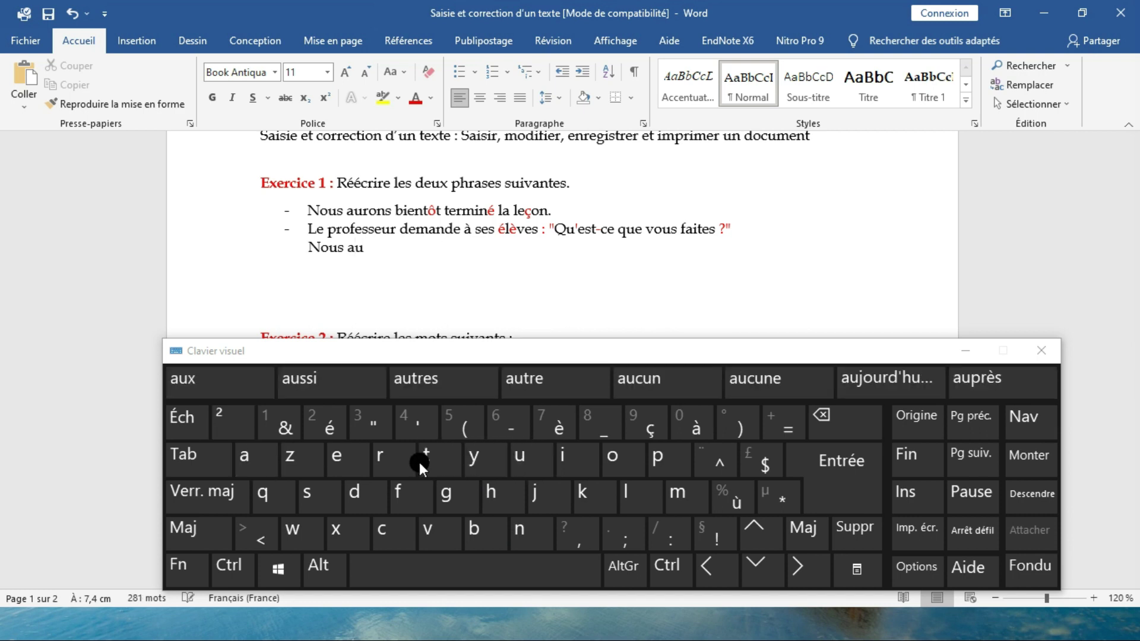
{"action": "left_click", "coordinate": [394, 462]}
{"action": "left_click", "coordinate": [624, 466]}
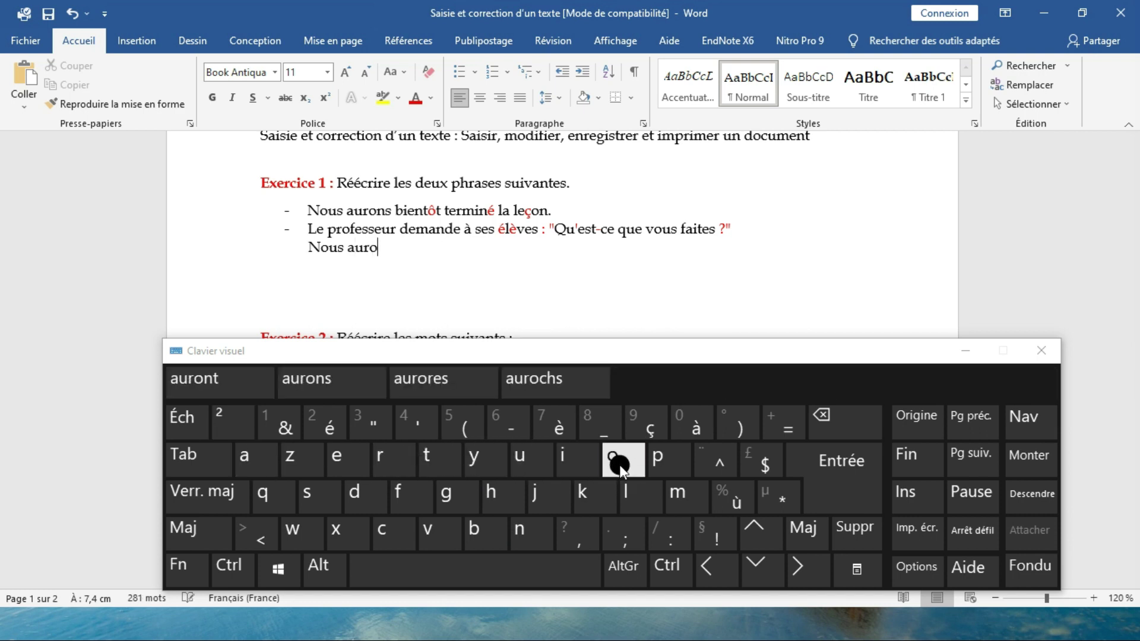
{"action": "left_click", "coordinate": [525, 534]}
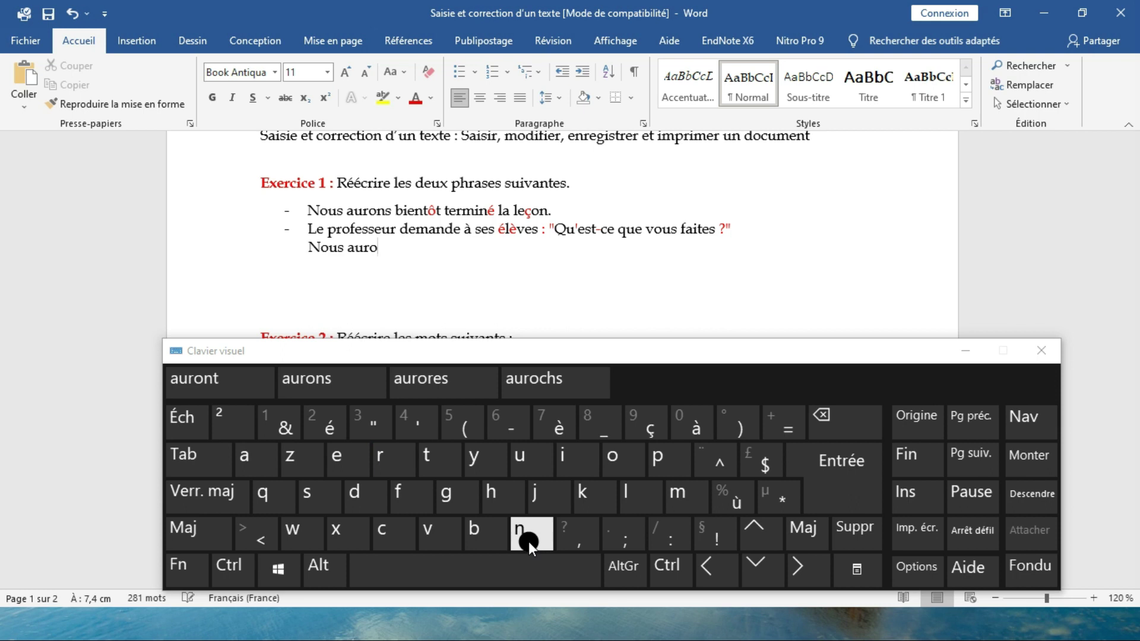
{"action": "left_click", "coordinate": [316, 500]}
{"action": "left_click", "coordinate": [427, 565]}
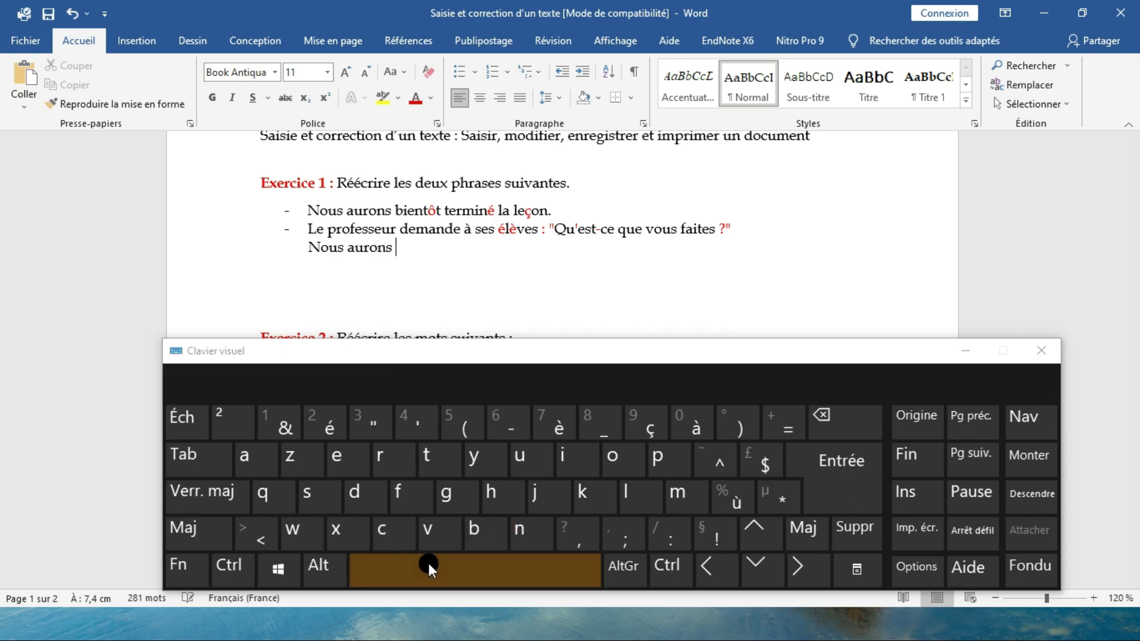
Add the word "bientôt" with its circumflex ô, followed by a space, to the retyped first sentence.
{"action": "left_click", "coordinate": [474, 530]}
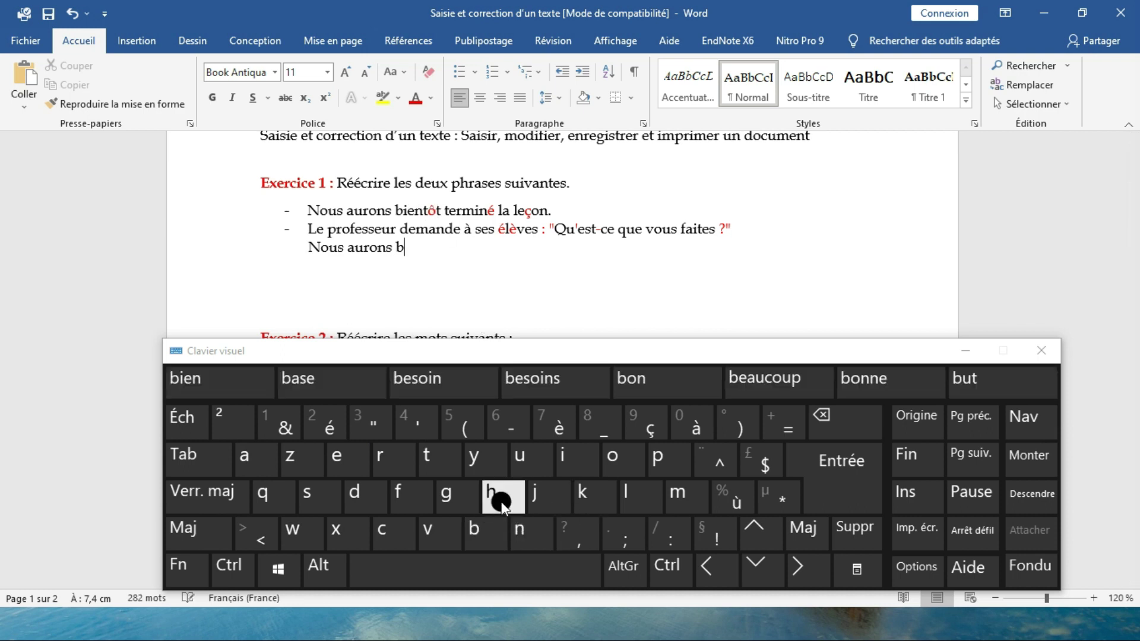
{"action": "left_click", "coordinate": [563, 459]}
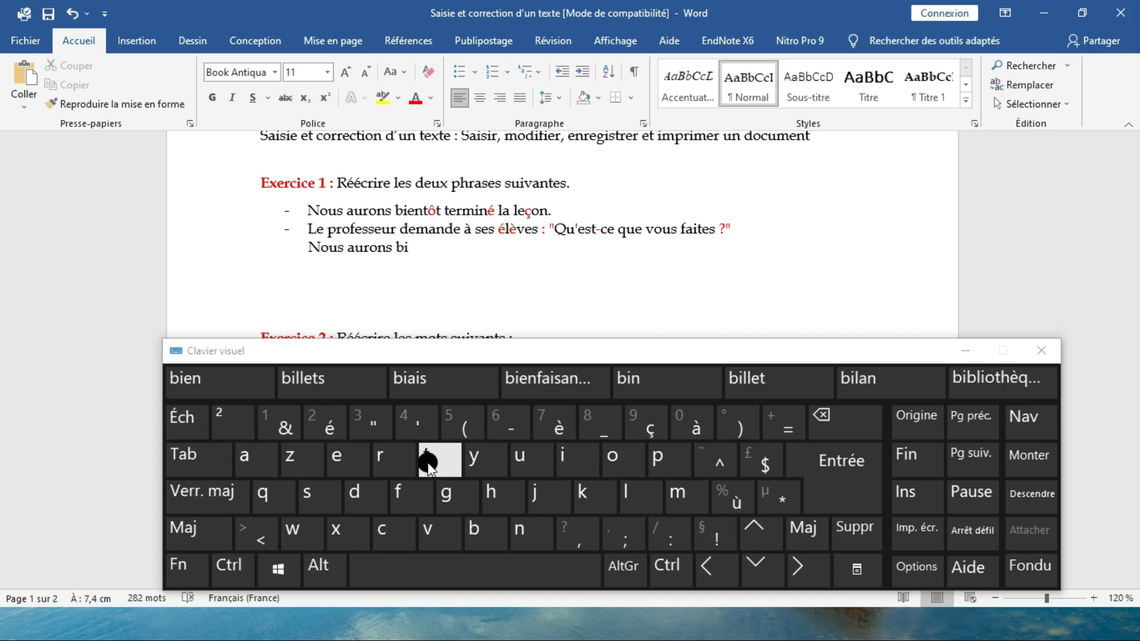
{"action": "left_click", "coordinate": [336, 463]}
{"action": "left_click", "coordinate": [517, 530]}
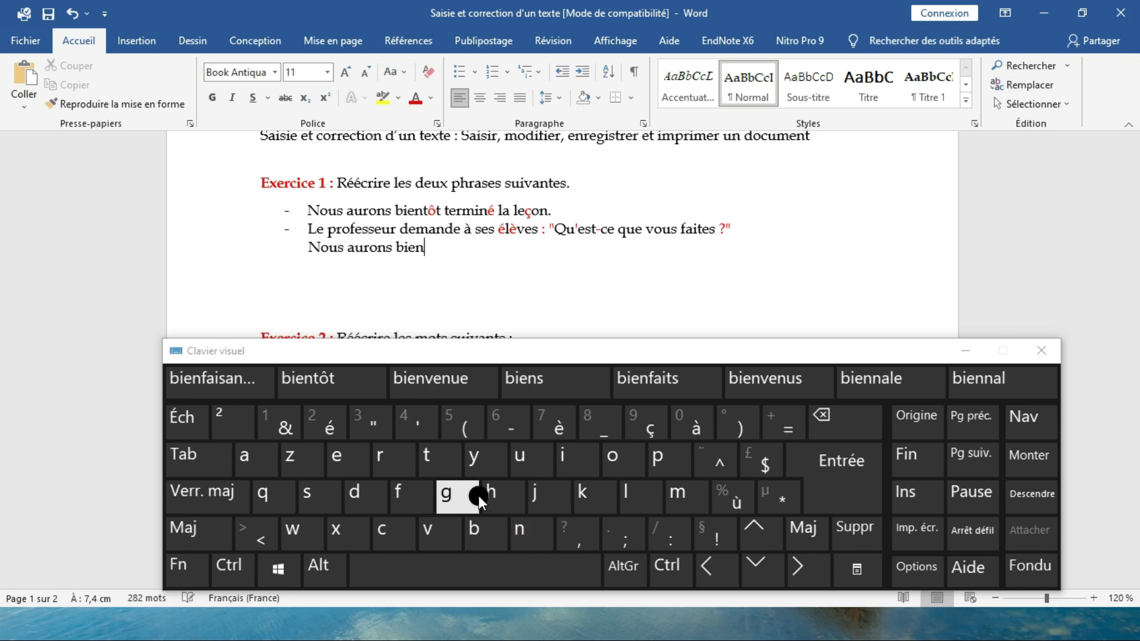
{"action": "left_click", "coordinate": [449, 459]}
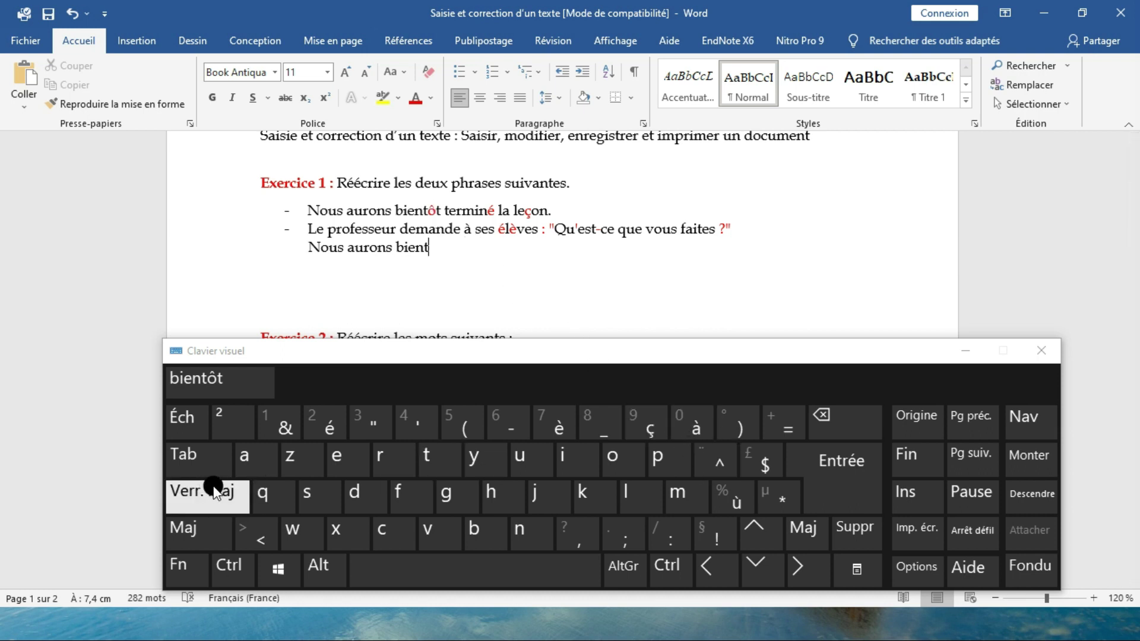
{"action": "left_click", "coordinate": [716, 463]}
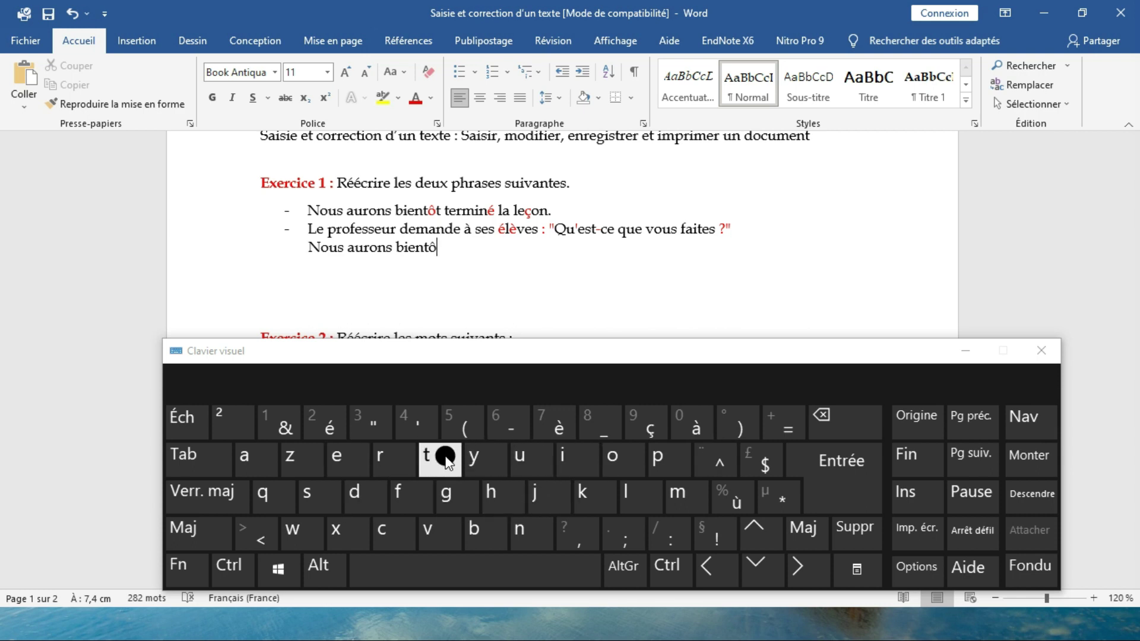
{"action": "left_click", "coordinate": [479, 561]}
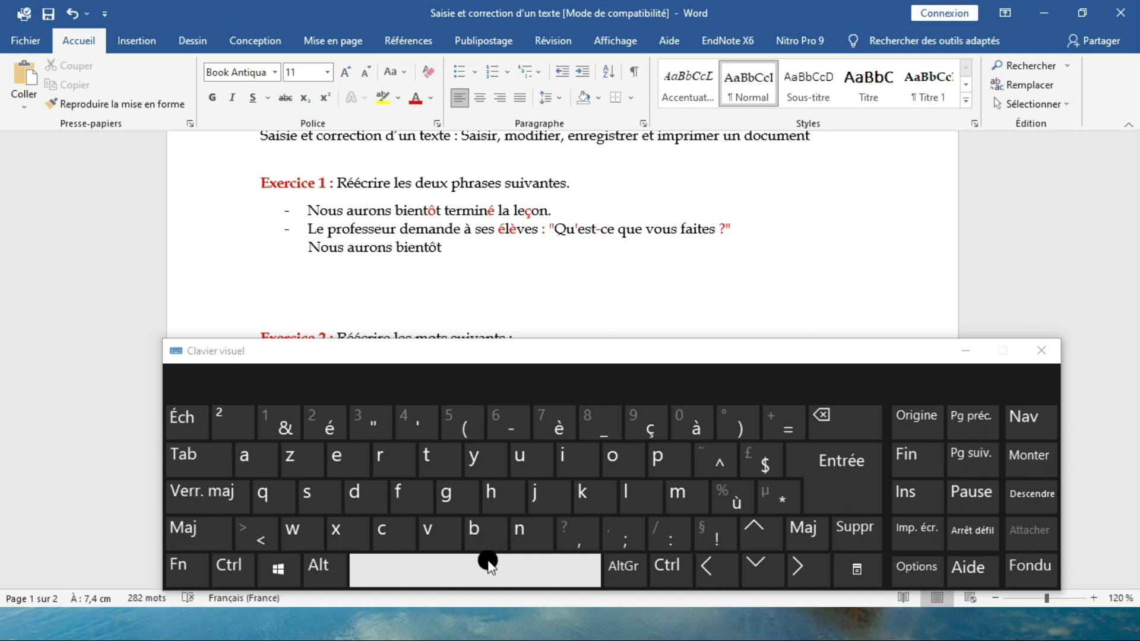
Add the word "terminé" with its accented é, followed by a space, after "bientôt".
{"action": "left_click", "coordinate": [425, 456]}
{"action": "left_click", "coordinate": [353, 463]}
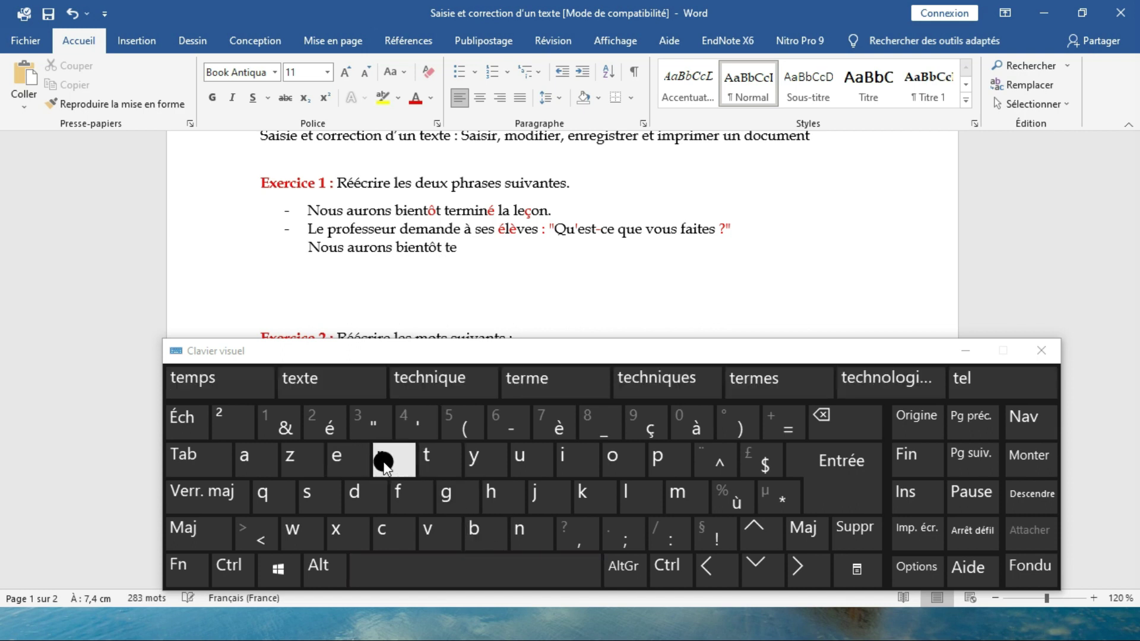
{"action": "left_click", "coordinate": [382, 457]}
{"action": "left_click", "coordinate": [704, 502]}
{"action": "left_click", "coordinate": [589, 465]}
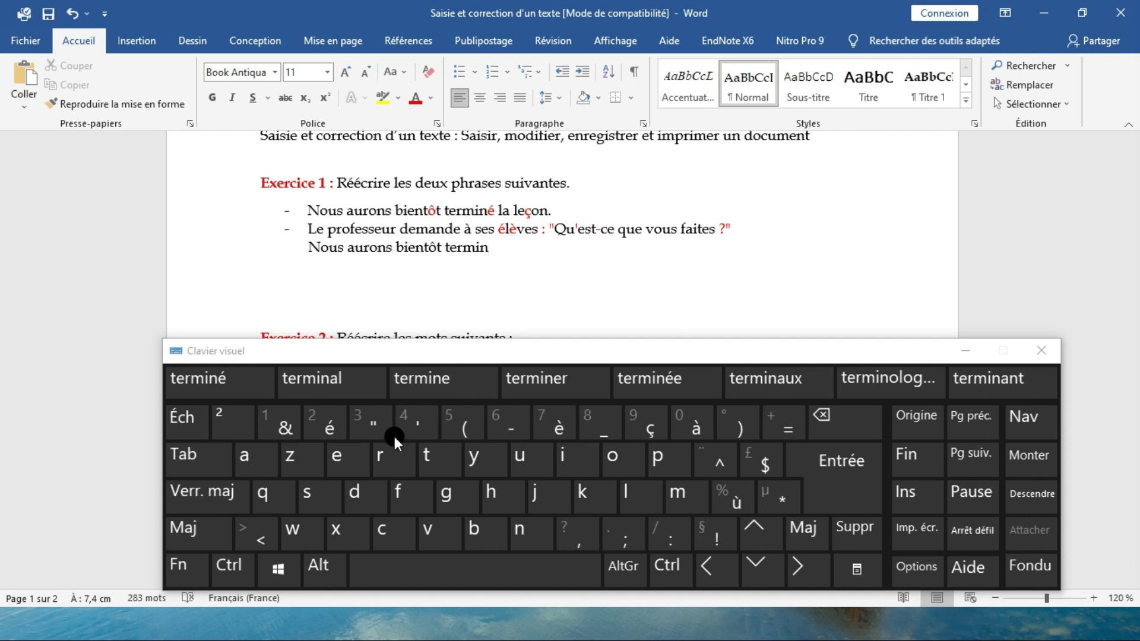
{"action": "left_click", "coordinate": [332, 423]}
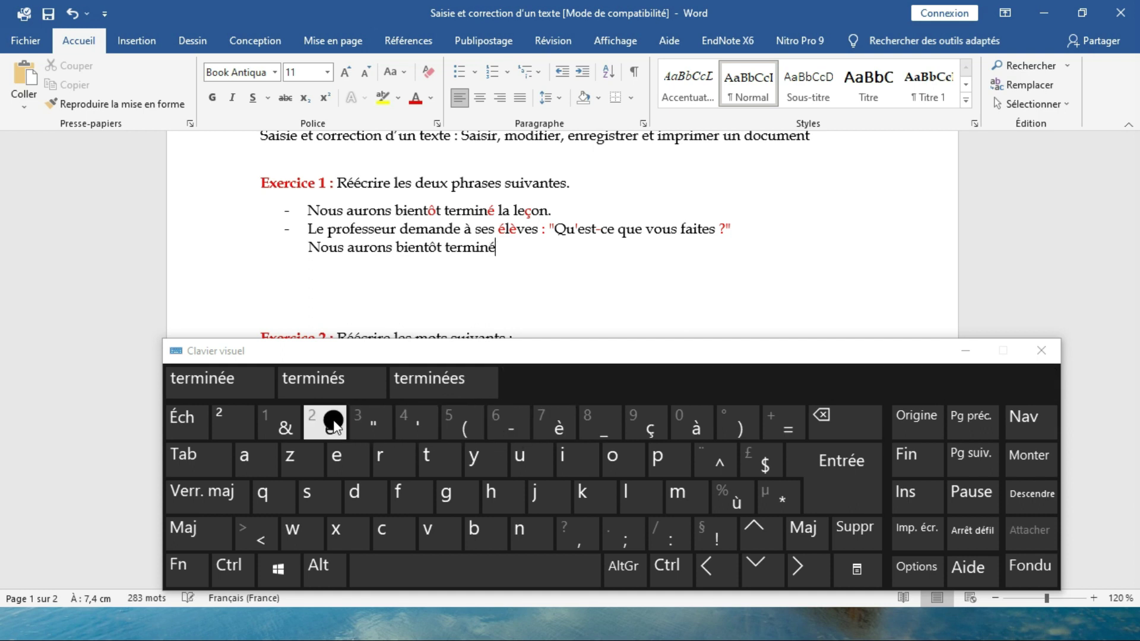
{"action": "left_click", "coordinate": [407, 571]}
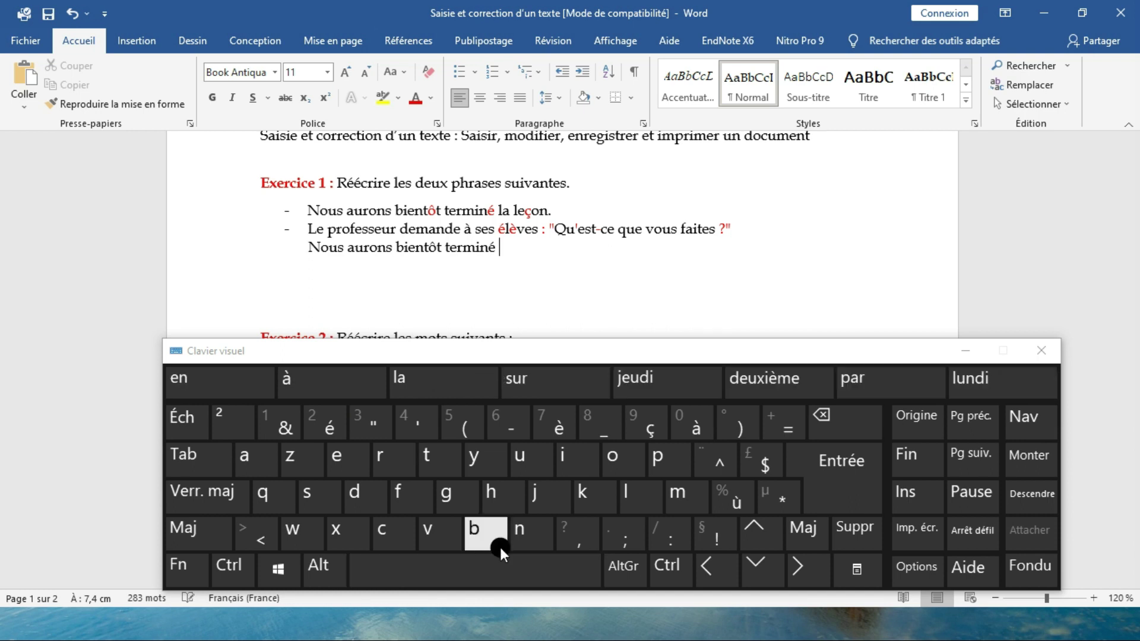
Add the words "la leçon" with the cedilla ç after "terminé" using the on-screen keyboard.
{"action": "left_click", "coordinate": [626, 501]}
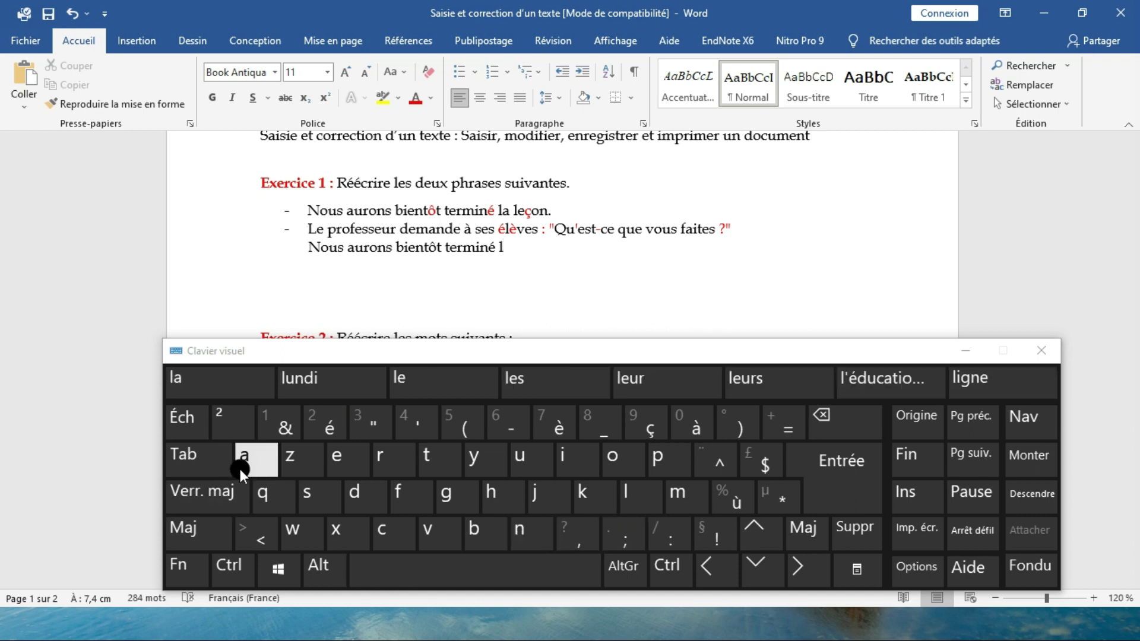
{"action": "left_click", "coordinate": [240, 467]}
{"action": "left_click", "coordinate": [374, 566]}
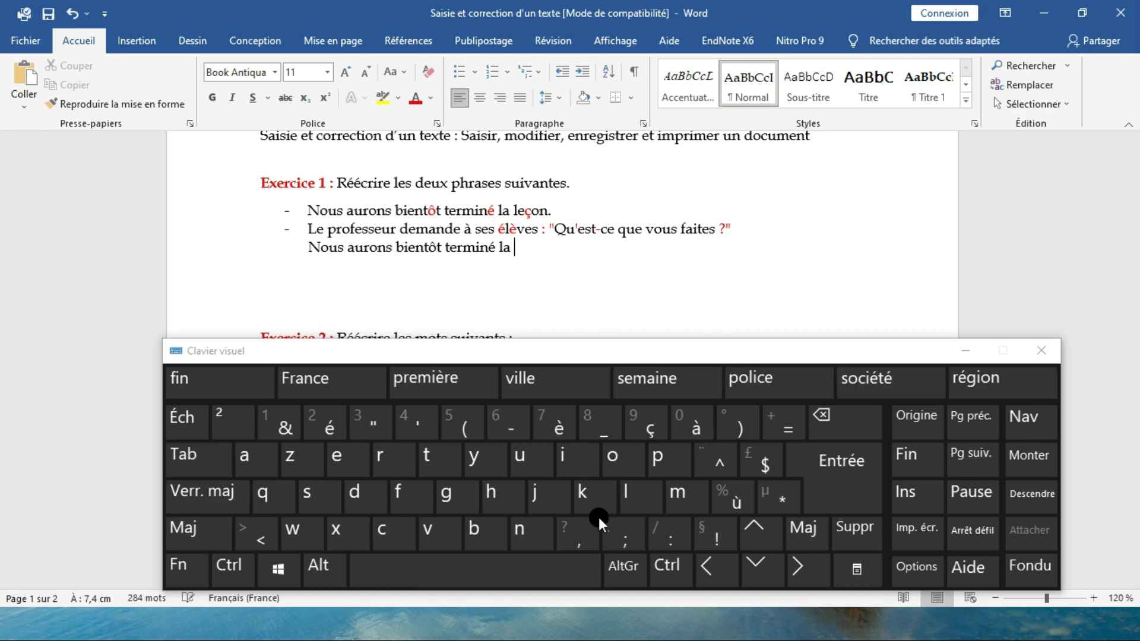
{"action": "left_click", "coordinate": [630, 499]}
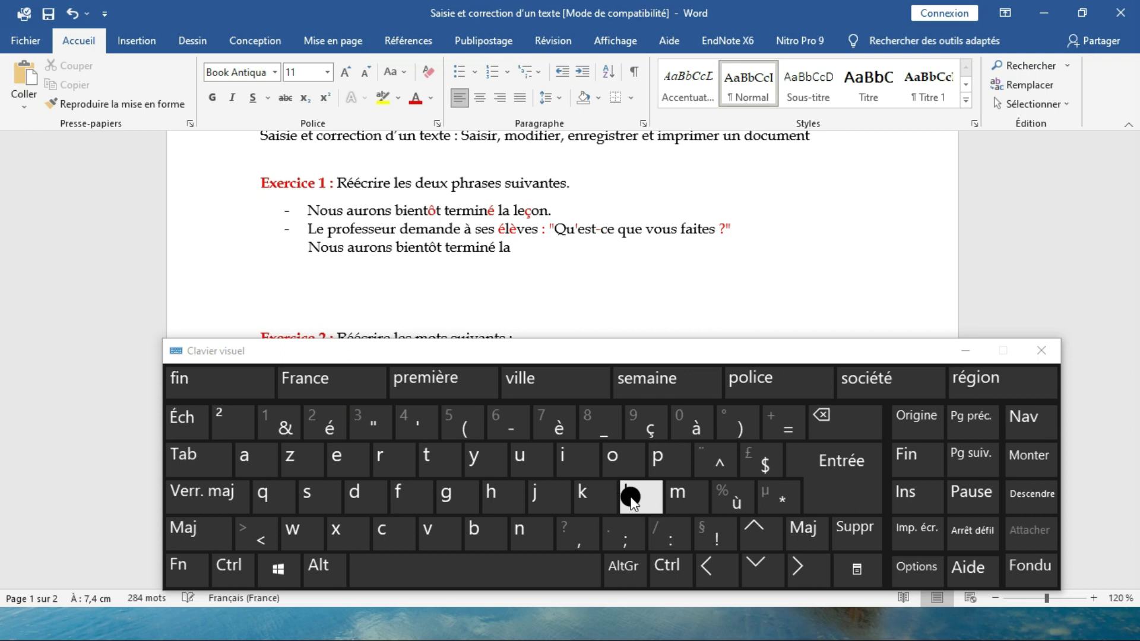
{"action": "left_click", "coordinate": [331, 468]}
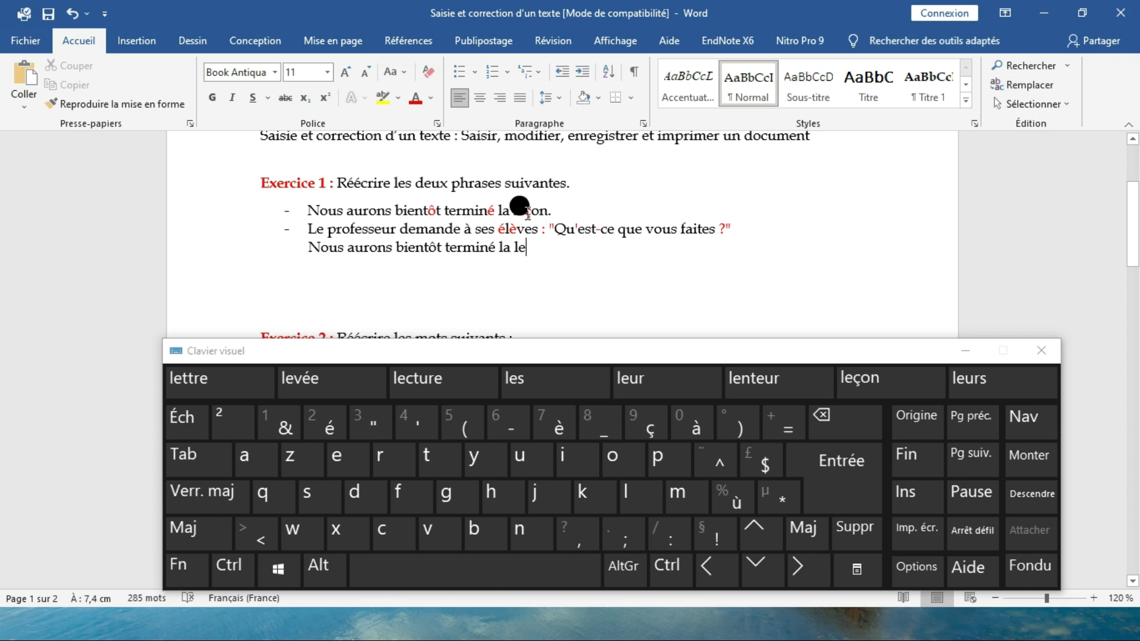
{"action": "left_click", "coordinate": [646, 433]}
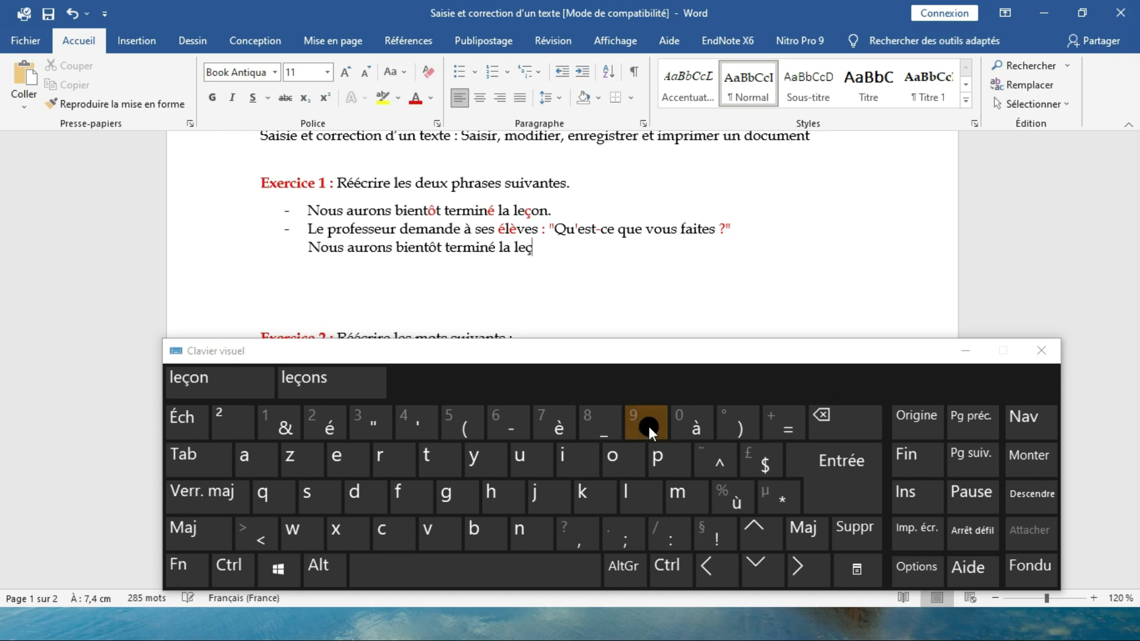
{"action": "left_click", "coordinate": [613, 458]}
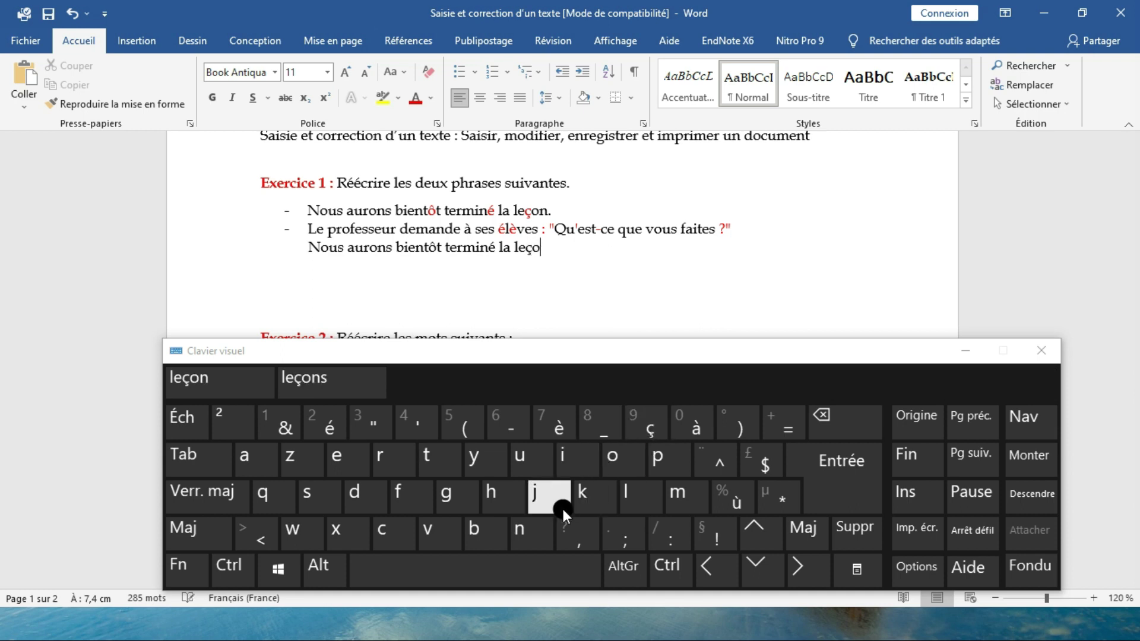
{"action": "left_click", "coordinate": [531, 535]}
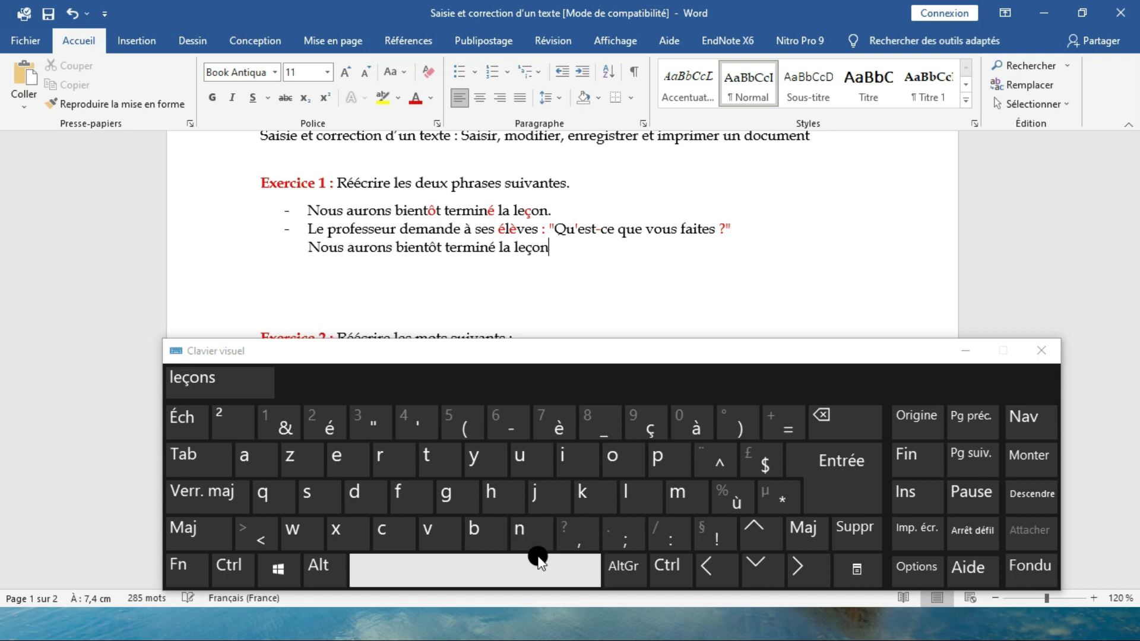
End the retyped first sentence with a period and return the on-screen keyboard to lowercase.
{"action": "left_click", "coordinate": [632, 496]}
{"action": "left_click", "coordinate": [608, 537]}
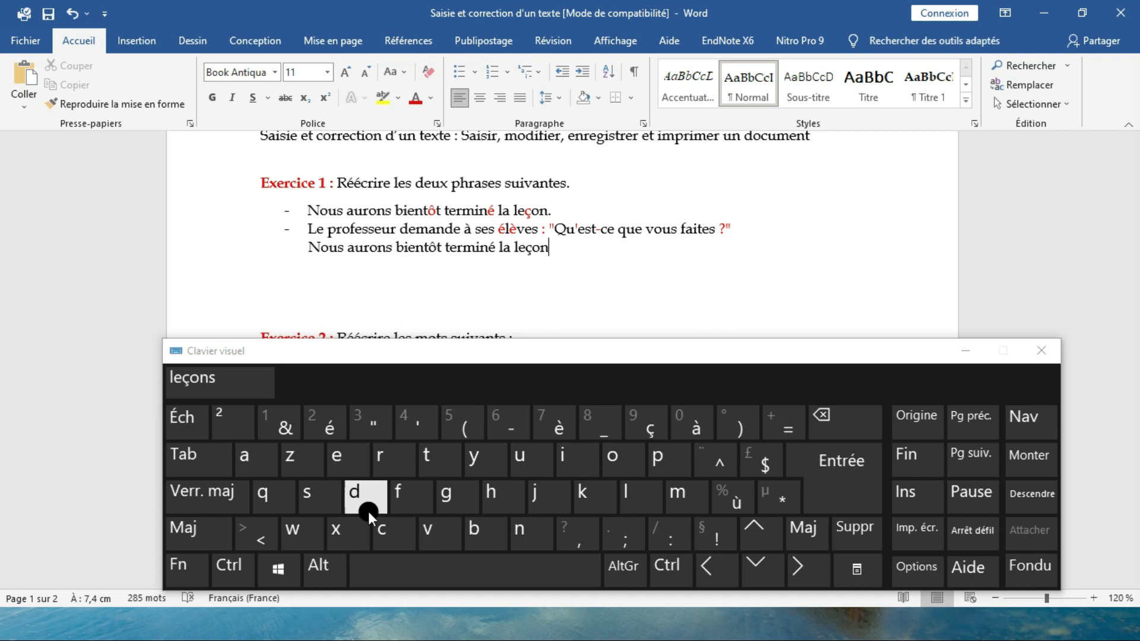
{"action": "left_click", "coordinate": [230, 496]}
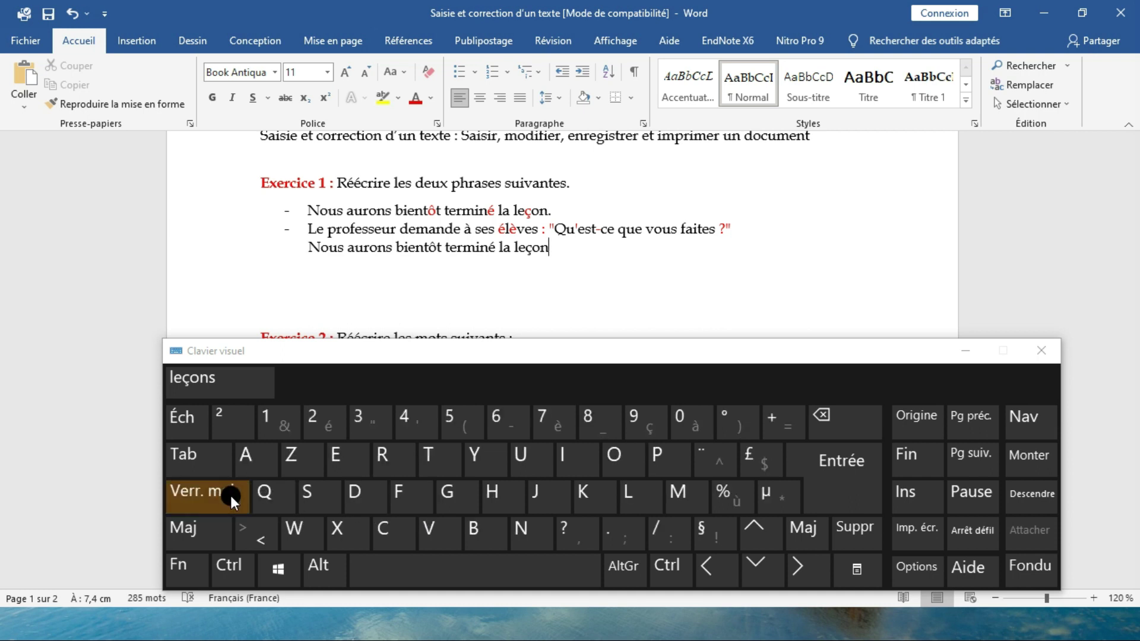
{"action": "left_click", "coordinate": [635, 536]}
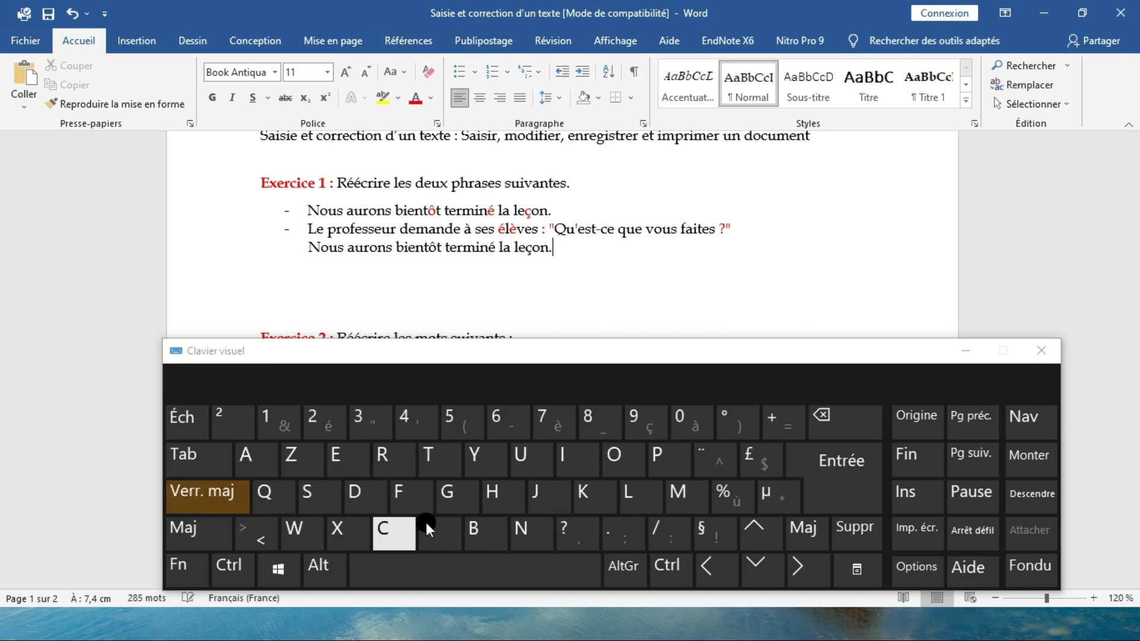
{"action": "left_click", "coordinate": [205, 499]}
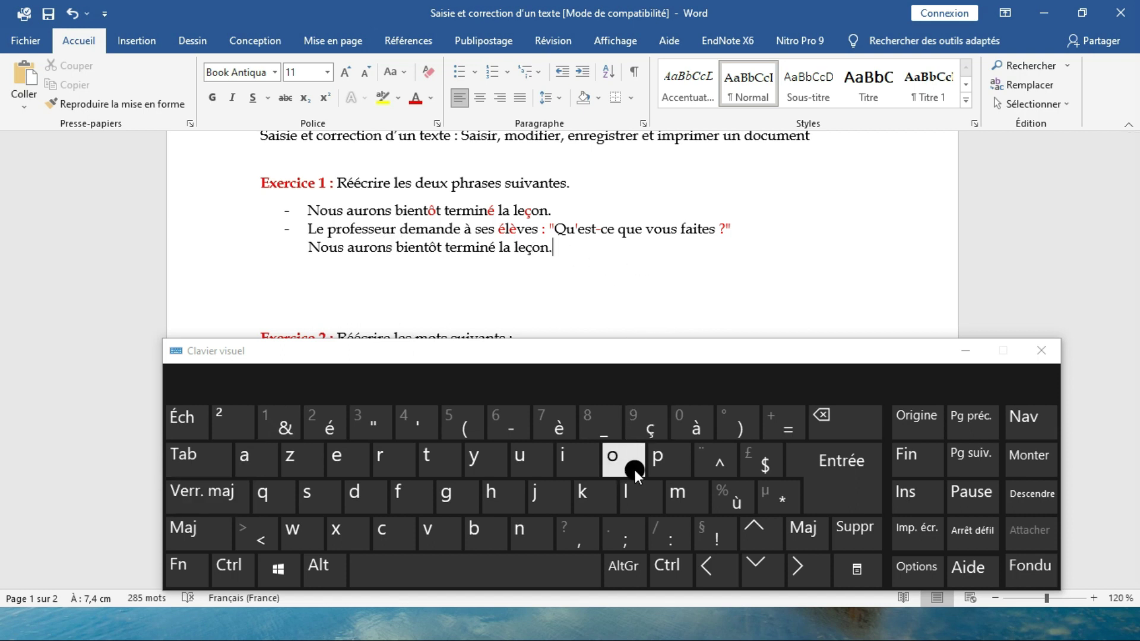
Start a new line below the retyped first sentence with the capitalized word "Le" followed by a space, using the on-screen keyboard.
{"action": "key", "text": "Return"}
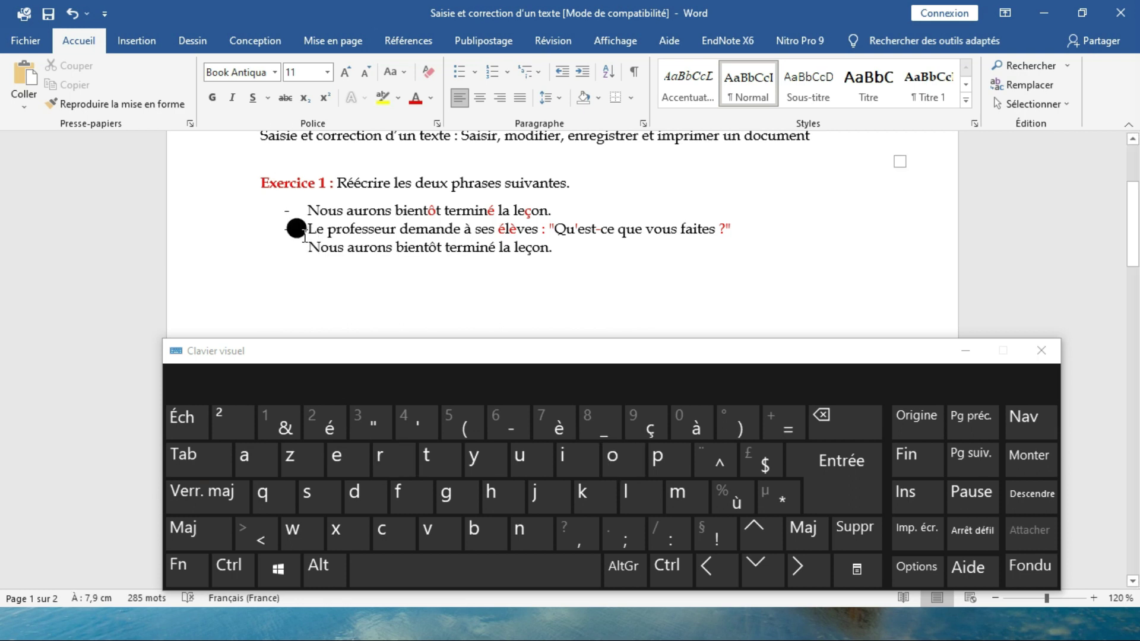
{"action": "left_click", "coordinate": [208, 490]}
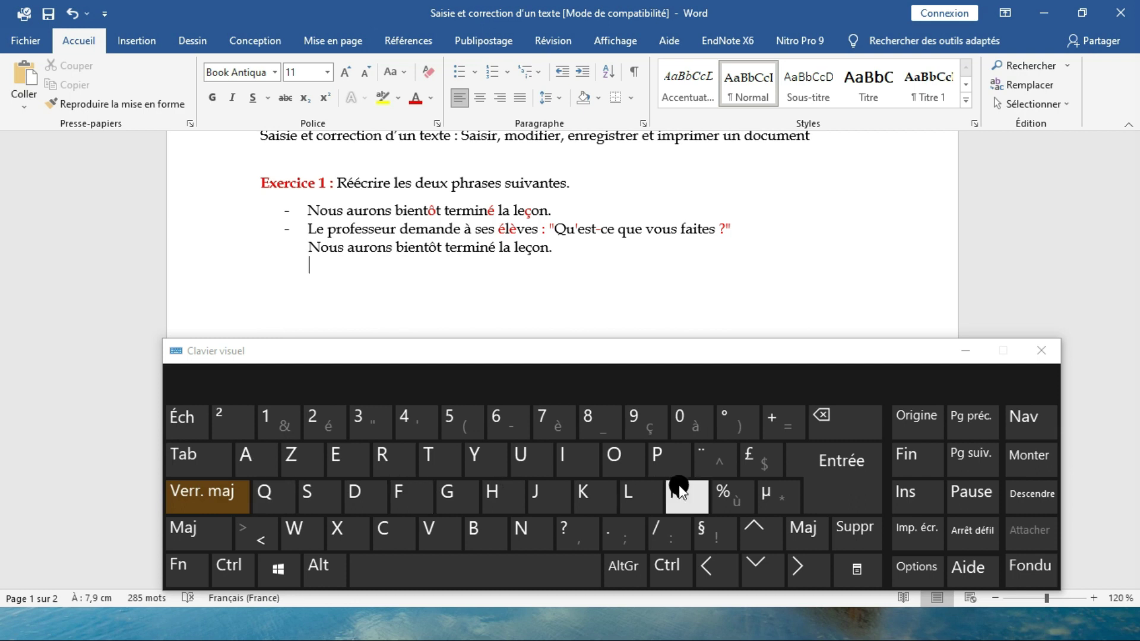
{"action": "left_click", "coordinate": [645, 493]}
{"action": "left_click", "coordinate": [227, 500]}
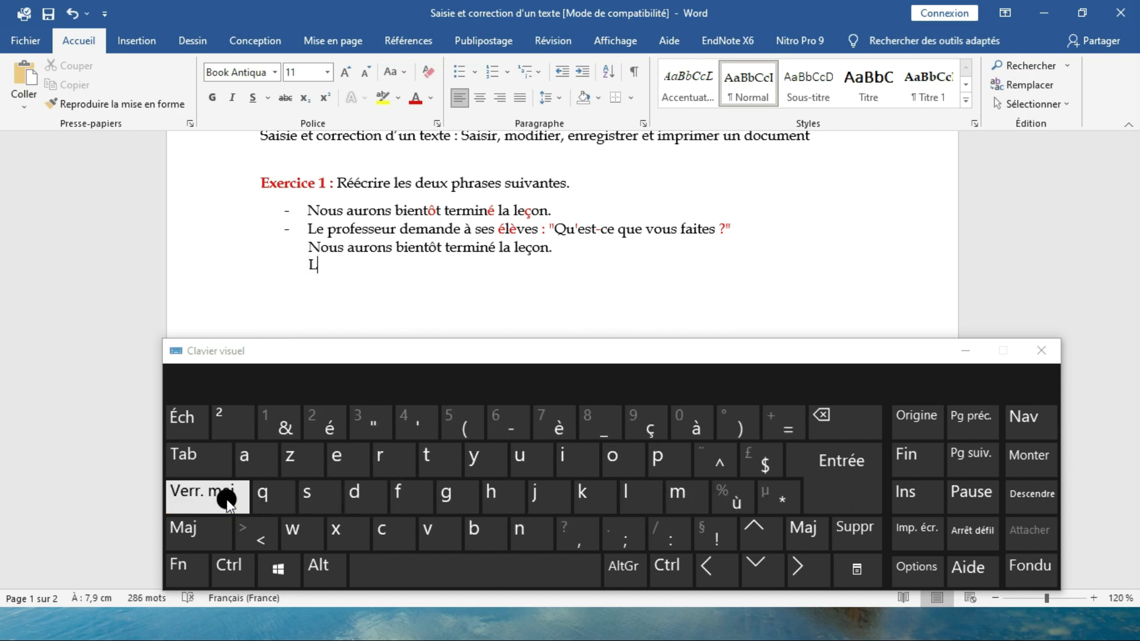
{"action": "left_click", "coordinate": [335, 460]}
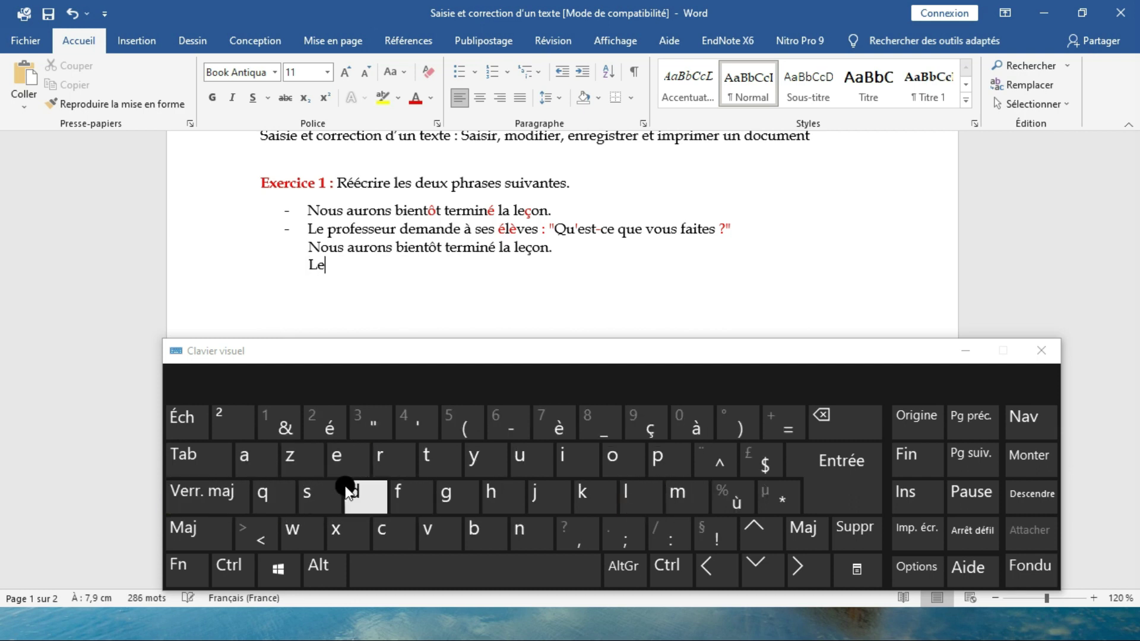
{"action": "left_click", "coordinate": [458, 564]}
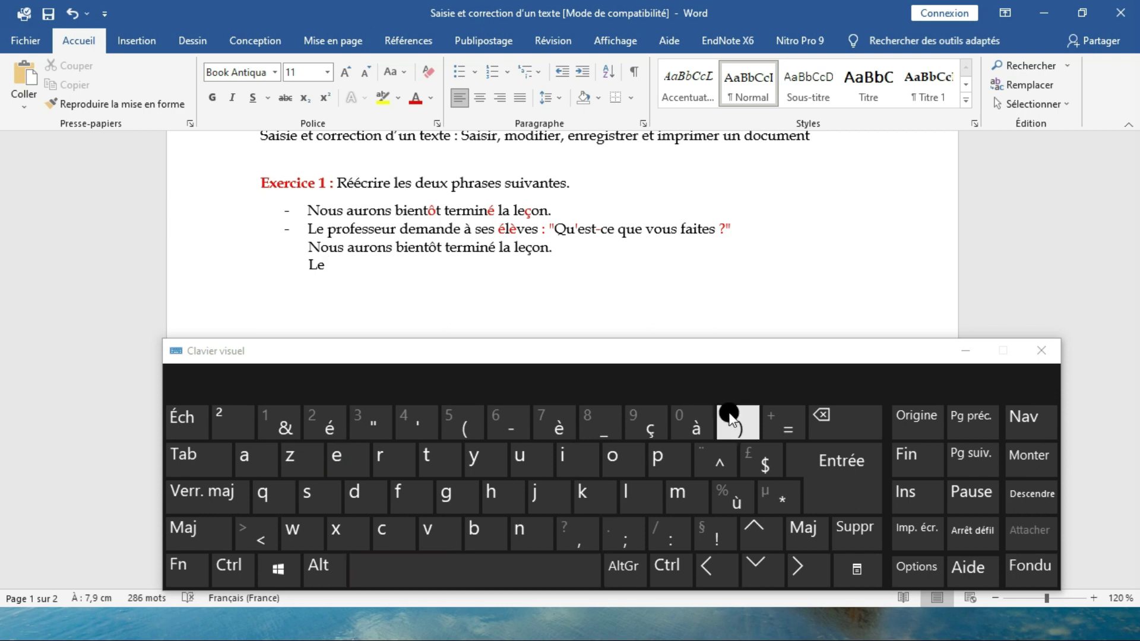
Add the word "professeur", followed by a space, after "Le" using the on-screen keyboard.
{"action": "left_click", "coordinate": [659, 459]}
{"action": "left_click", "coordinate": [408, 459]}
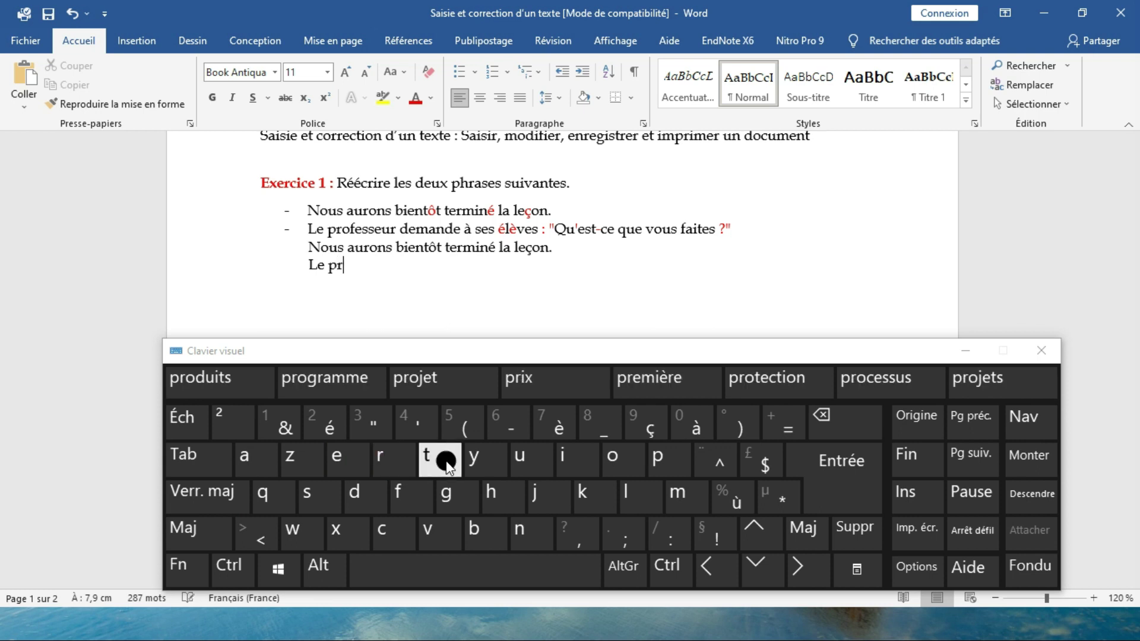
{"action": "left_click", "coordinate": [612, 459]}
{"action": "left_click", "coordinate": [394, 491]}
{"action": "left_click", "coordinate": [350, 459]}
{"action": "left_click", "coordinate": [322, 494]}
{"action": "left_click", "coordinate": [324, 491]}
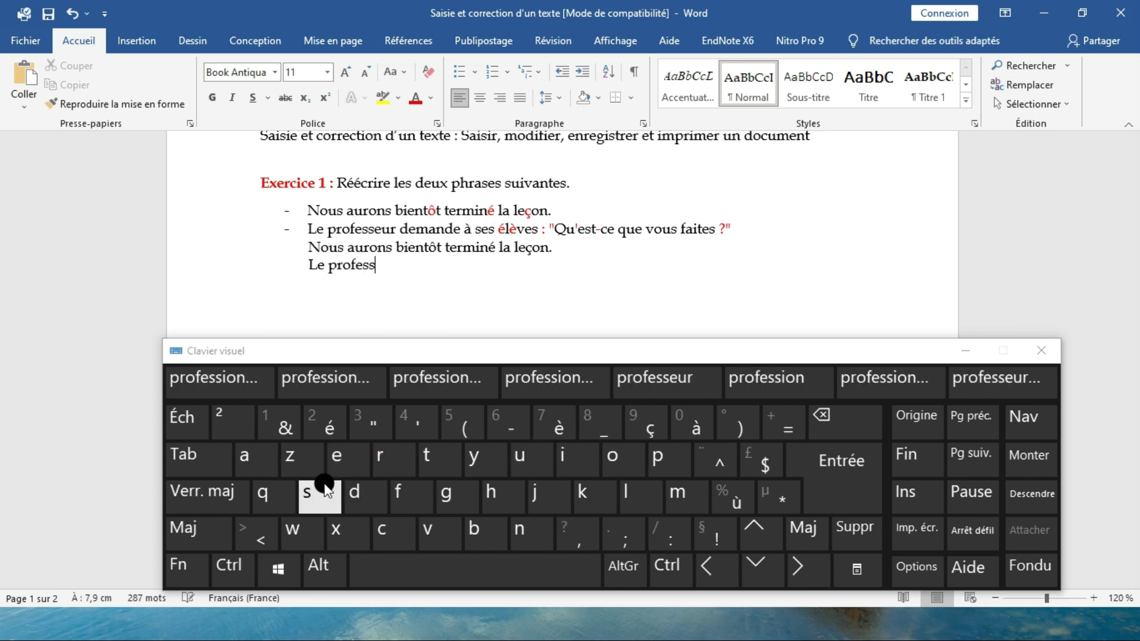
{"action": "left_click", "coordinate": [333, 463]}
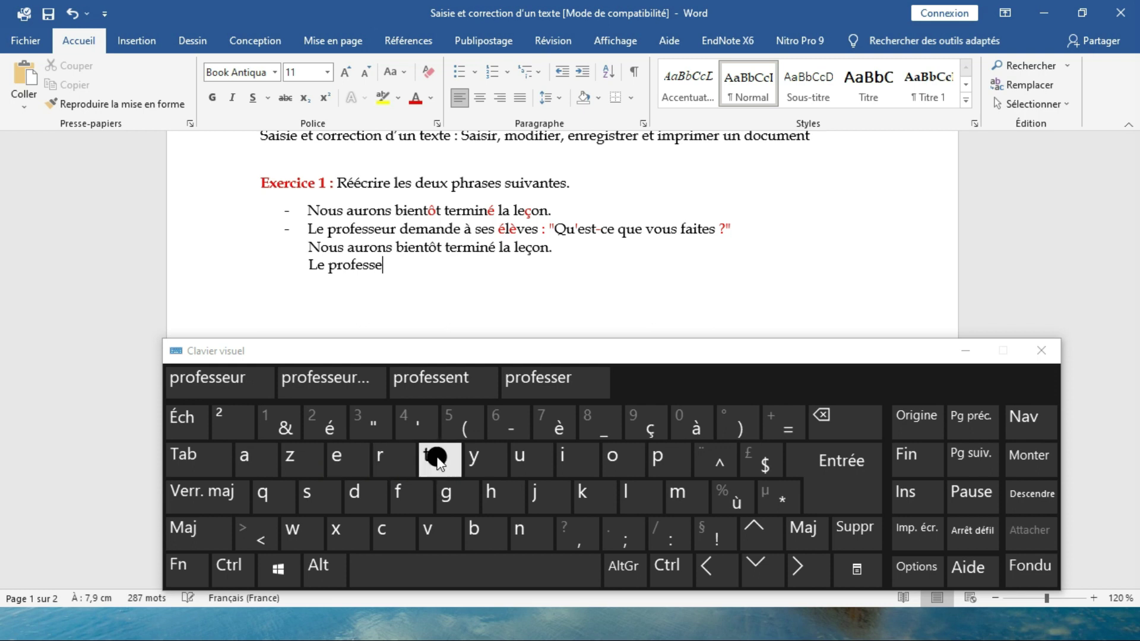
{"action": "left_click", "coordinate": [541, 457]}
{"action": "left_click", "coordinate": [386, 458]}
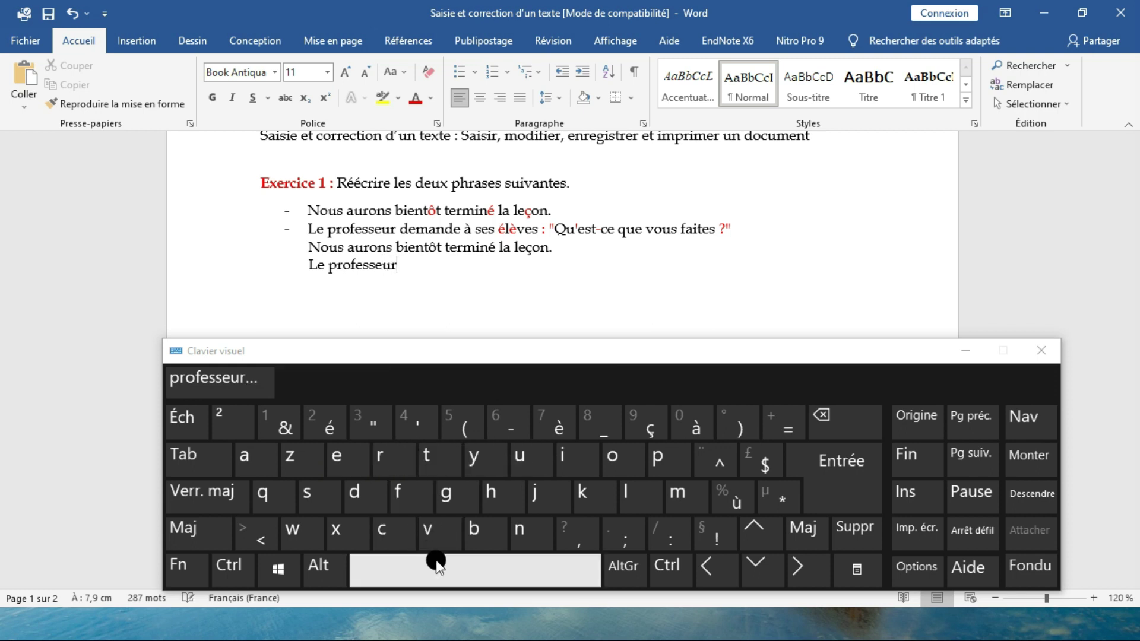
{"action": "left_click", "coordinate": [454, 575]}
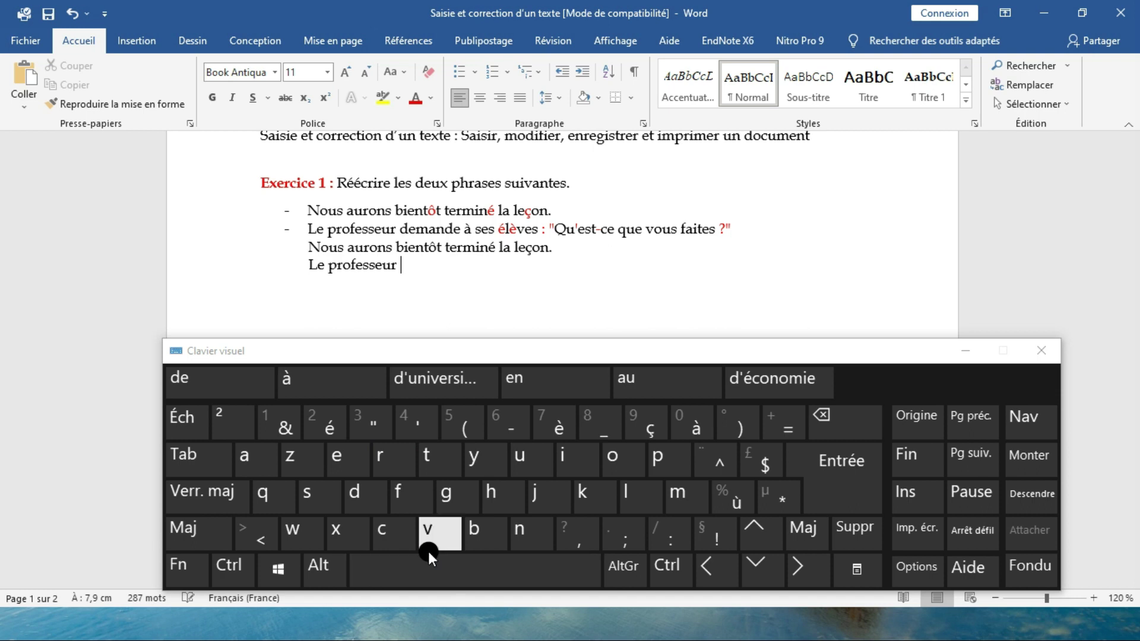
Add the word "demande", followed by a space, after "professeur" in the second sentence.
{"action": "left_click", "coordinate": [363, 499]}
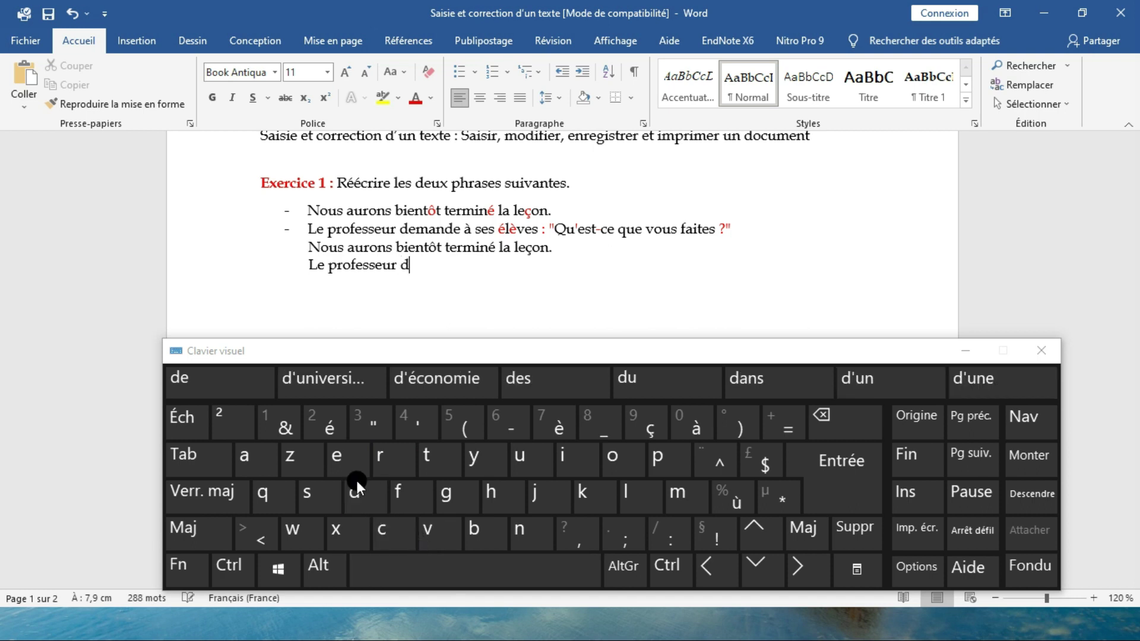
{"action": "left_click", "coordinate": [348, 466]}
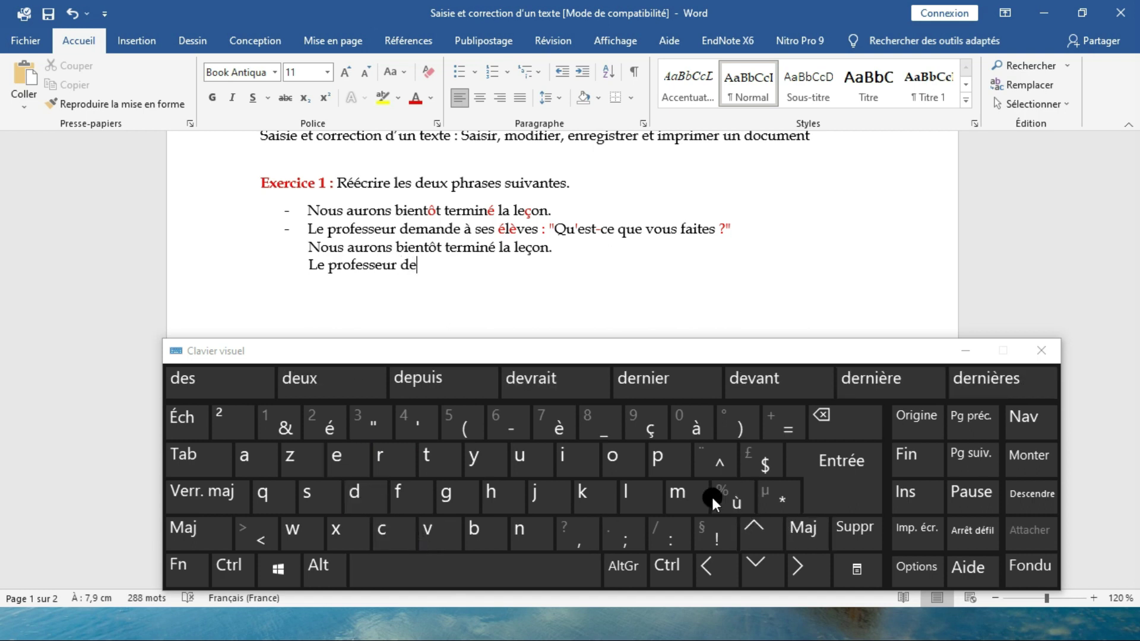
{"action": "left_click", "coordinate": [678, 492]}
{"action": "left_click", "coordinate": [243, 462]}
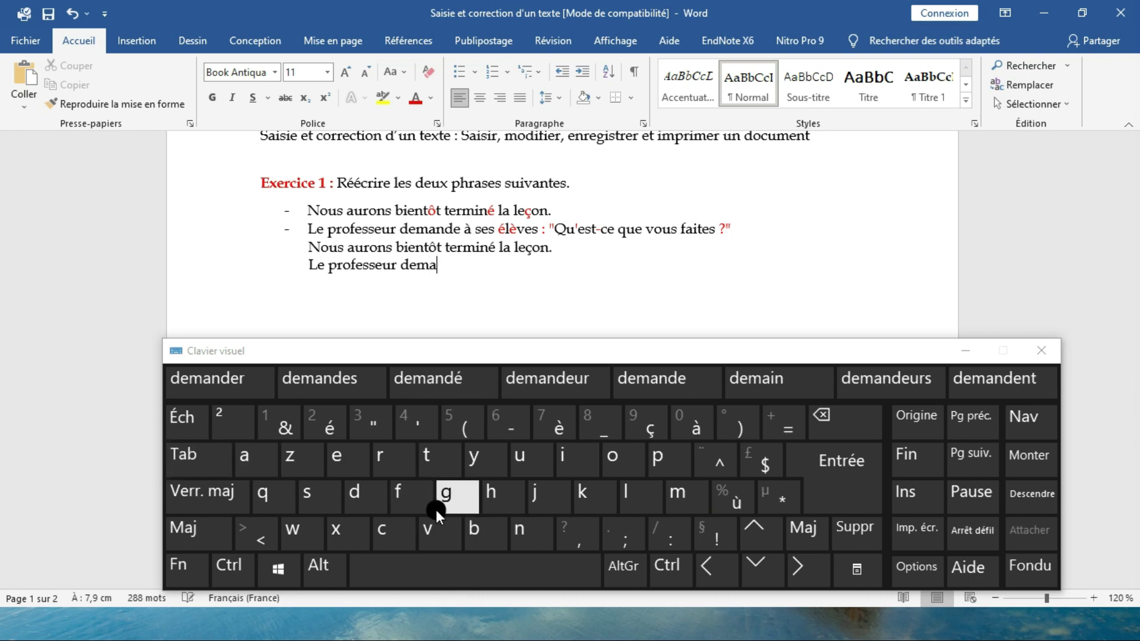
{"action": "left_click", "coordinate": [522, 529]}
{"action": "left_click", "coordinate": [349, 496]}
{"action": "left_click", "coordinate": [345, 468]}
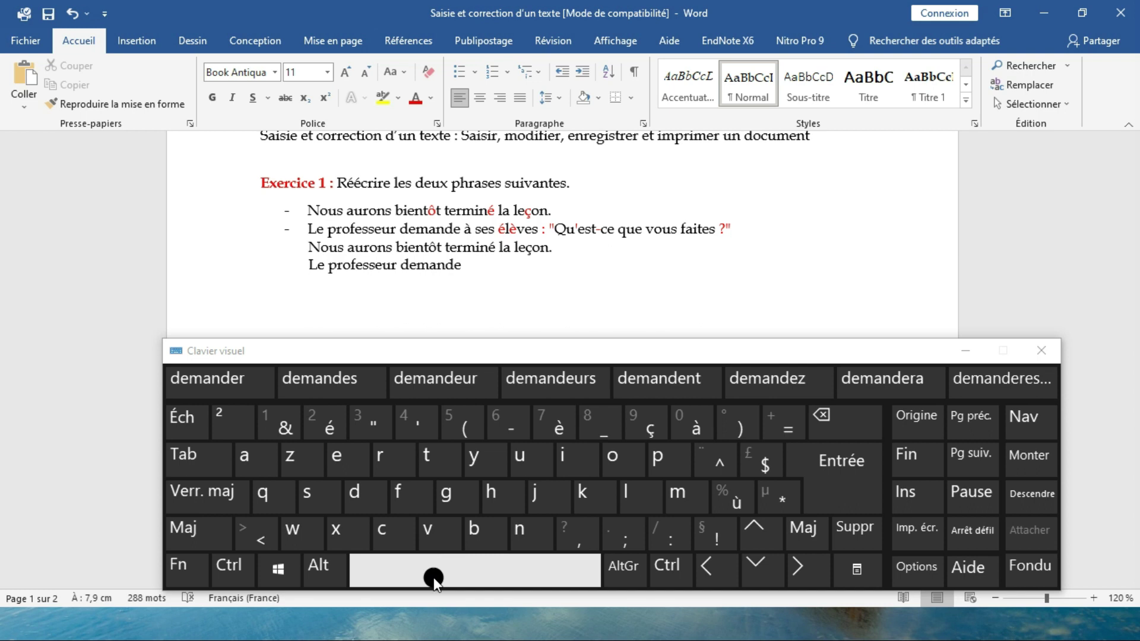
{"action": "left_click", "coordinate": [434, 571]}
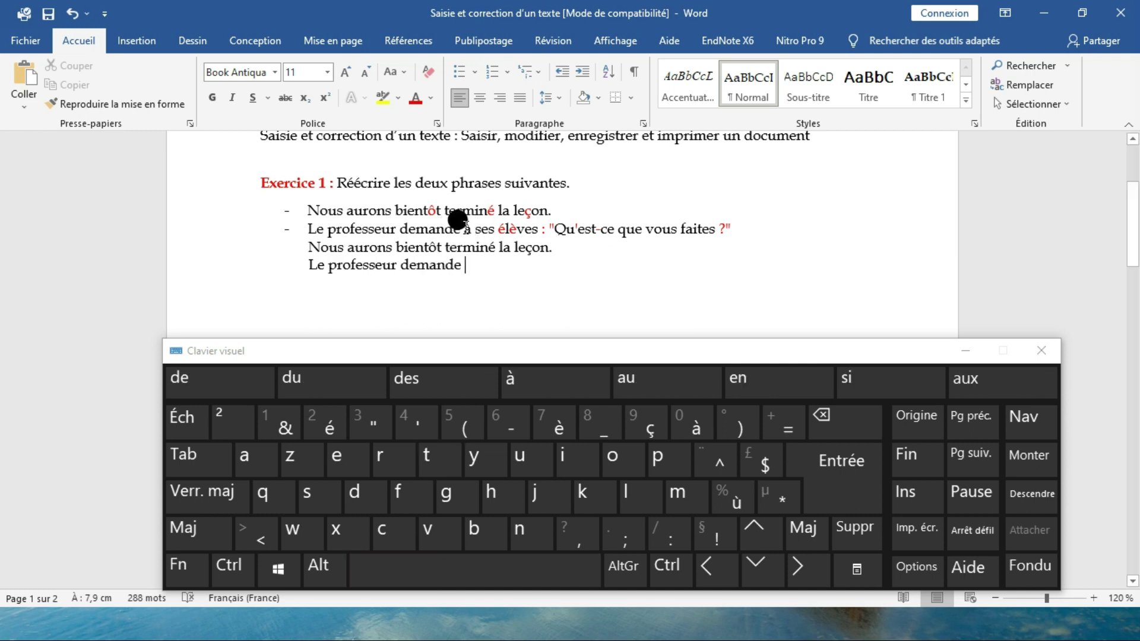
Add the words "à ses" with the accented à, followed by a space, after "demande".
{"action": "left_click", "coordinate": [692, 429]}
{"action": "left_click", "coordinate": [442, 567]}
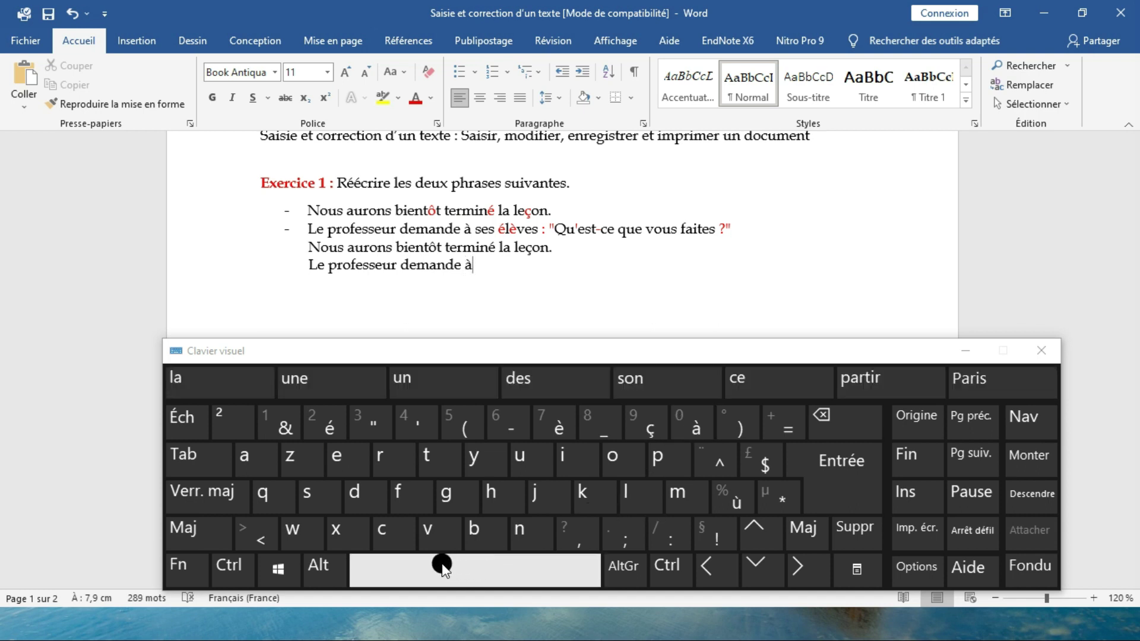
{"action": "left_click", "coordinate": [313, 485]}
{"action": "left_click", "coordinate": [333, 458]}
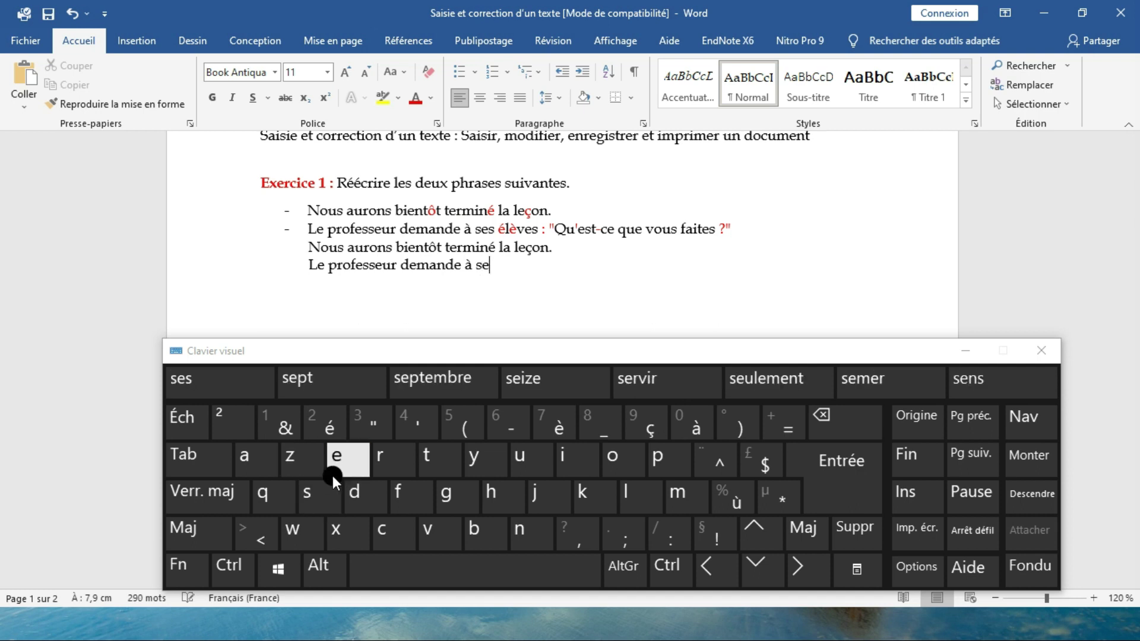
{"action": "left_click", "coordinate": [319, 490]}
{"action": "left_click", "coordinate": [394, 566]}
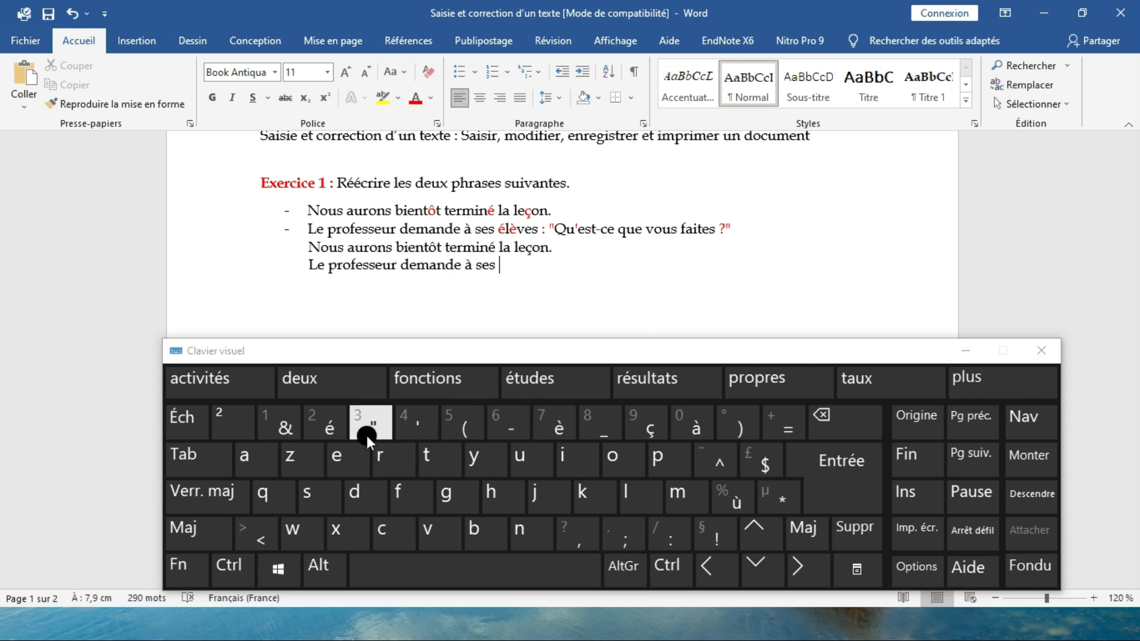
Add the word "élèves" with its accented é and è after "à ses".
{"action": "left_click", "coordinate": [335, 425]}
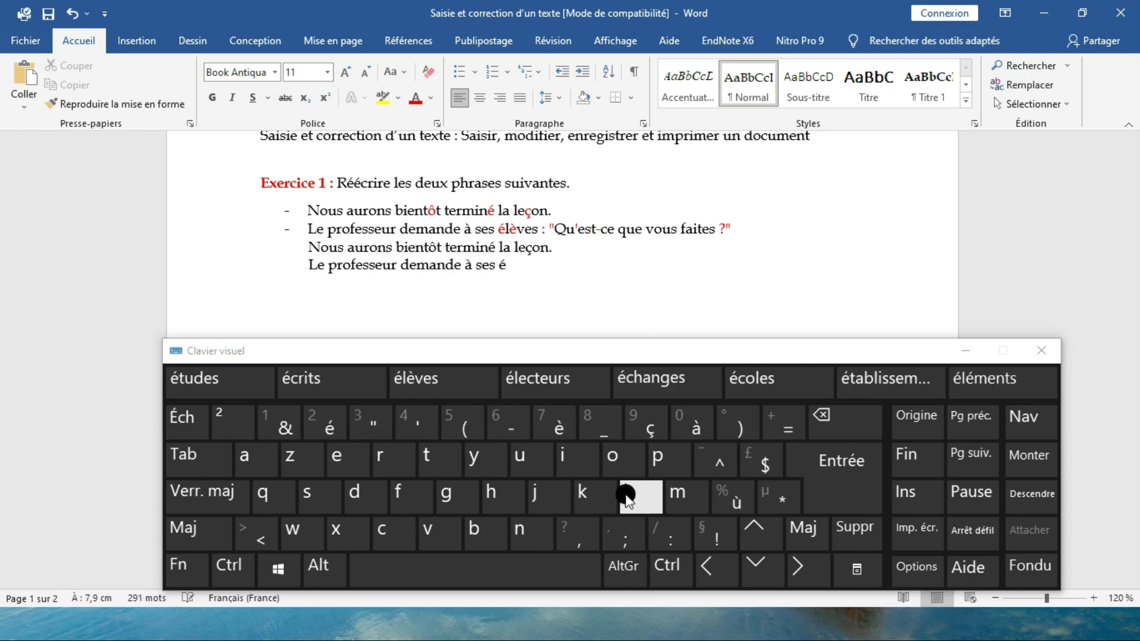
{"action": "left_click", "coordinate": [626, 492]}
{"action": "left_click", "coordinate": [573, 439]}
{"action": "left_click", "coordinate": [437, 527]}
{"action": "left_click", "coordinate": [350, 461]}
{"action": "left_click", "coordinate": [306, 493]}
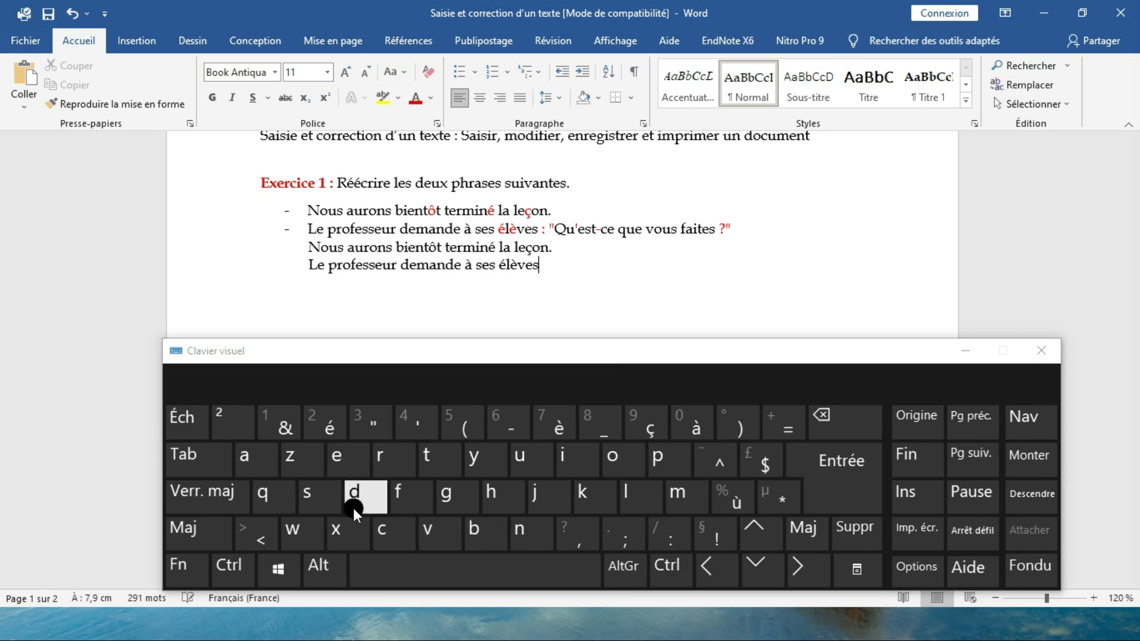
Add a colon with a space on each side after "élèves", followed by the opening quotation mark.
{"action": "left_click", "coordinate": [496, 563]}
{"action": "left_click", "coordinate": [497, 561]}
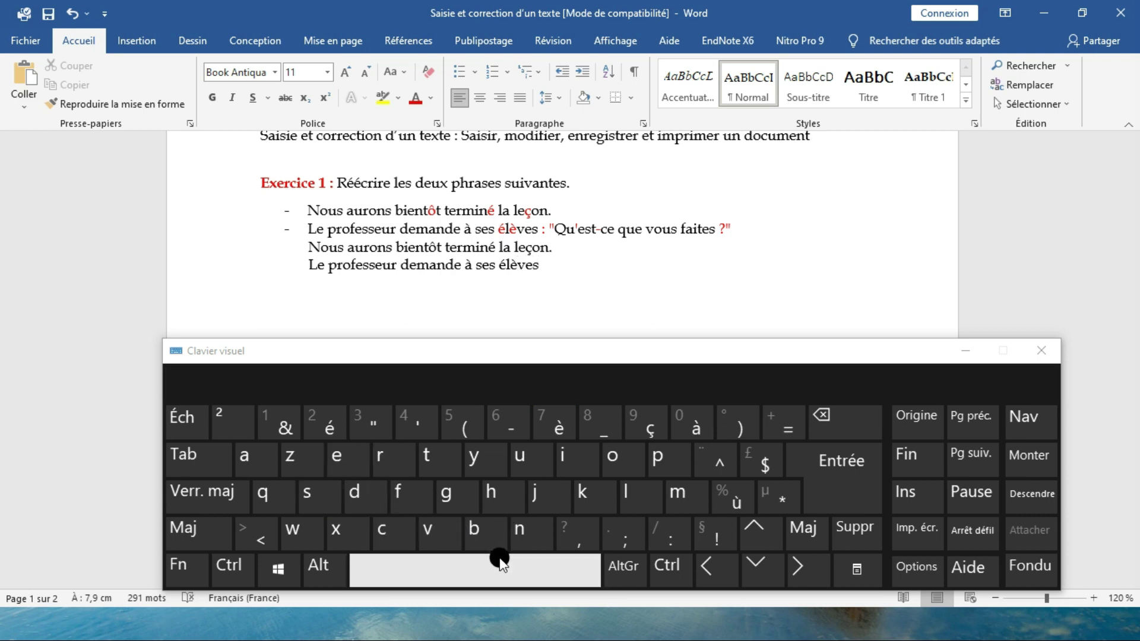
{"action": "left_click", "coordinate": [670, 537]}
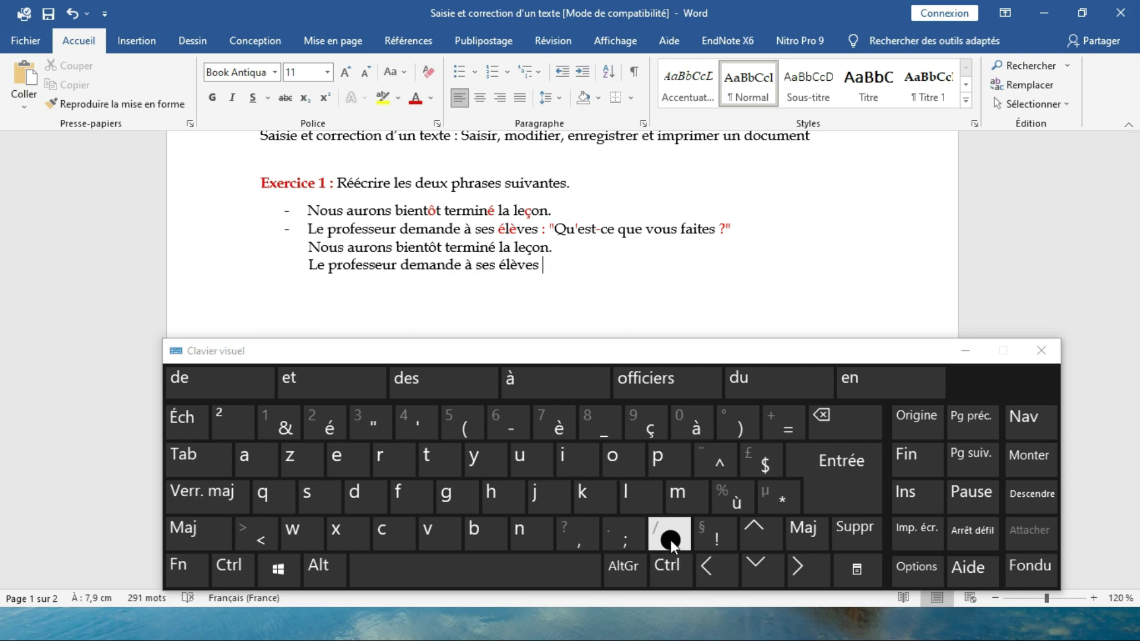
{"action": "left_click", "coordinate": [669, 537]}
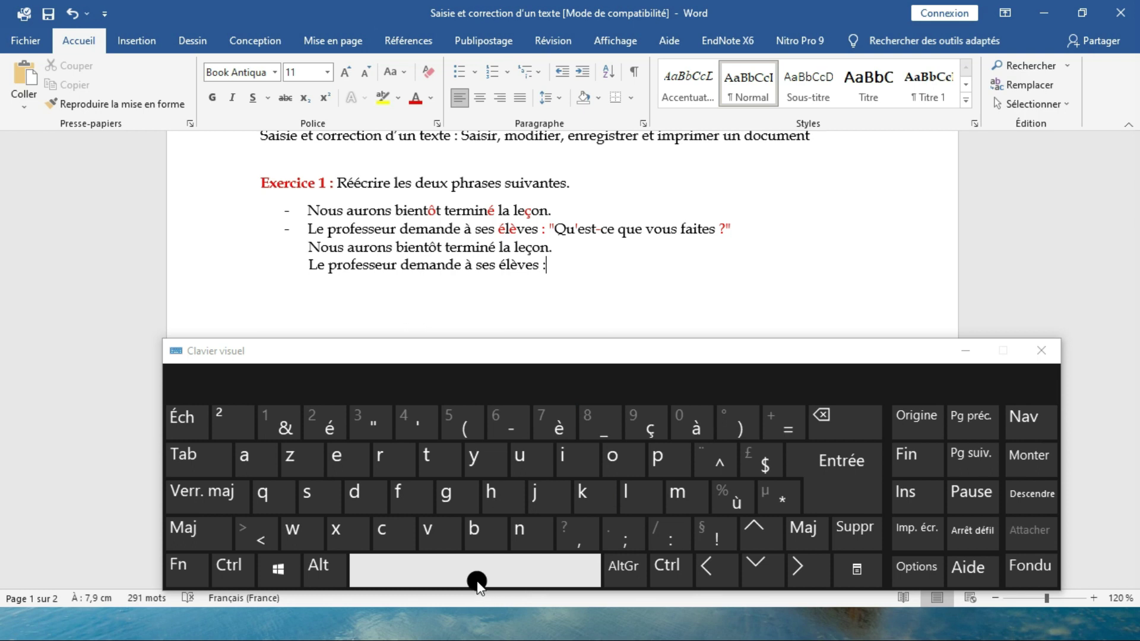
{"action": "left_click", "coordinate": [472, 575]}
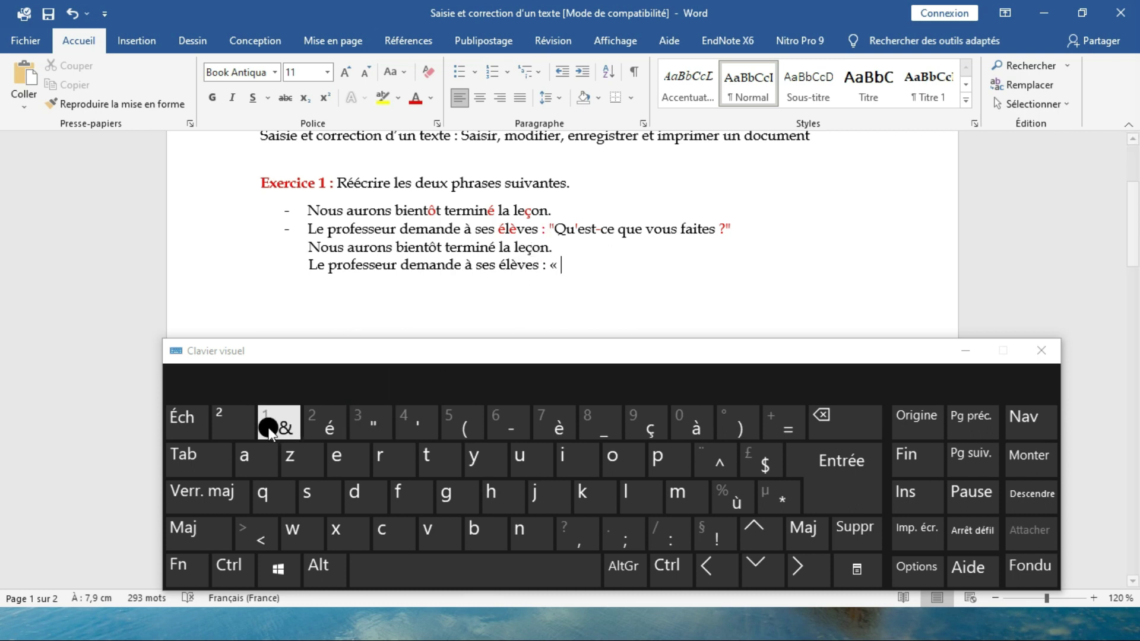
Begin the quoted question with "Qu'est-ce", including the capital Q, apostrophe and hyphen, followed by a space.
{"action": "left_click", "coordinate": [211, 480]}
{"action": "left_click", "coordinate": [264, 493]}
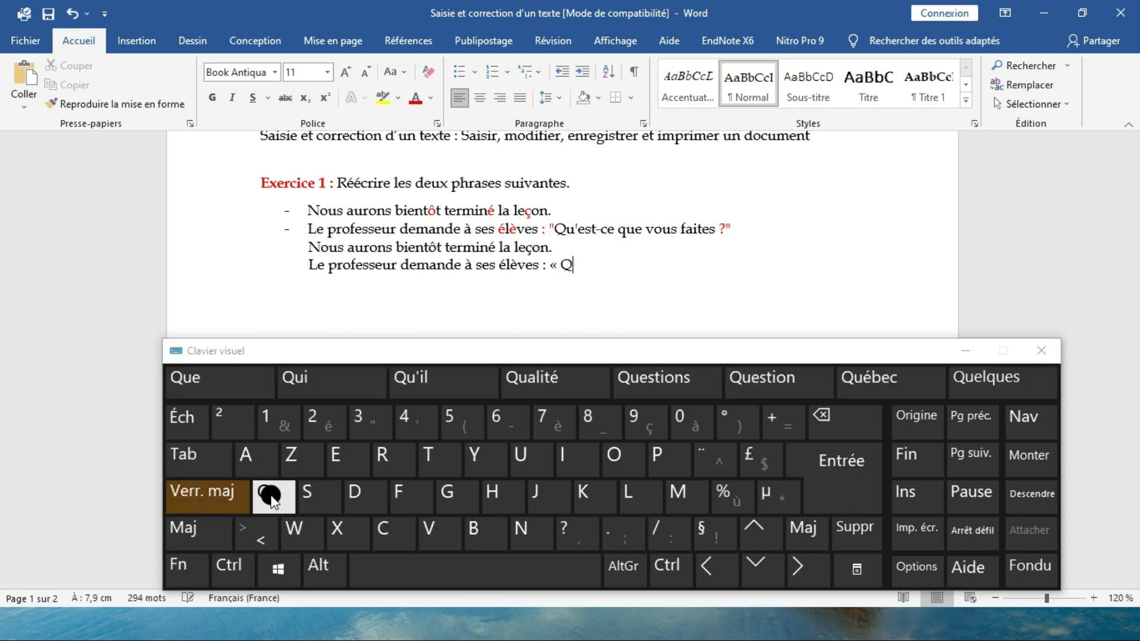
{"action": "left_click", "coordinate": [227, 488]}
{"action": "left_click", "coordinate": [522, 457]}
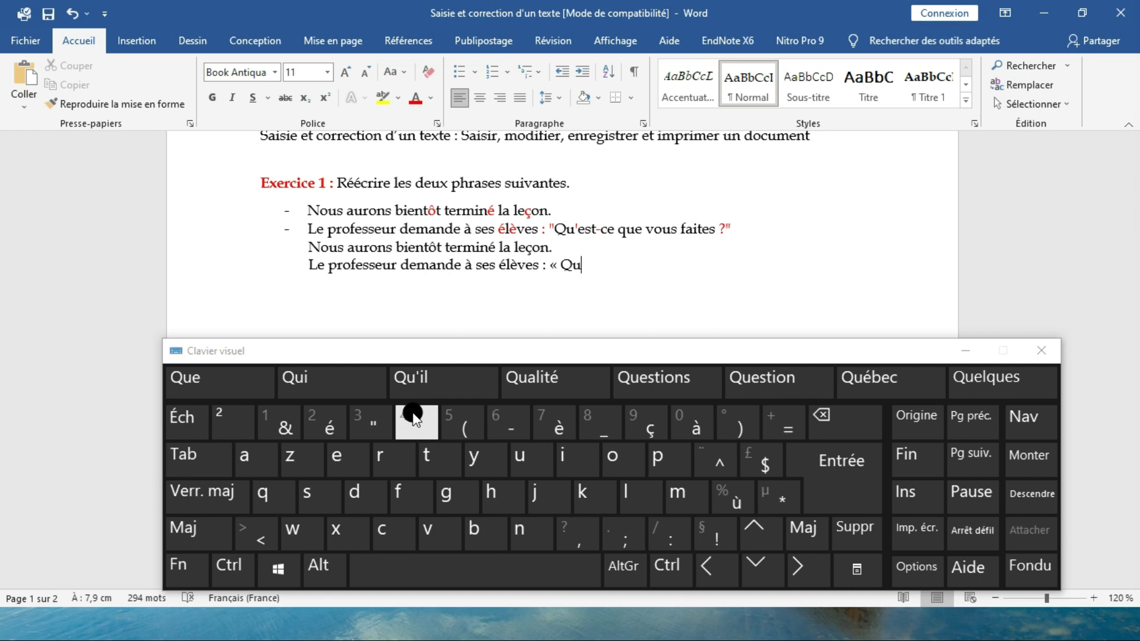
{"action": "left_click", "coordinate": [413, 418]}
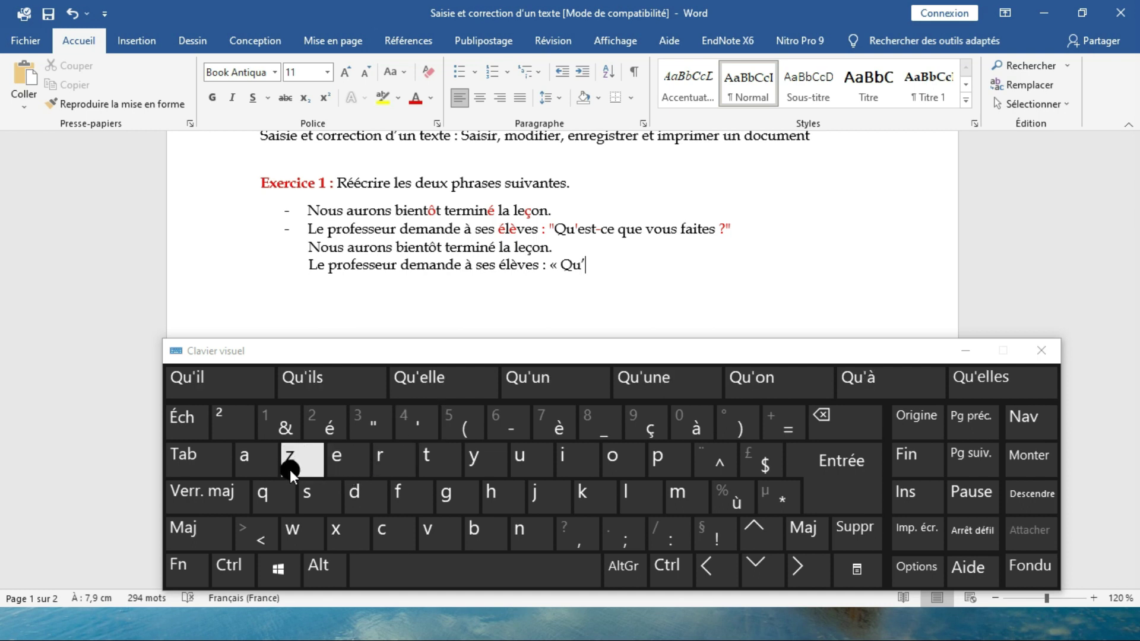
{"action": "left_click", "coordinate": [329, 460]}
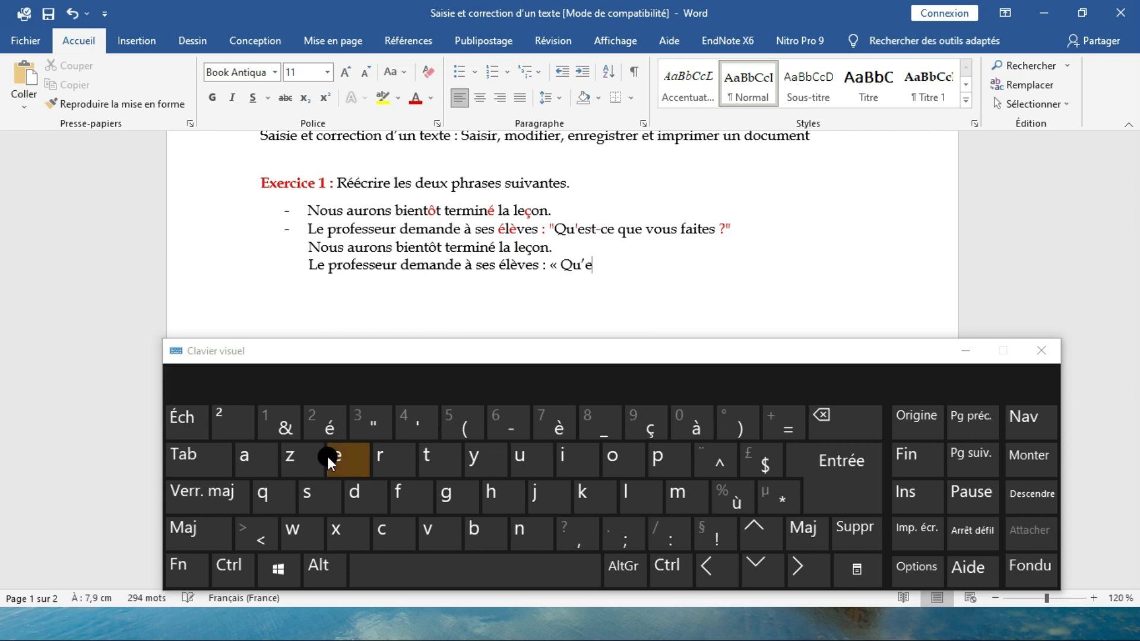
{"action": "left_click", "coordinate": [320, 495]}
{"action": "left_click", "coordinate": [445, 458]}
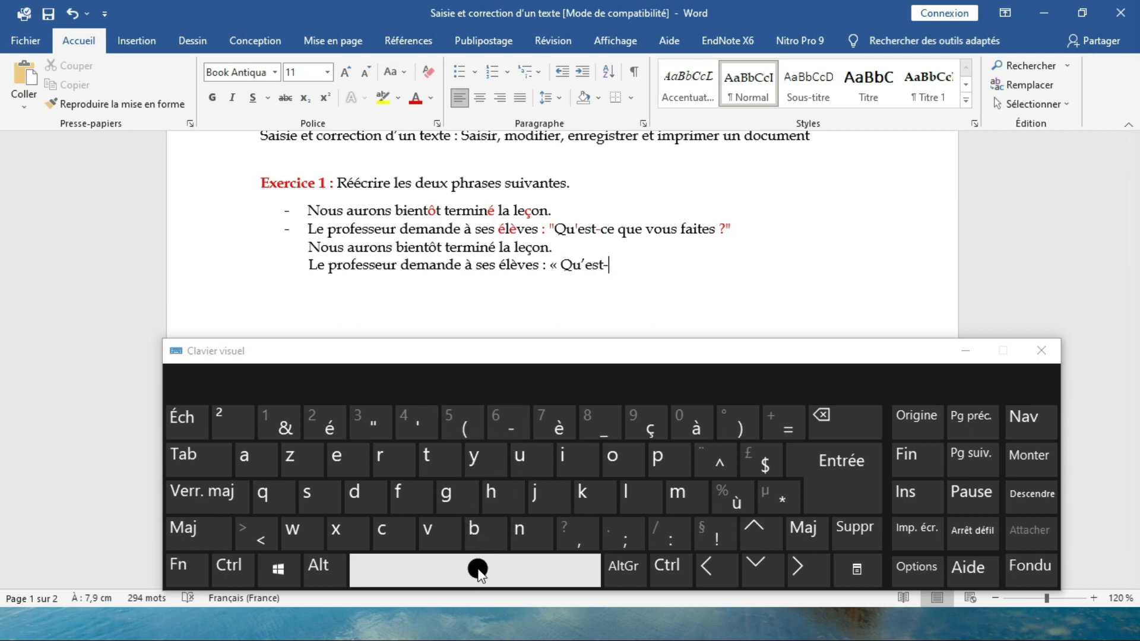
{"action": "left_click", "coordinate": [382, 529]}
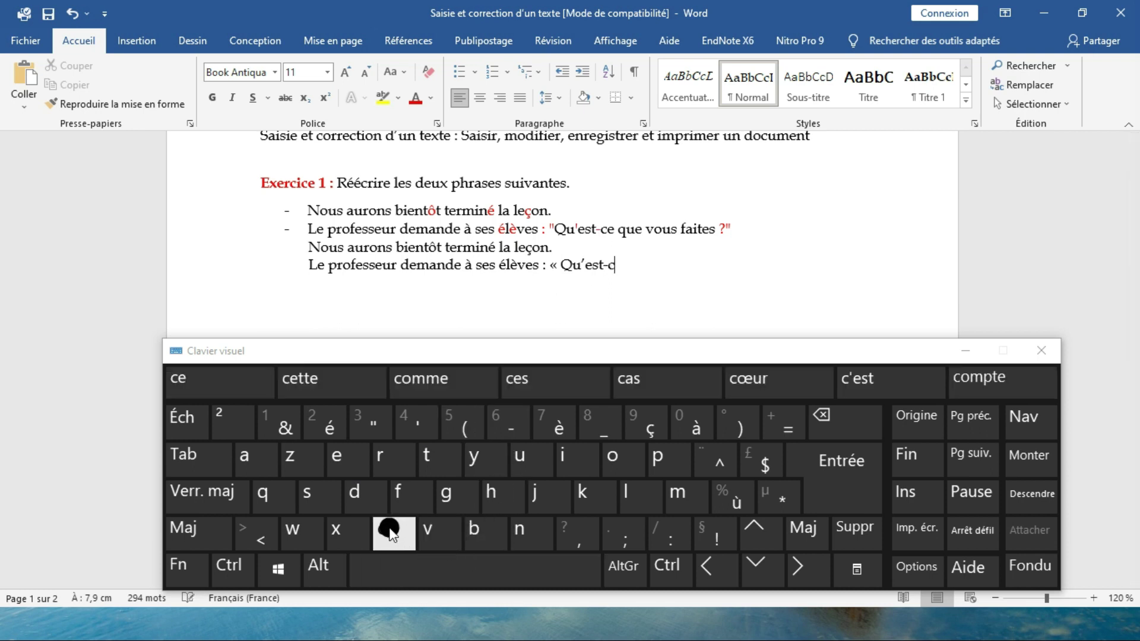
{"action": "left_click", "coordinate": [350, 463]}
{"action": "left_click", "coordinate": [408, 567]}
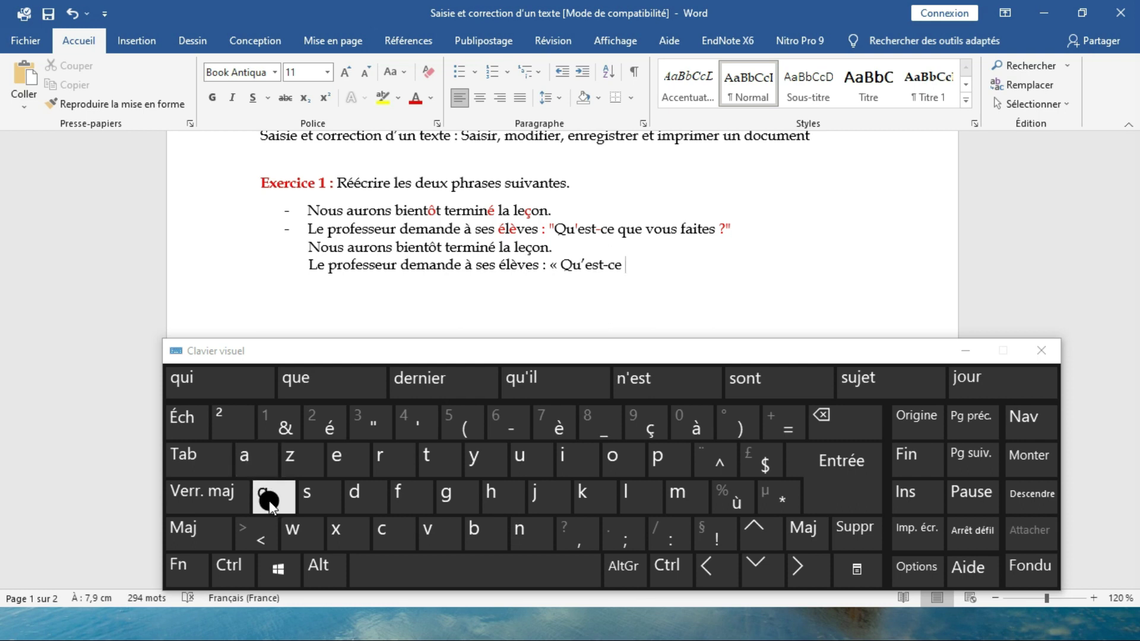
Continue the quoted question with the words "que vous" after "Qu'est-ce", followed by a space.
{"action": "left_click", "coordinate": [267, 501]}
{"action": "left_click", "coordinate": [522, 463]}
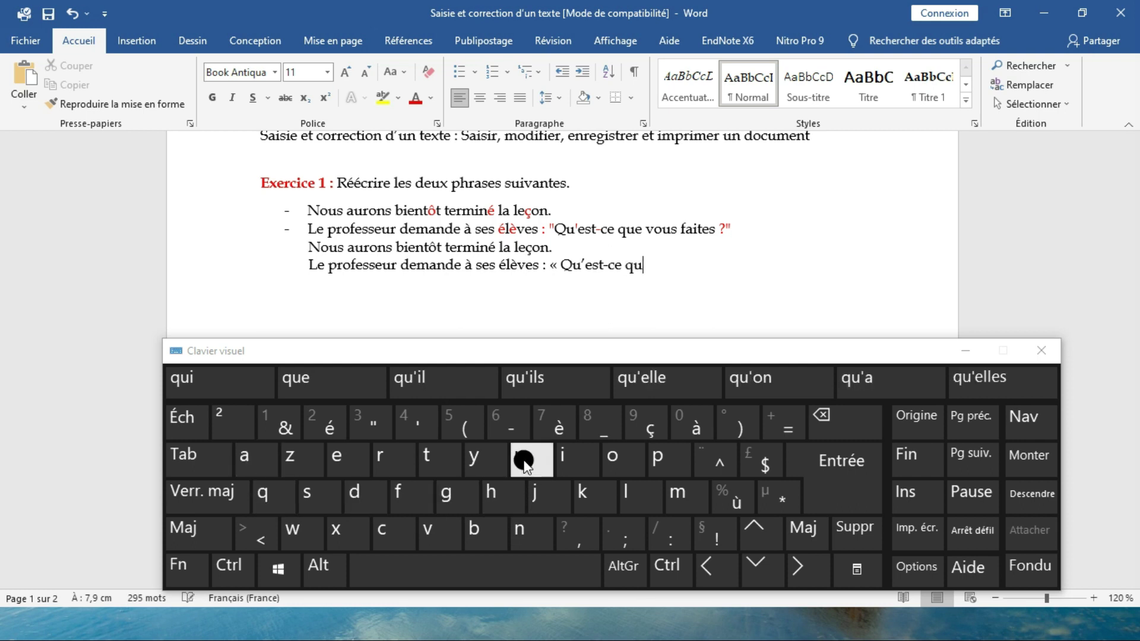
{"action": "left_click", "coordinate": [359, 460]}
{"action": "left_click", "coordinate": [451, 557]}
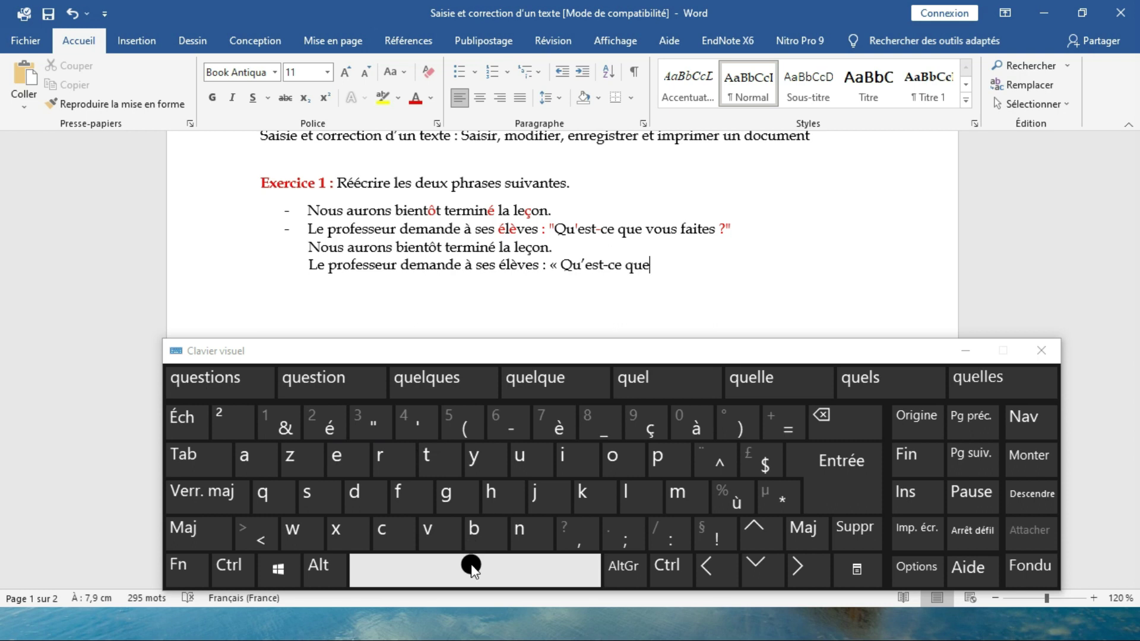
{"action": "left_click", "coordinate": [436, 533]}
{"action": "left_click", "coordinate": [610, 457]}
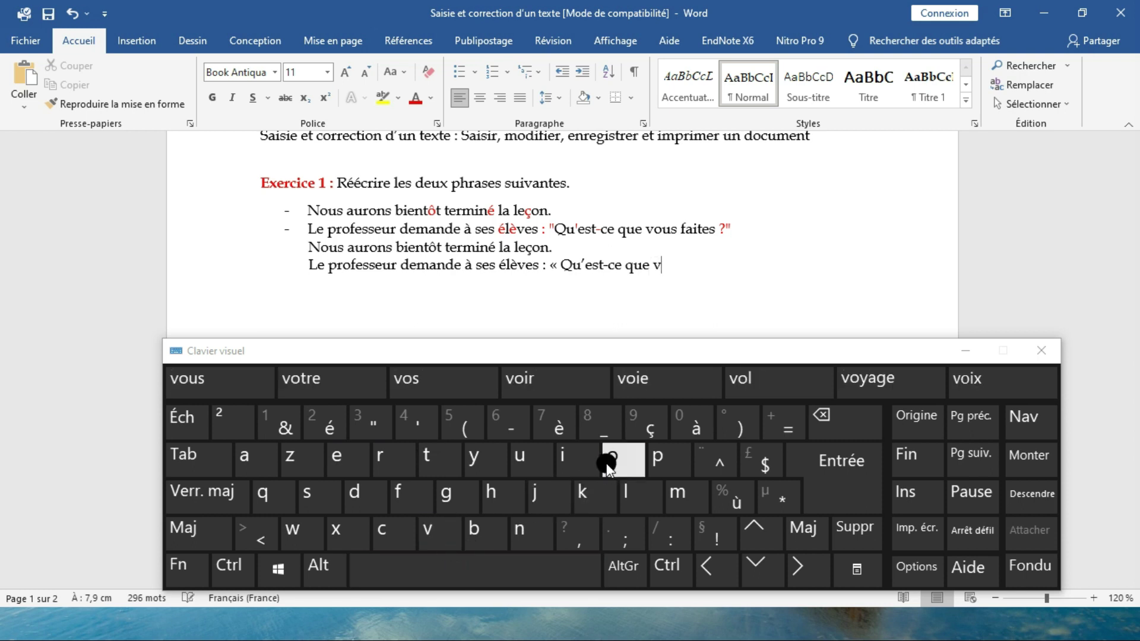
{"action": "left_click", "coordinate": [551, 457]}
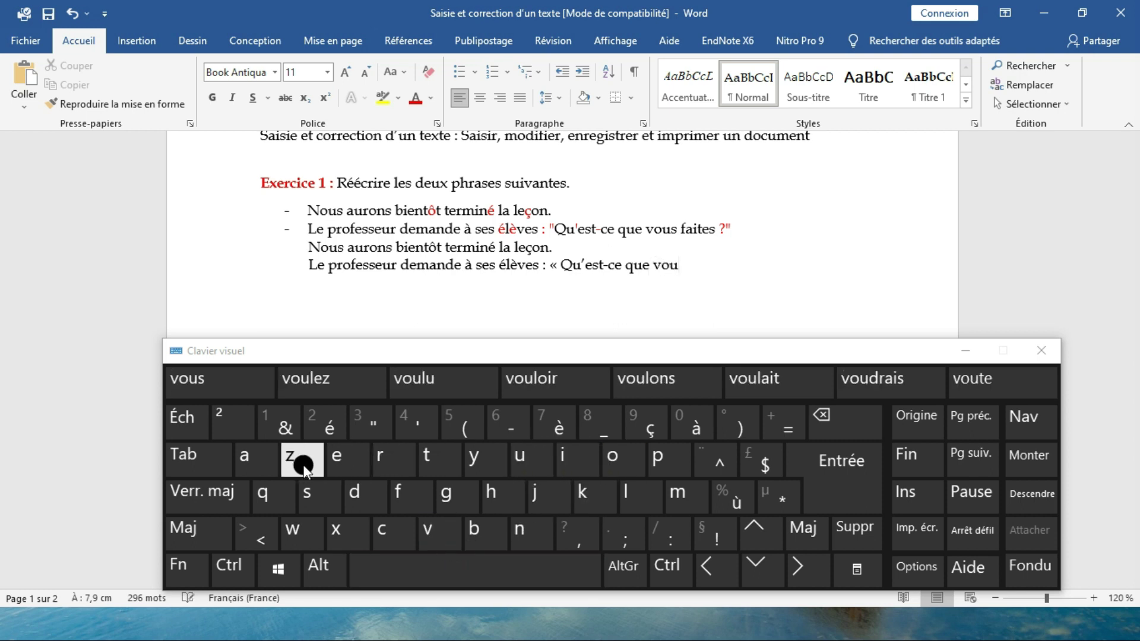
{"action": "left_click", "coordinate": [311, 494]}
{"action": "left_click", "coordinate": [410, 567]}
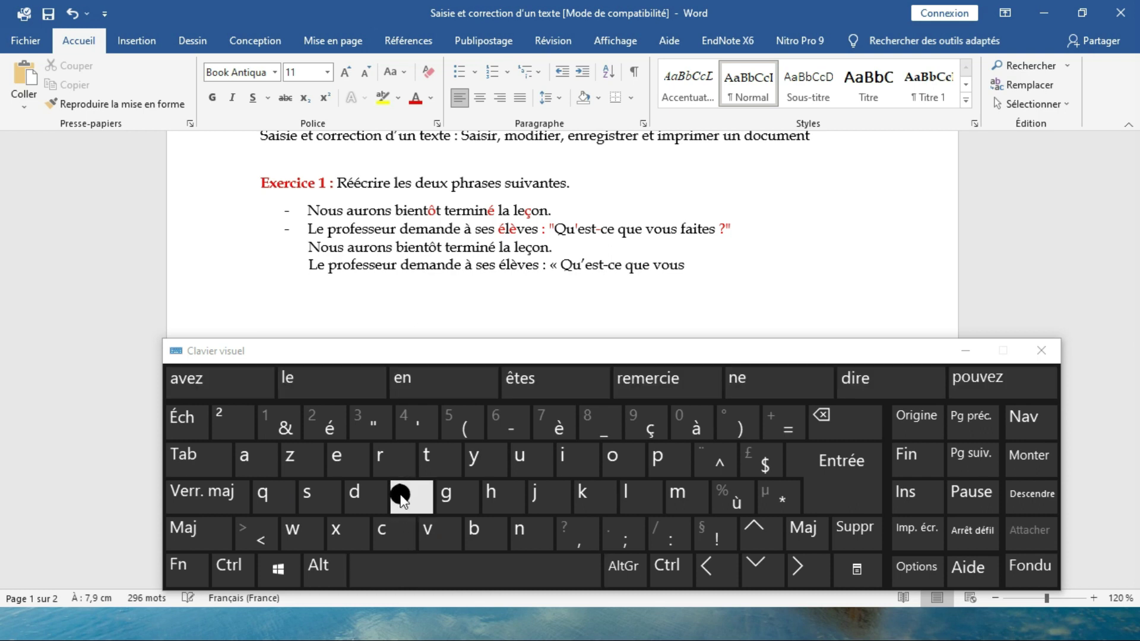
Add the word "faites" after "que vous" in the retyped second sentence.
{"action": "left_click", "coordinate": [401, 497]}
{"action": "left_click", "coordinate": [244, 457]}
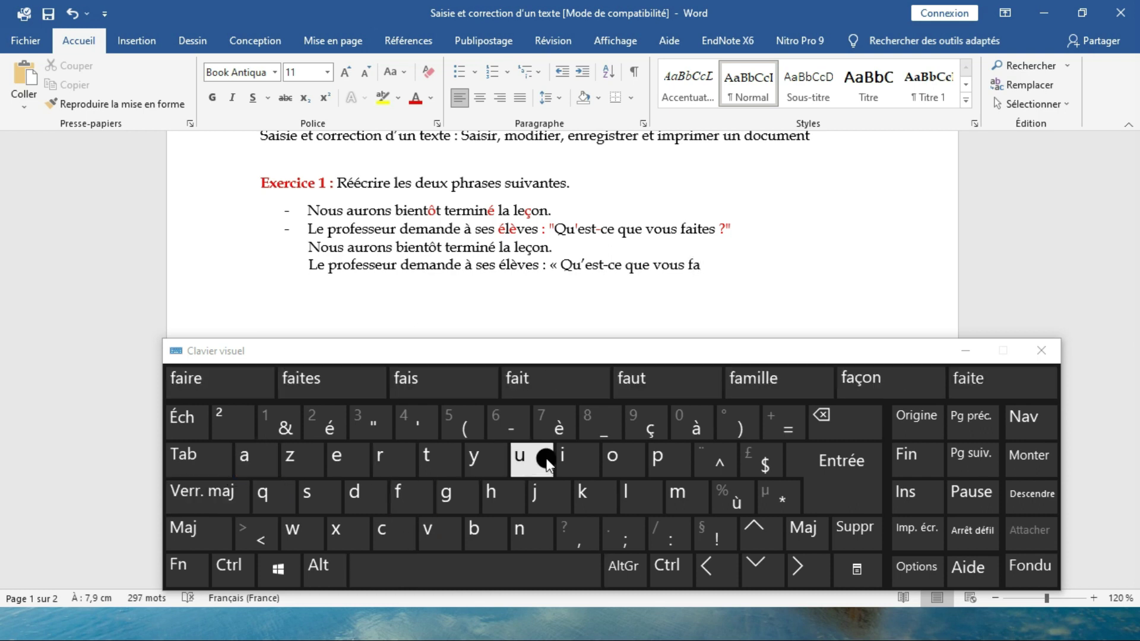
{"action": "left_click", "coordinate": [561, 459]}
{"action": "left_click", "coordinate": [426, 460]}
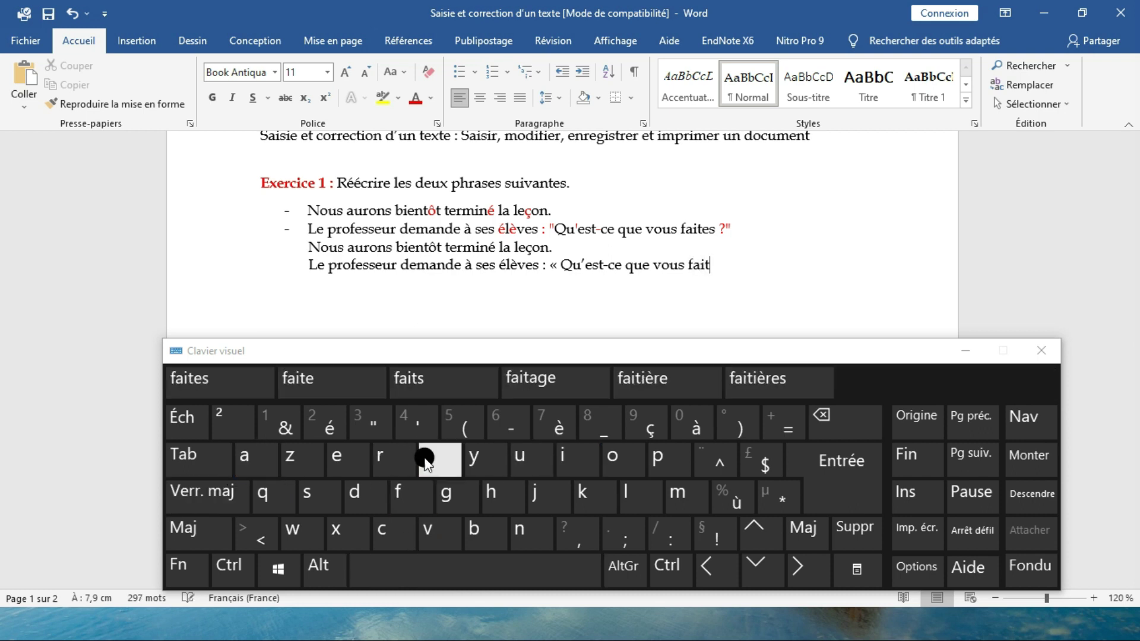
{"action": "left_click", "coordinate": [346, 458]}
{"action": "left_click", "coordinate": [317, 495]}
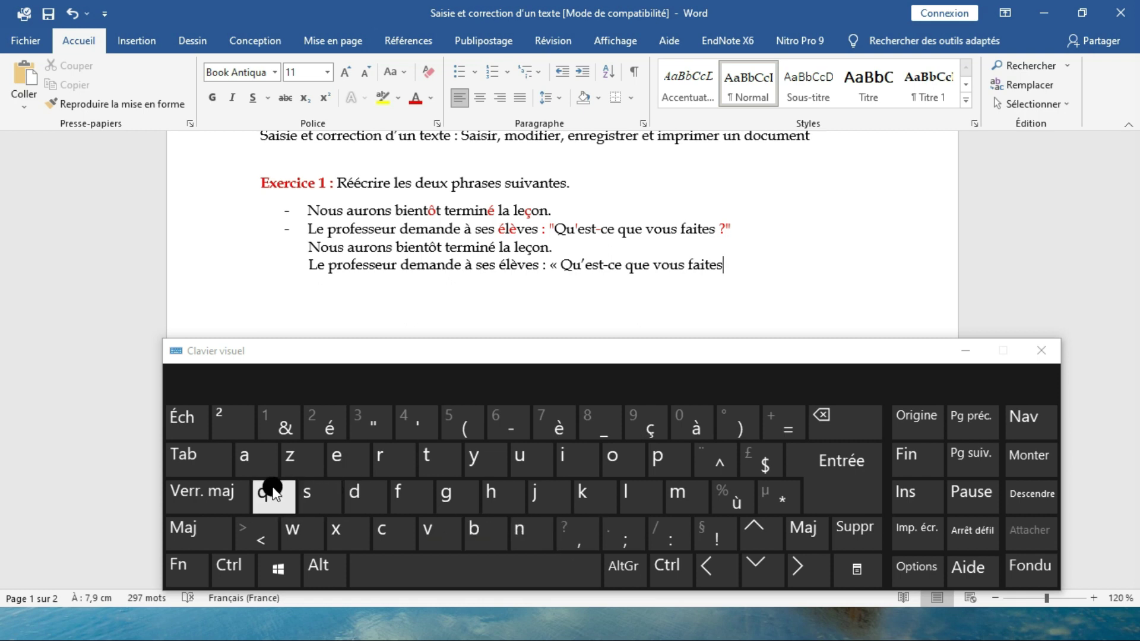
End the retyped sentence after "faites" with a spaced question mark, the closing quotation mark and a period.
{"action": "left_click", "coordinate": [229, 490]}
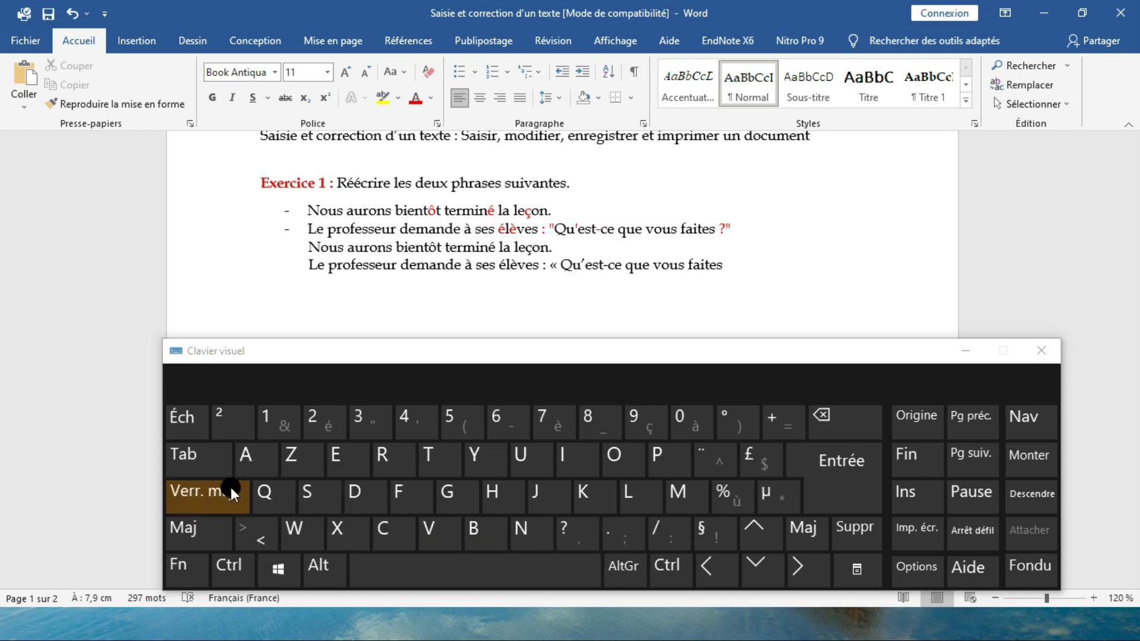
{"action": "left_click", "coordinate": [566, 531]}
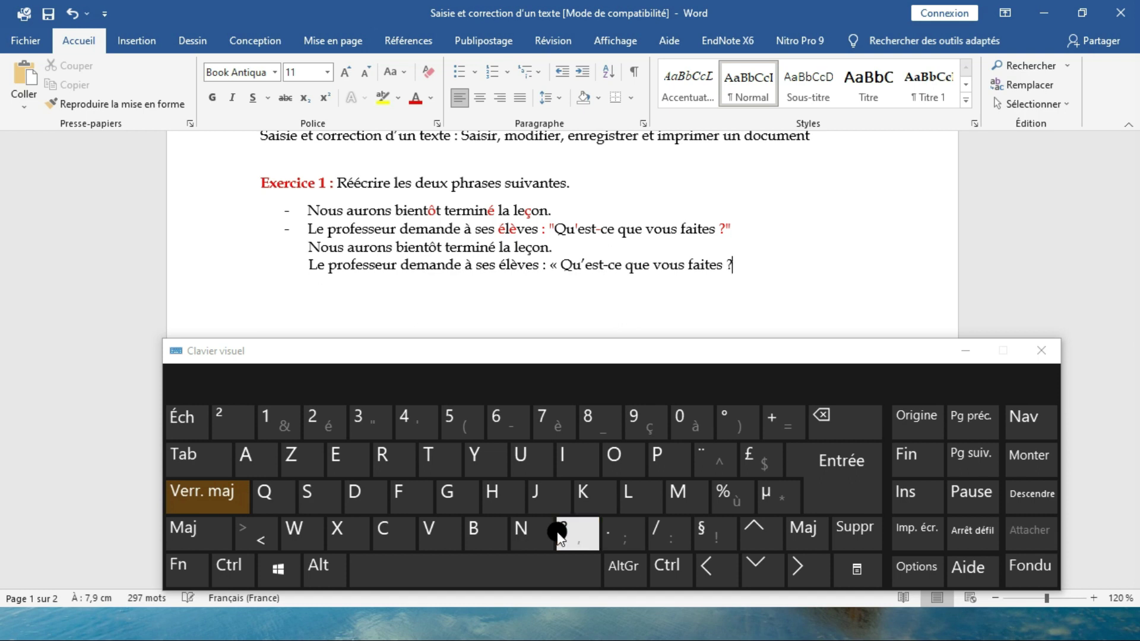
{"action": "left_click", "coordinate": [213, 499]}
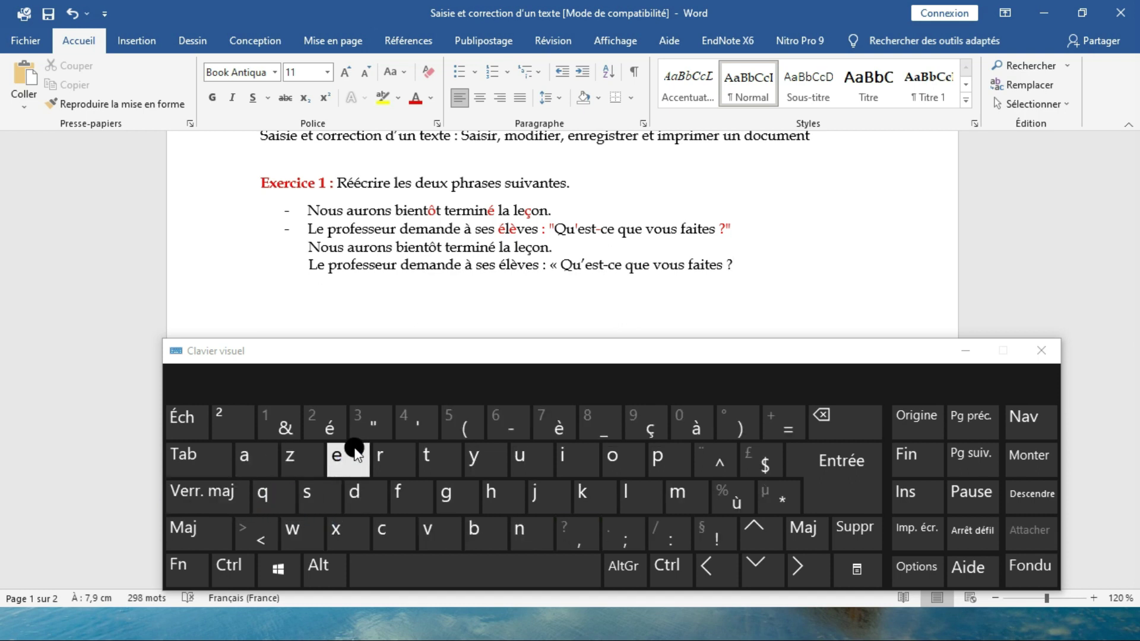
{"action": "left_click", "coordinate": [368, 422]}
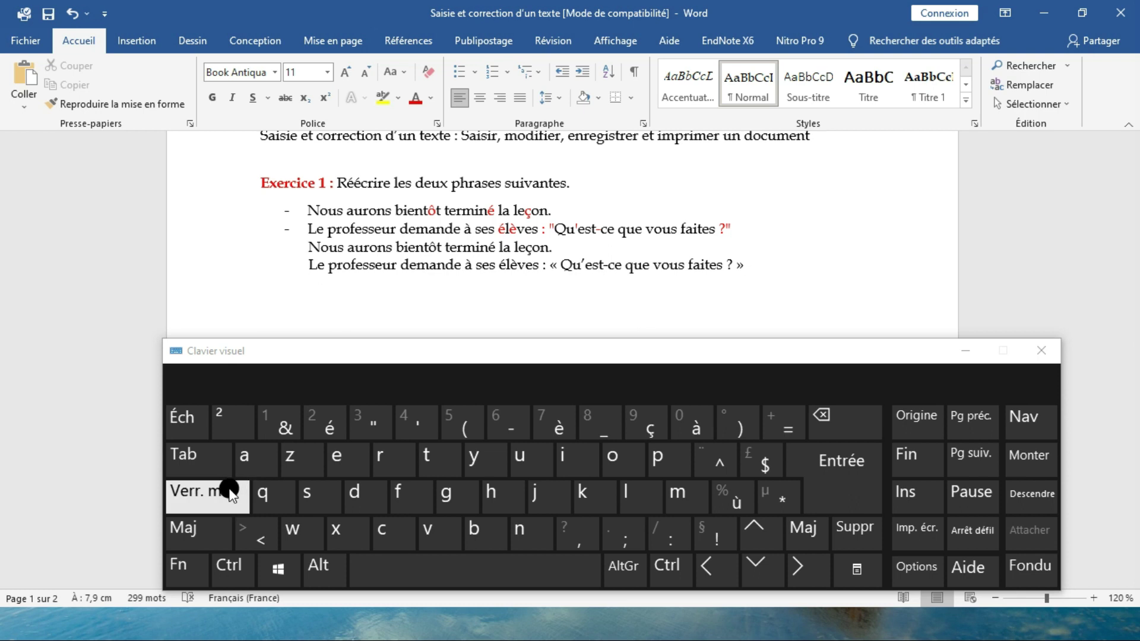
{"action": "left_click", "coordinate": [221, 493]}
{"action": "left_click", "coordinate": [620, 532]}
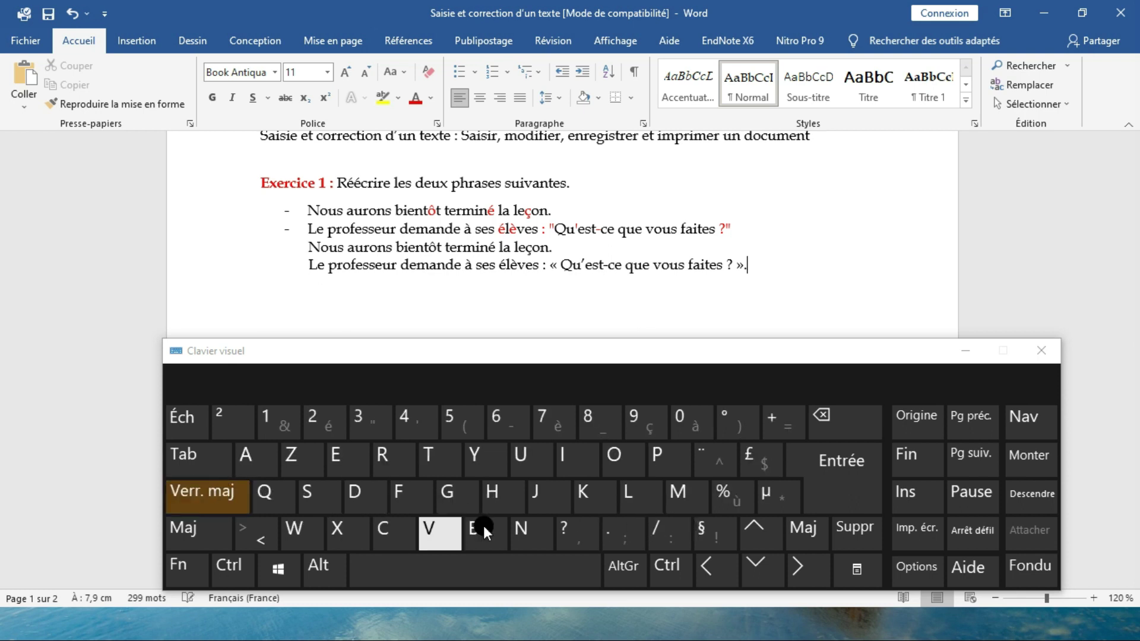
{"action": "left_click", "coordinate": [240, 498]}
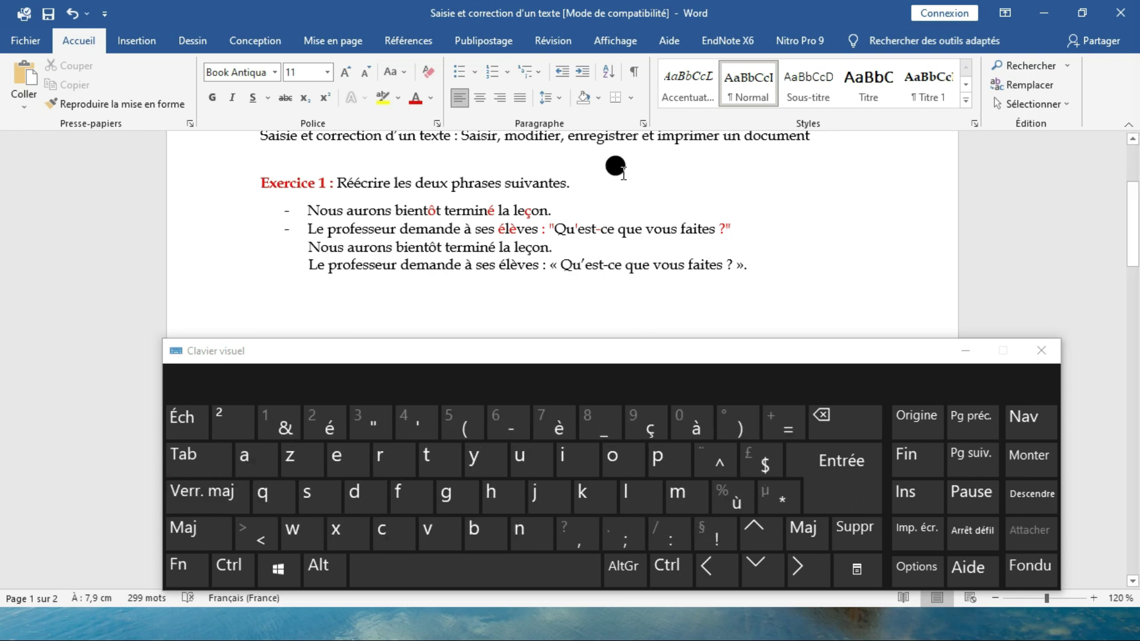
Enter "Préfère" with its capital P and accented é and è in the empty cell beside that word in Exercise 2's table.
{"action": "scroll", "coordinate": [618, 167], "scroll_direction": "down", "scroll_amount": 2}
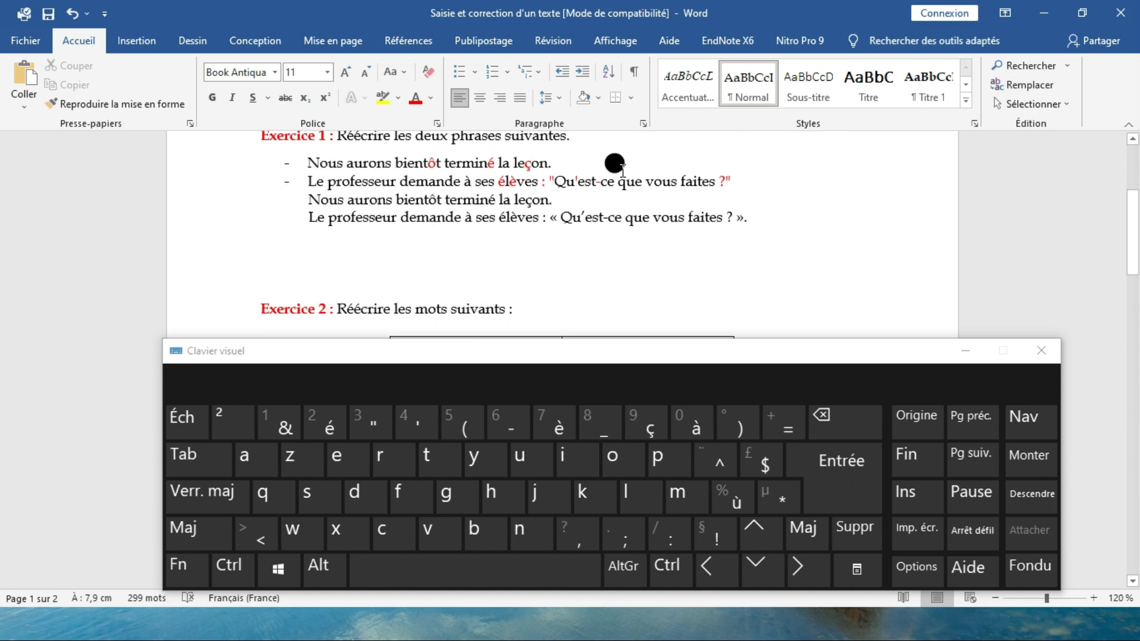
{"action": "scroll", "coordinate": [612, 163], "scroll_direction": "down", "scroll_amount": 4}
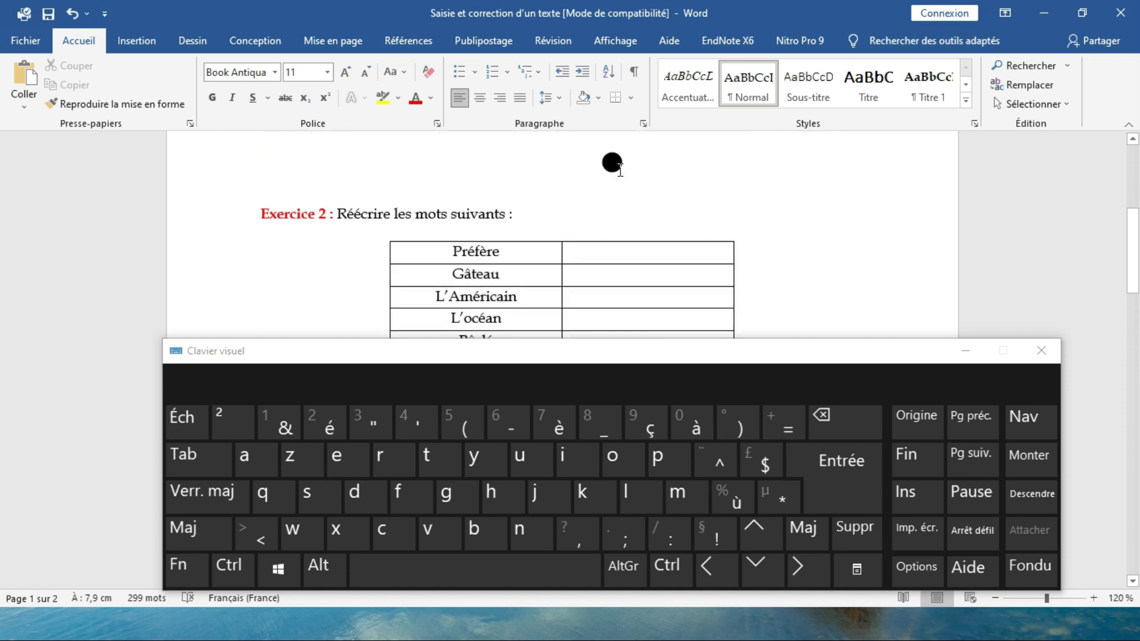
{"action": "left_click", "coordinate": [577, 252]}
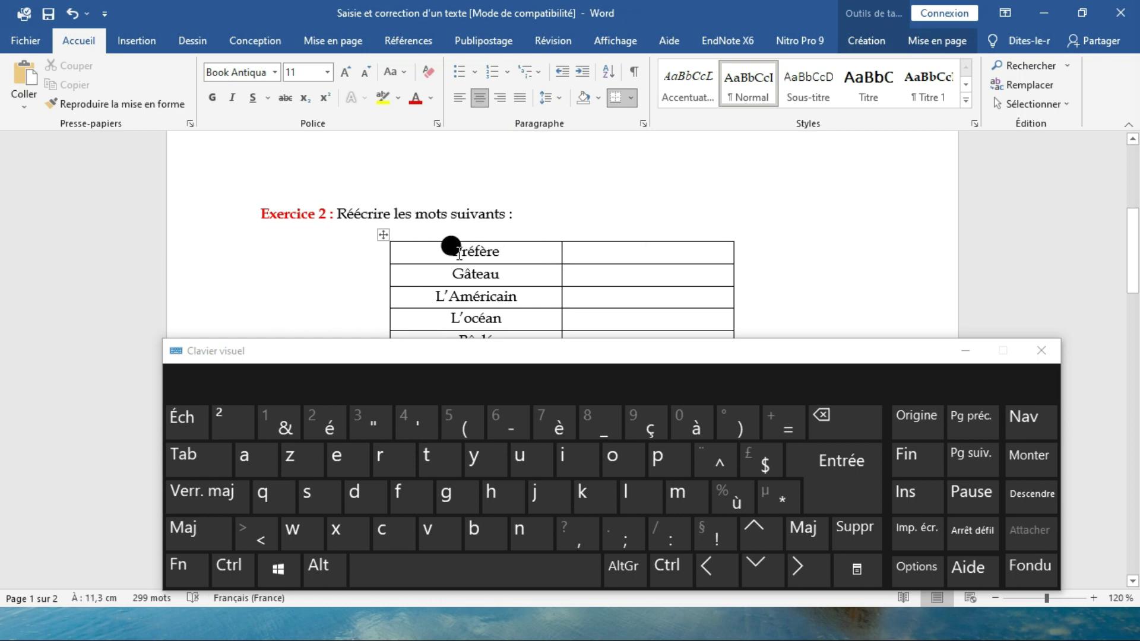
{"action": "left_click", "coordinate": [216, 492]}
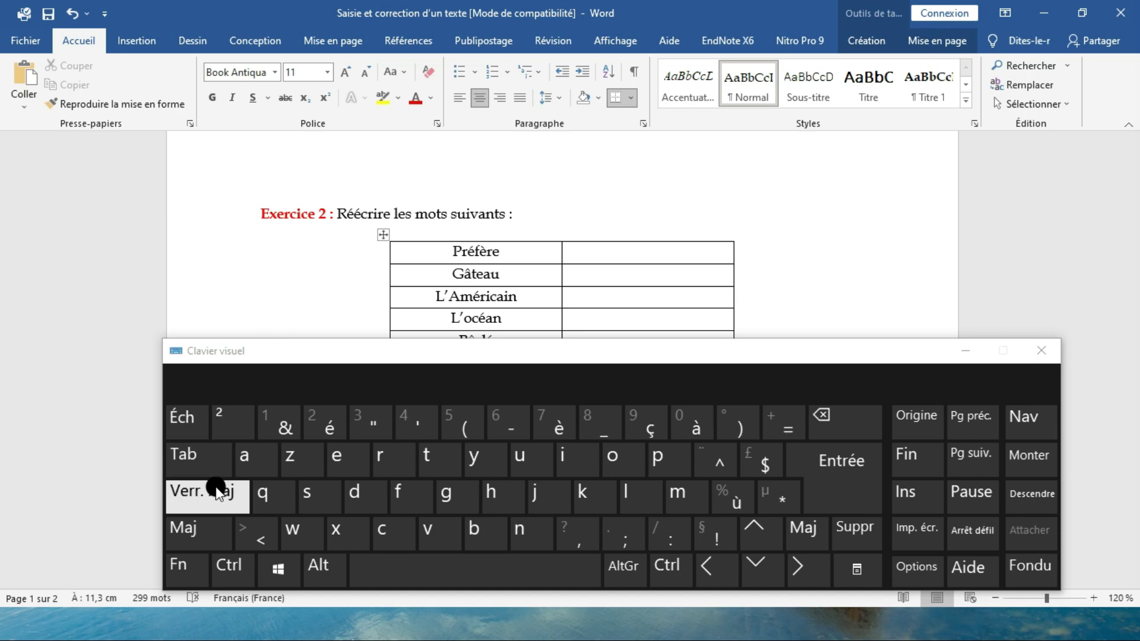
{"action": "left_click", "coordinate": [660, 462]}
{"action": "left_click", "coordinate": [192, 494]}
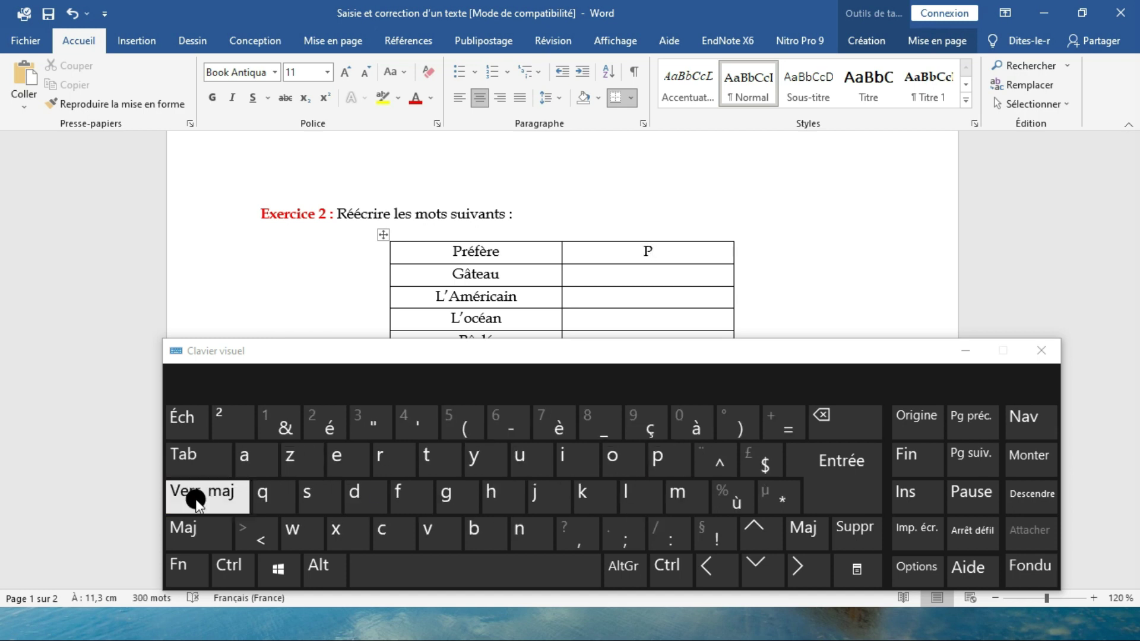
{"action": "left_click", "coordinate": [387, 460]}
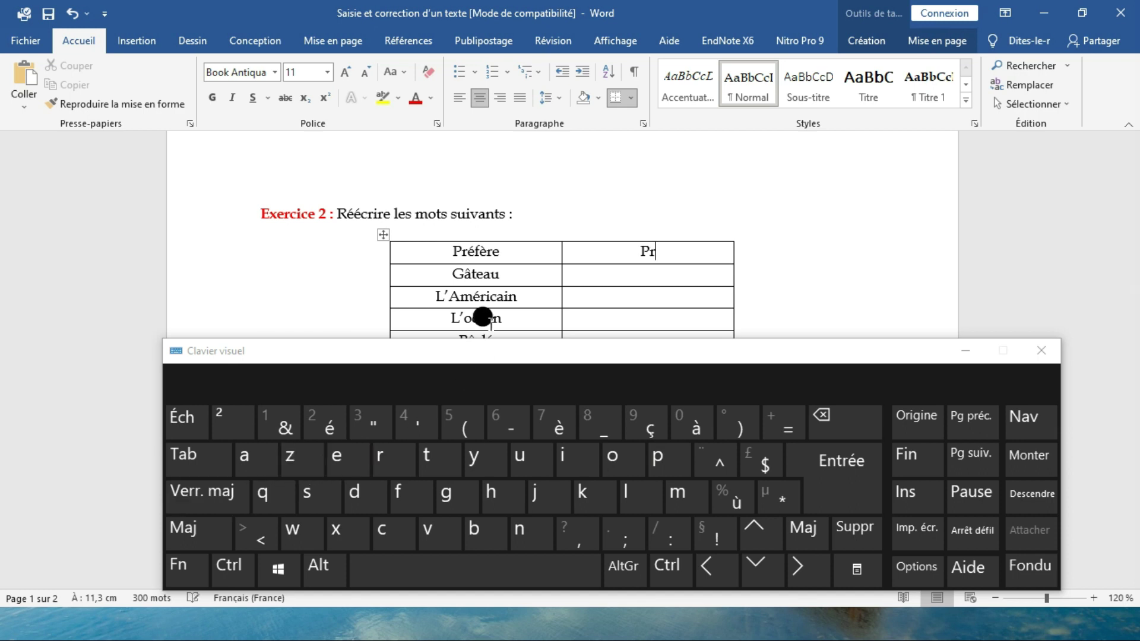
{"action": "left_click", "coordinate": [326, 425]}
{"action": "left_click", "coordinate": [408, 490]}
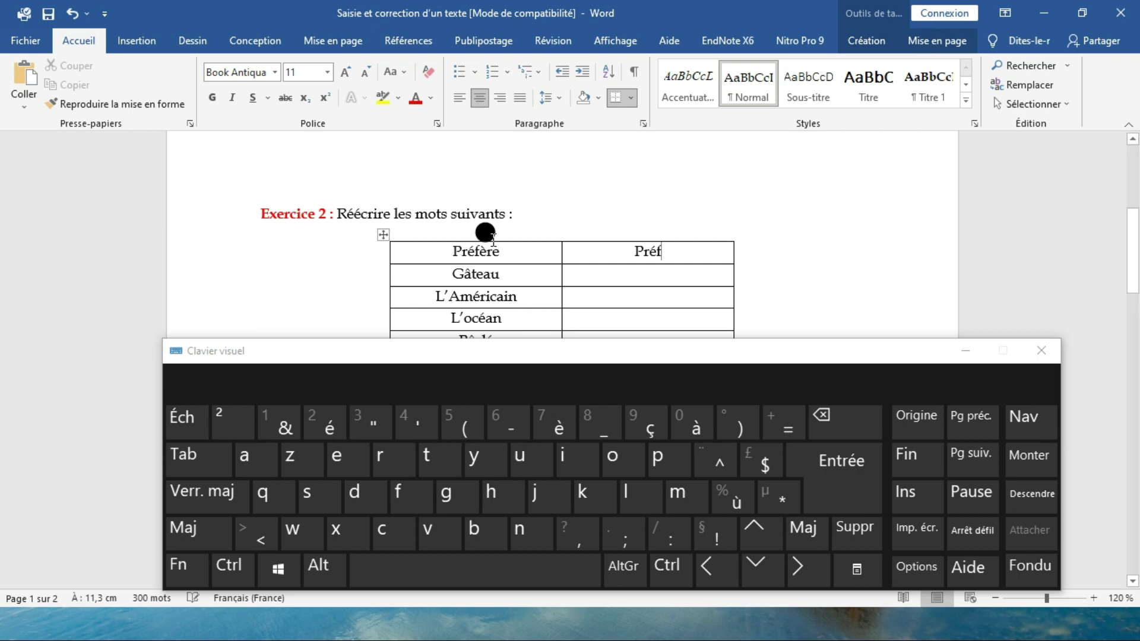
{"action": "left_click", "coordinate": [557, 421]}
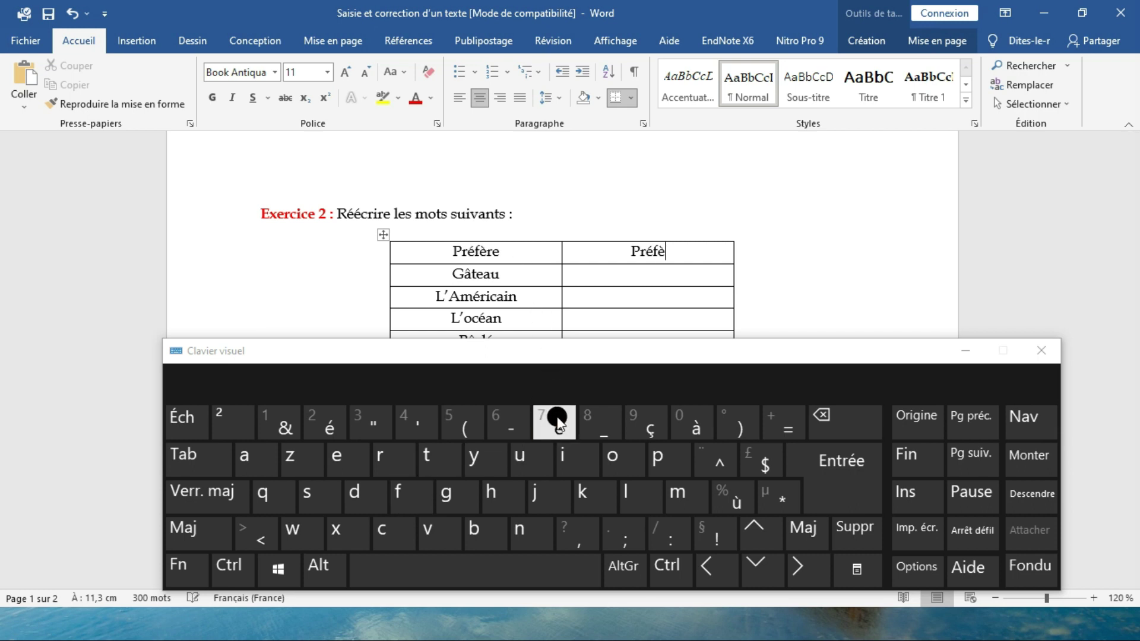
{"action": "left_click", "coordinate": [380, 457]}
{"action": "left_click", "coordinate": [347, 458]}
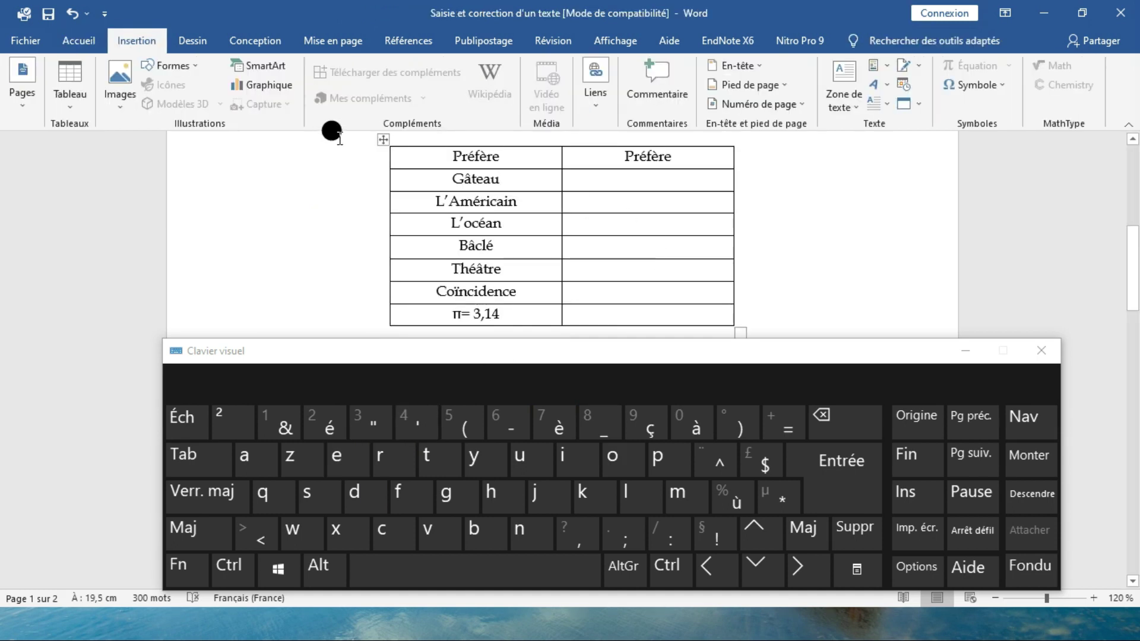
Enter "Gâteau" with its capital G and circumflex â in the empty cell beside that word in the table.
{"action": "left_click", "coordinate": [605, 174]}
{"action": "left_click", "coordinate": [172, 491]}
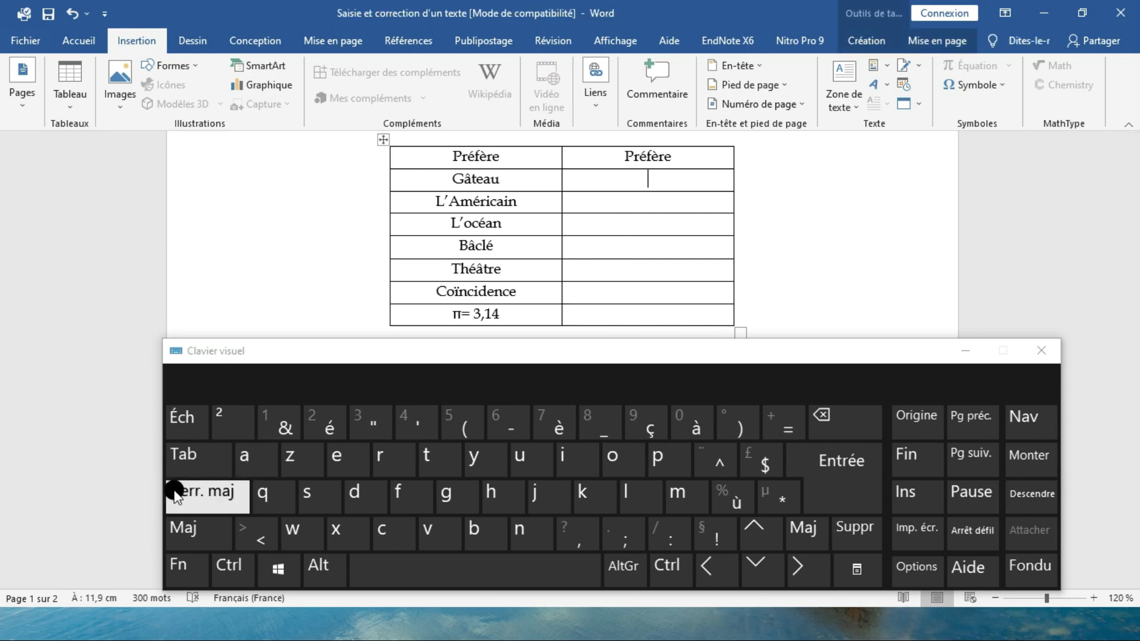
{"action": "left_click", "coordinate": [446, 491]}
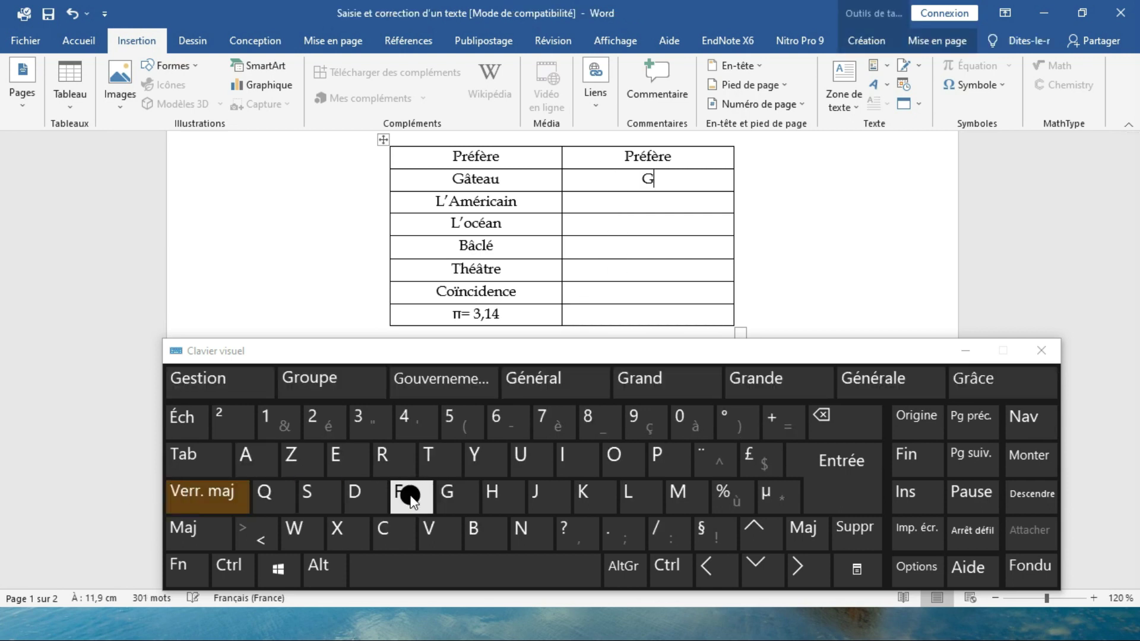
{"action": "left_click", "coordinate": [224, 505]}
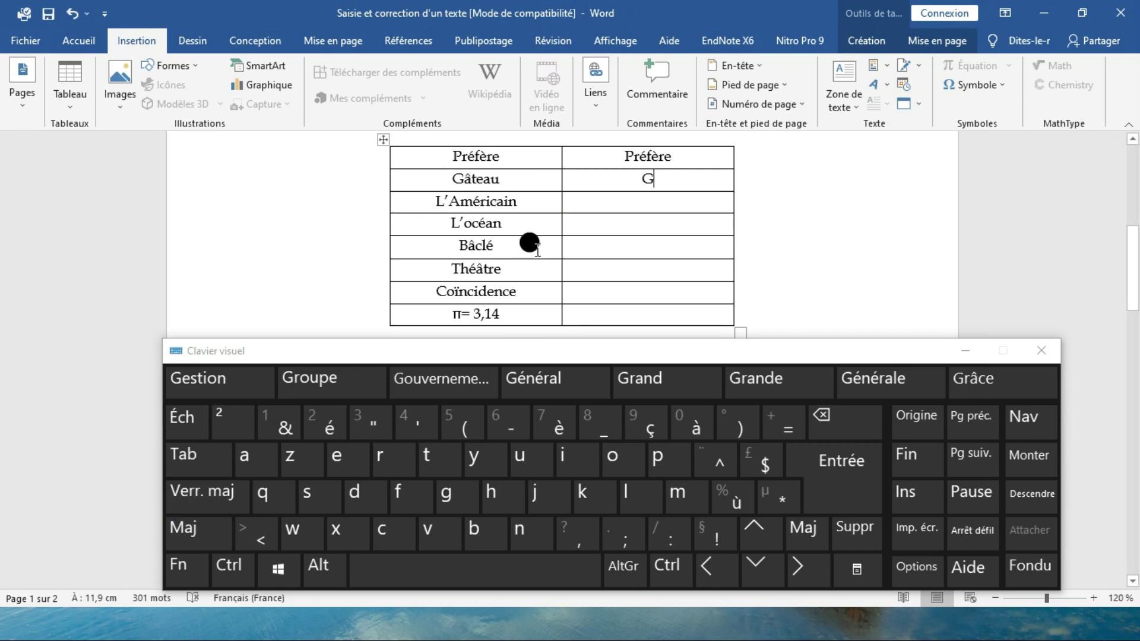
{"action": "left_click", "coordinate": [730, 470]}
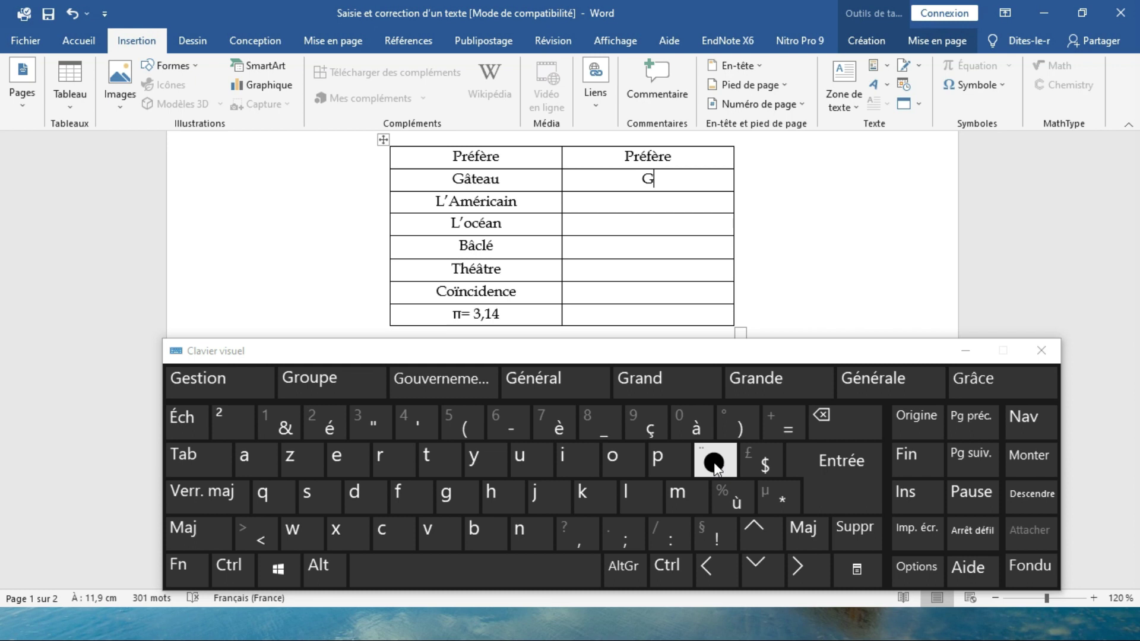
{"action": "left_click", "coordinate": [364, 461]}
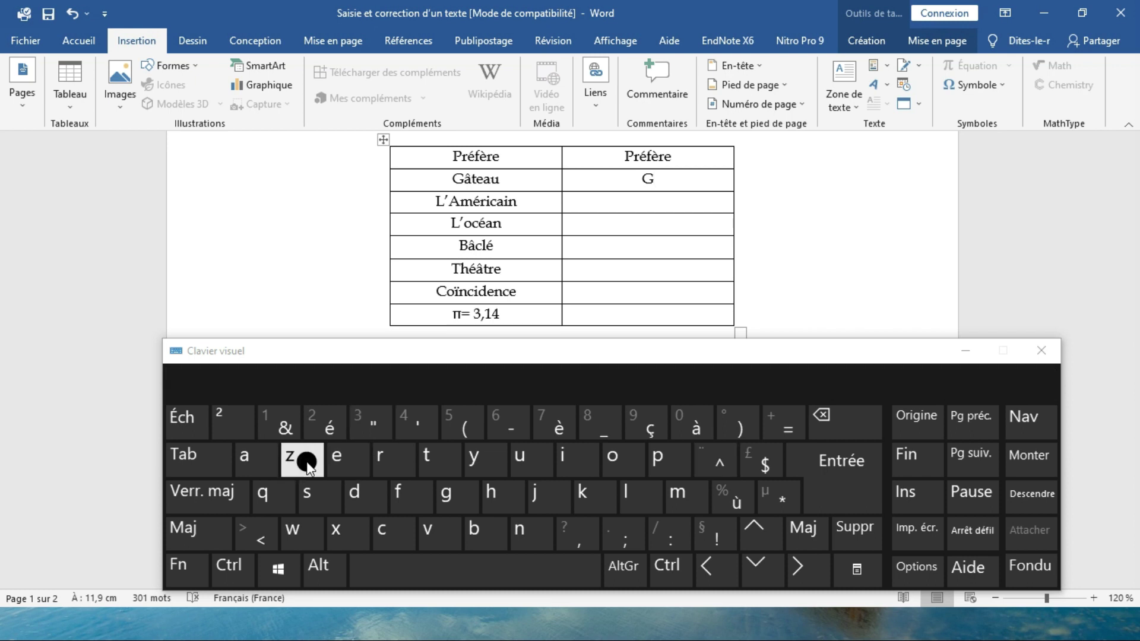
{"action": "left_click", "coordinate": [266, 466]}
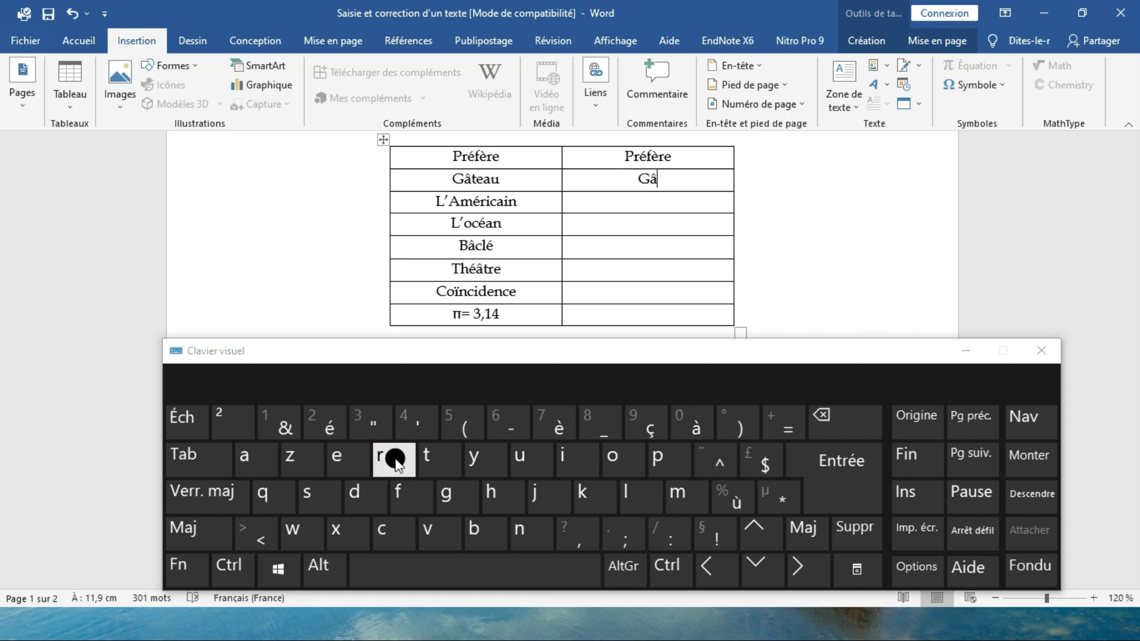
{"action": "left_click", "coordinate": [417, 455]}
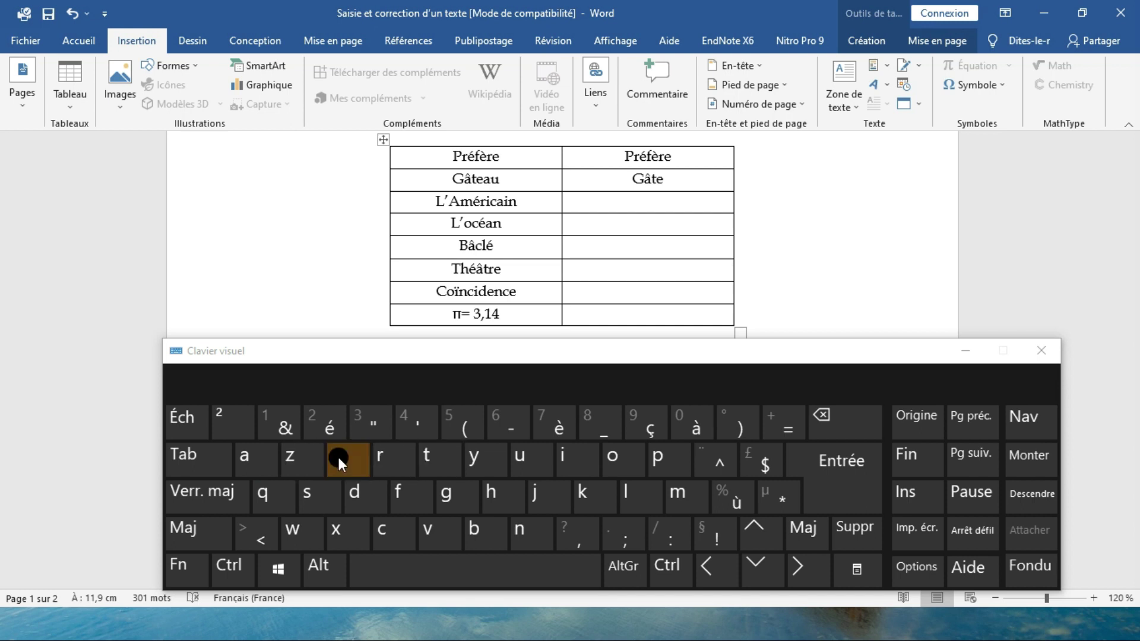
{"action": "left_click", "coordinate": [263, 458]}
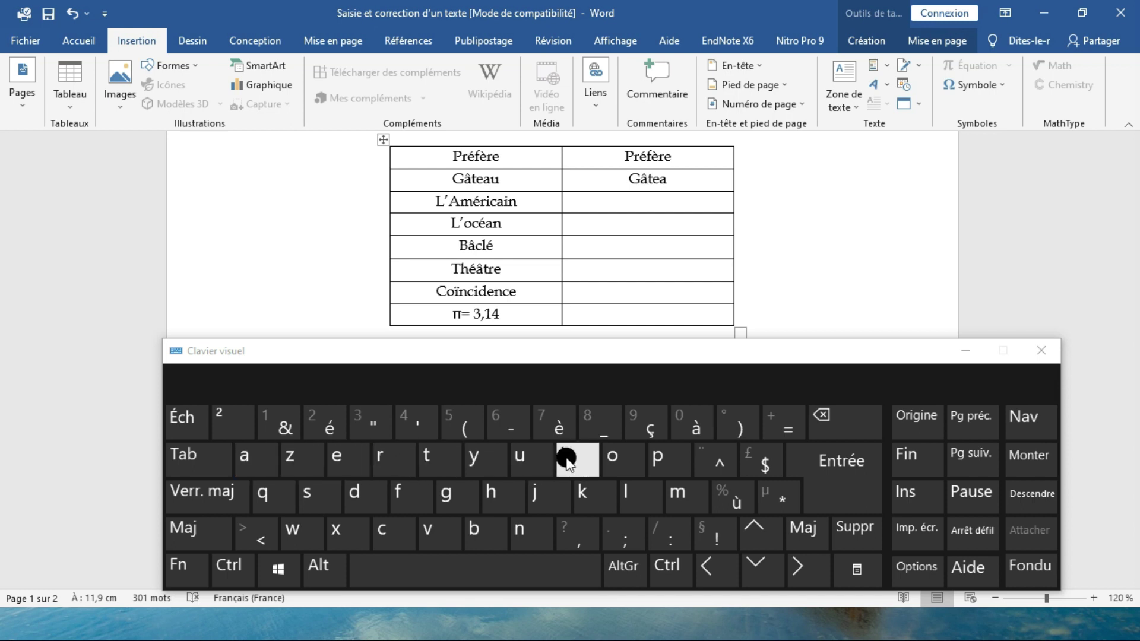
{"action": "left_click", "coordinate": [539, 458]}
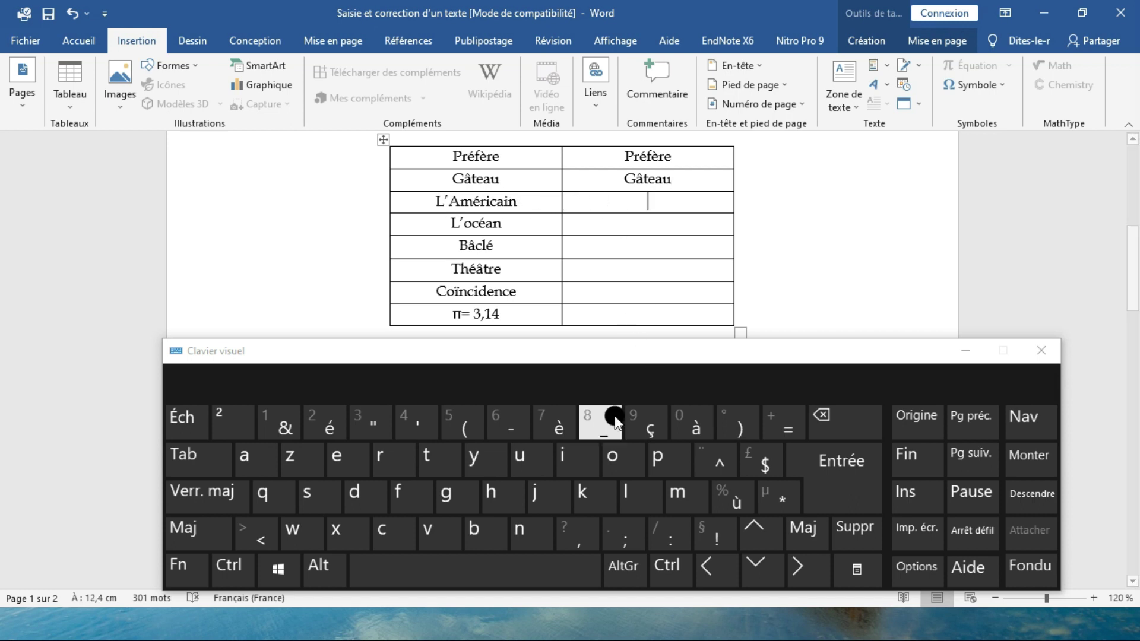
Enter "L'Américain" with its capital L and A, apostrophe and accented é in the empty cell beside that word in the table.
{"action": "left_click", "coordinate": [174, 495]}
{"action": "left_click", "coordinate": [187, 493]}
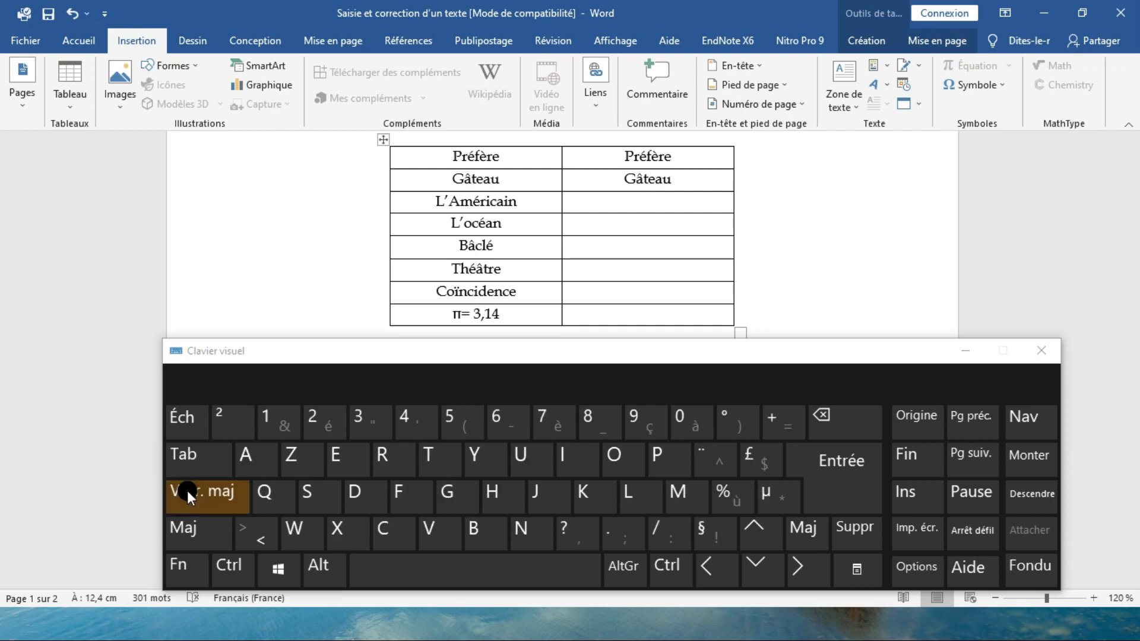
{"action": "left_click", "coordinate": [245, 494]}
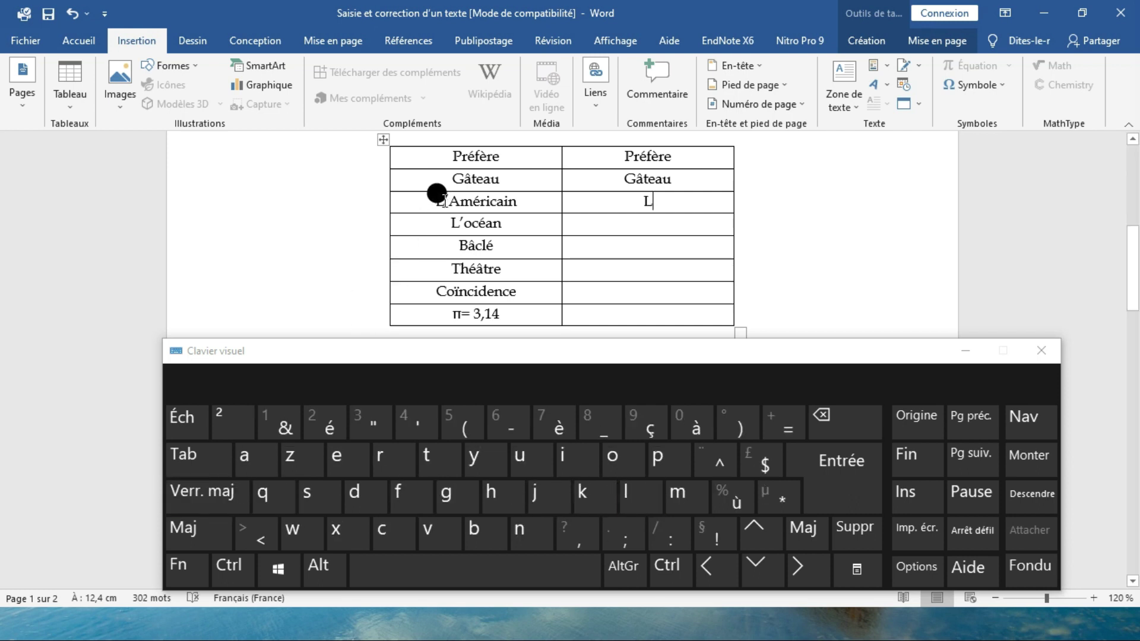
{"action": "left_click", "coordinate": [406, 422]}
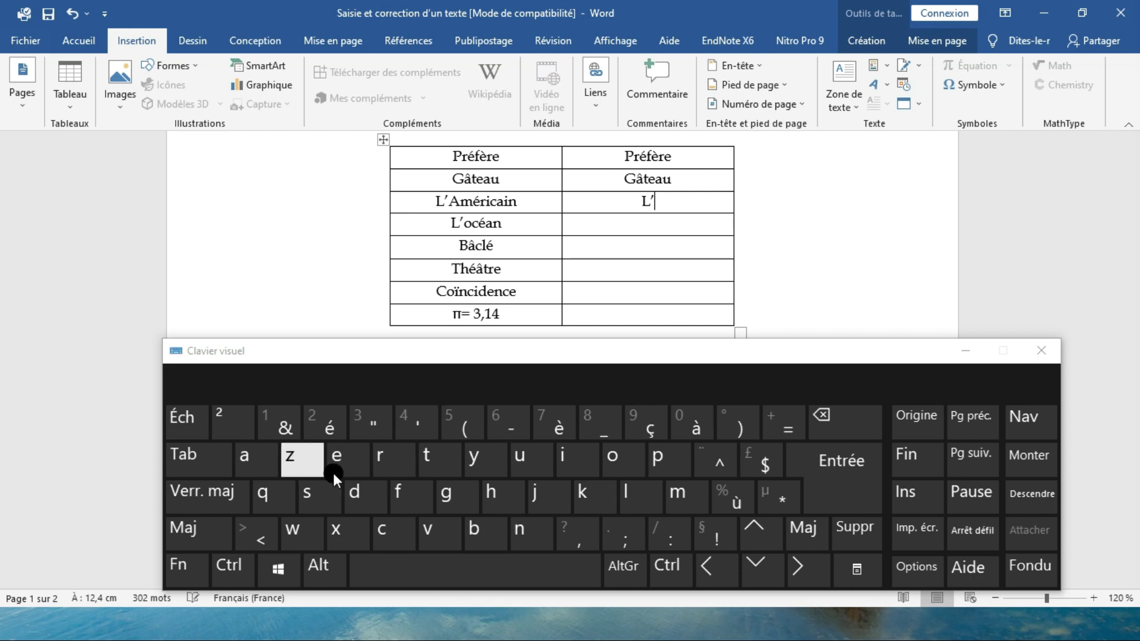
{"action": "left_click", "coordinate": [227, 492]}
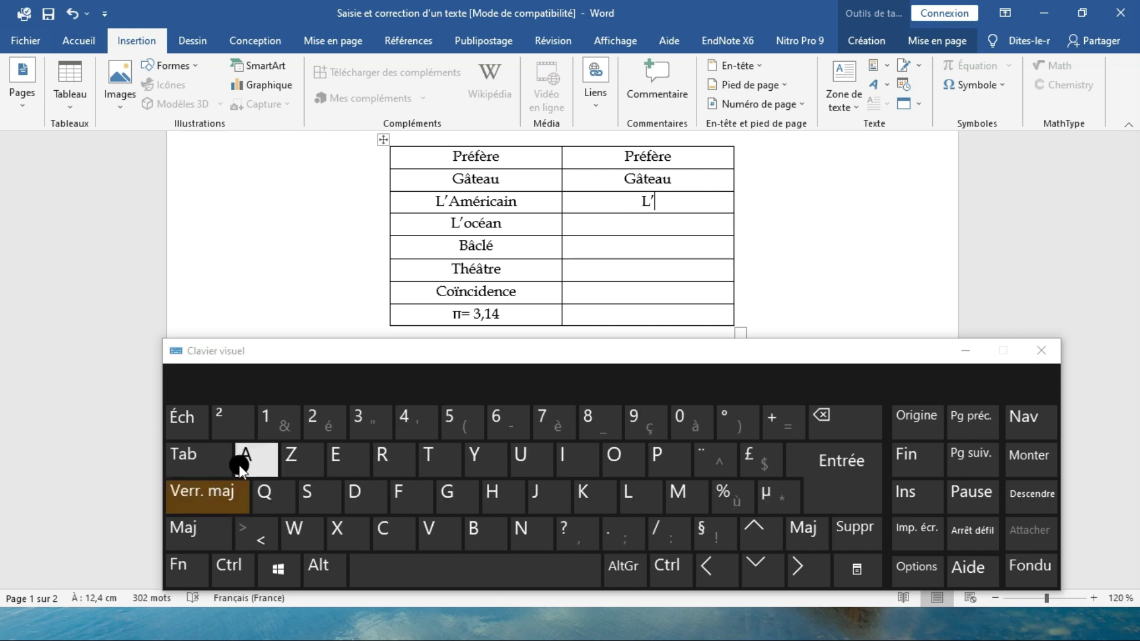
{"action": "type", "text": "A"}
{"action": "left_click", "coordinate": [232, 480]}
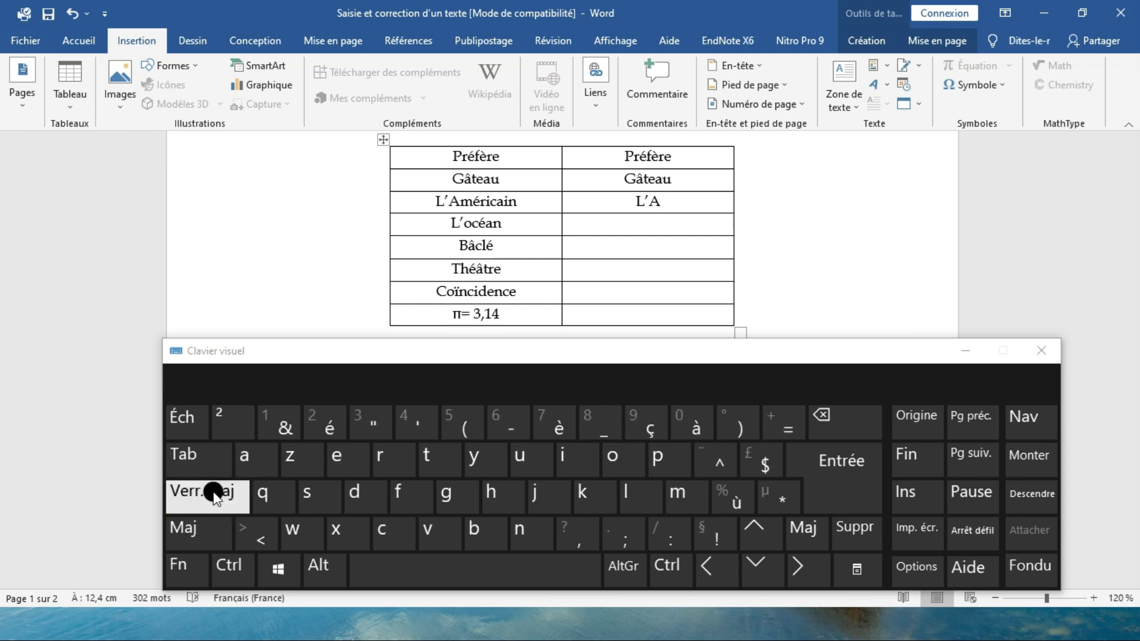
{"action": "left_click", "coordinate": [682, 491]}
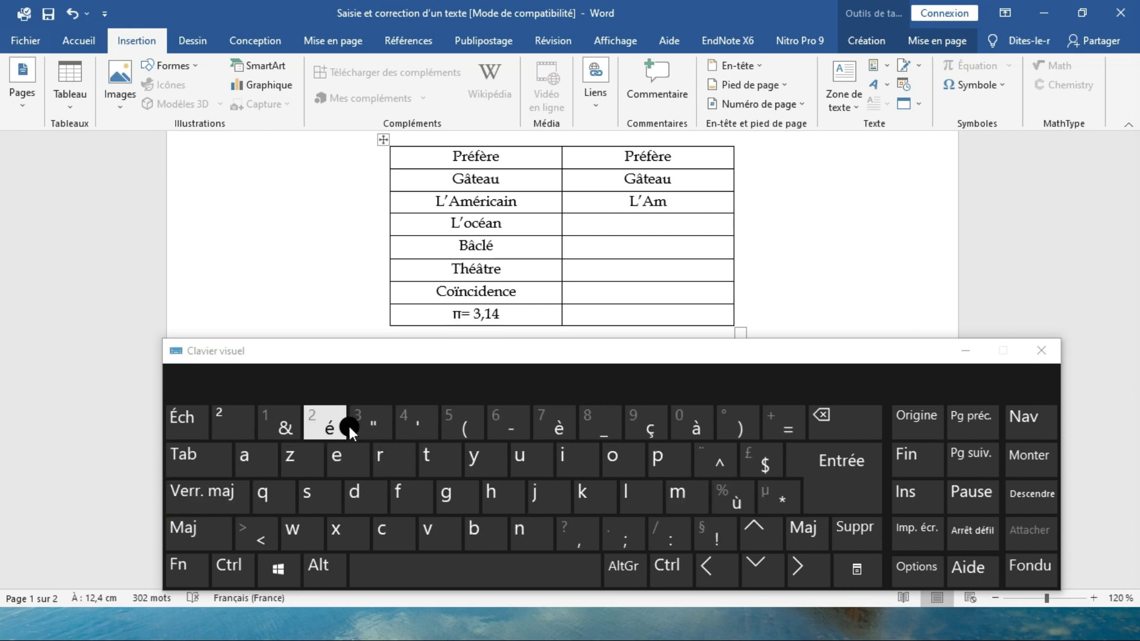
{"action": "type", "text": "érica"}
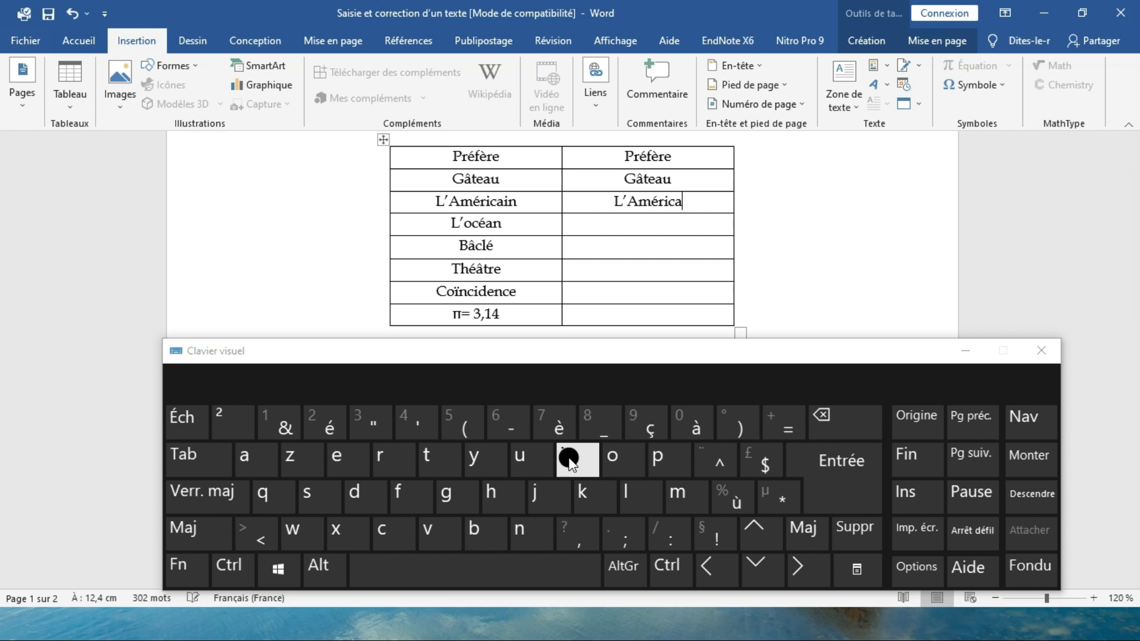
{"action": "left_click", "coordinate": [568, 459]}
{"action": "left_click", "coordinate": [521, 528]}
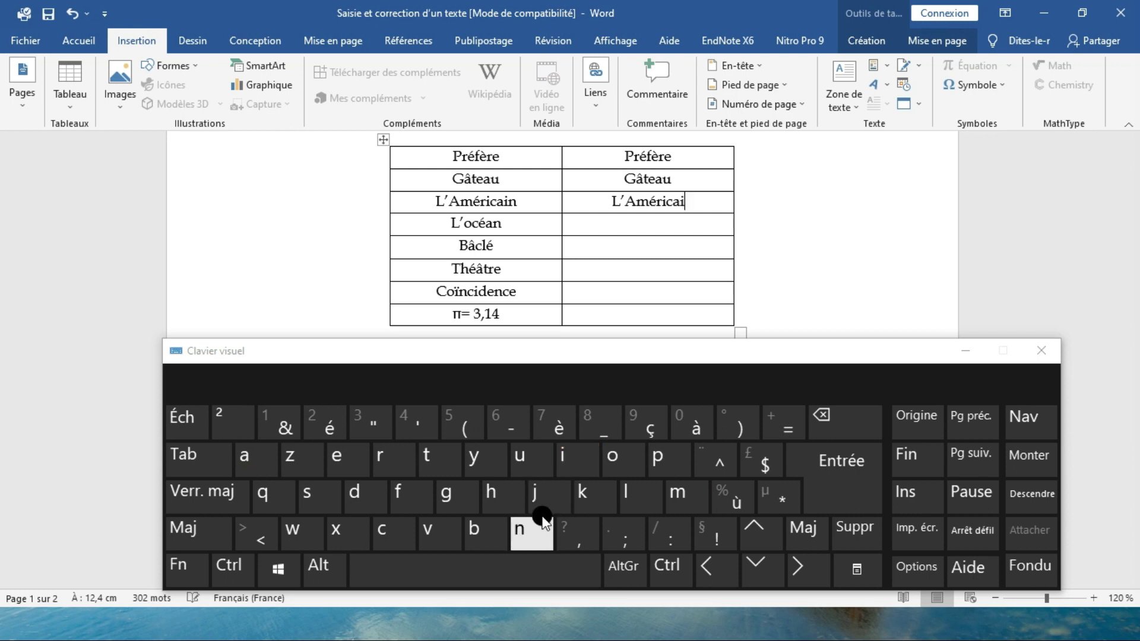
Enter "L'océan" with its capital L, apostrophe and accented é in the empty cell beside that word in the table.
{"action": "left_click", "coordinate": [578, 249]}
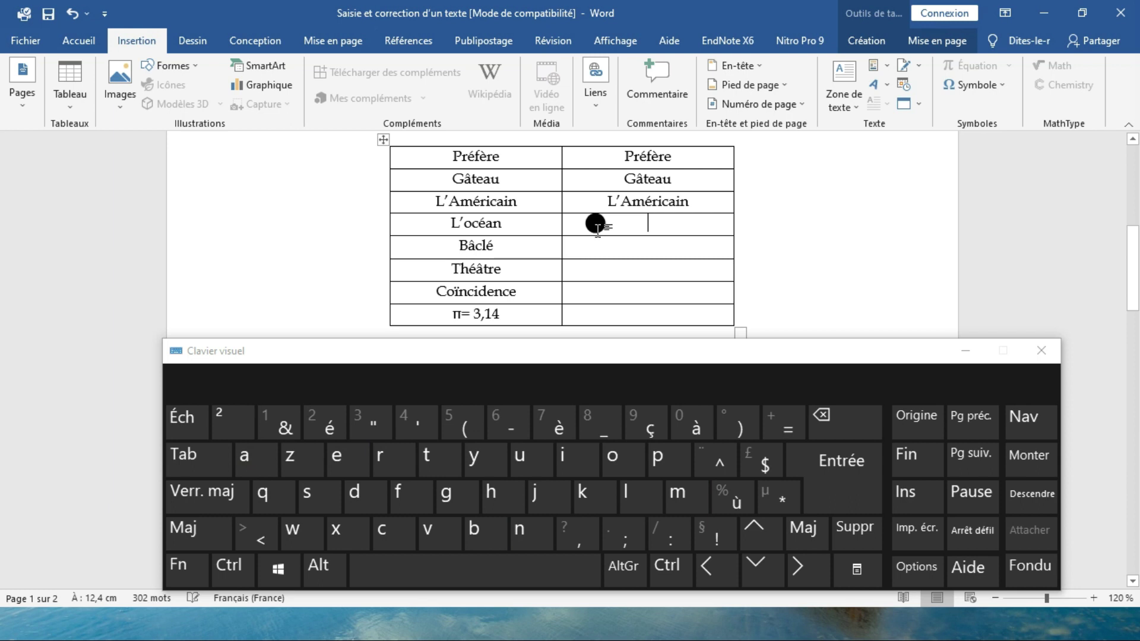
{"action": "left_click", "coordinate": [209, 494]}
{"action": "left_click", "coordinate": [638, 494]}
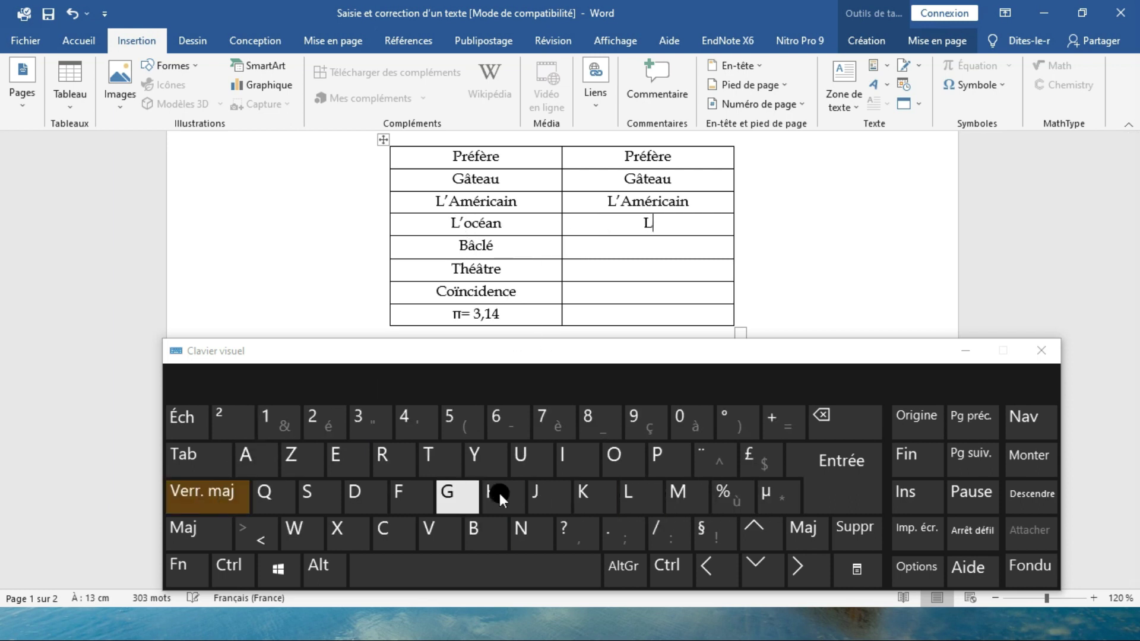
{"action": "left_click", "coordinate": [178, 496]}
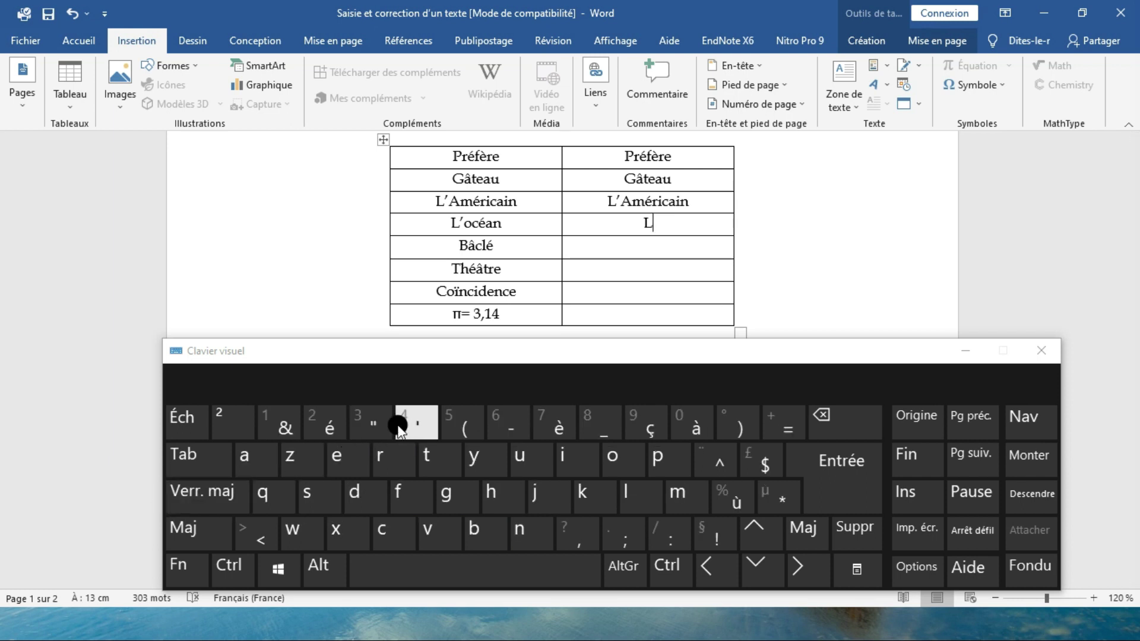
{"action": "left_click", "coordinate": [423, 422]}
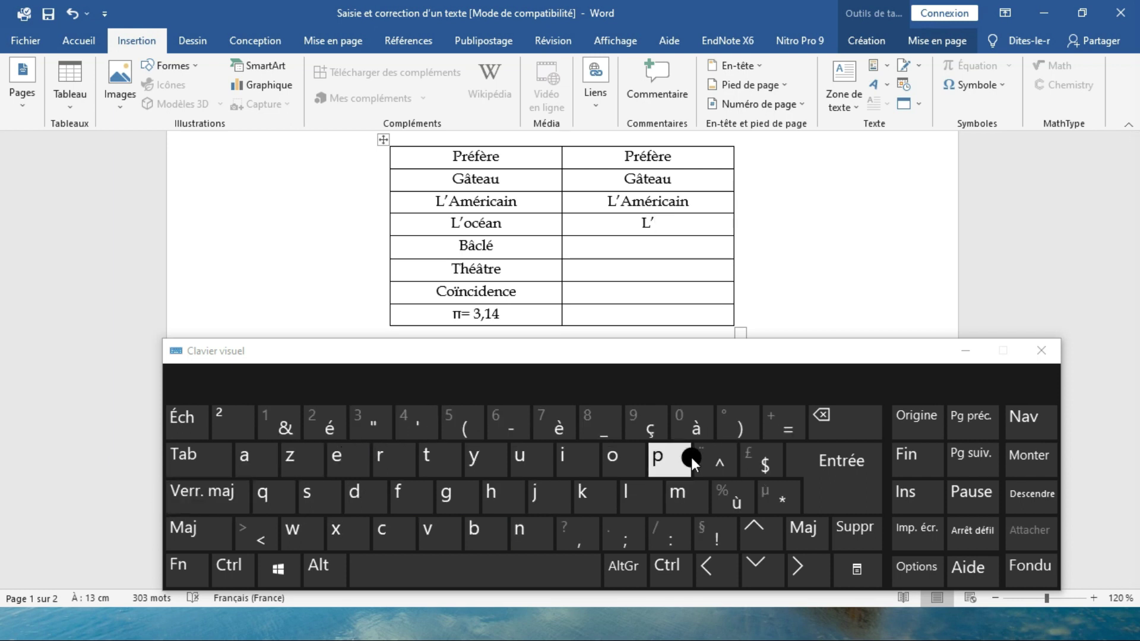
{"action": "left_click", "coordinate": [618, 456]}
{"action": "left_click", "coordinate": [382, 529]}
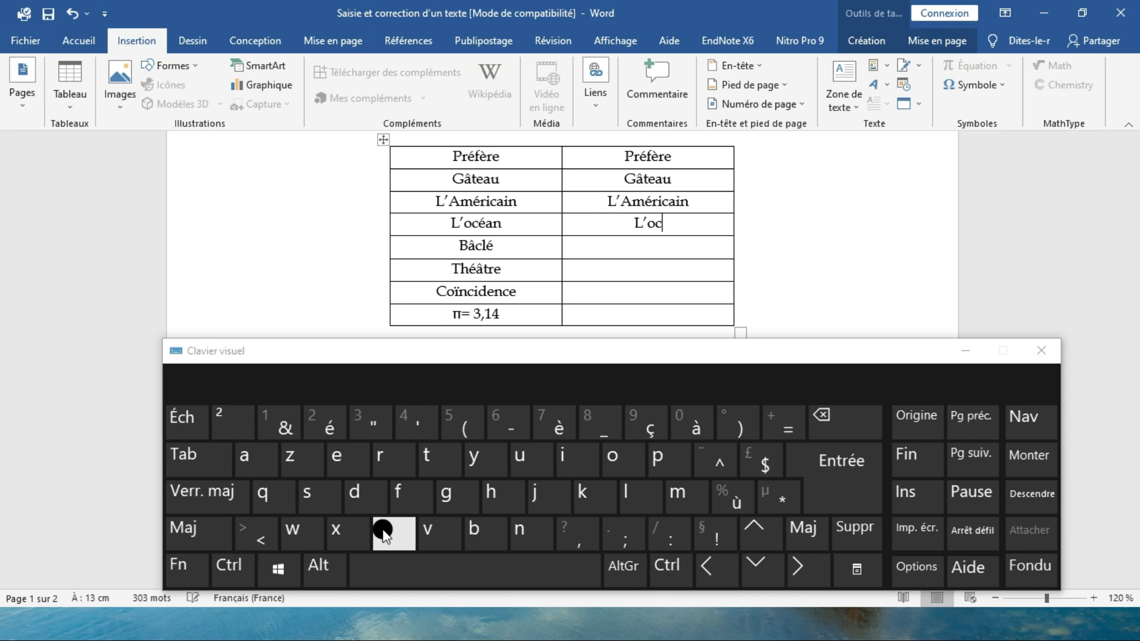
{"action": "left_click", "coordinate": [252, 457]}
{"action": "left_click", "coordinate": [551, 533]}
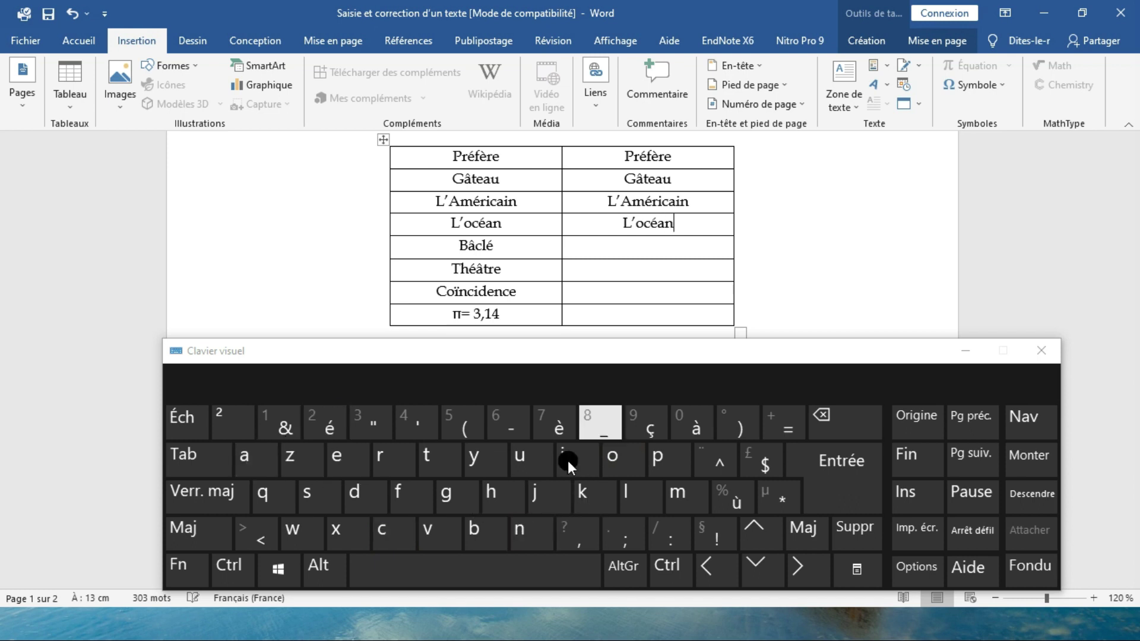
Enter "Bâclé" with its capital B, circumflex â and accented é in the empty cell beside that word in the table.
{"action": "left_click", "coordinate": [605, 246]}
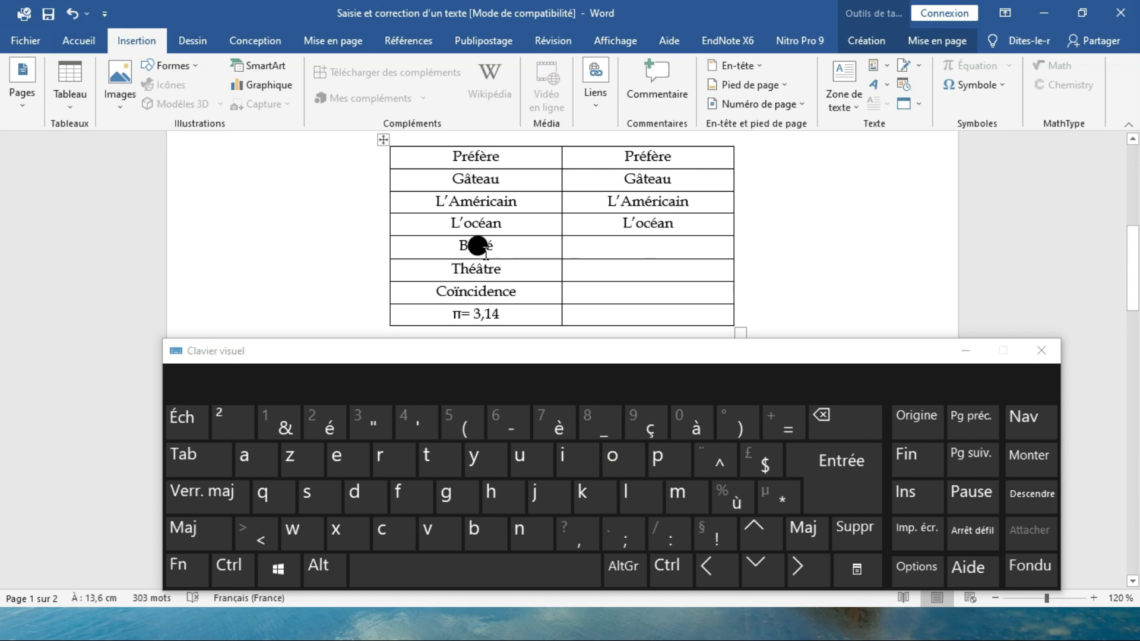
{"action": "left_click", "coordinate": [244, 494]}
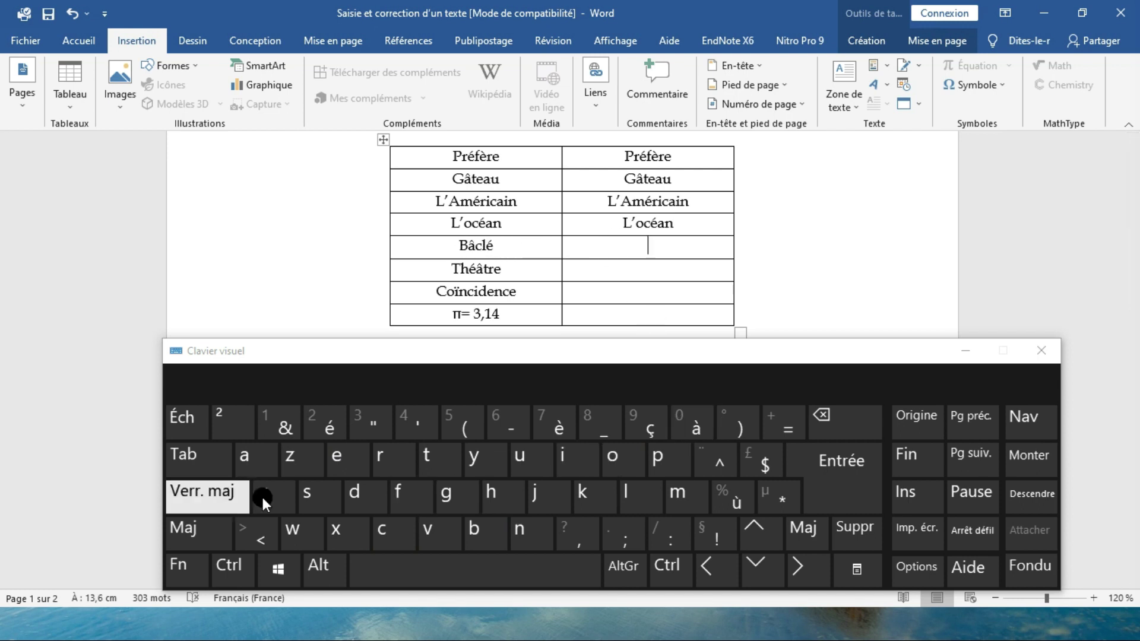
{"action": "left_click", "coordinate": [200, 494]}
{"action": "left_click", "coordinate": [481, 525]}
{"action": "left_click", "coordinate": [222, 498]}
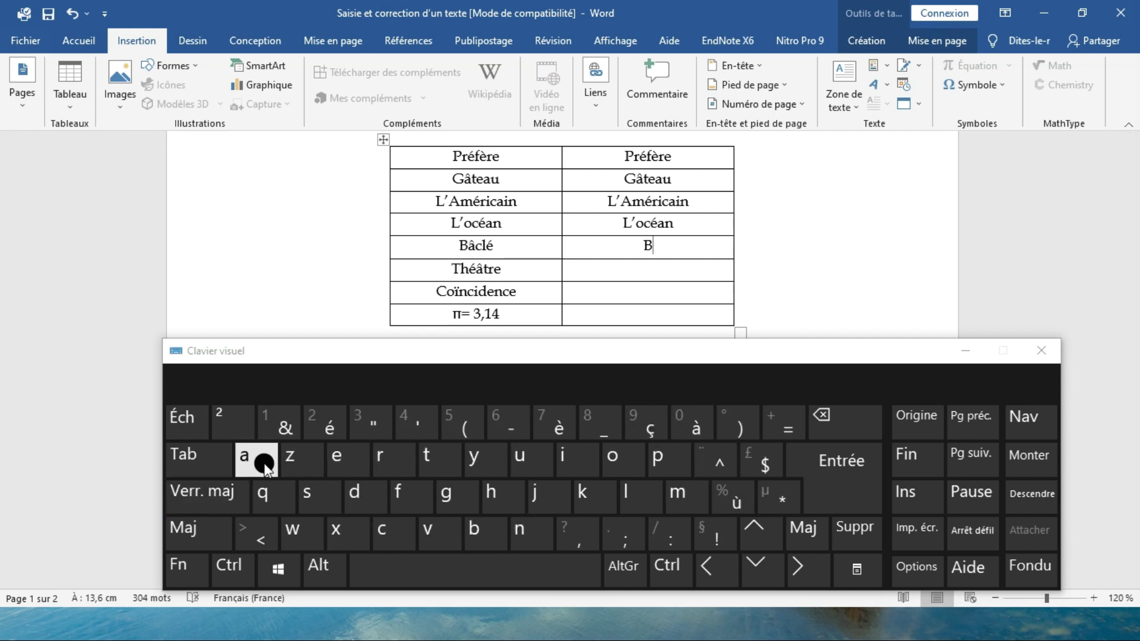
{"action": "left_click", "coordinate": [632, 496]}
{"action": "left_click", "coordinate": [397, 465]}
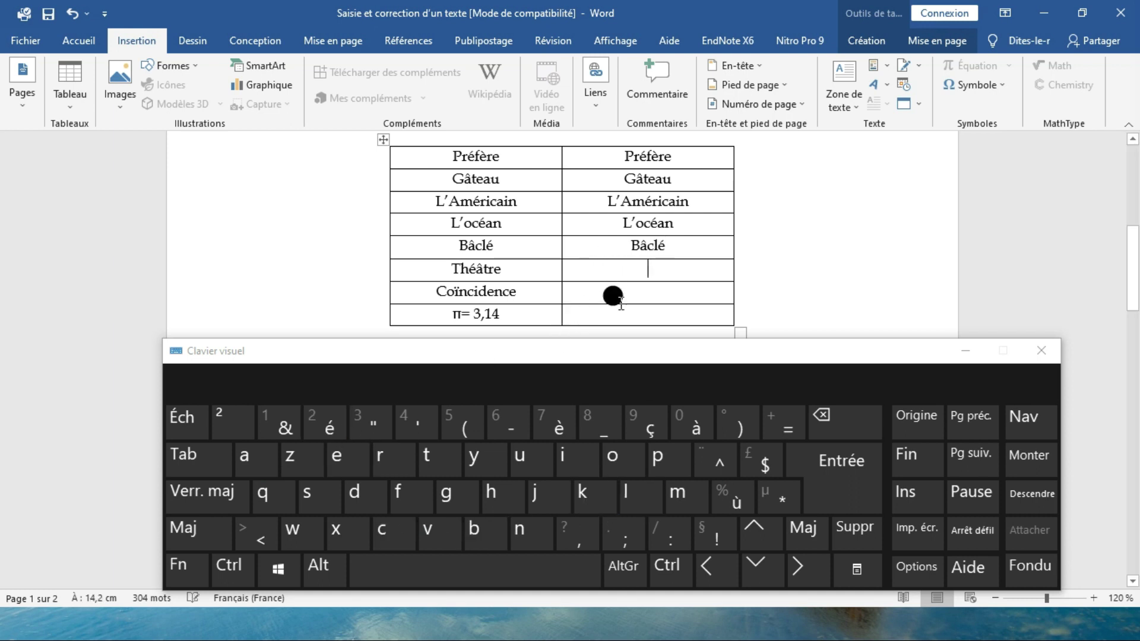
Enter "Théâtre" with its capital T, accented é and circumflex â in the empty cell beside that word in the table.
{"action": "left_click", "coordinate": [219, 492]}
{"action": "left_click", "coordinate": [221, 493]}
{"action": "left_click", "coordinate": [425, 458]}
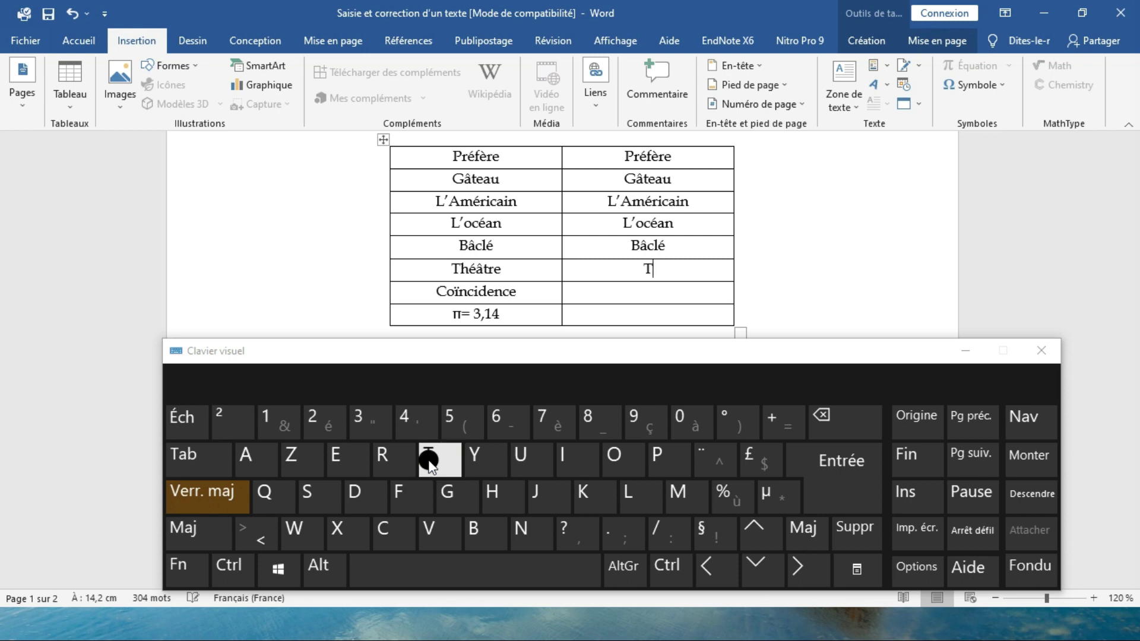
{"action": "left_click", "coordinate": [193, 496]}
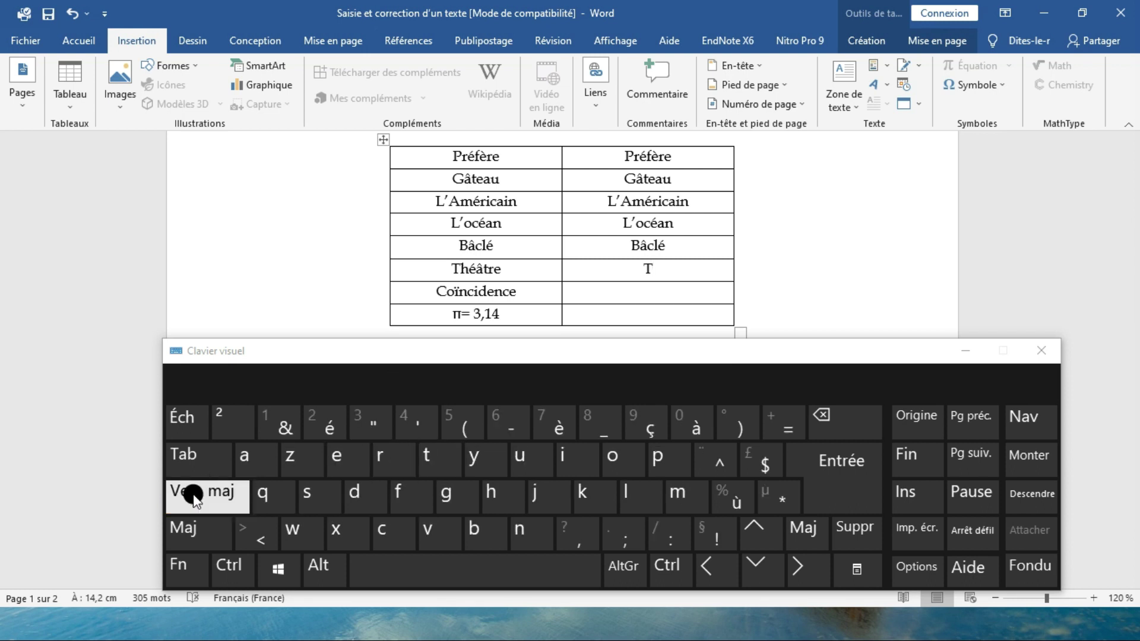
{"action": "left_click", "coordinate": [486, 495]}
{"action": "left_click", "coordinate": [326, 427]}
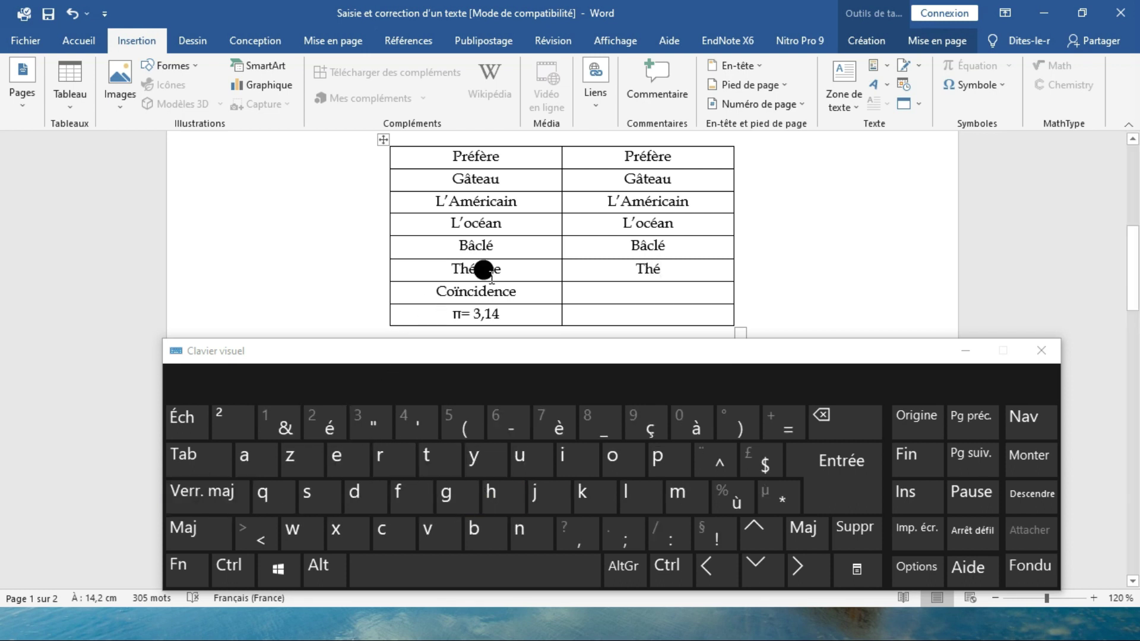
{"action": "left_click", "coordinate": [720, 464]}
{"action": "left_click", "coordinate": [239, 459]}
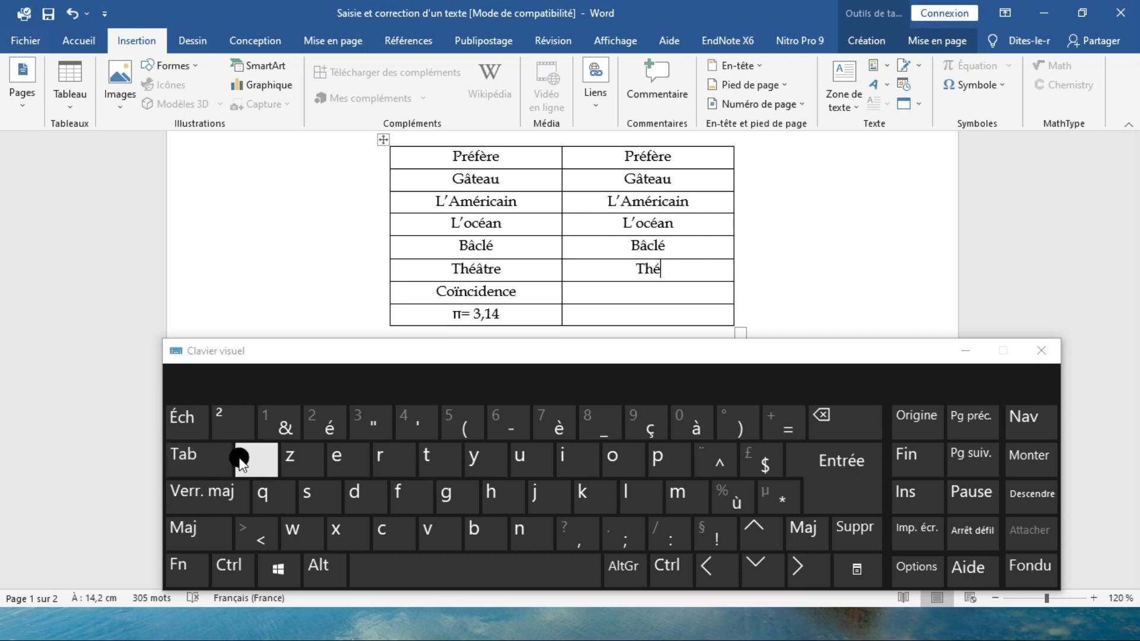
{"action": "left_click", "coordinate": [422, 458]}
{"action": "left_click", "coordinate": [389, 462]}
{"action": "left_click", "coordinate": [336, 458]}
Begin the word in the empty cell beside "Coïncidence" by entering "Coï" with its capital C and diaeresis ï.
{"action": "left_click", "coordinate": [615, 290]}
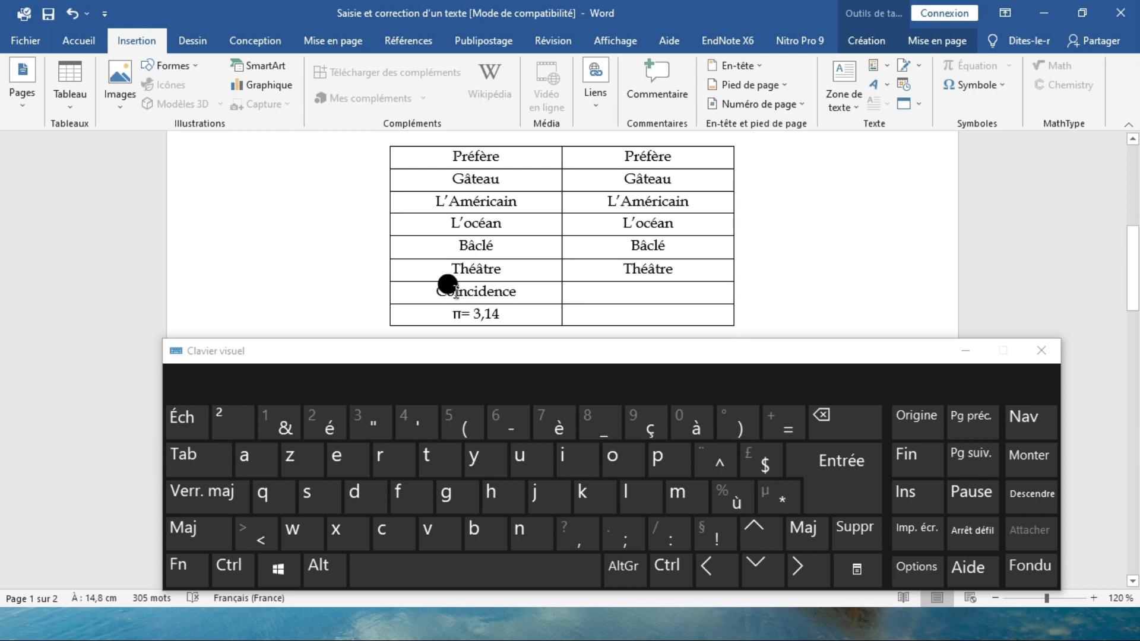
{"action": "left_click", "coordinate": [628, 286]}
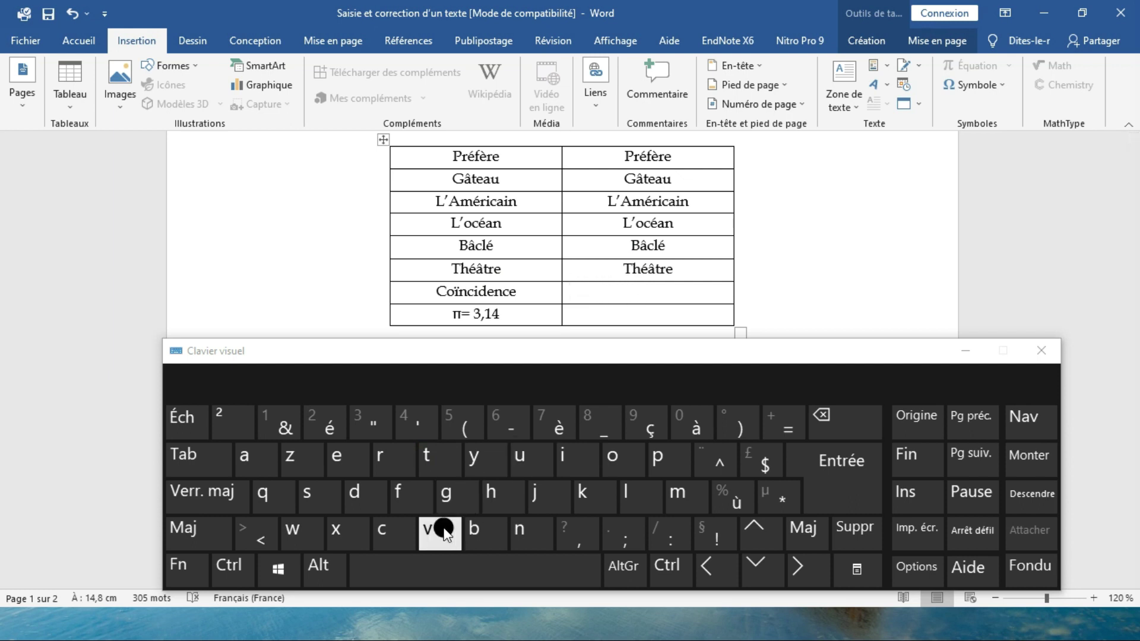
{"action": "left_click", "coordinate": [208, 478]}
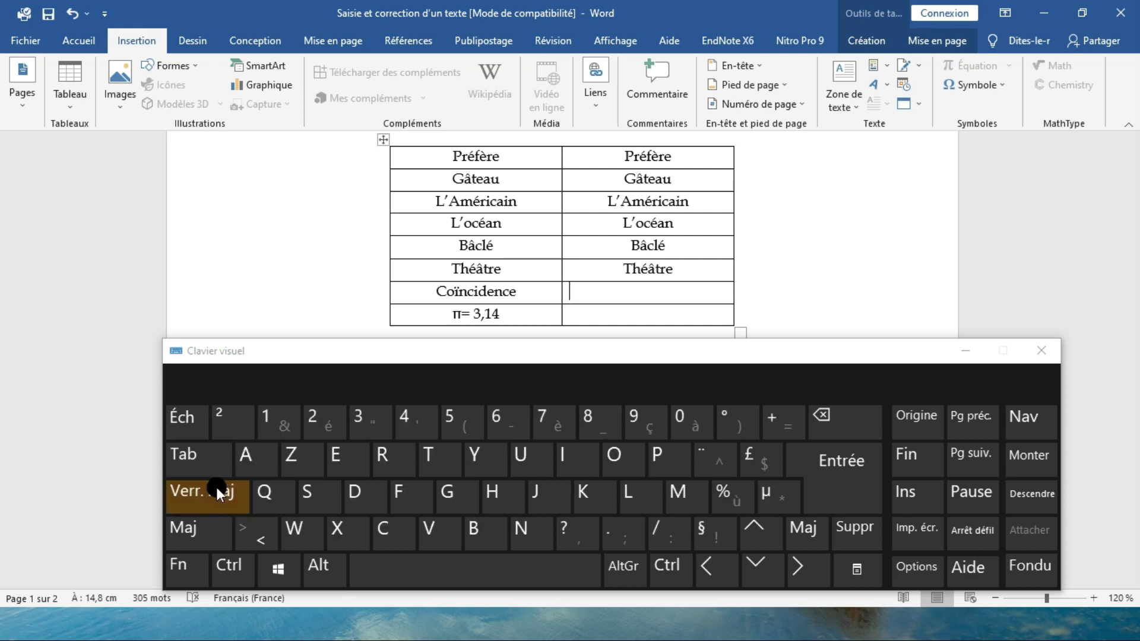
{"action": "left_click", "coordinate": [381, 528]}
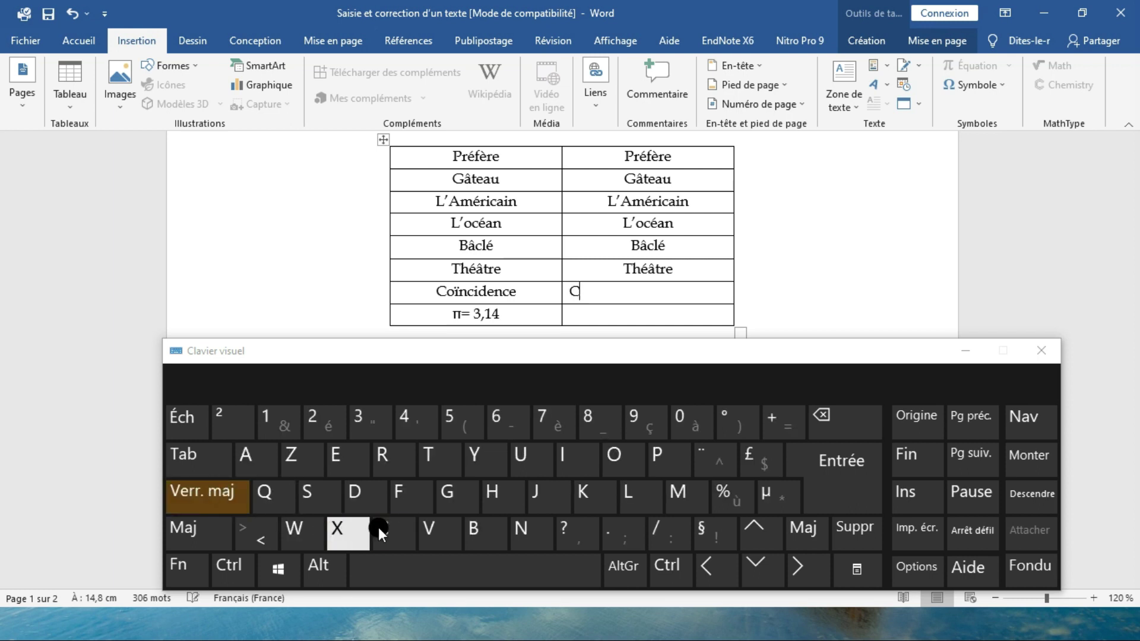
{"action": "left_click", "coordinate": [210, 479]}
{"action": "left_click", "coordinate": [613, 456]}
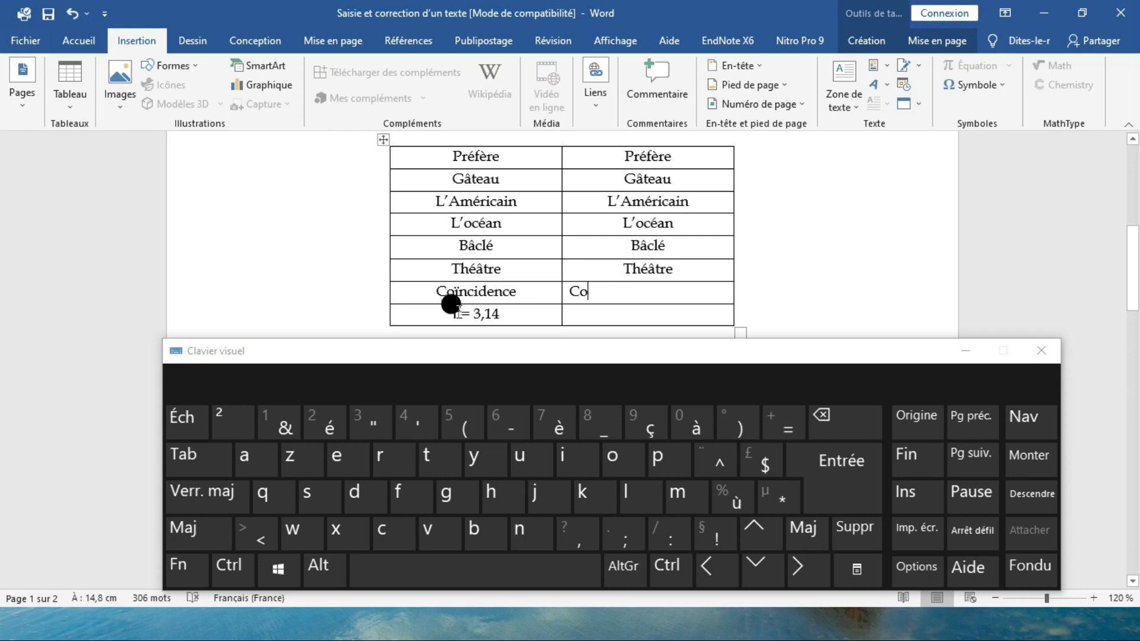
{"action": "left_click", "coordinate": [219, 498]}
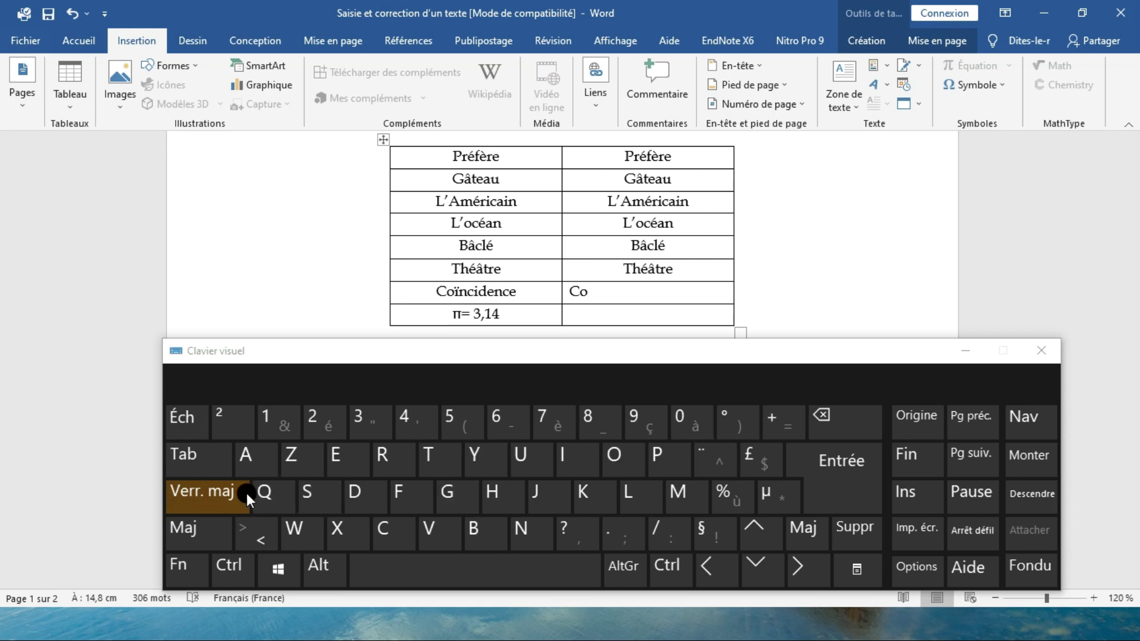
{"action": "left_click", "coordinate": [225, 496]}
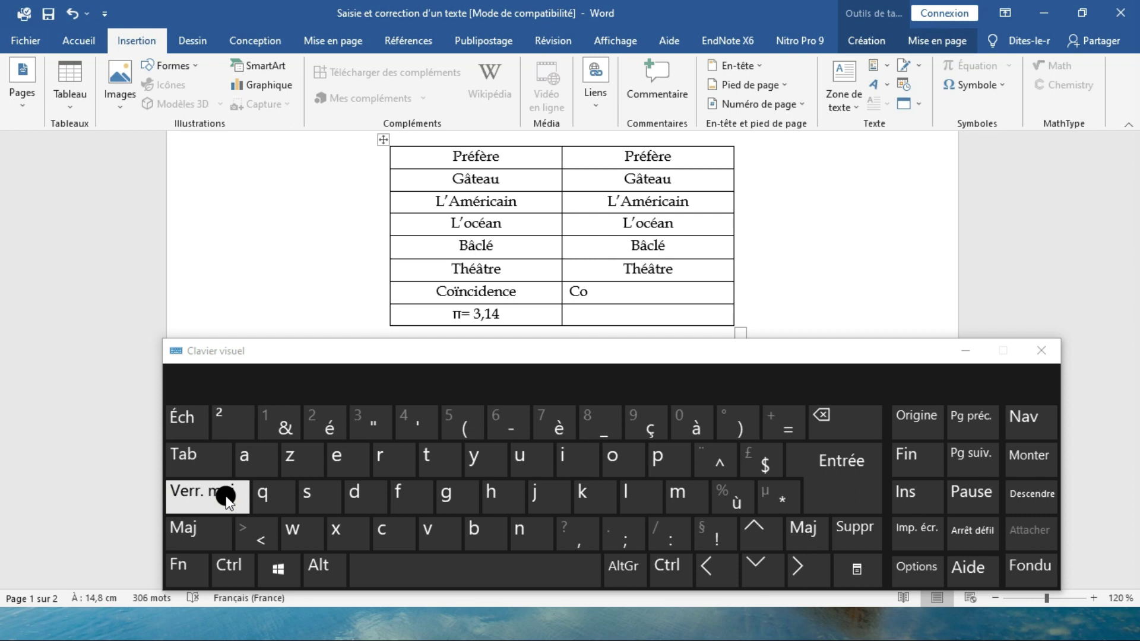
{"action": "left_click", "coordinate": [559, 462]}
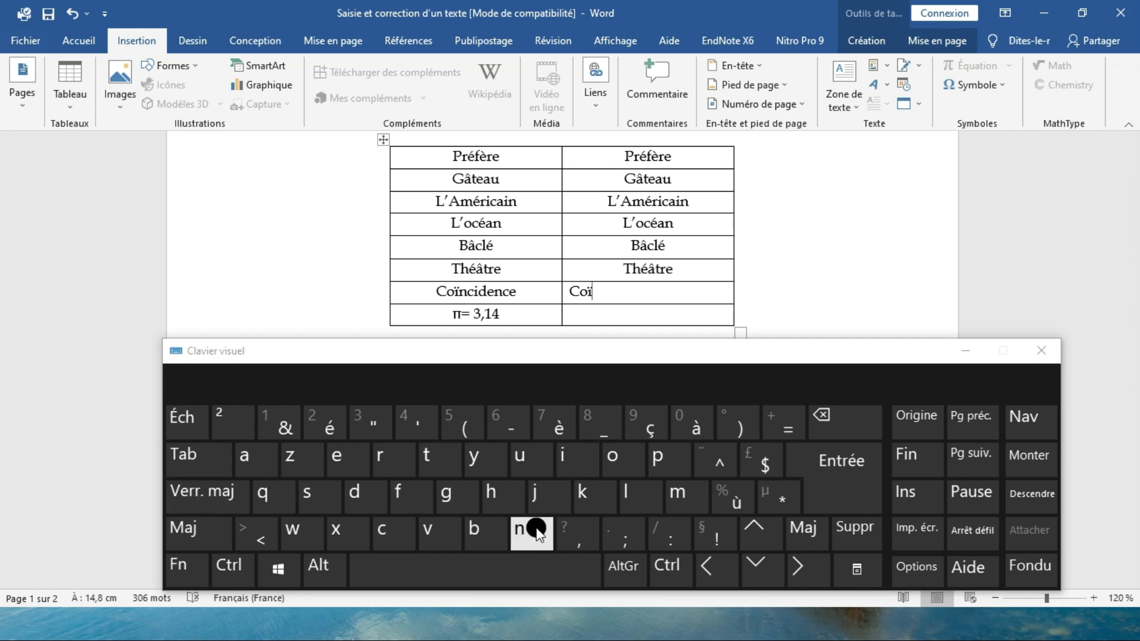
Complete the word "Coïncidence" in its table cell by adding "ncidence" after "Coï".
{"action": "type", "text": "n"}
{"action": "left_click", "coordinate": [382, 528]}
{"action": "left_click", "coordinate": [589, 462]}
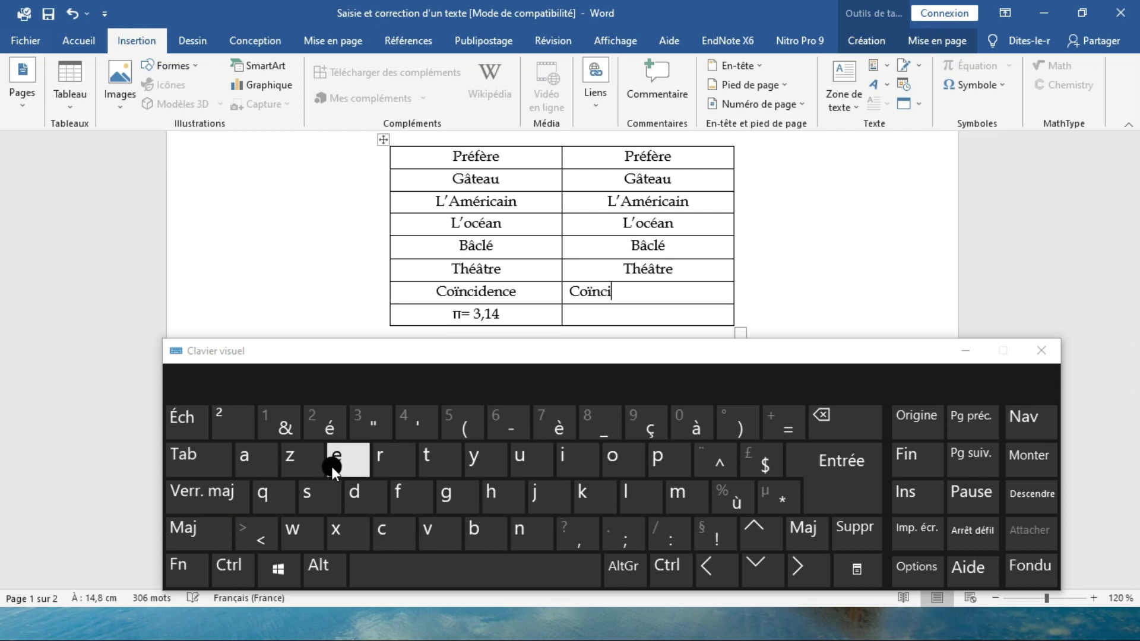
{"action": "left_click", "coordinate": [518, 534]}
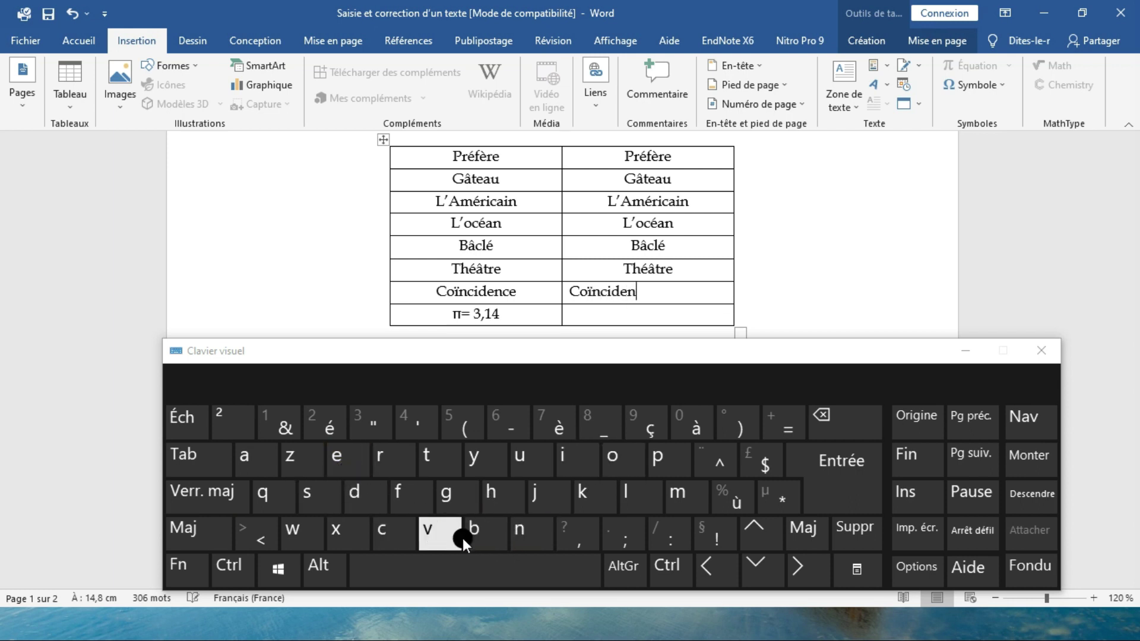
{"action": "left_click", "coordinate": [385, 532]}
{"action": "left_click", "coordinate": [347, 470]}
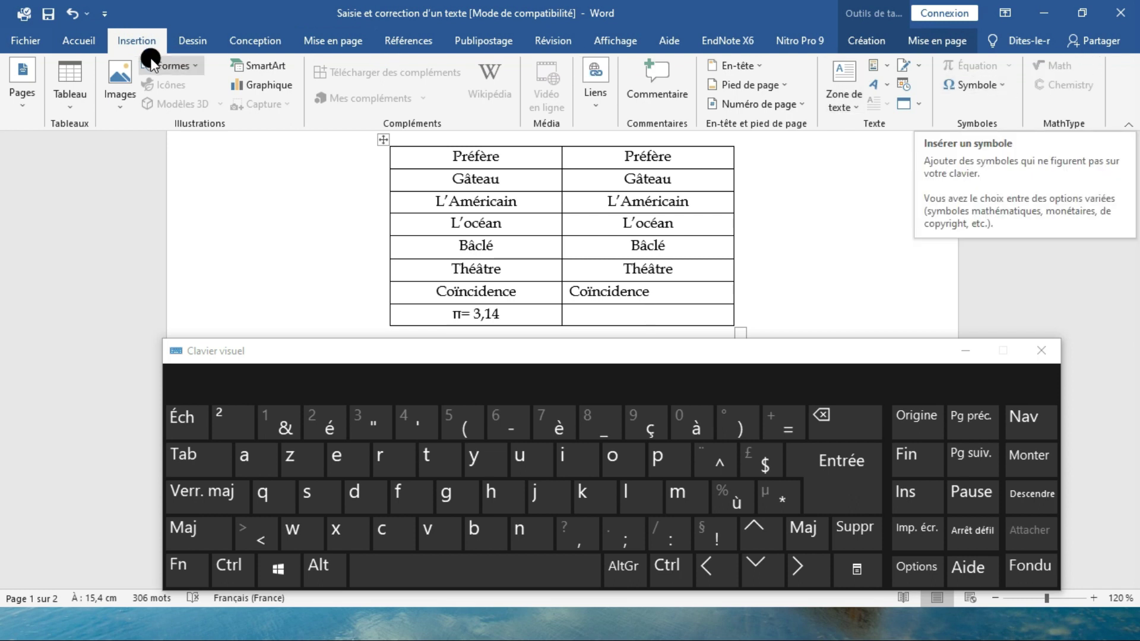
Insert the π symbol from the recently used special characters into the empty cell beside "π= 3,14".
{"action": "left_click", "coordinate": [1003, 89]}
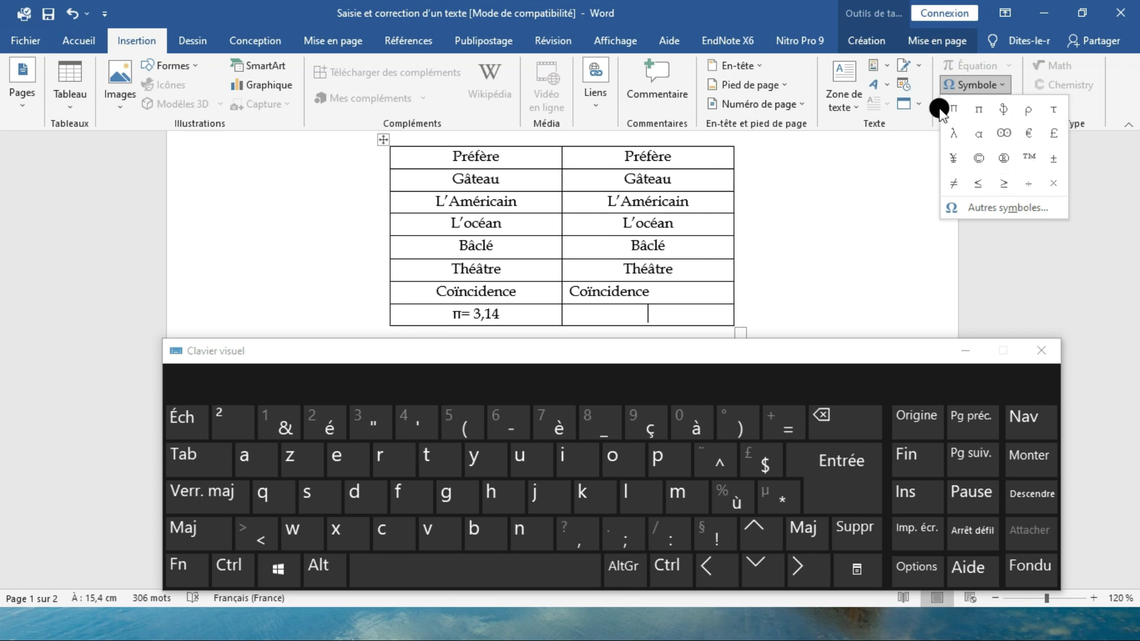
{"action": "left_click", "coordinate": [988, 209]}
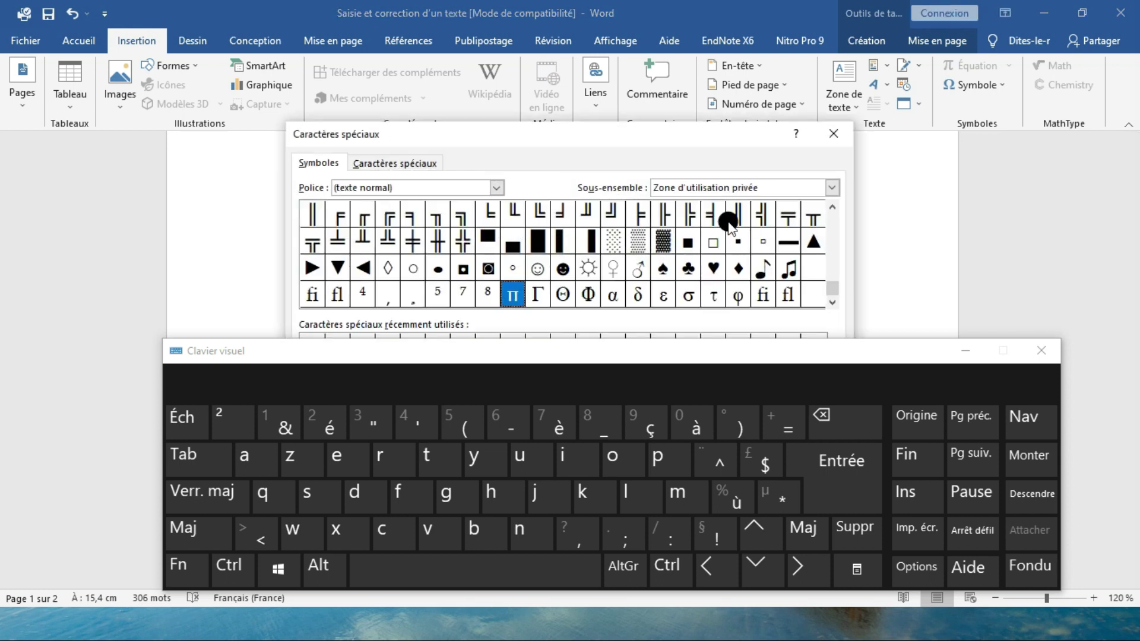
{"action": "left_click", "coordinate": [833, 208]}
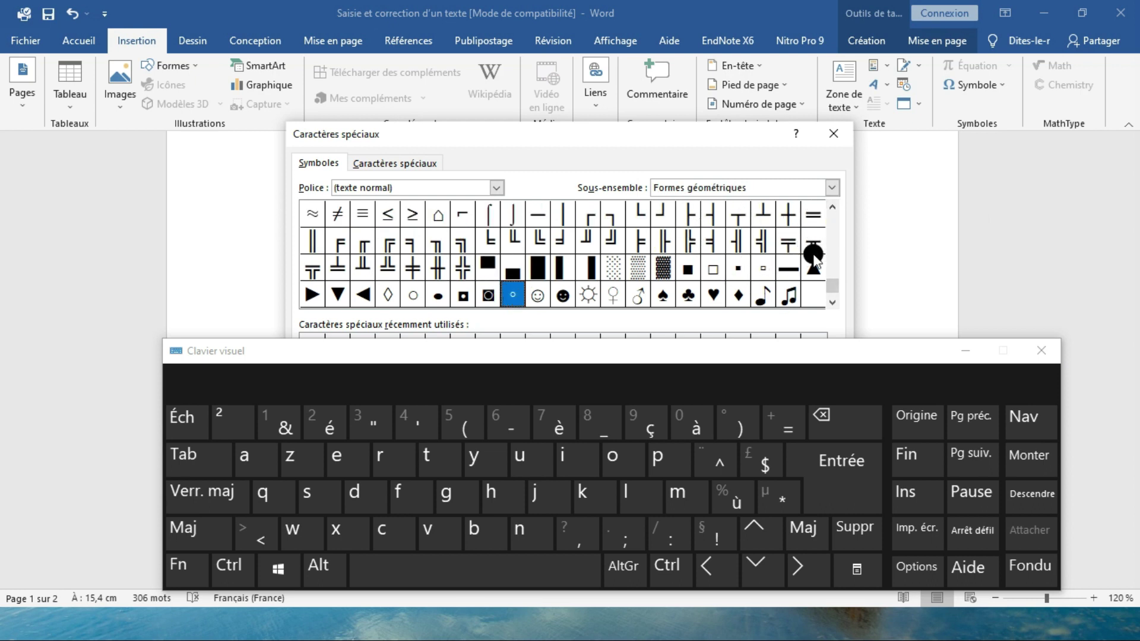
{"action": "left_click_drag", "start_coordinate": [831, 262], "coordinate": [832, 304]}
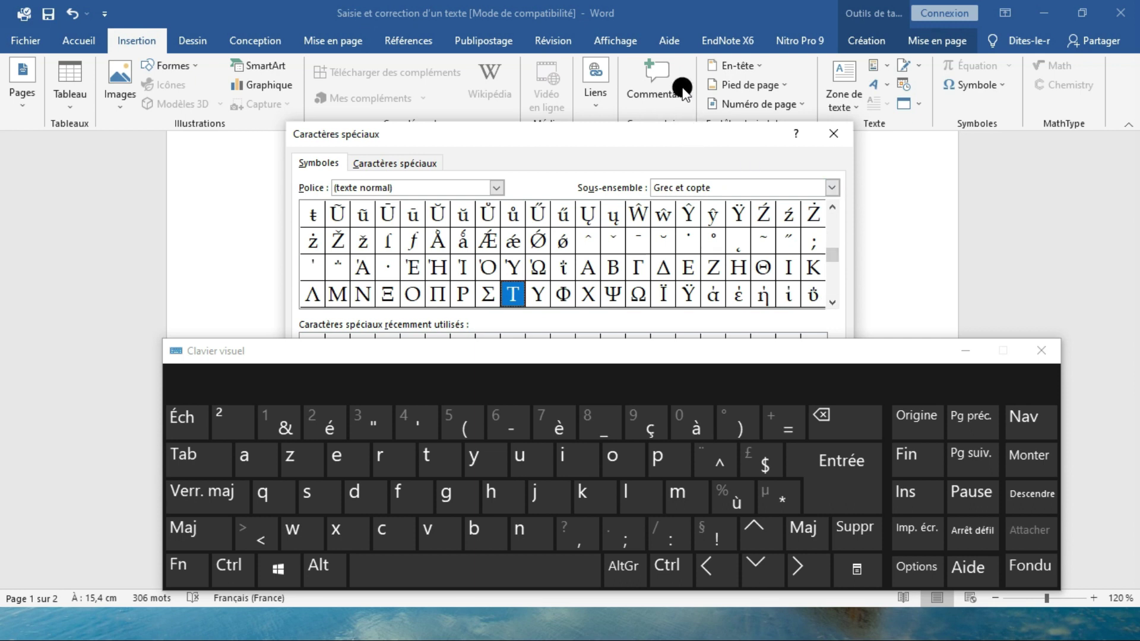
{"action": "left_click_drag", "start_coordinate": [688, 136], "coordinate": [680, 86]}
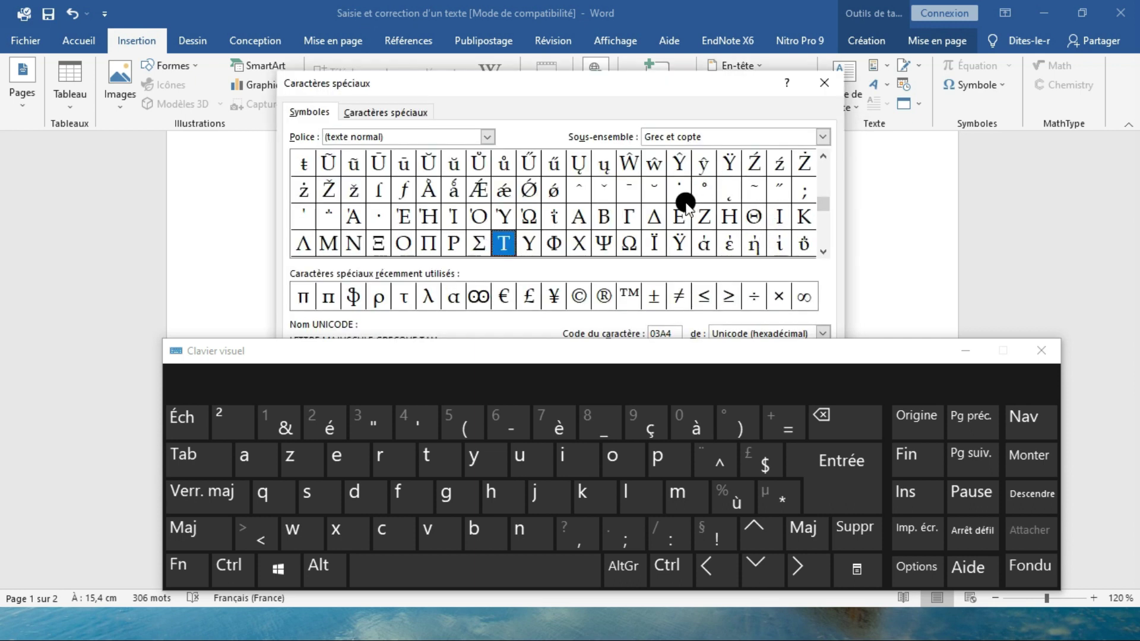
{"action": "left_click_drag", "start_coordinate": [824, 242], "coordinate": [824, 249]}
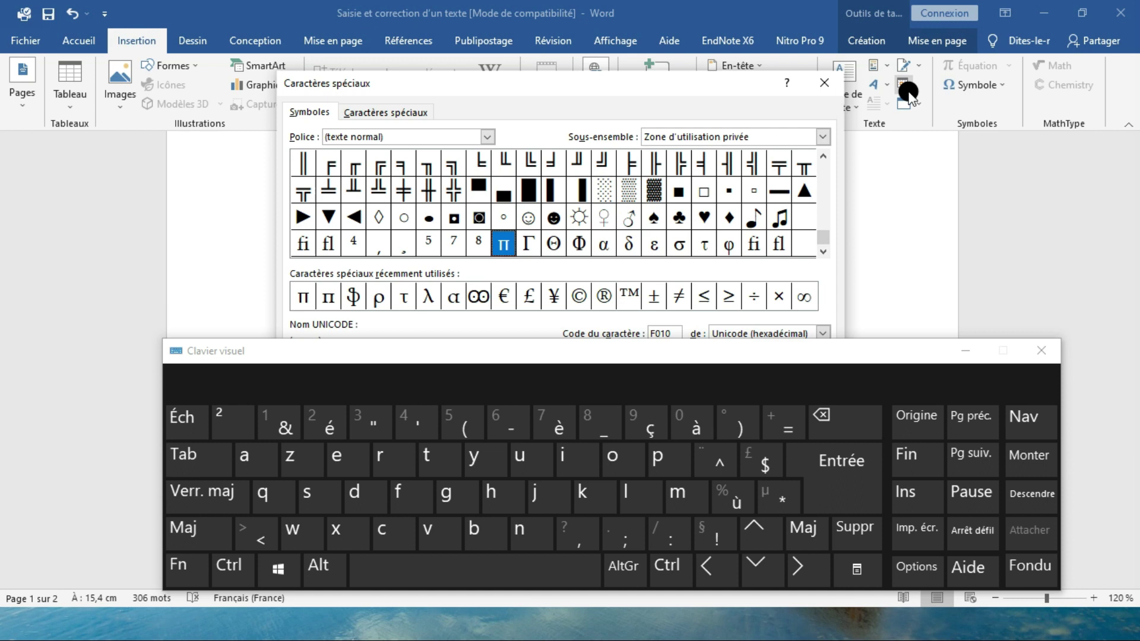
{"action": "left_click", "coordinate": [305, 293]}
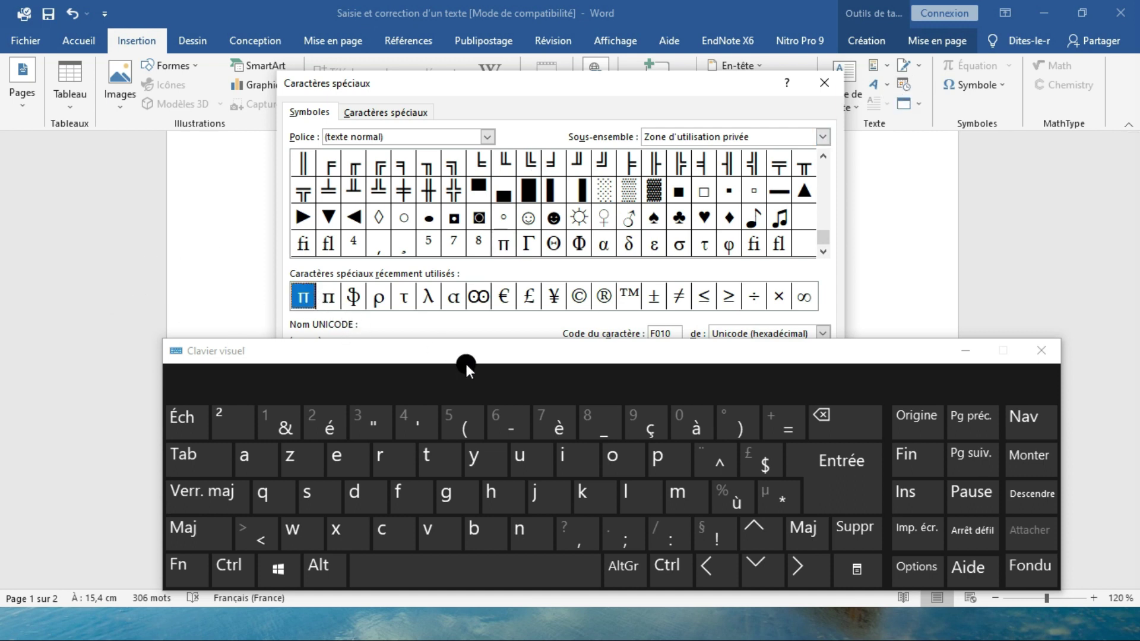
{"action": "left_click_drag", "start_coordinate": [469, 359], "coordinate": [481, 441]}
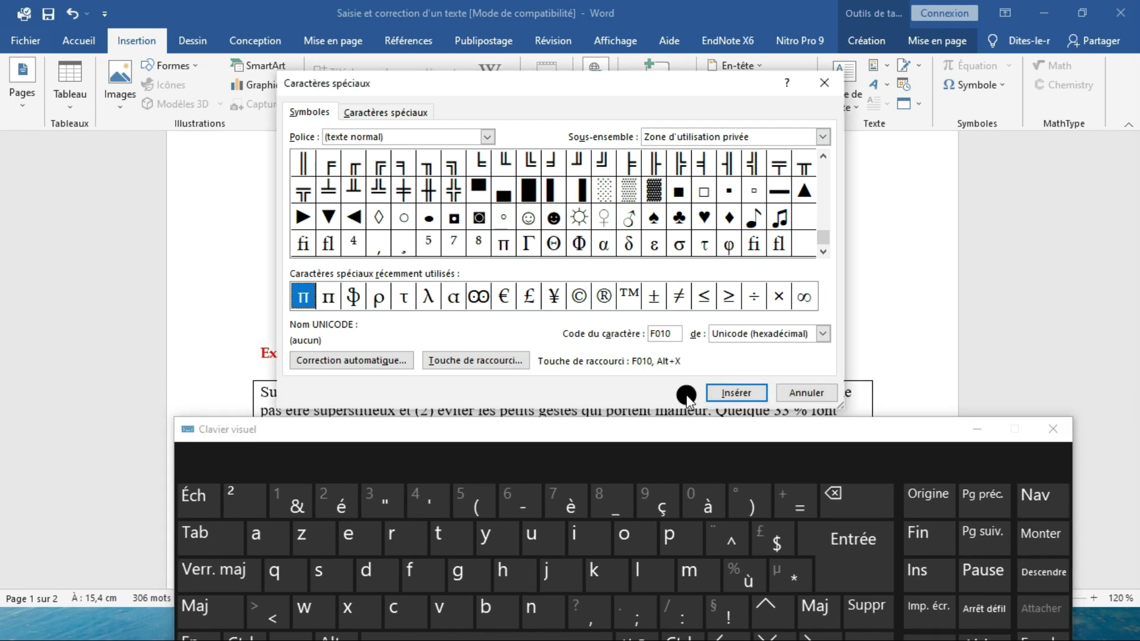
{"action": "left_click", "coordinate": [746, 394]}
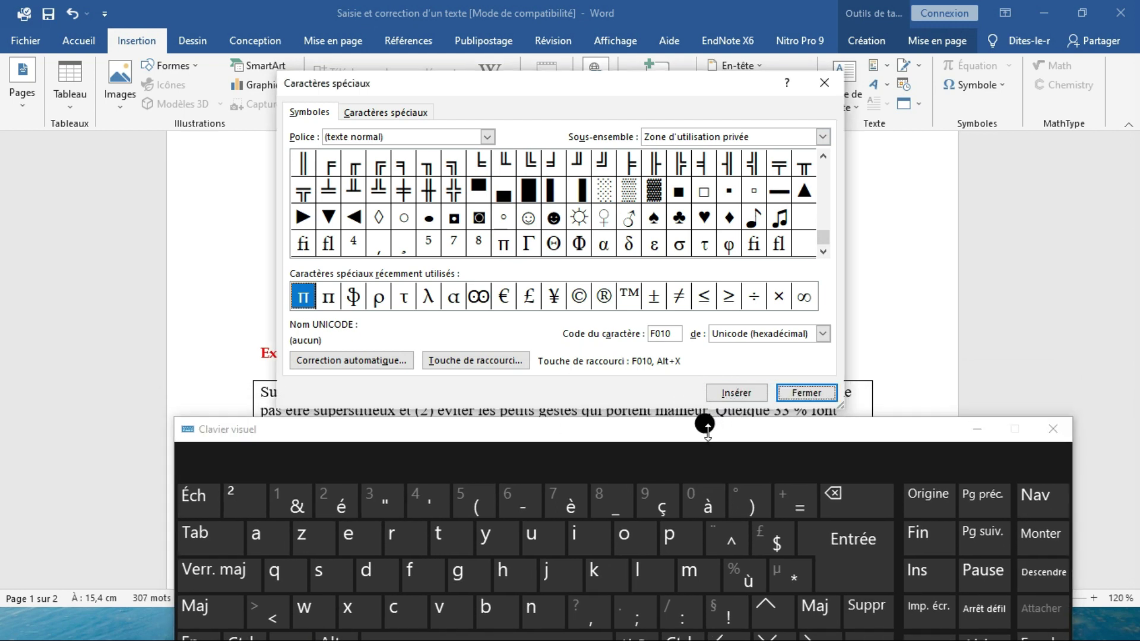
{"action": "left_click", "coordinate": [790, 393]}
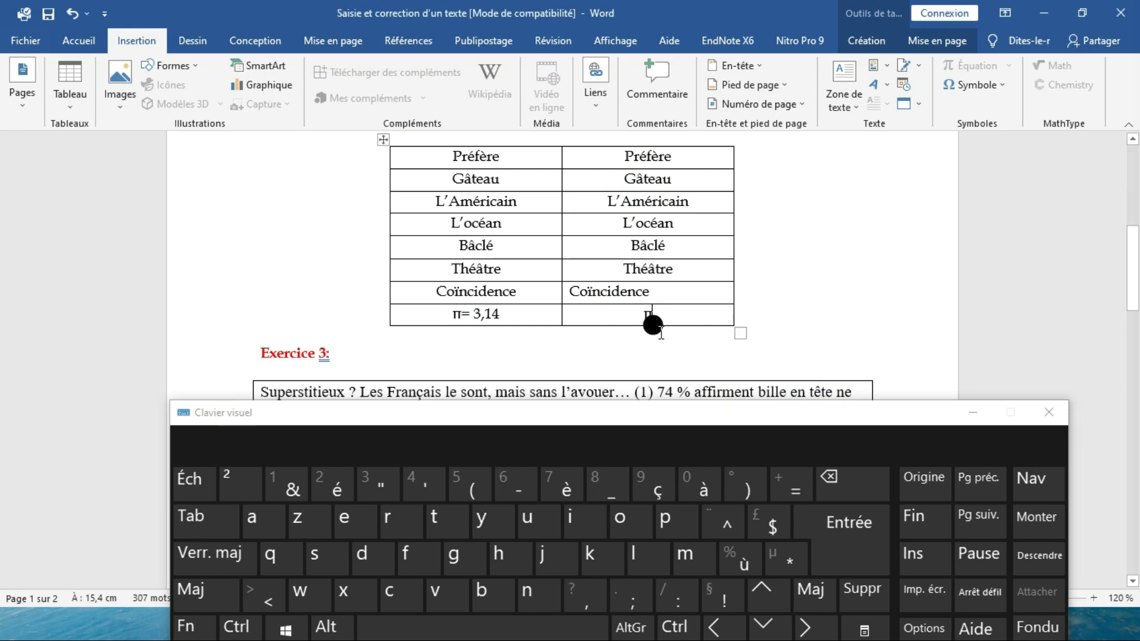
Add "=3,13" after the π symbol in the last table cell.
{"action": "left_click", "coordinate": [789, 494]}
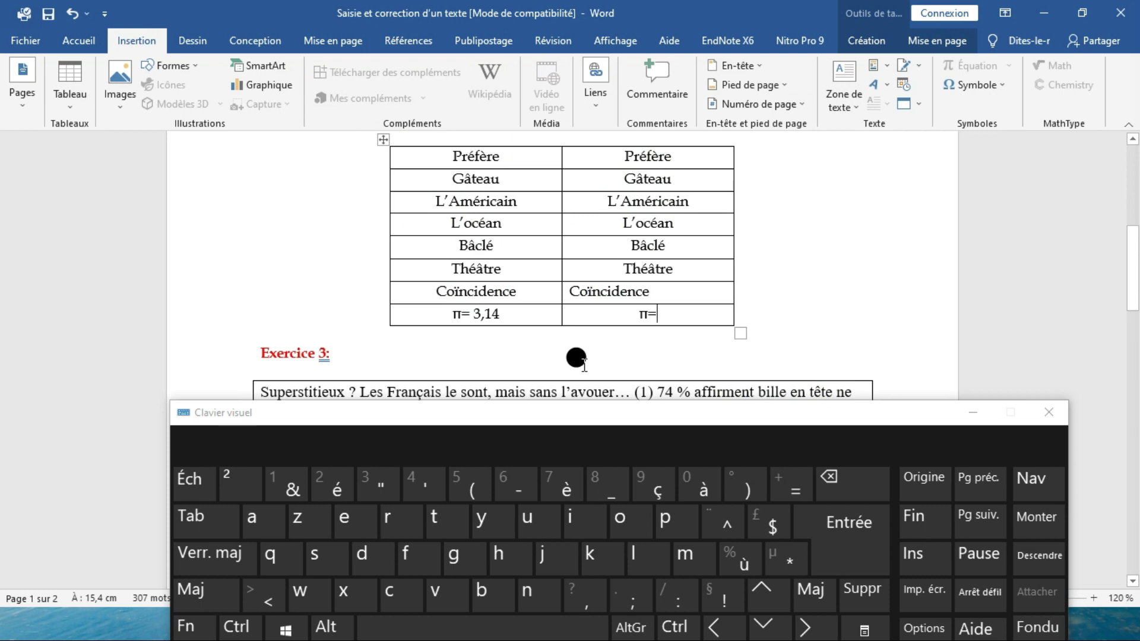
{"action": "left_click_drag", "start_coordinate": [386, 420], "coordinate": [386, 368]}
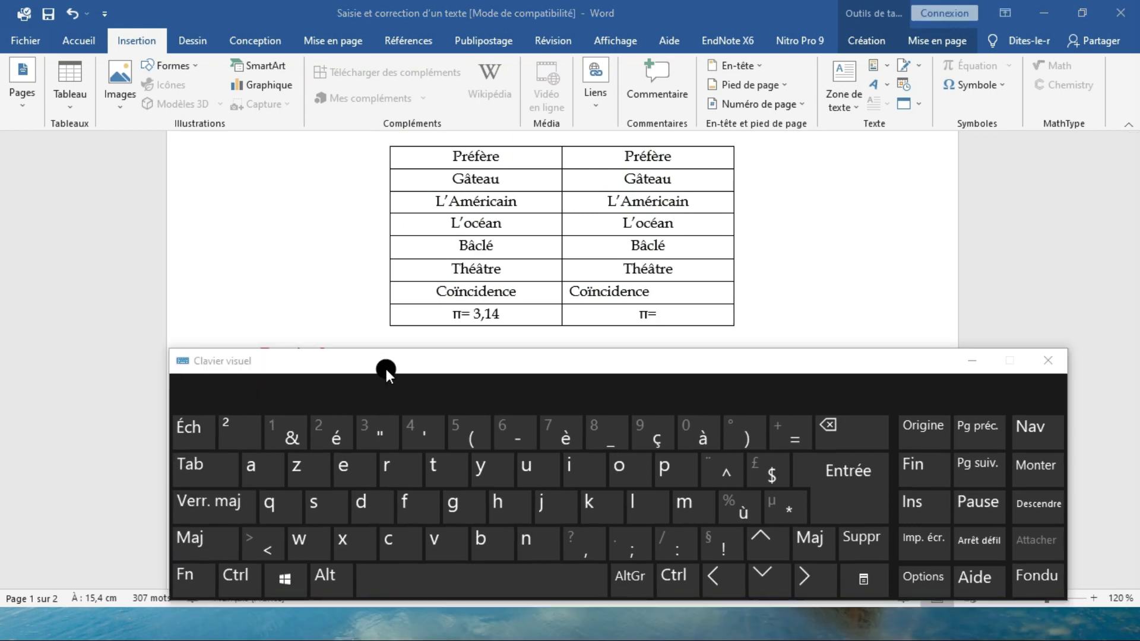
{"action": "left_click", "coordinate": [221, 516]}
{"action": "left_click", "coordinate": [374, 430]}
{"action": "left_click", "coordinate": [216, 502]}
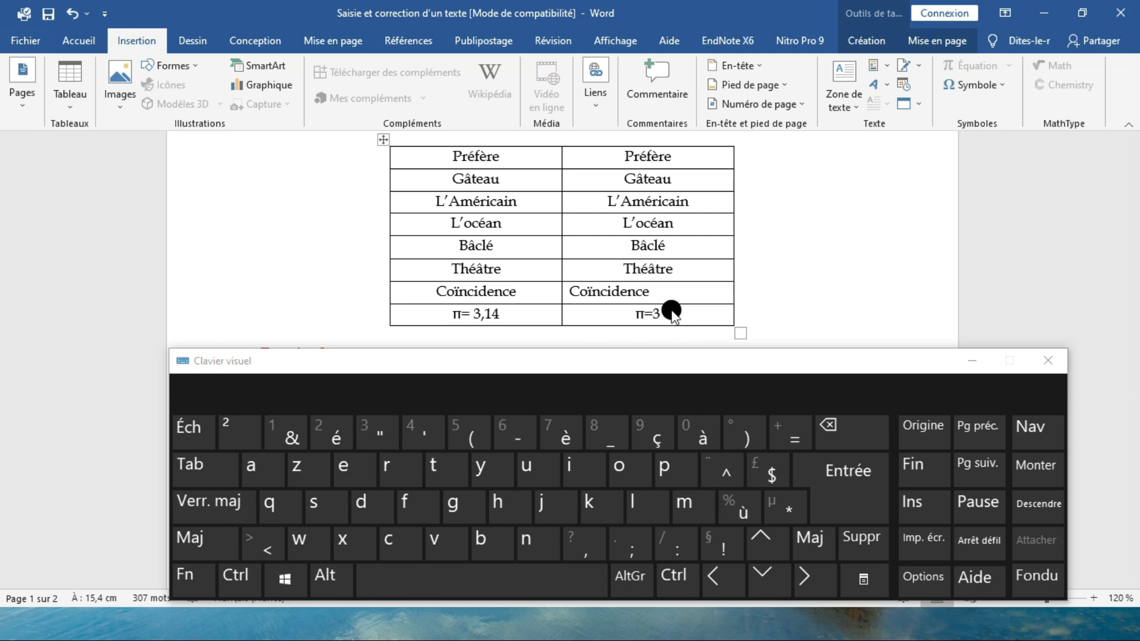
{"action": "left_click", "coordinate": [234, 510]}
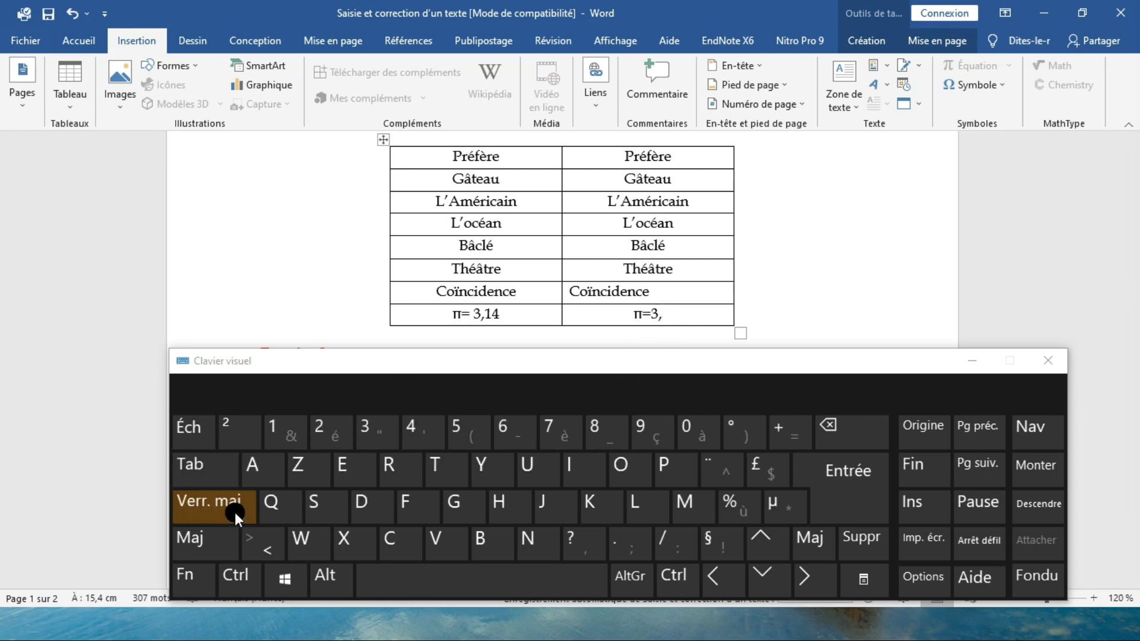
{"action": "left_click", "coordinate": [275, 429]}
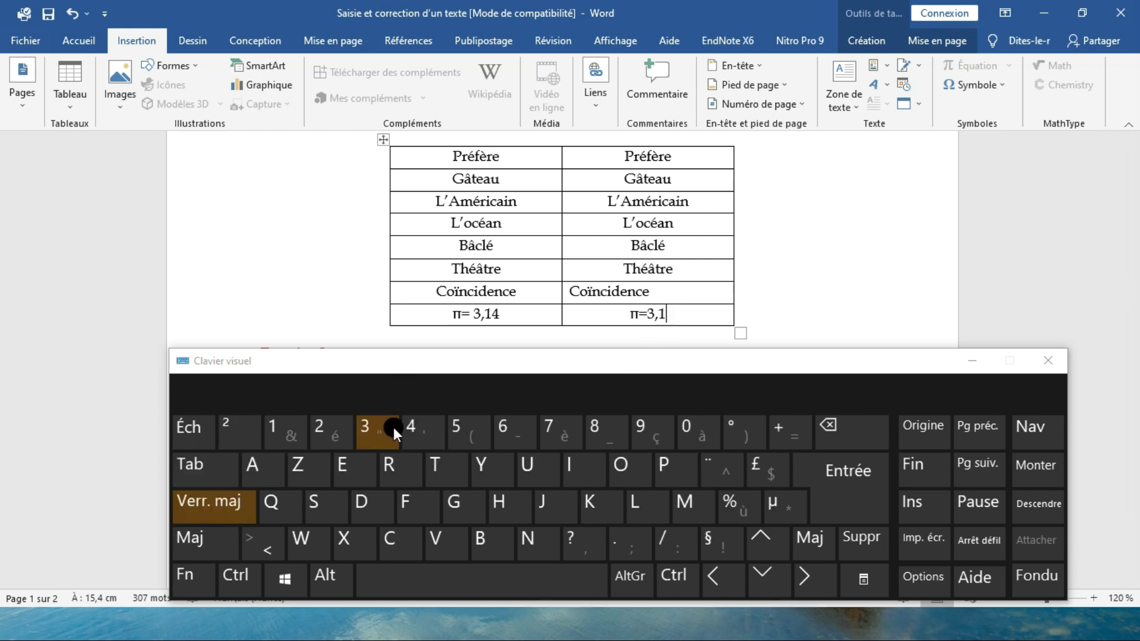
{"action": "mouse_move", "coordinate": [706, 367]}
{"action": "left_mouse_down"}
{"action": "mouse_move", "coordinate": [711, 491]}
{"action": "mouse_move", "coordinate": [699, 364]}
{"action": "left_mouse_up"}
{"action": "left_click", "coordinate": [680, 309]}
Move the on-screen keyboard clear of the document text and close it.
{"action": "scroll", "coordinate": [676, 308], "scroll_direction": "up", "scroll_amount": 10}
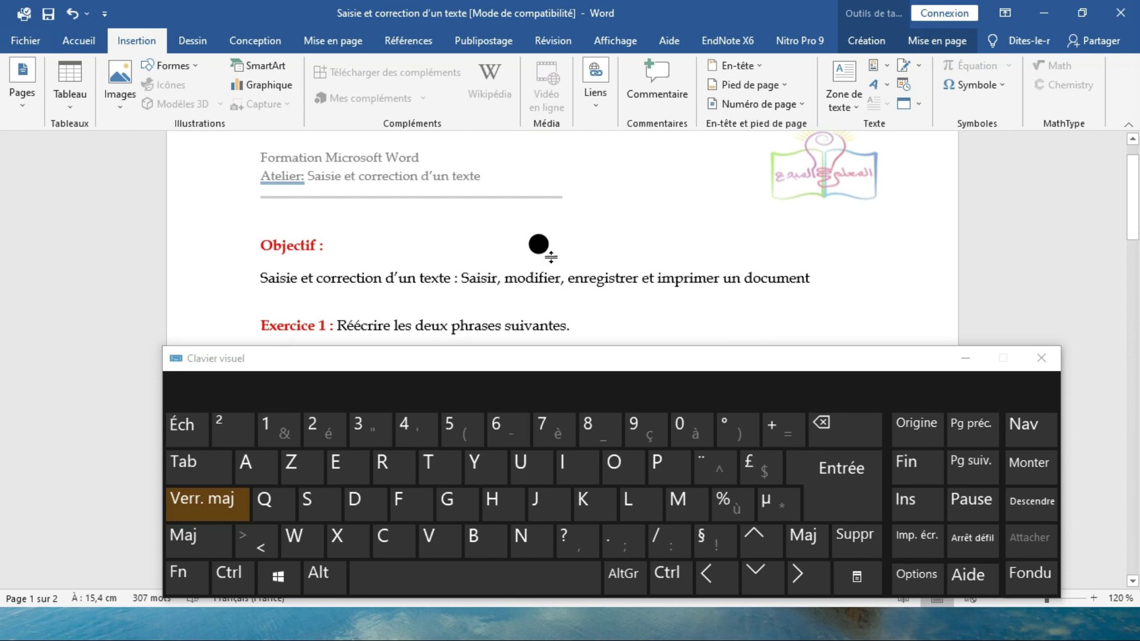
{"action": "scroll", "coordinate": [506, 275], "scroll_direction": "down", "scroll_amount": 1}
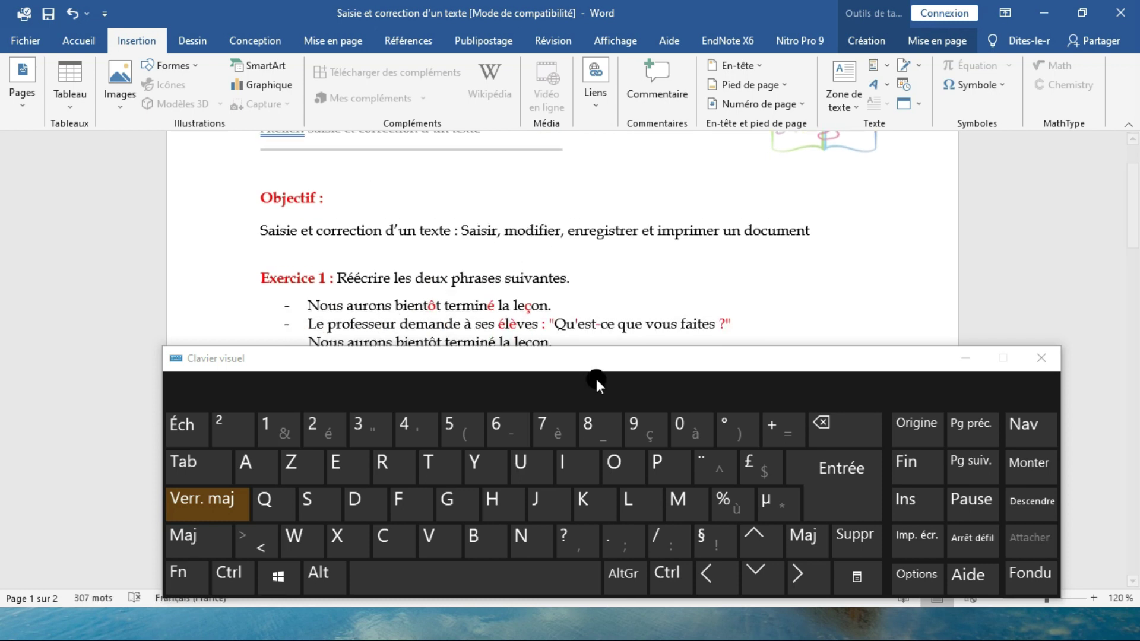
{"action": "left_click_drag", "start_coordinate": [592, 362], "coordinate": [583, 173]}
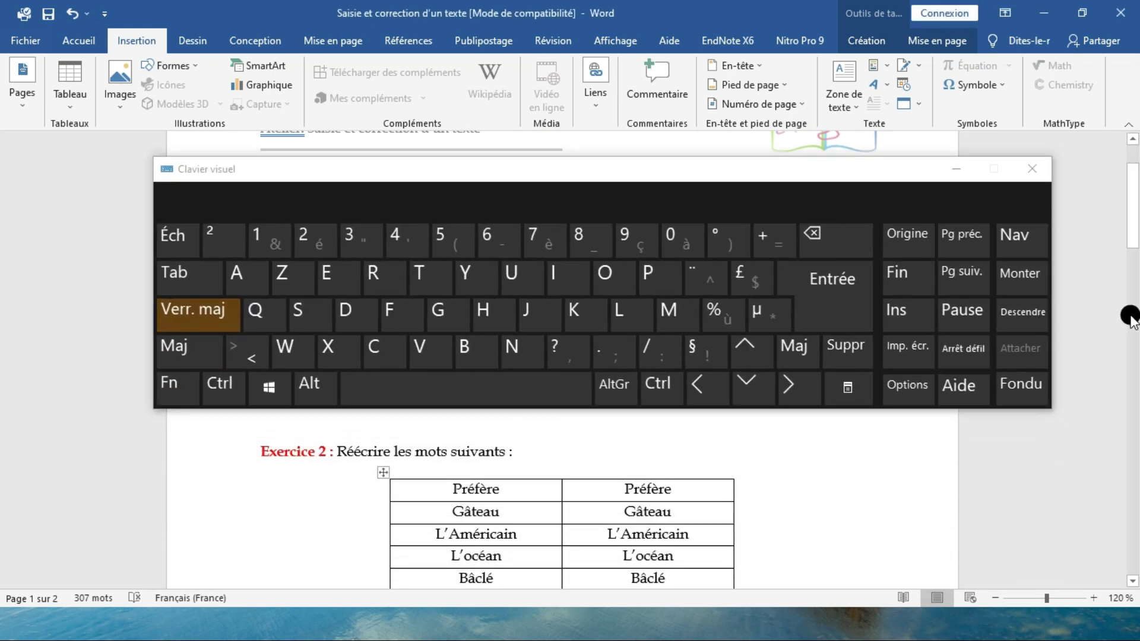
{"action": "scroll", "coordinate": [1107, 319], "scroll_direction": "down", "scroll_amount": 3}
{"action": "scroll", "coordinate": [1107, 320], "scroll_direction": "down", "scroll_amount": 3}
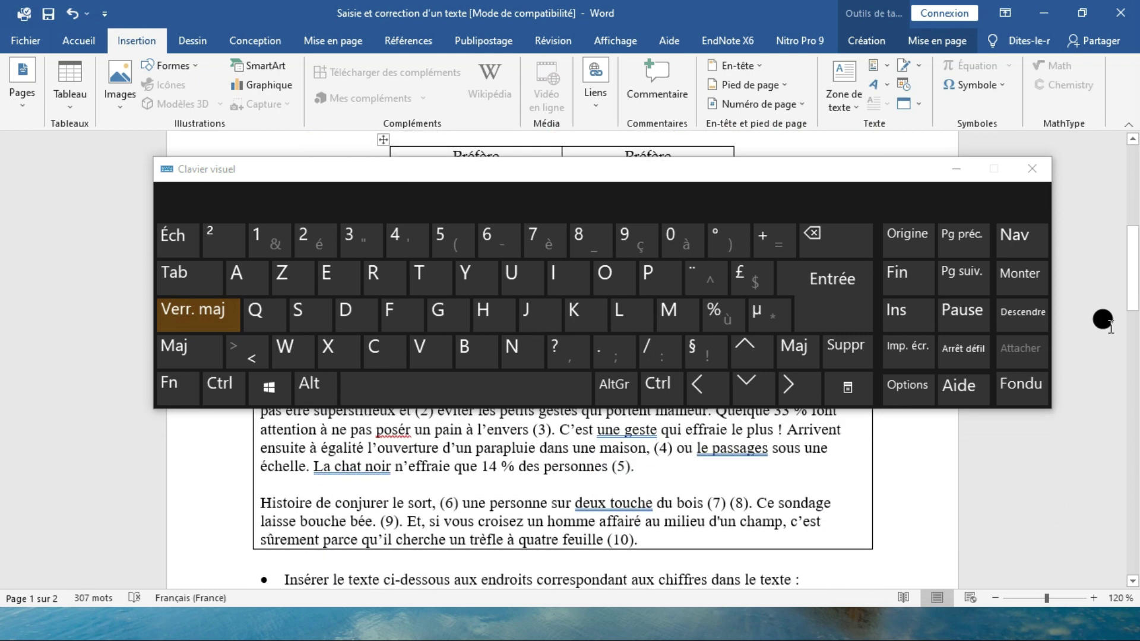
{"action": "left_click_drag", "start_coordinate": [749, 174], "coordinate": [725, 99]}
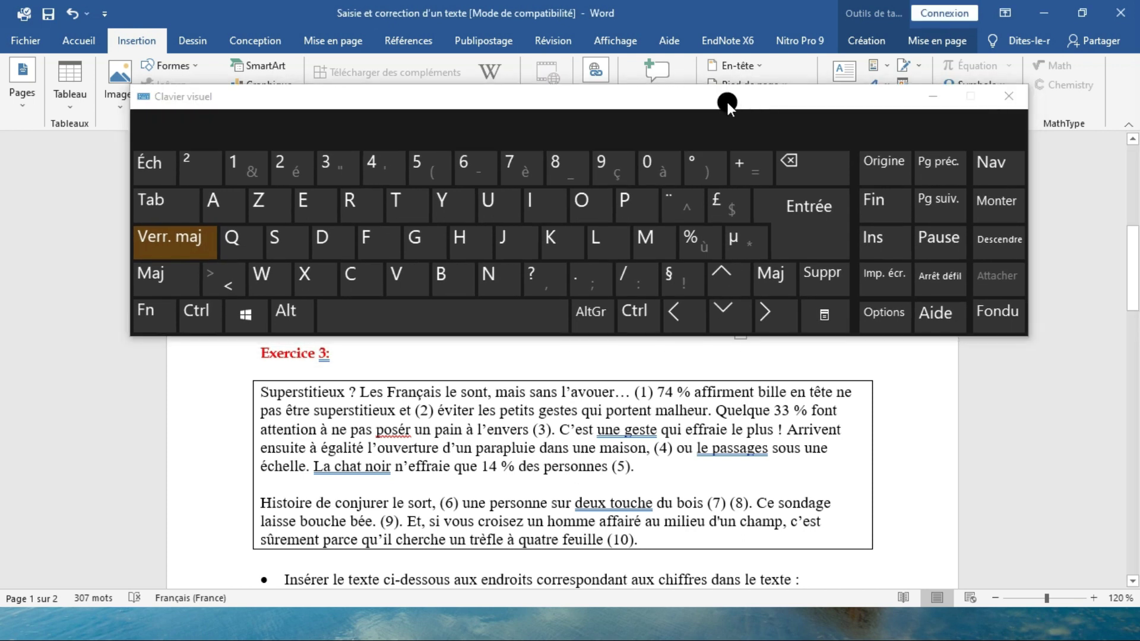
{"action": "left_click", "coordinate": [1010, 95]}
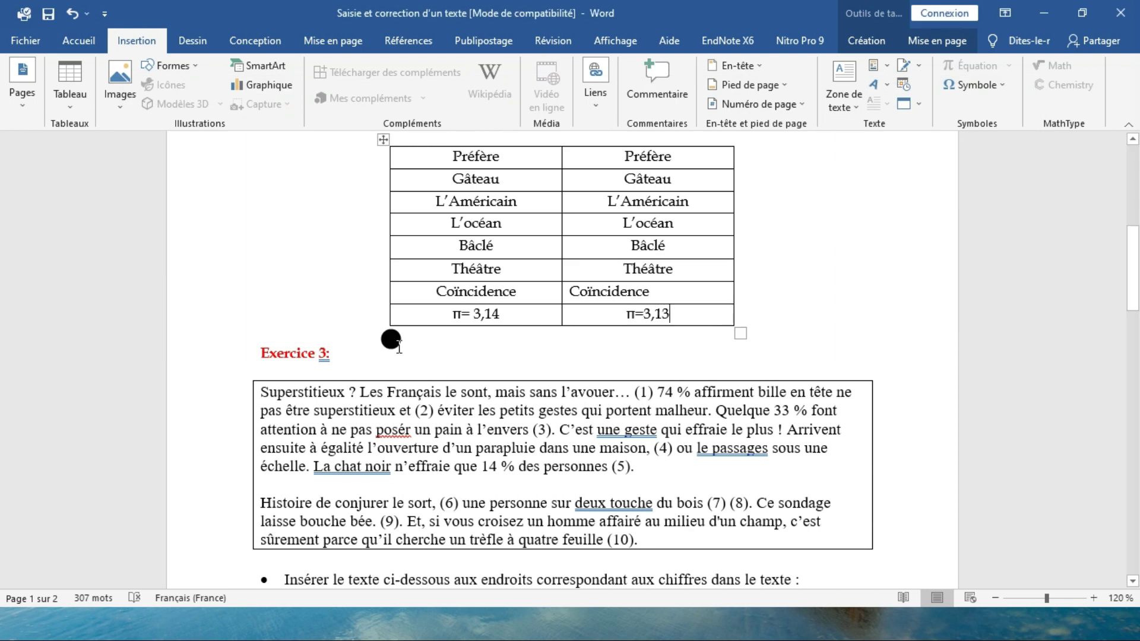
Cut "La preuve" from item (1) of the Exercise 3 list, and undo the cut.
{"action": "scroll", "coordinate": [389, 339], "scroll_direction": "down", "scroll_amount": 2}
{"action": "scroll", "coordinate": [388, 345], "scroll_direction": "down", "scroll_amount": 2}
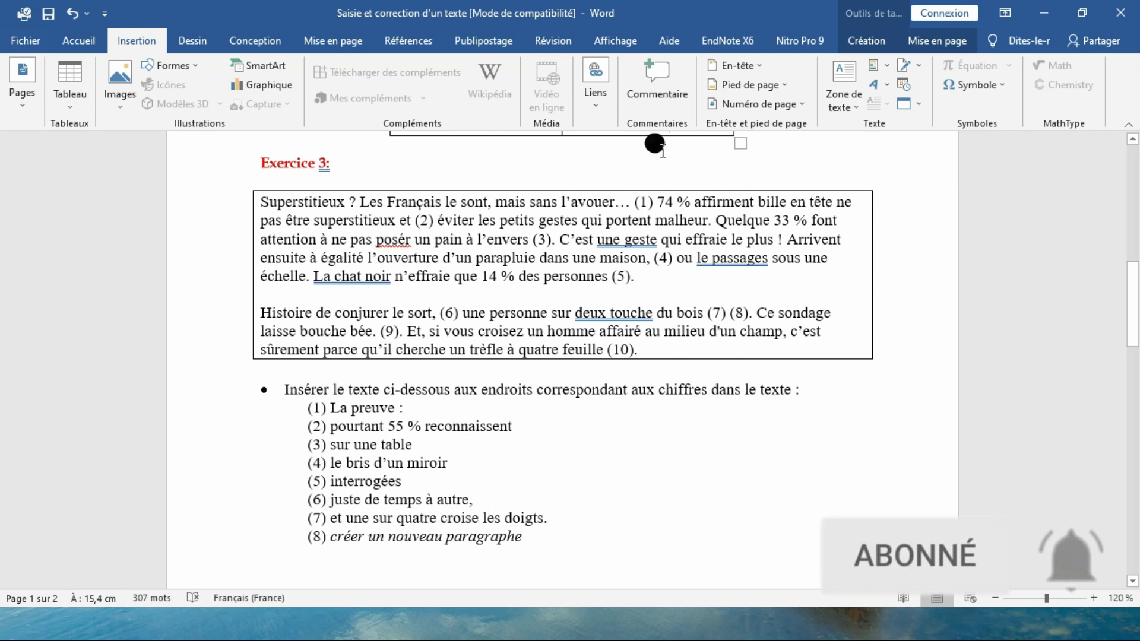
{"action": "scroll", "coordinate": [470, 333], "scroll_direction": "down", "scroll_amount": 1}
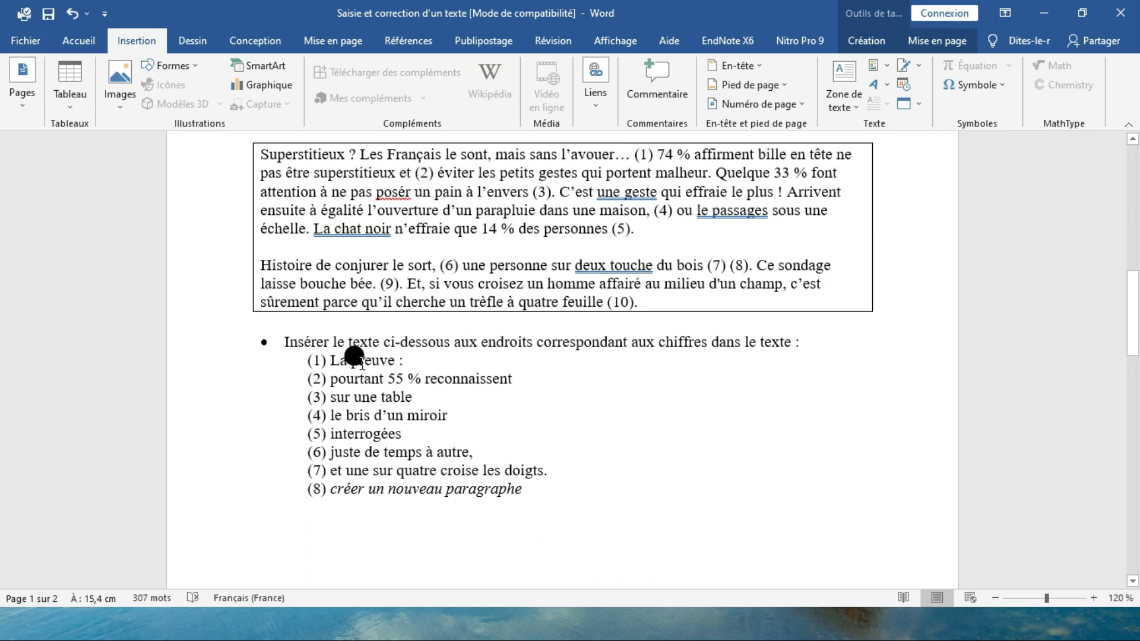
{"action": "left_click_drag", "start_coordinate": [383, 358], "coordinate": [330, 357]}
{"action": "right_click", "coordinate": [352, 359]}
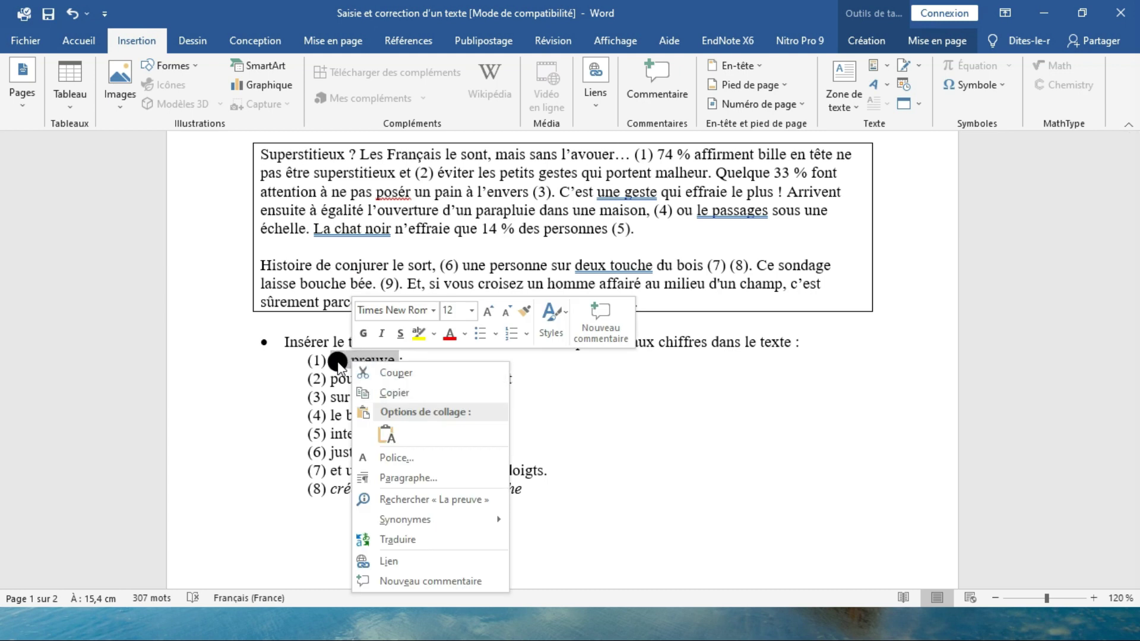
{"action": "left_click", "coordinate": [394, 374]}
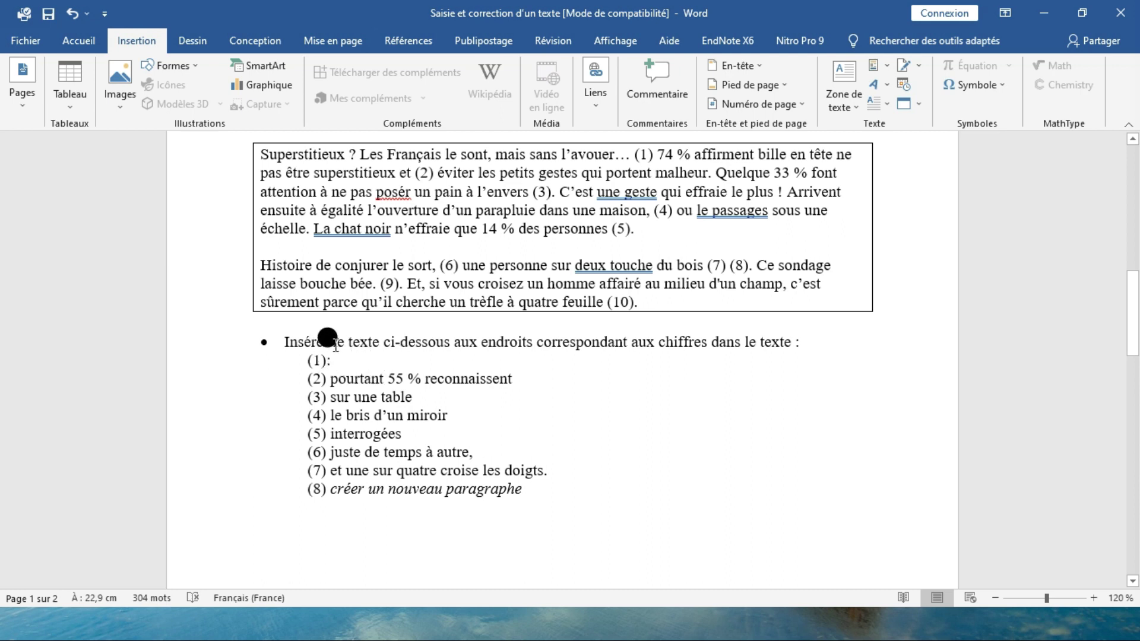
{"action": "left_click", "coordinate": [73, 13]}
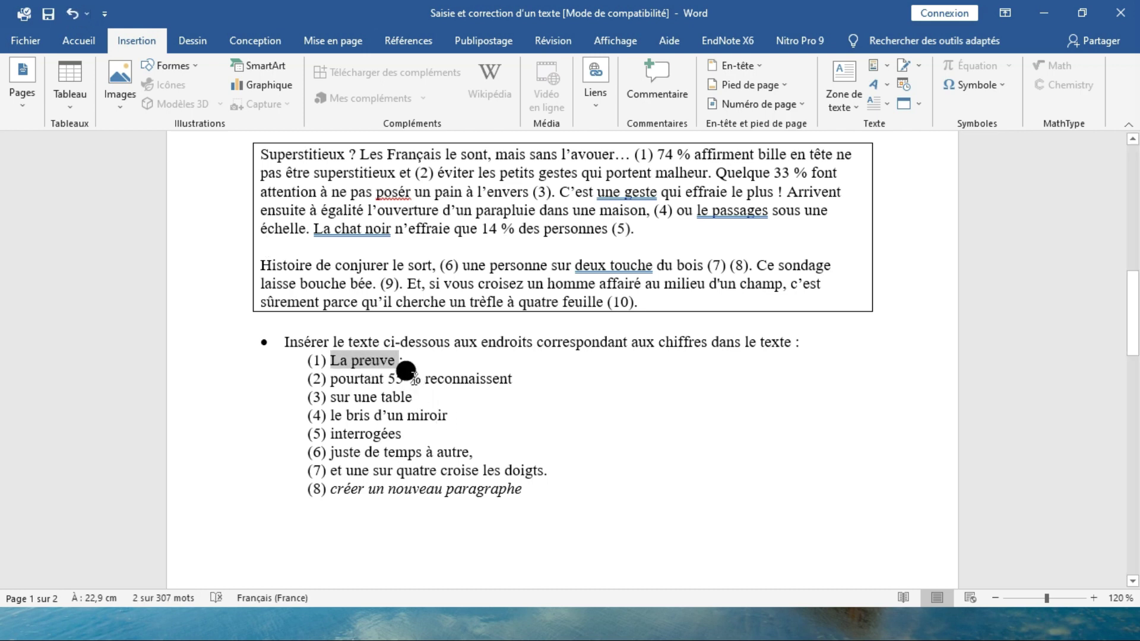
Copy "La preuve :", including its colon, from item (1) of the Exercise 3 list.
{"action": "left_click", "coordinate": [399, 356]}
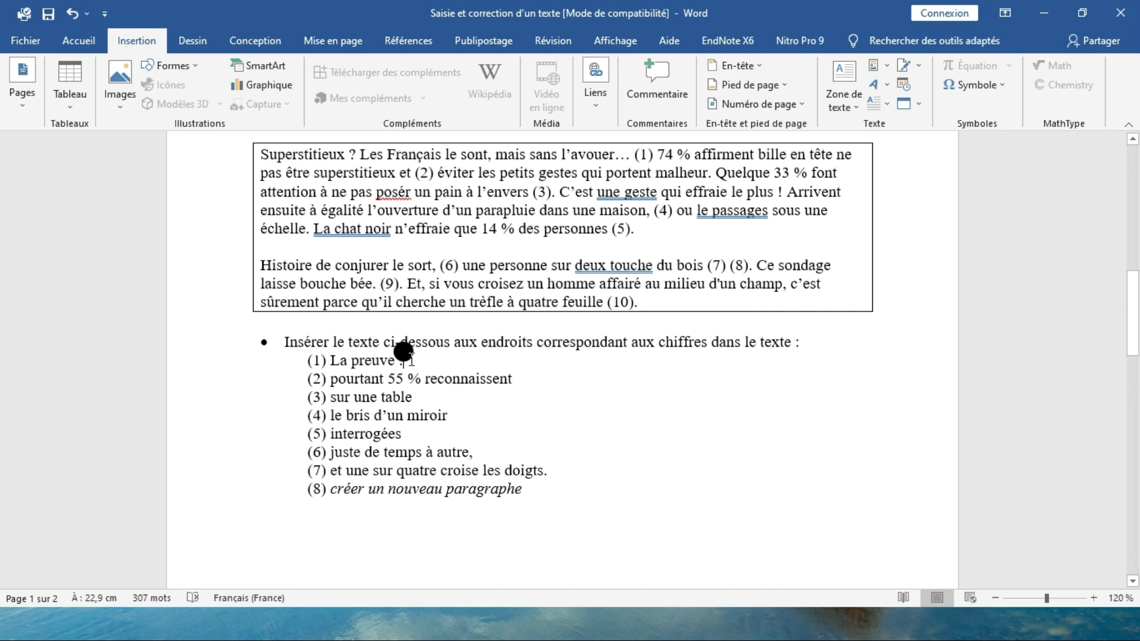
{"action": "left_click_drag", "start_coordinate": [399, 361], "coordinate": [339, 358]}
{"action": "right_click", "coordinate": [340, 360]}
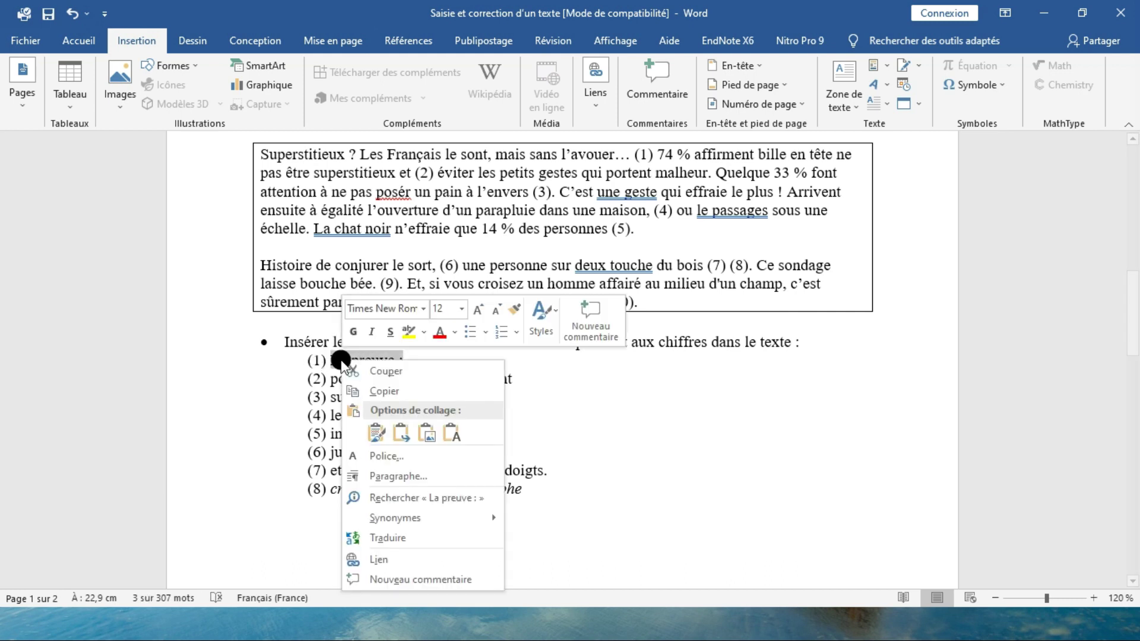
{"action": "left_click", "coordinate": [388, 391]}
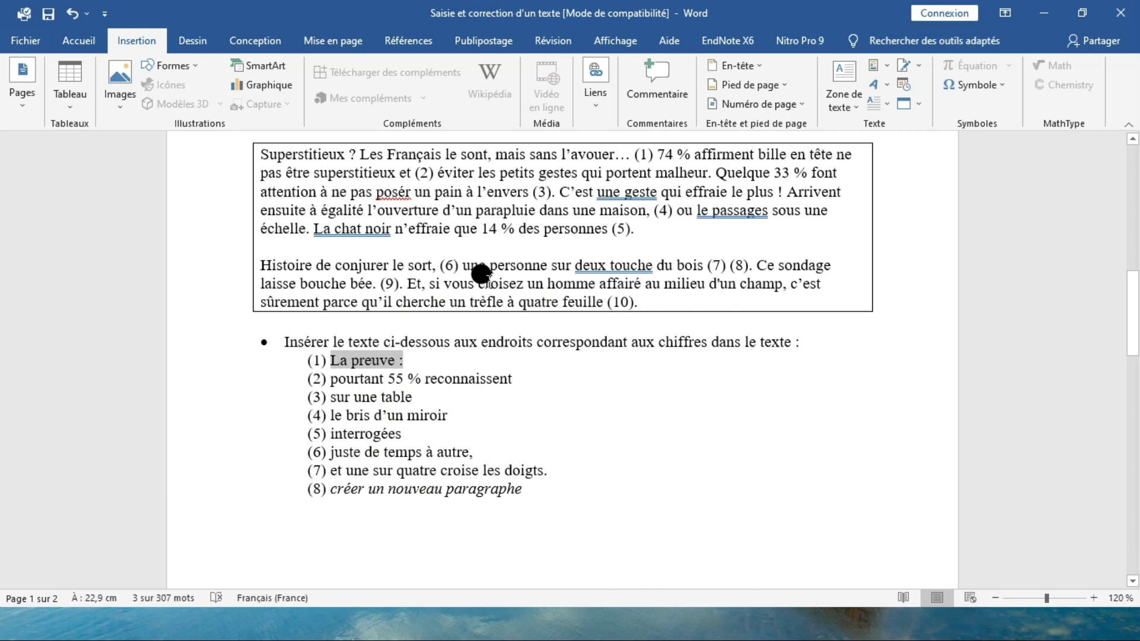
Replace the marker (1) after "sans l'avouer…" with the copied "La preuve :", keeping its source formatting.
{"action": "left_click_drag", "start_coordinate": [655, 154], "coordinate": [639, 159]}
{"action": "right_click", "coordinate": [639, 158]}
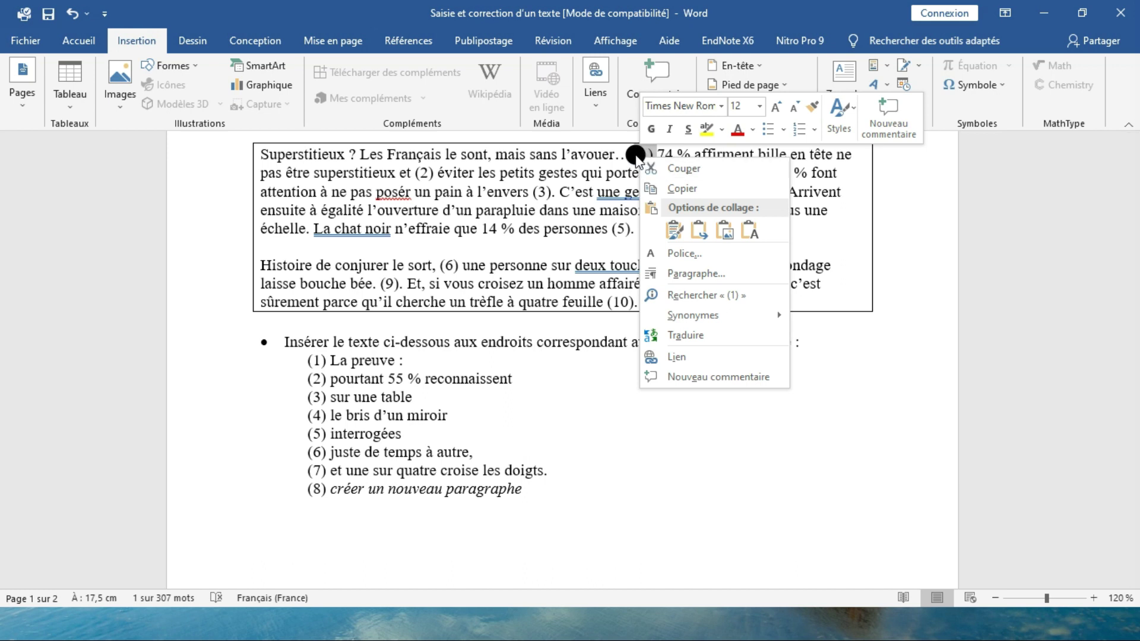
{"action": "key", "text": "Escape"}
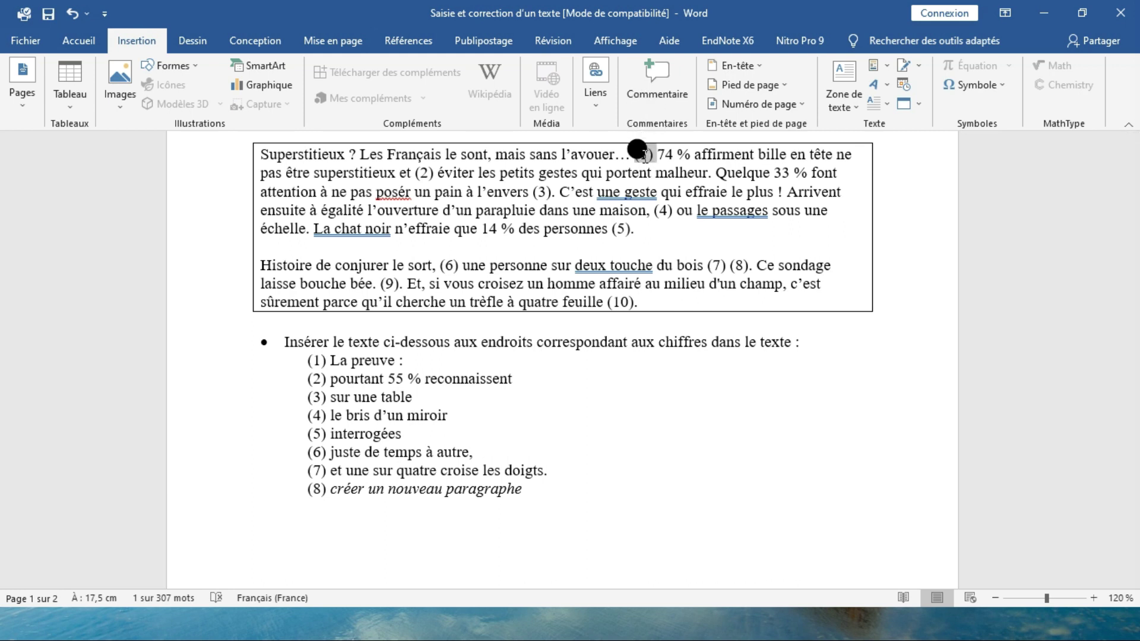
{"action": "key", "text": "Delete"}
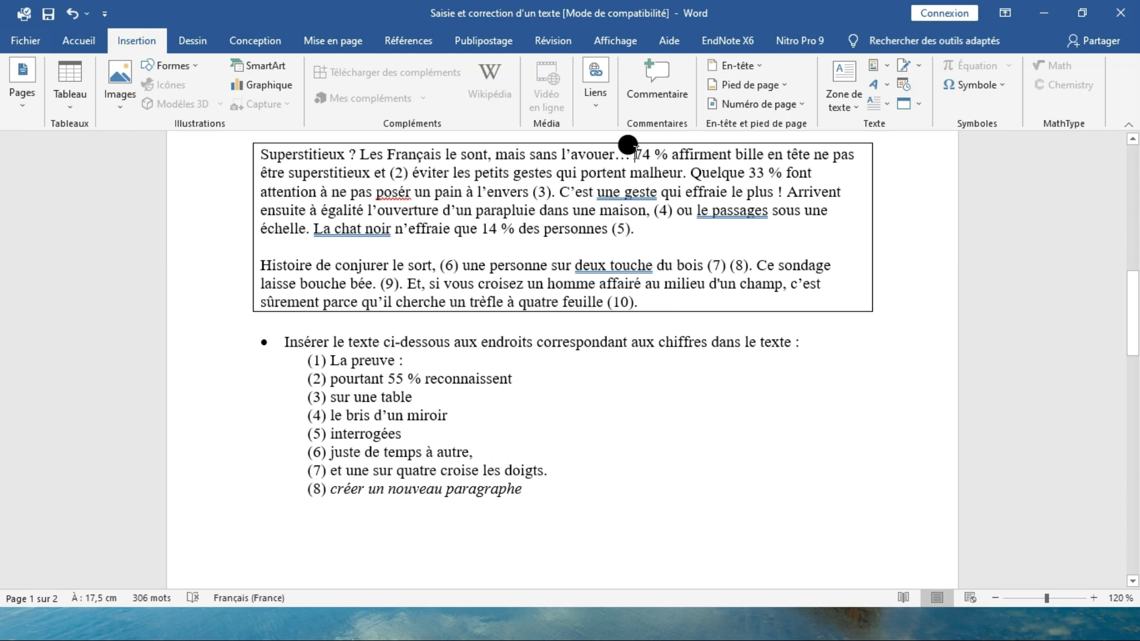
{"action": "right_click", "coordinate": [632, 152]}
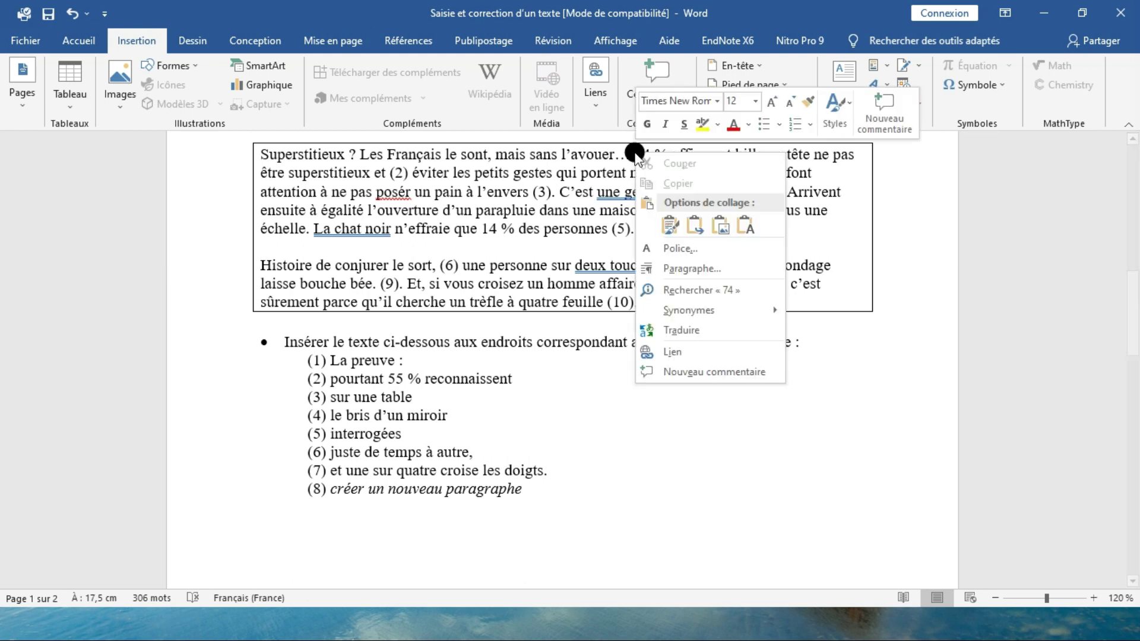
{"action": "left_click", "coordinate": [672, 228]}
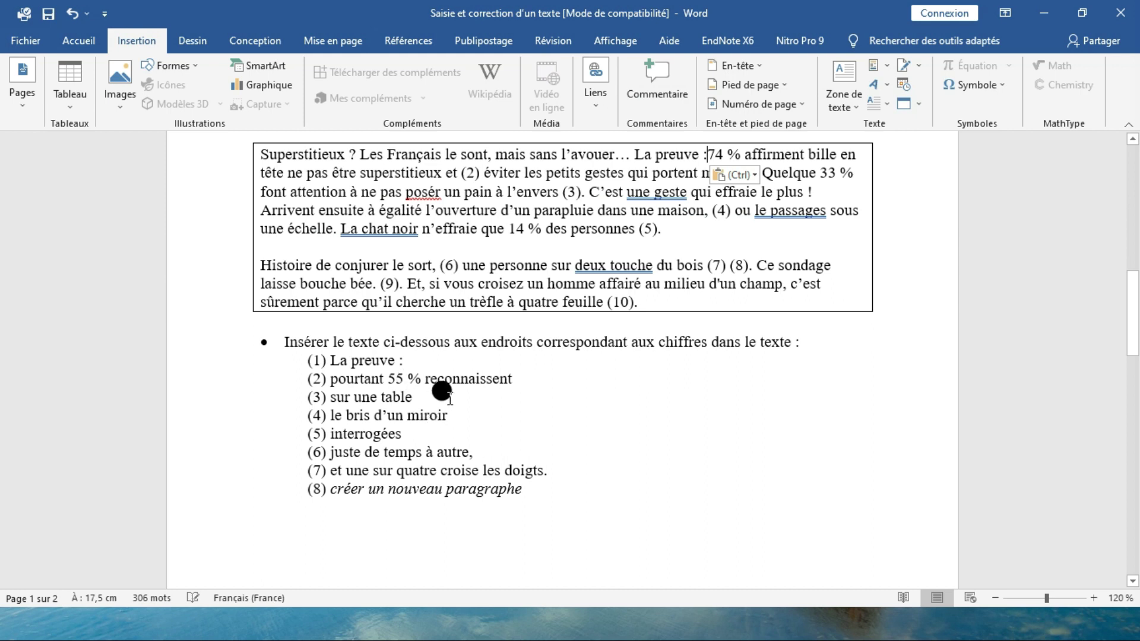
Replace the marker (2) in the boxed text with "pourtant 55 % reconnaissent" copied from the list, keeping its source formatting.
{"action": "left_click_drag", "start_coordinate": [514, 373], "coordinate": [354, 372]}
{"action": "key", "text": "ctrl+c"}
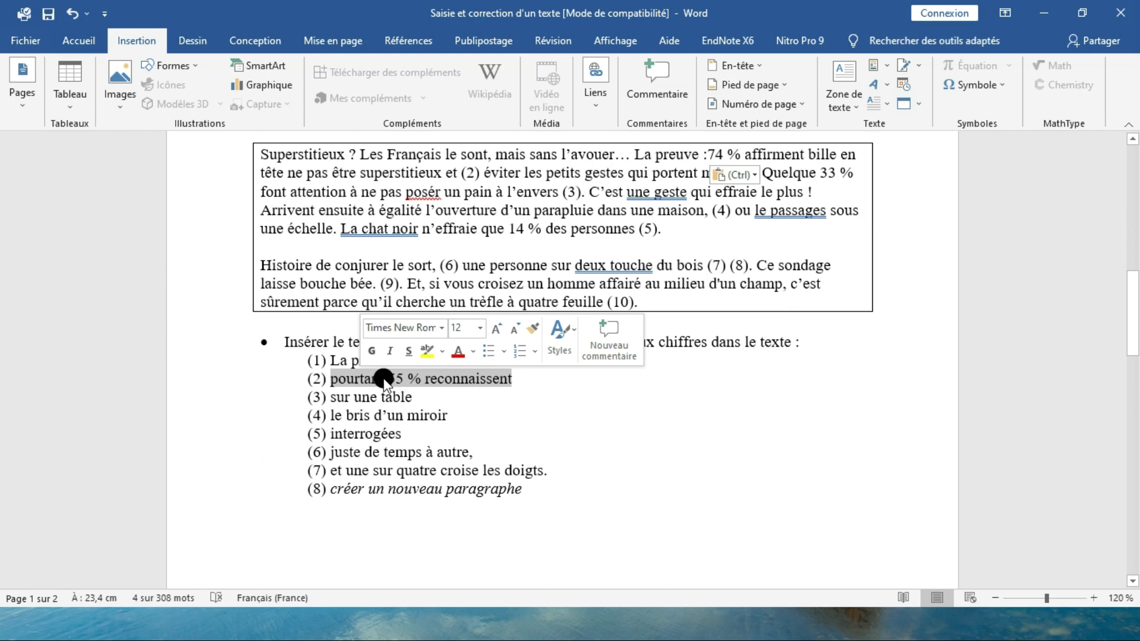
{"action": "scroll", "coordinate": [385, 380], "scroll_direction": "up", "scroll_amount": 1}
{"action": "right_click", "coordinate": [415, 426]}
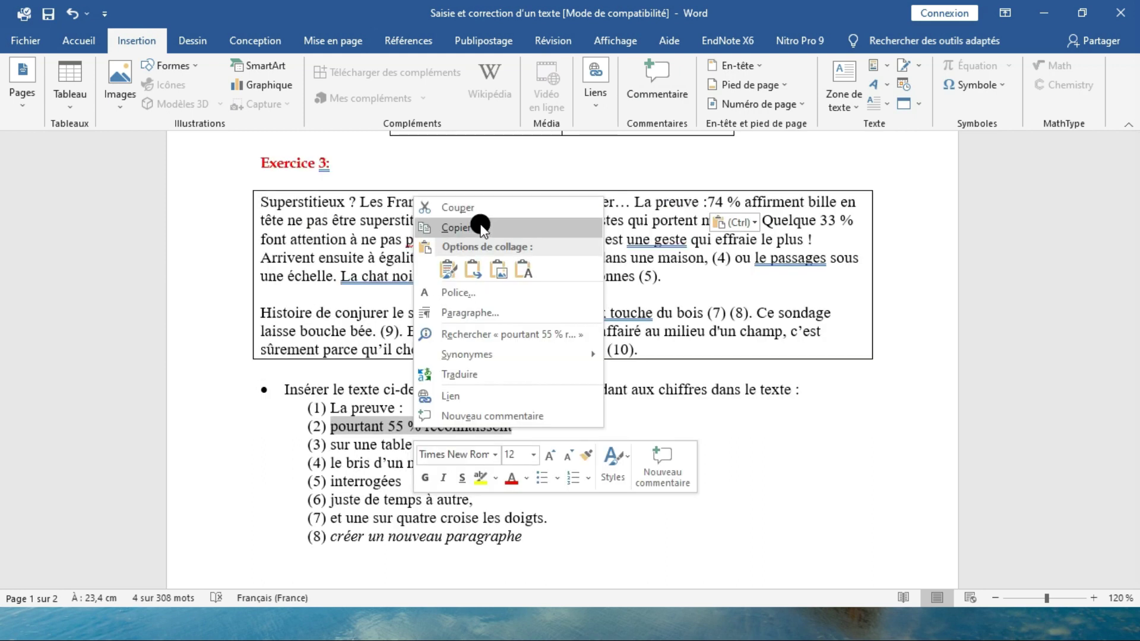
{"action": "left_click", "coordinate": [479, 227]}
{"action": "left_click_drag", "start_coordinate": [484, 220], "coordinate": [463, 221]}
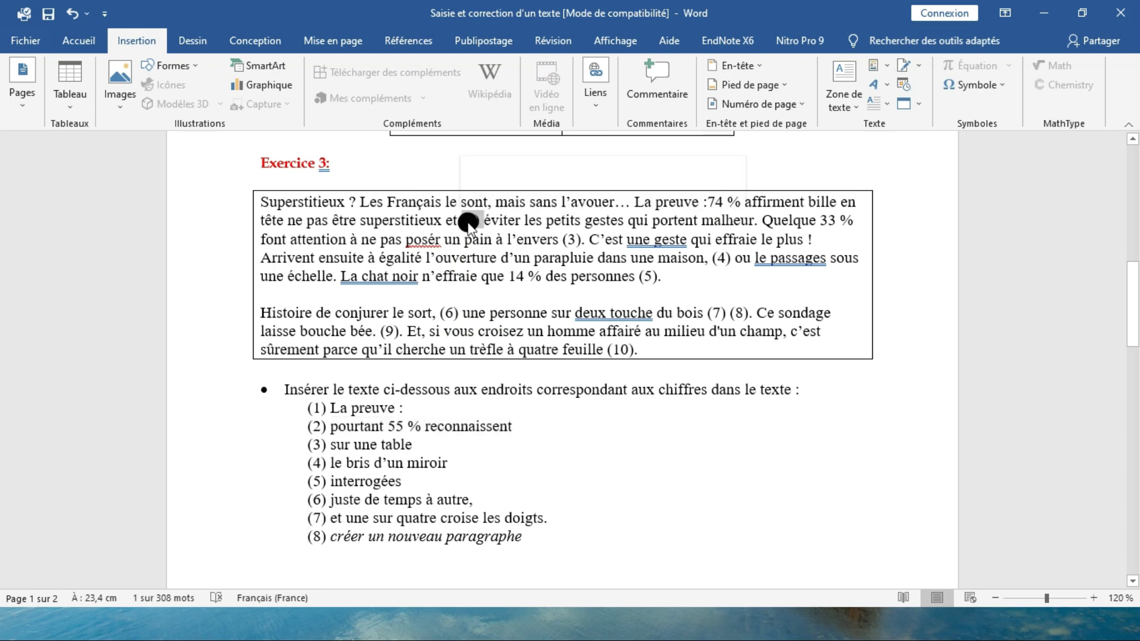
{"action": "right_click", "coordinate": [468, 221]}
{"action": "left_click", "coordinate": [505, 293]}
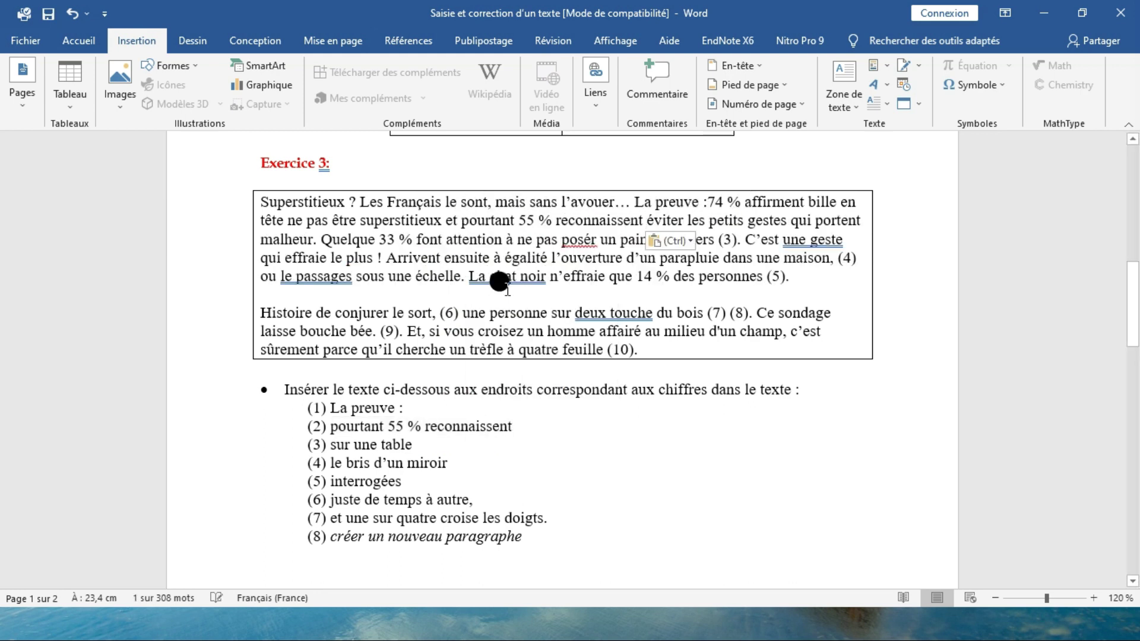
Copy "sur une table" from list item (3) and paste it over the marker (3) after "un pain à l'envers".
{"action": "left_click", "coordinate": [334, 445]}
{"action": "key", "text": "shift+End"}
{"action": "key", "text": "ctrl+c"}
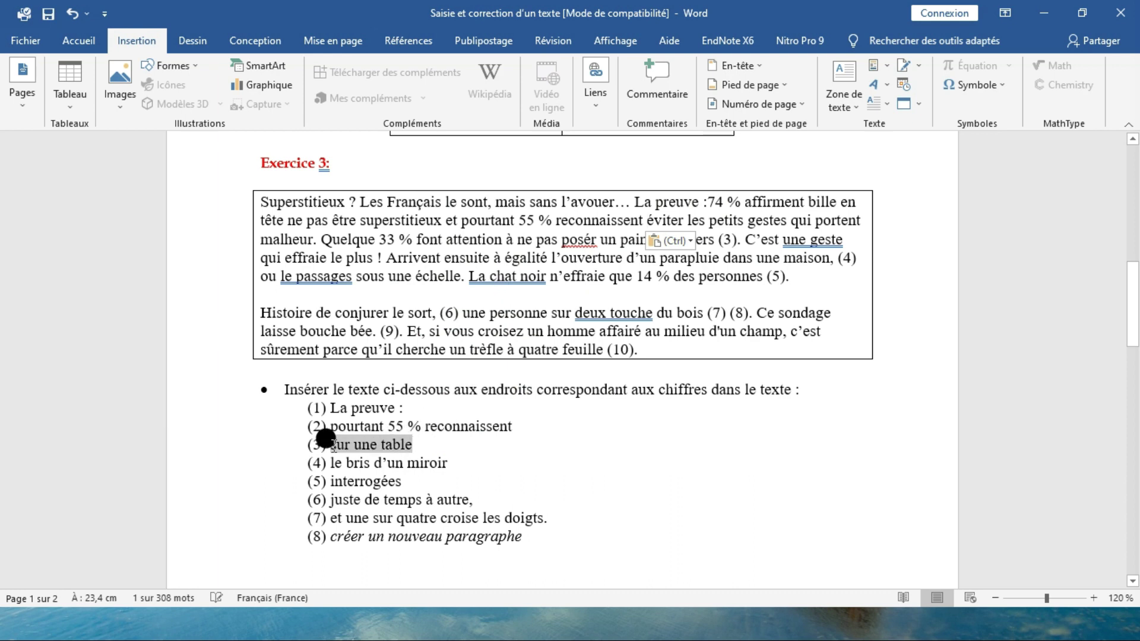
{"action": "right_click", "coordinate": [333, 446]}
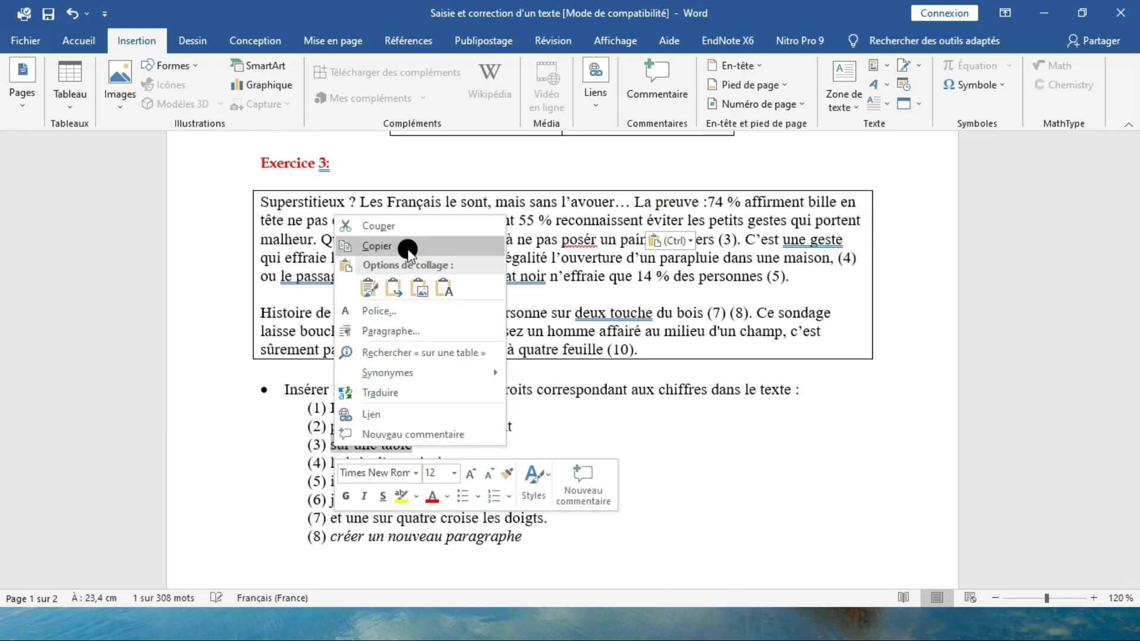
{"action": "left_click", "coordinate": [377, 246]}
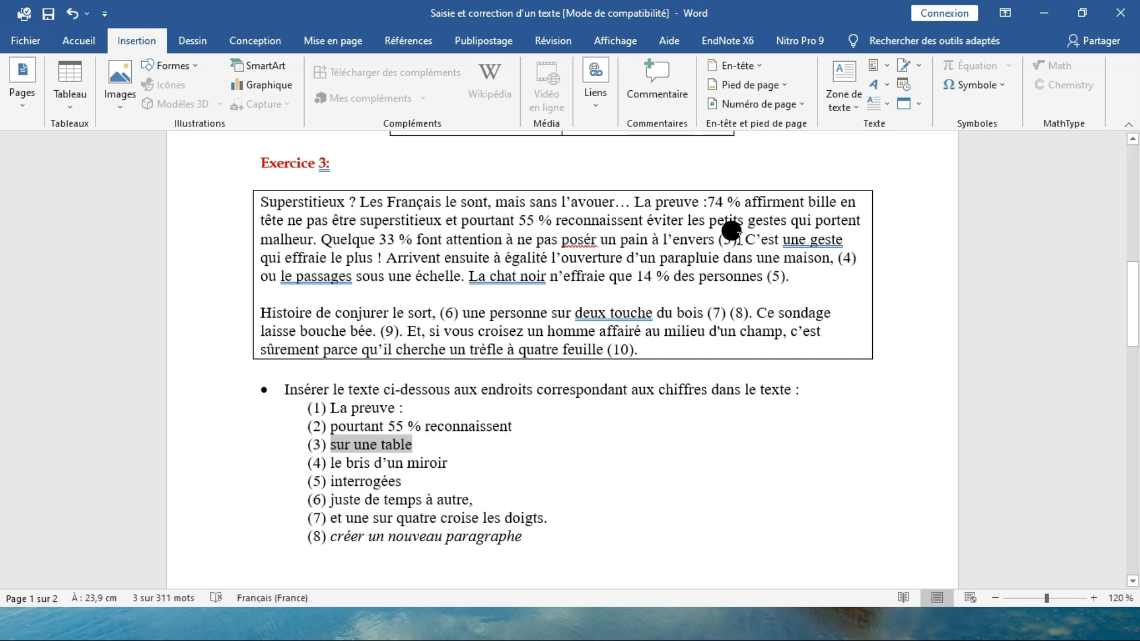
{"action": "left_click_drag", "start_coordinate": [717, 229], "coordinate": [731, 232]}
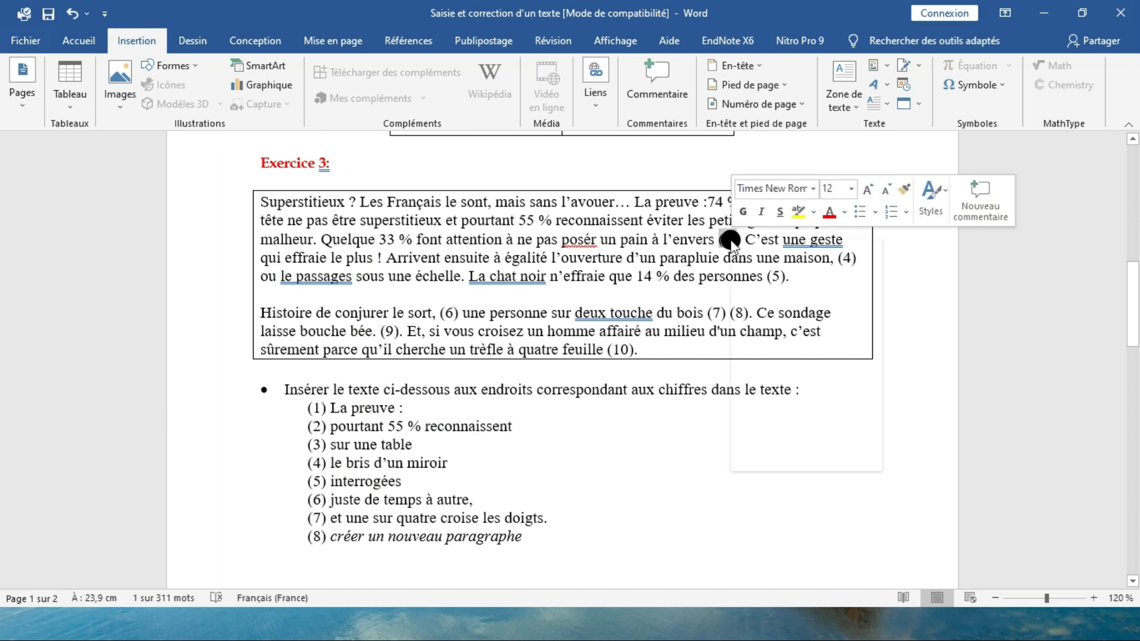
{"action": "key", "text": "ctrl+v"}
Copy "le bris d'un miroir" from list item (4) and paste it over the marker (4) after "dans une maison,", keeping source formatting.
{"action": "left_click_drag", "start_coordinate": [331, 482], "coordinate": [446, 482]}
{"action": "right_click", "coordinate": [445, 482]}
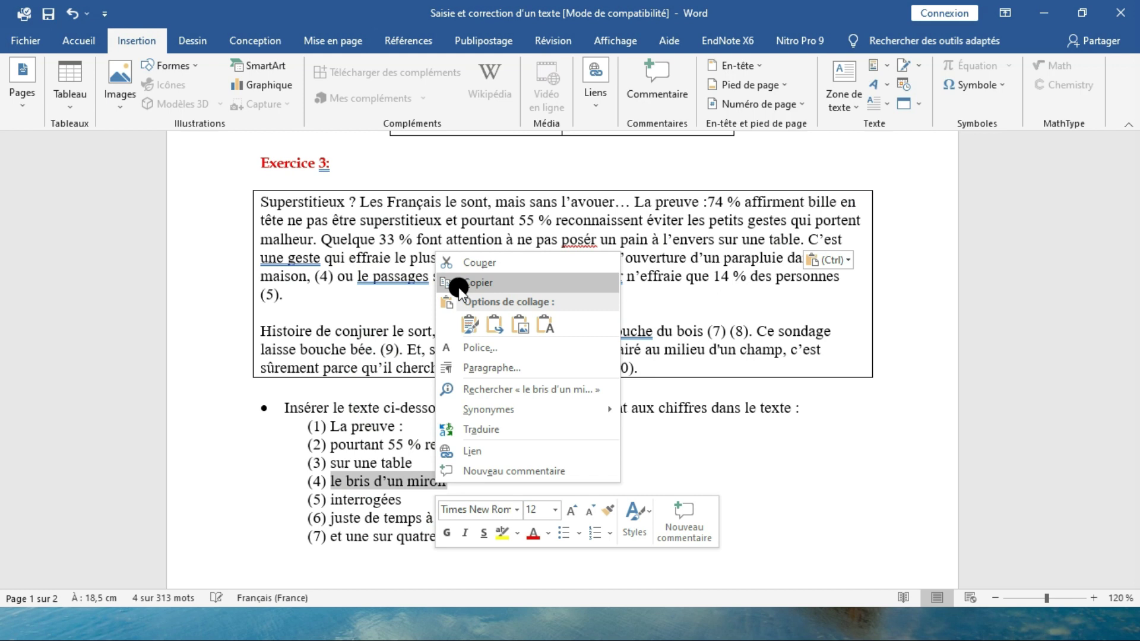
{"action": "left_click", "coordinate": [459, 287]}
{"action": "left_click_drag", "start_coordinate": [308, 272], "coordinate": [322, 272]}
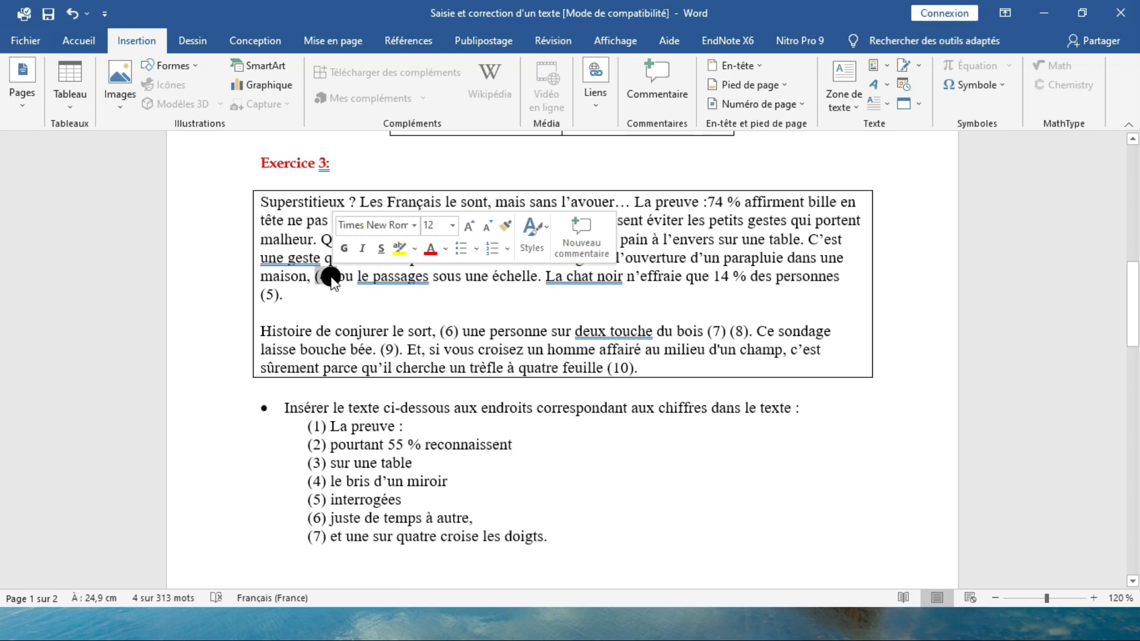
{"action": "right_click", "coordinate": [329, 275]}
{"action": "left_click", "coordinate": [378, 349]}
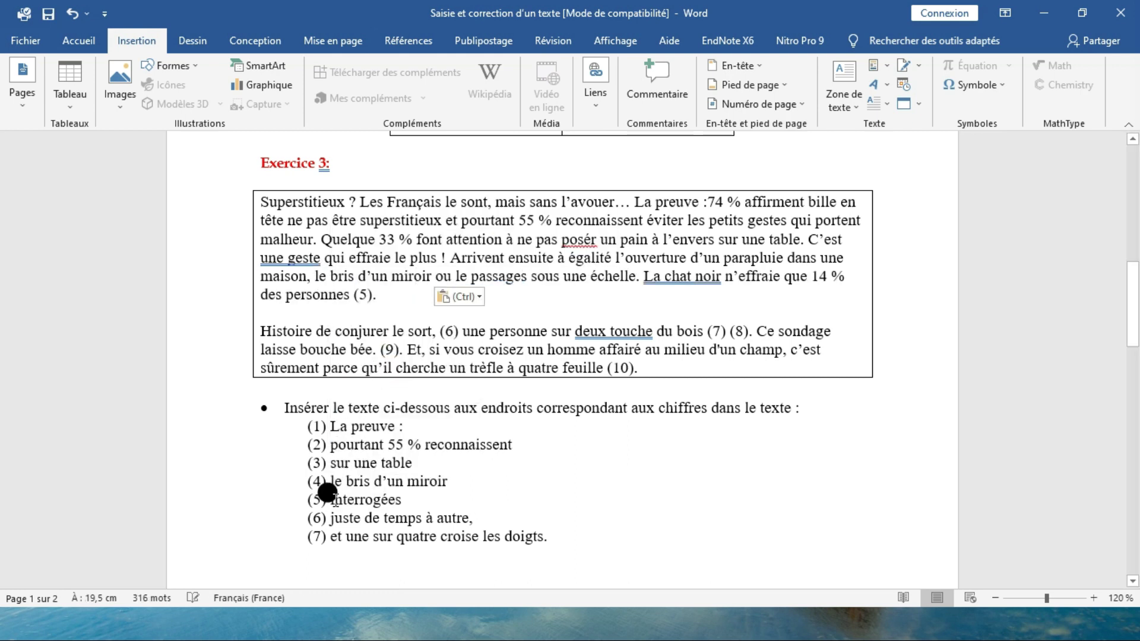
Copy "interrogées" from list item (5) and paste it over the marker (5) after "des personnes", keeping source formatting.
{"action": "left_click_drag", "start_coordinate": [324, 489], "coordinate": [402, 501]}
{"action": "key", "text": "ctrl+c"}
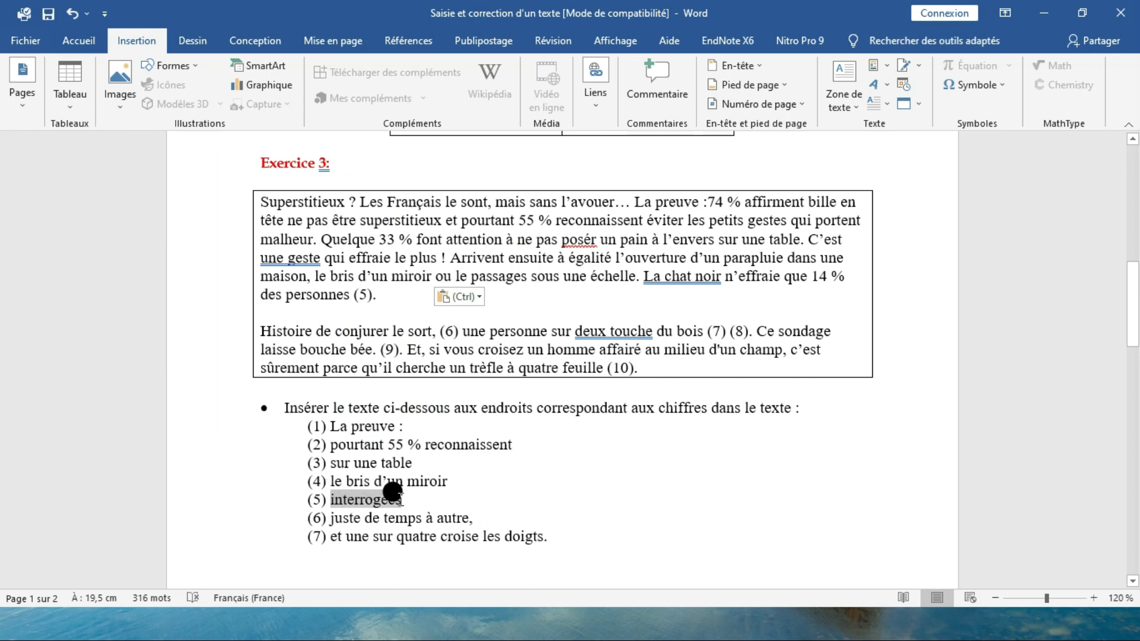
{"action": "right_click", "coordinate": [403, 473]}
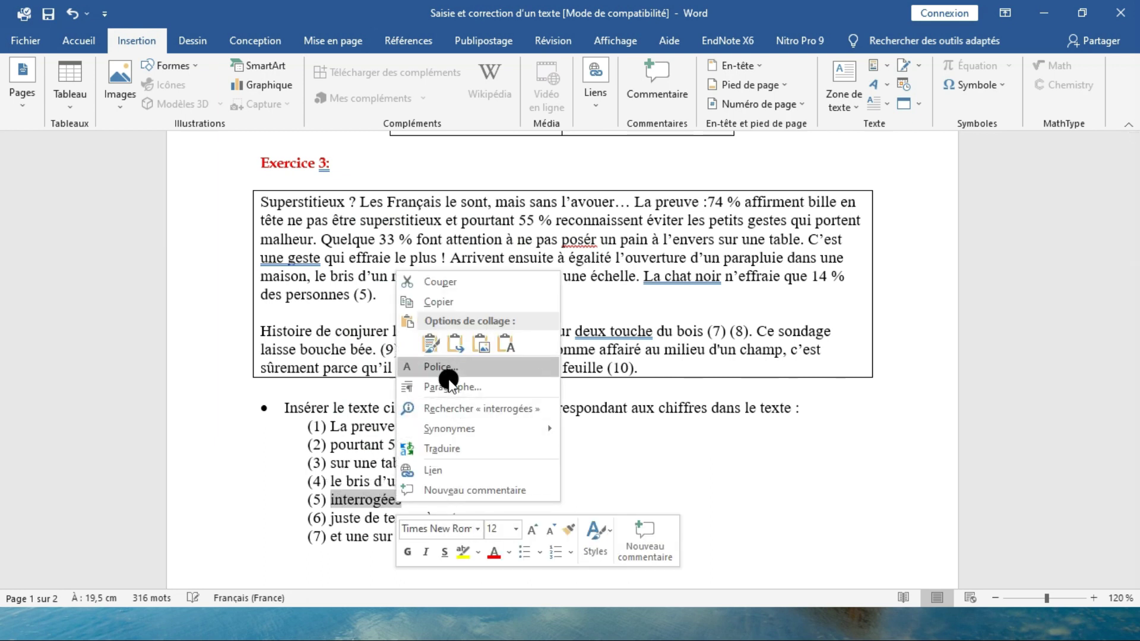
{"action": "left_click", "coordinate": [452, 301]}
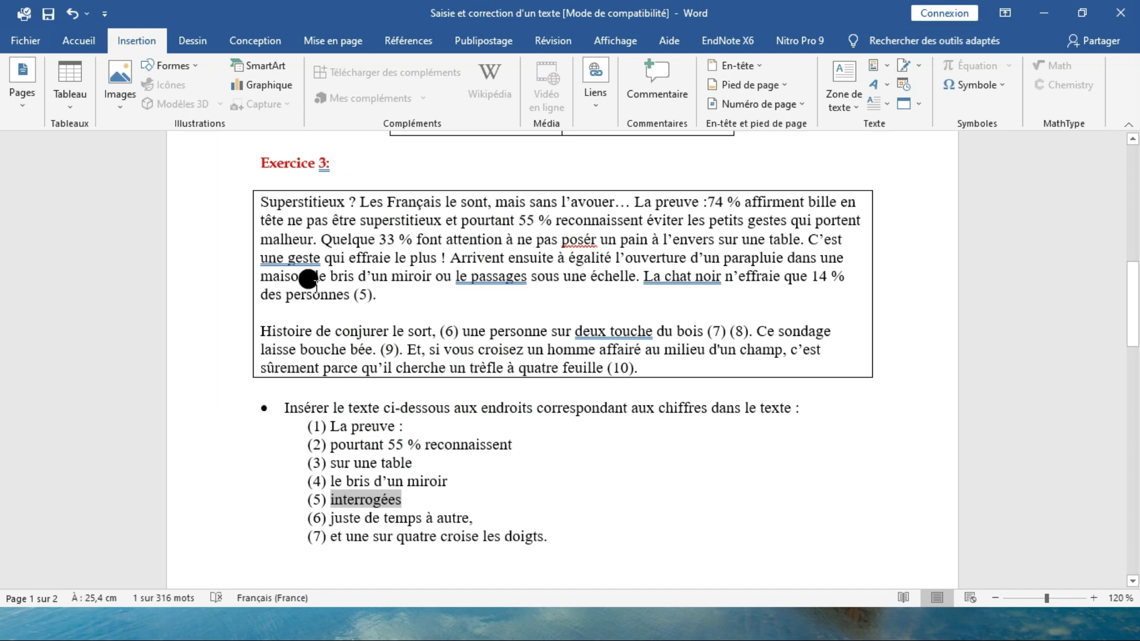
{"action": "left_click_drag", "start_coordinate": [347, 289], "coordinate": [361, 289]}
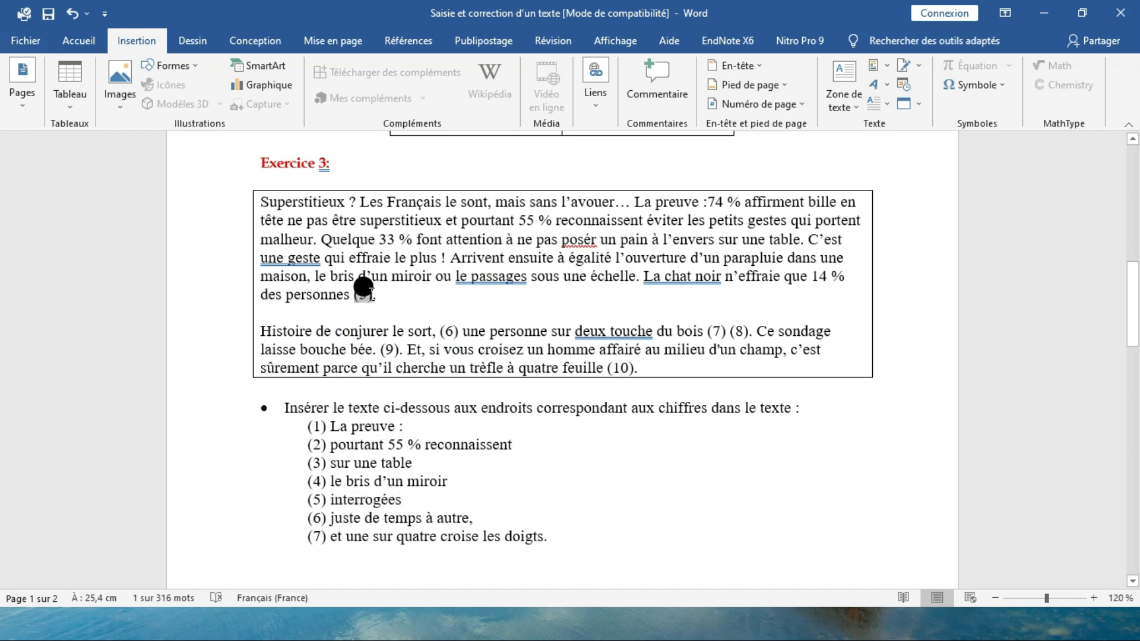
{"action": "right_click", "coordinate": [363, 289]}
{"action": "left_click", "coordinate": [401, 363]}
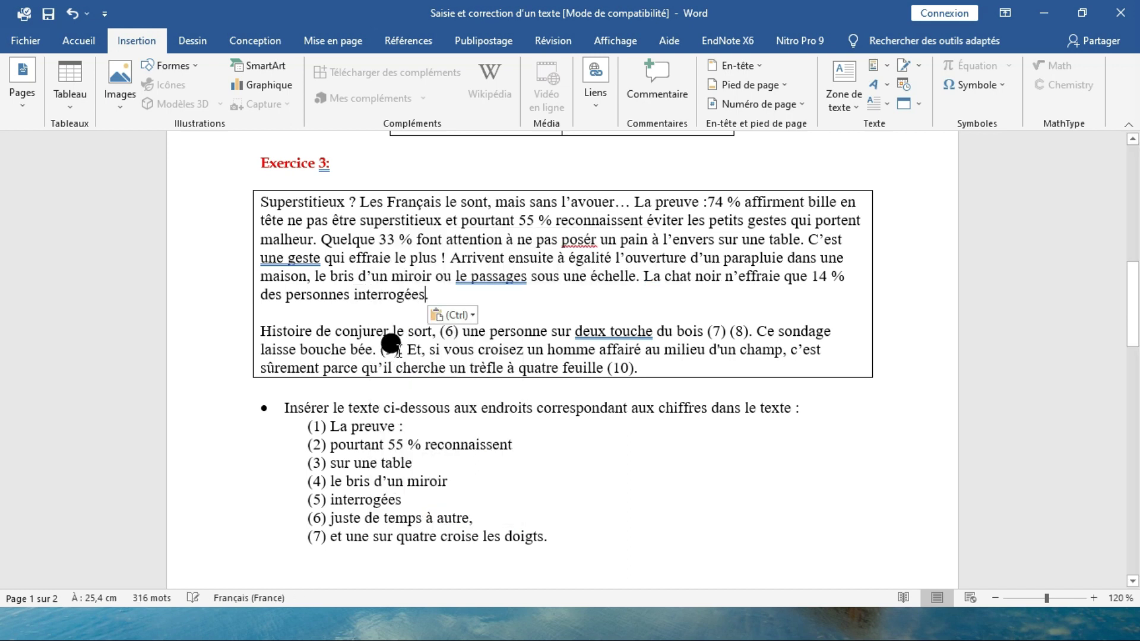
Replace the marker (6) after "conjurer le sort," with "juste de temps à autre" copied without its comma from the list, keeping source formatting.
{"action": "scroll", "coordinate": [356, 338], "scroll_direction": "down", "scroll_amount": 3}
{"action": "left_click_drag", "start_coordinate": [324, 365], "coordinate": [454, 374]}
{"action": "key", "text": "ctrl+c"}
{"action": "right_click", "coordinate": [457, 374]}
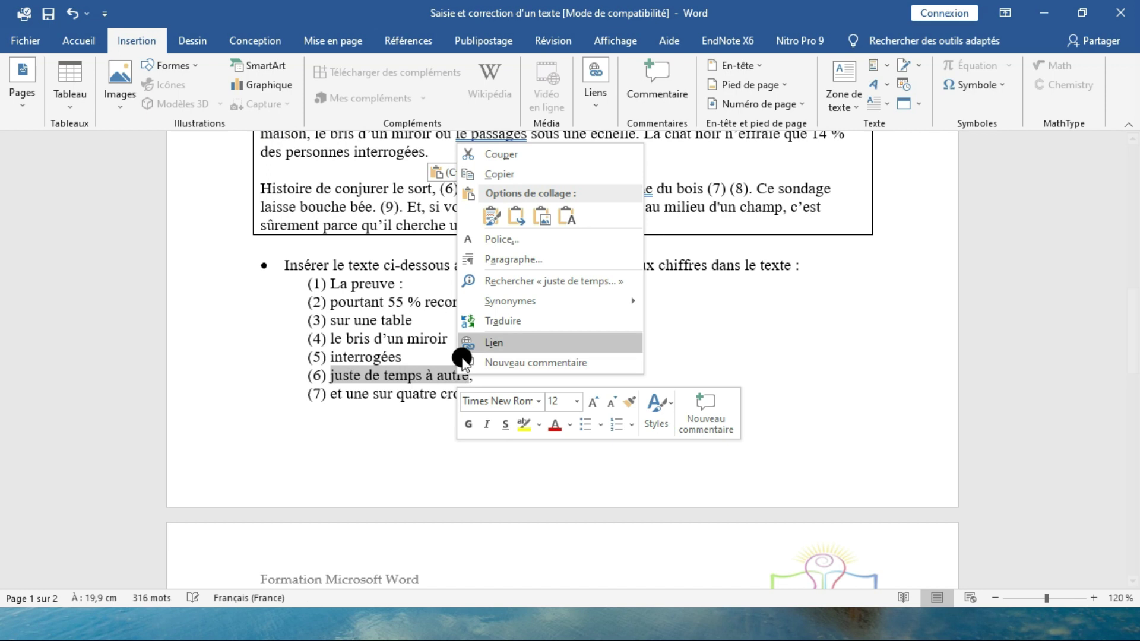
{"action": "left_click", "coordinate": [444, 181]}
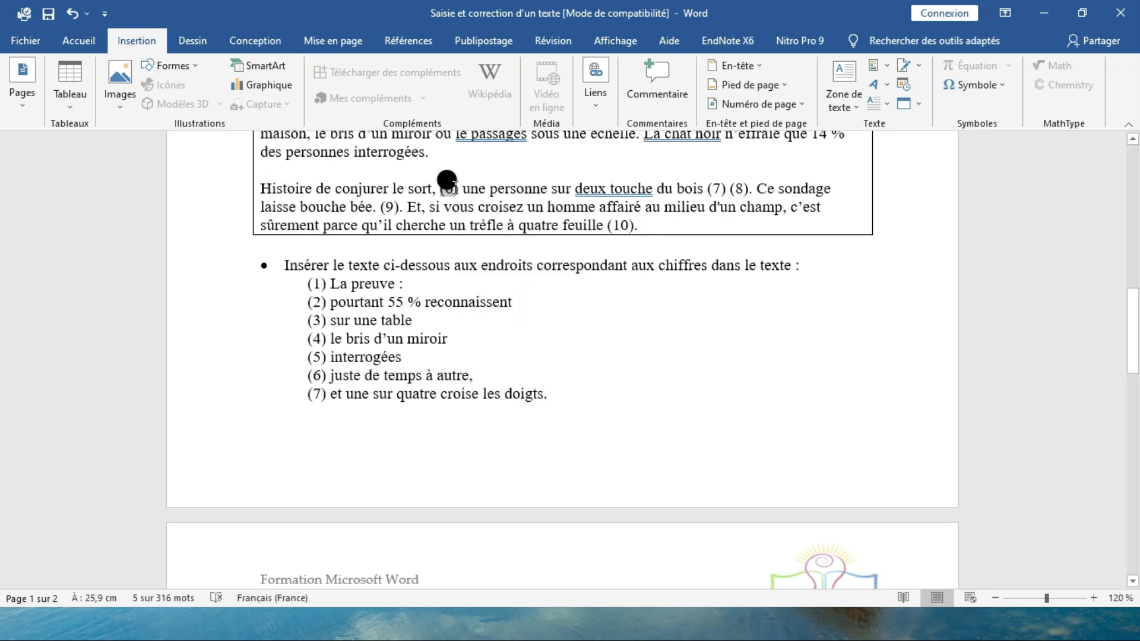
{"action": "double_click", "coordinate": [449, 184]}
{"action": "right_click", "coordinate": [451, 186]}
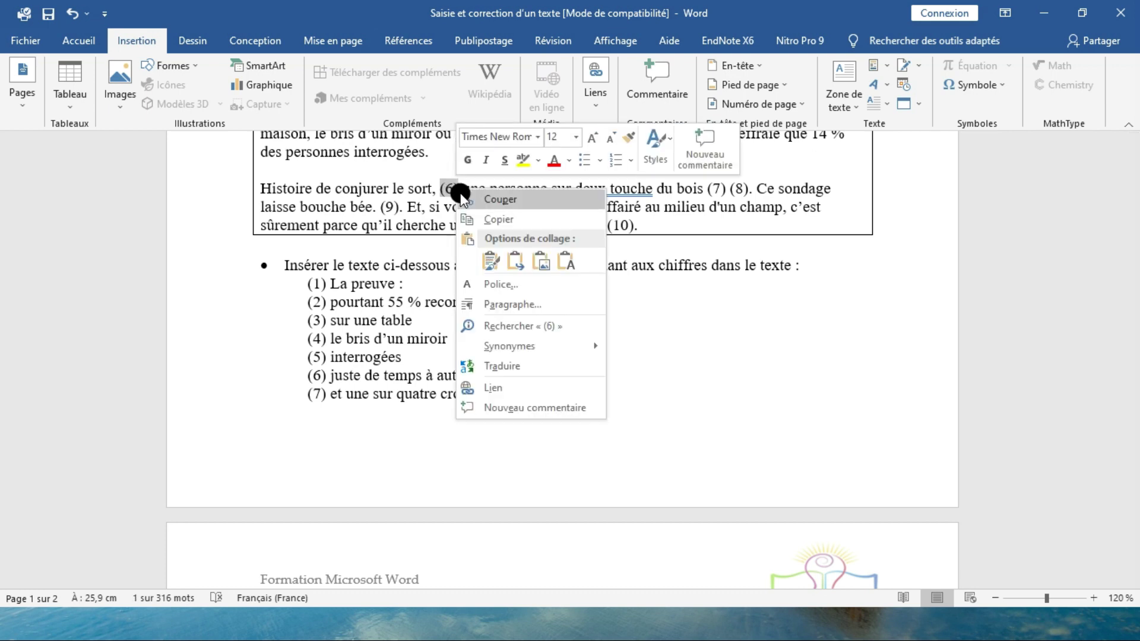
{"action": "left_click", "coordinate": [488, 259]}
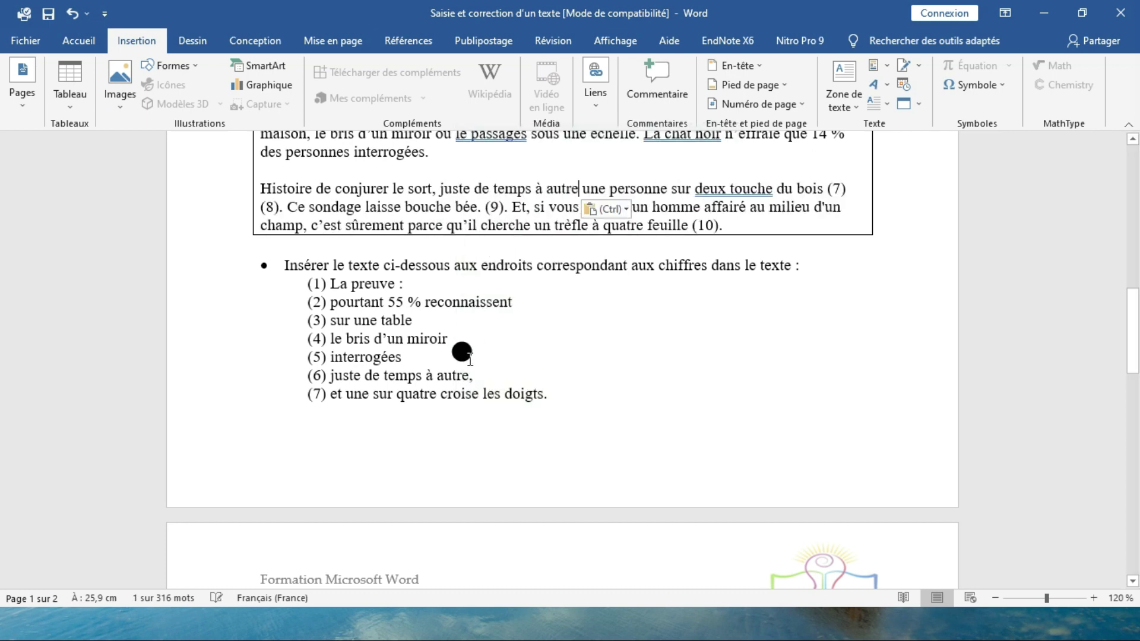
Replace the marker (7) after "du bois" with "et une sur quatre croise les doigts", copied without its full stop, keeping source formatting.
{"action": "left_click_drag", "start_coordinate": [334, 394], "coordinate": [532, 391]}
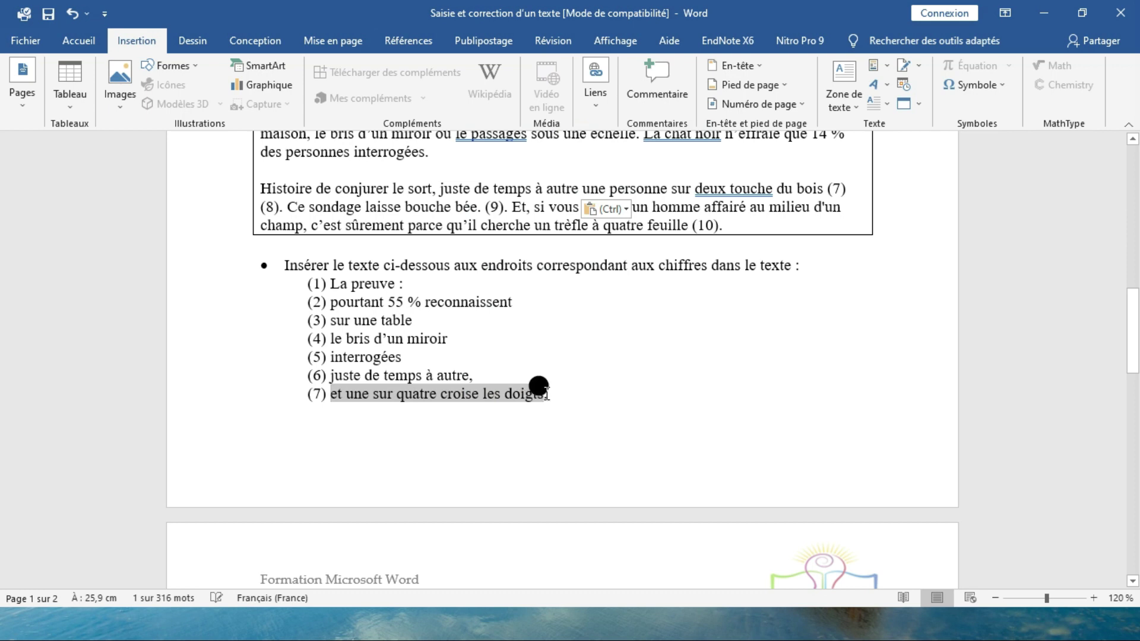
{"action": "left_click_drag", "start_coordinate": [536, 386], "coordinate": [536, 389]}
{"action": "right_click", "coordinate": [536, 390]}
{"action": "left_click", "coordinate": [576, 199]}
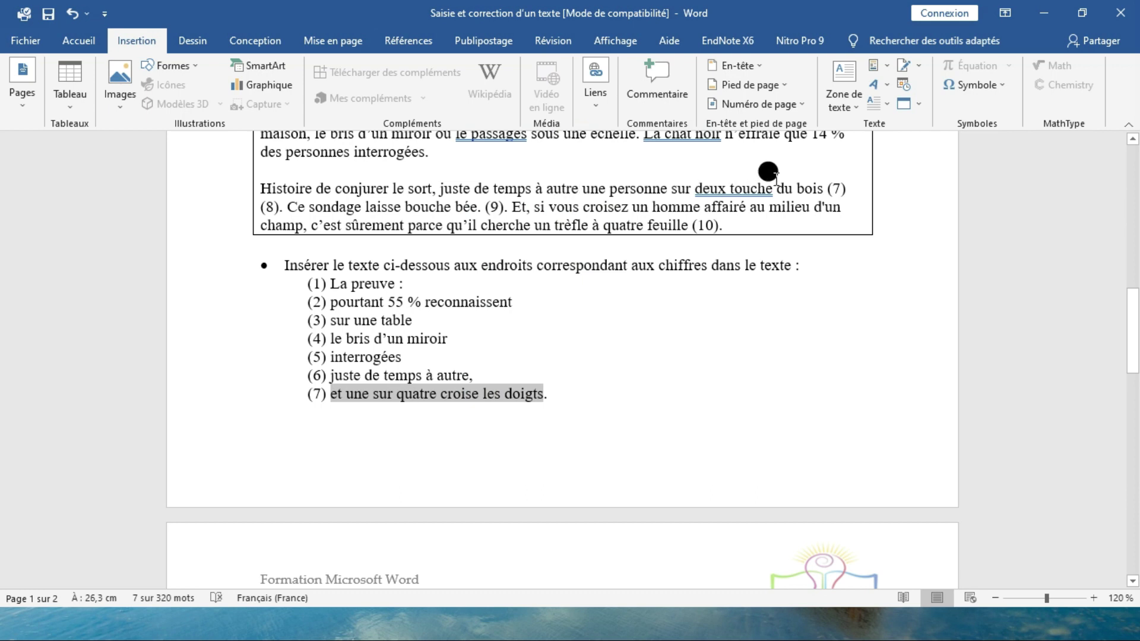
{"action": "left_click_drag", "start_coordinate": [824, 183], "coordinate": [841, 187]}
{"action": "right_click", "coordinate": [841, 188]}
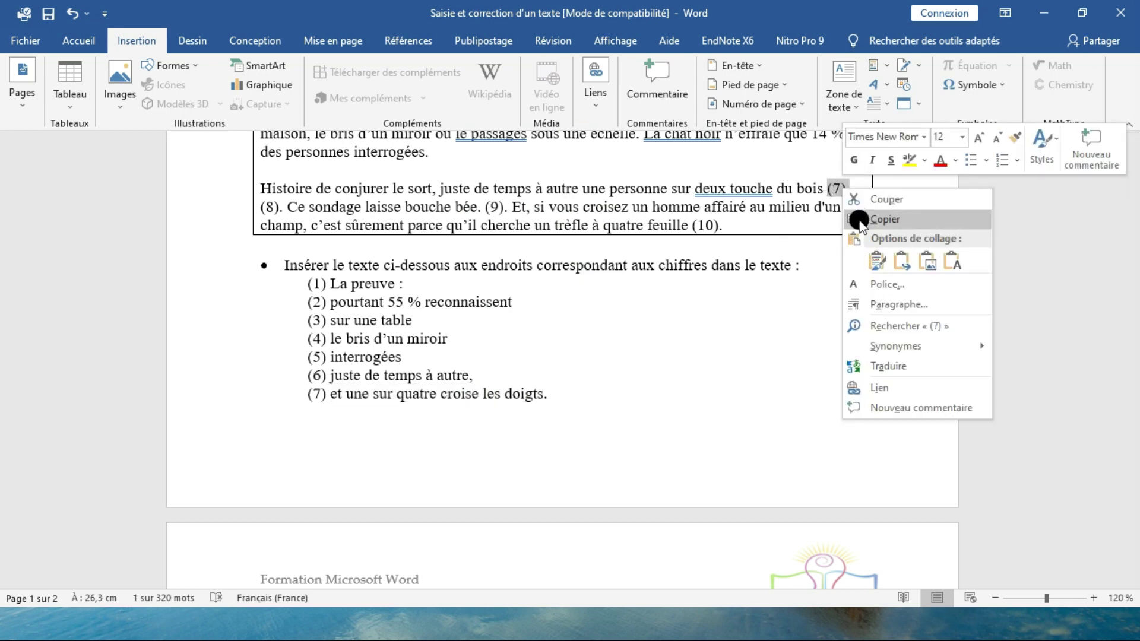
{"action": "left_click", "coordinate": [878, 259]}
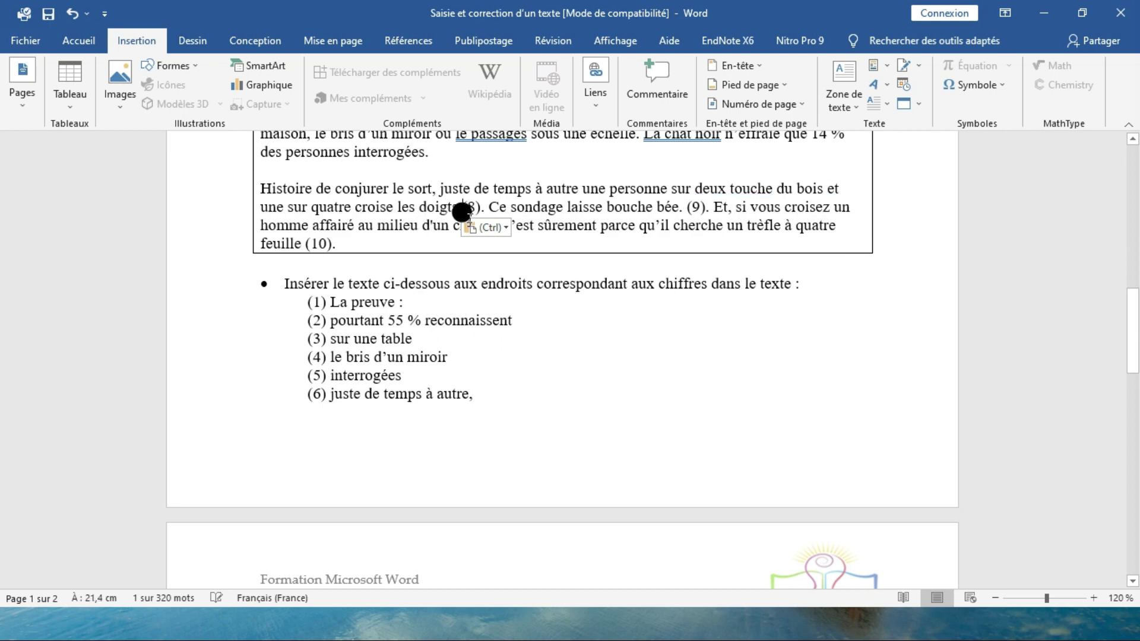
Copy the italic "créer un nouveau paragraphe" from list item (8) and paste it over the marker (8), keeping source formatting.
{"action": "scroll", "coordinate": [433, 323], "scroll_direction": "down", "scroll_amount": 3}
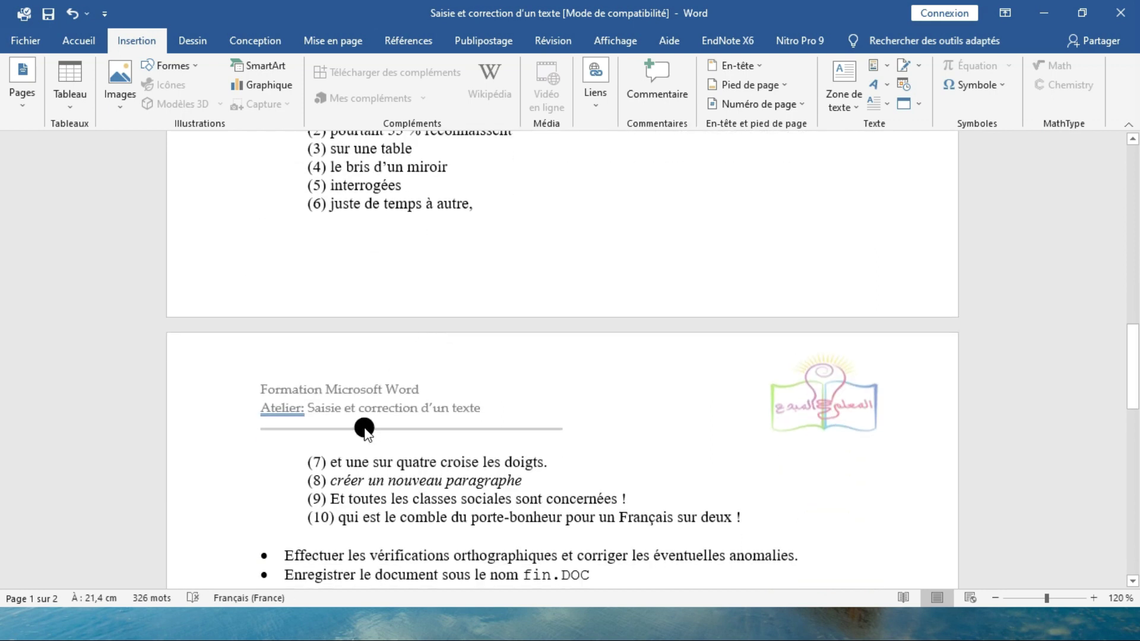
{"action": "scroll", "coordinate": [356, 427], "scroll_direction": "down", "scroll_amount": 2}
{"action": "left_click_drag", "start_coordinate": [328, 384], "coordinate": [497, 387]}
{"action": "key", "text": "ctrl+c"}
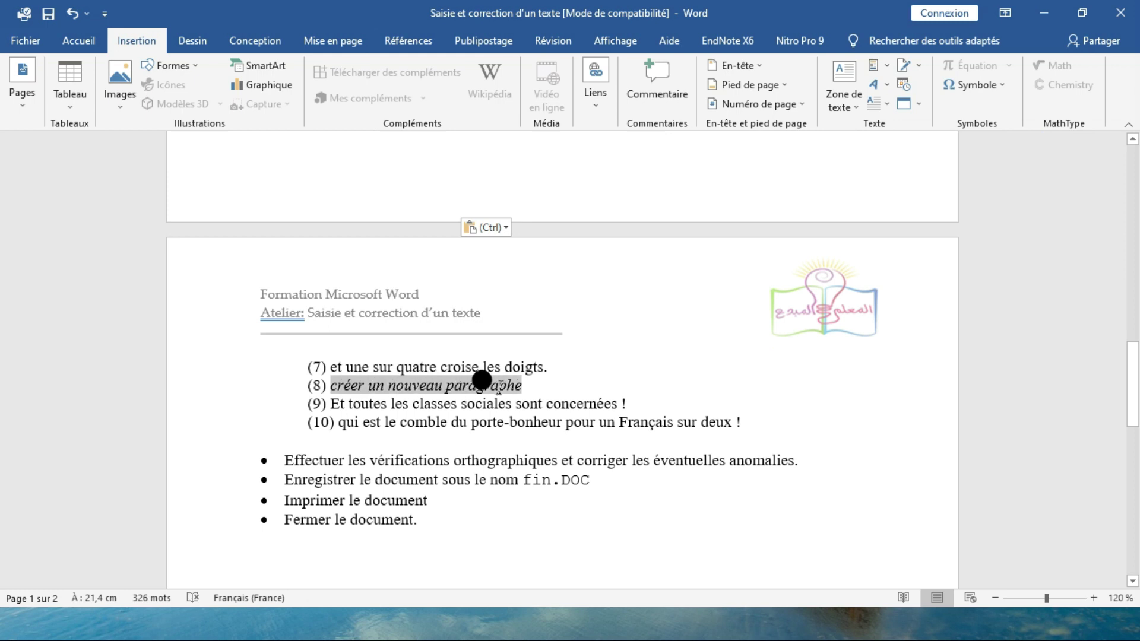
{"action": "right_click", "coordinate": [500, 387]}
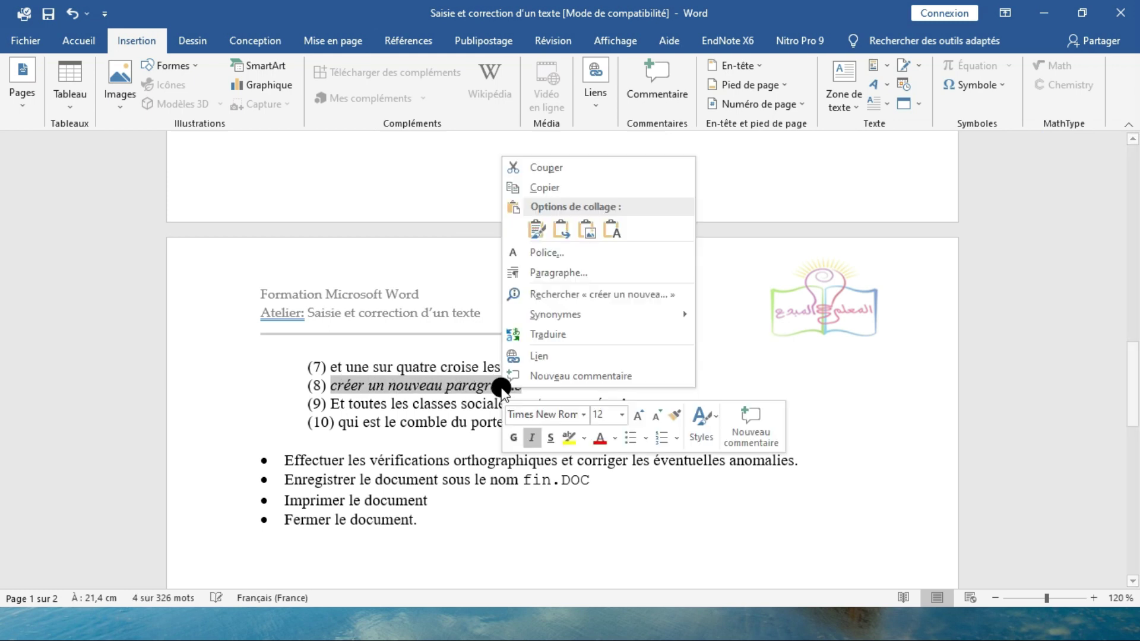
{"action": "left_click", "coordinate": [552, 195]}
{"action": "left_click_drag", "start_coordinate": [481, 350], "coordinate": [467, 350]}
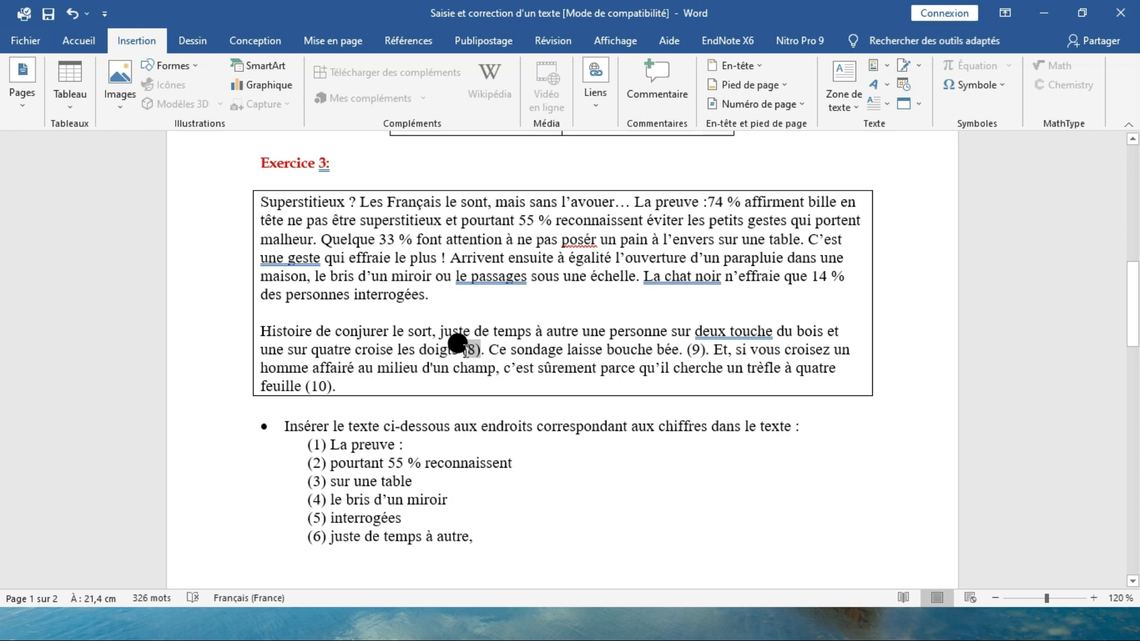
{"action": "left_click", "coordinate": [458, 343]}
{"action": "left_click_drag", "start_coordinate": [460, 340], "coordinate": [473, 343]}
{"action": "right_click", "coordinate": [473, 347]}
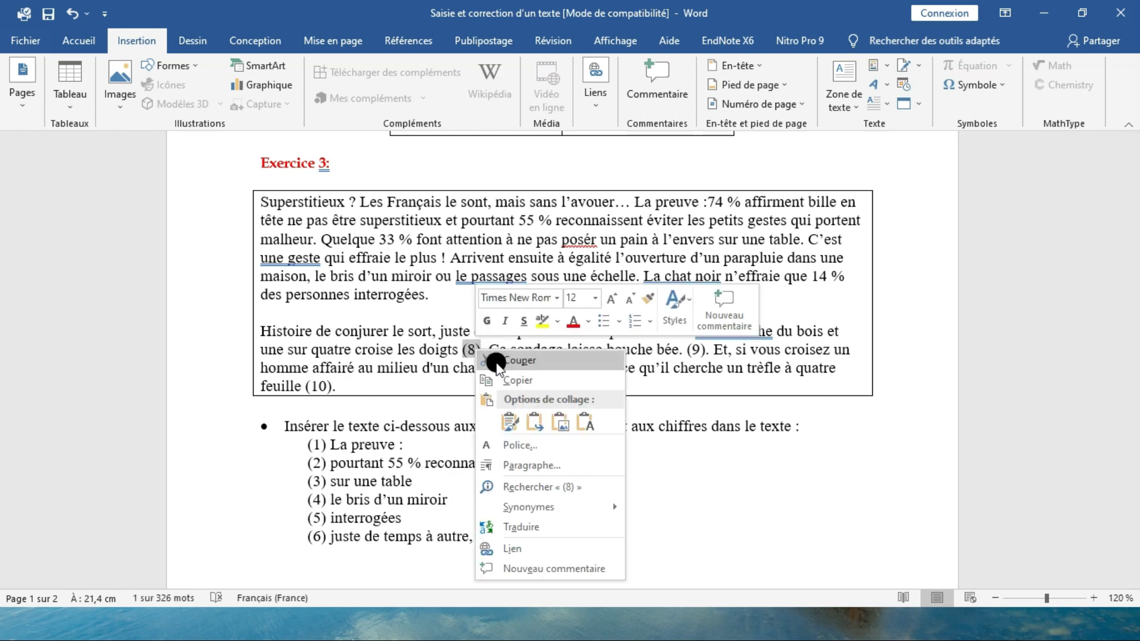
{"action": "left_click", "coordinate": [508, 423]}
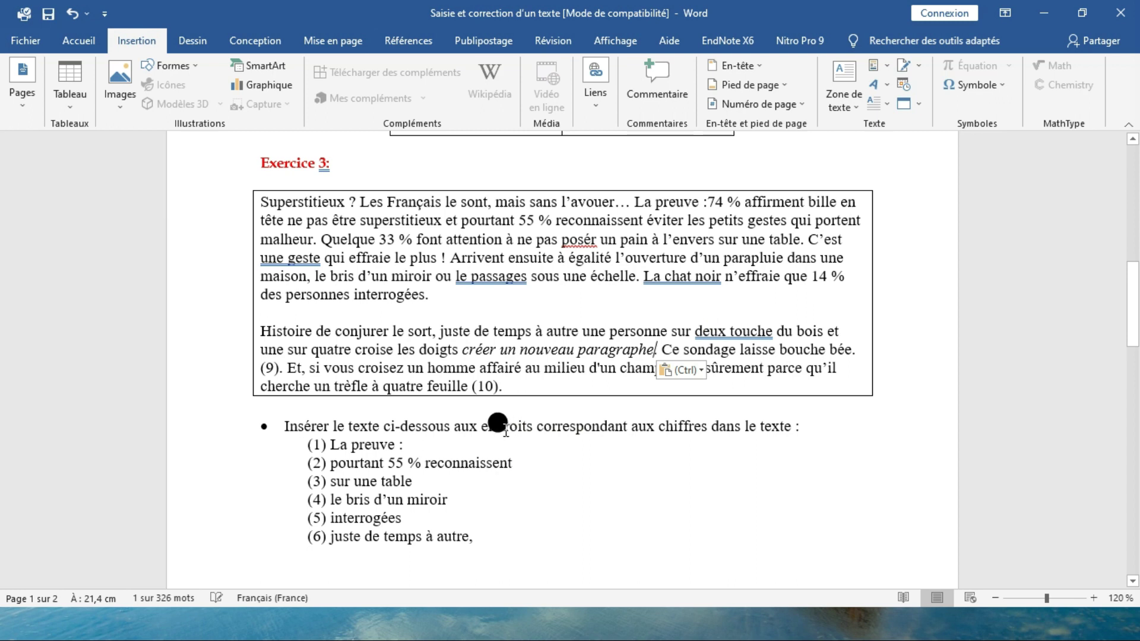
Copy "Et toutes les classes sociales sont concernées !" from list item (9) and paste it over the marker (9) after "bouche bée.".
{"action": "scroll", "coordinate": [497, 423], "scroll_direction": "down", "scroll_amount": 9}
{"action": "left_click_drag", "start_coordinate": [330, 403], "coordinate": [623, 404]}
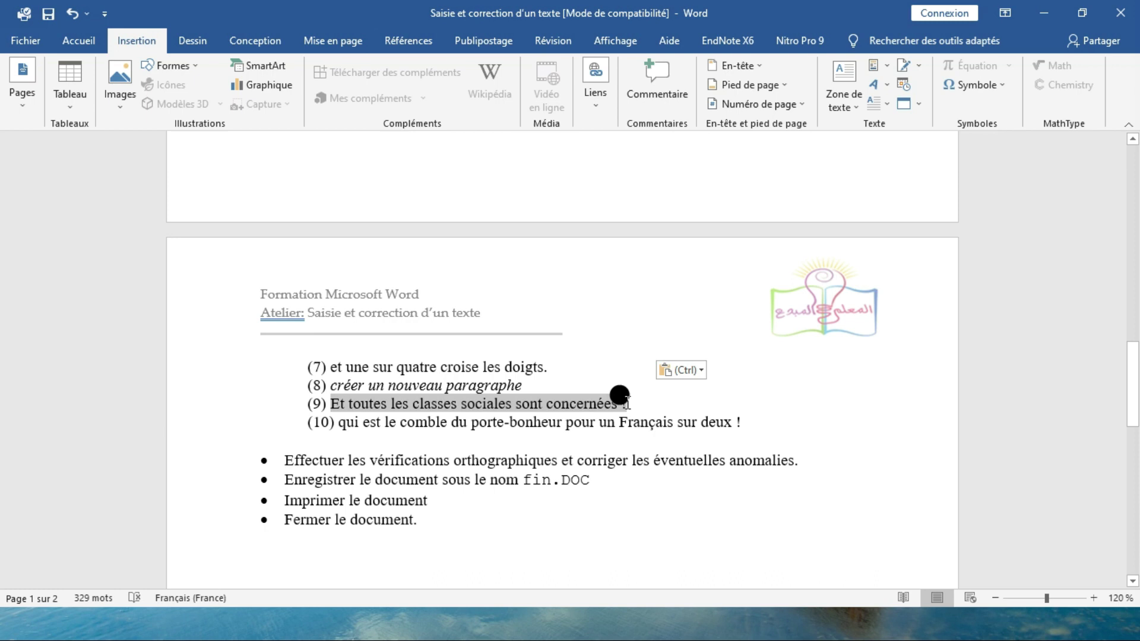
{"action": "left_click", "coordinate": [584, 395]}
{"action": "left_click_drag", "start_coordinate": [628, 404], "coordinate": [327, 405]}
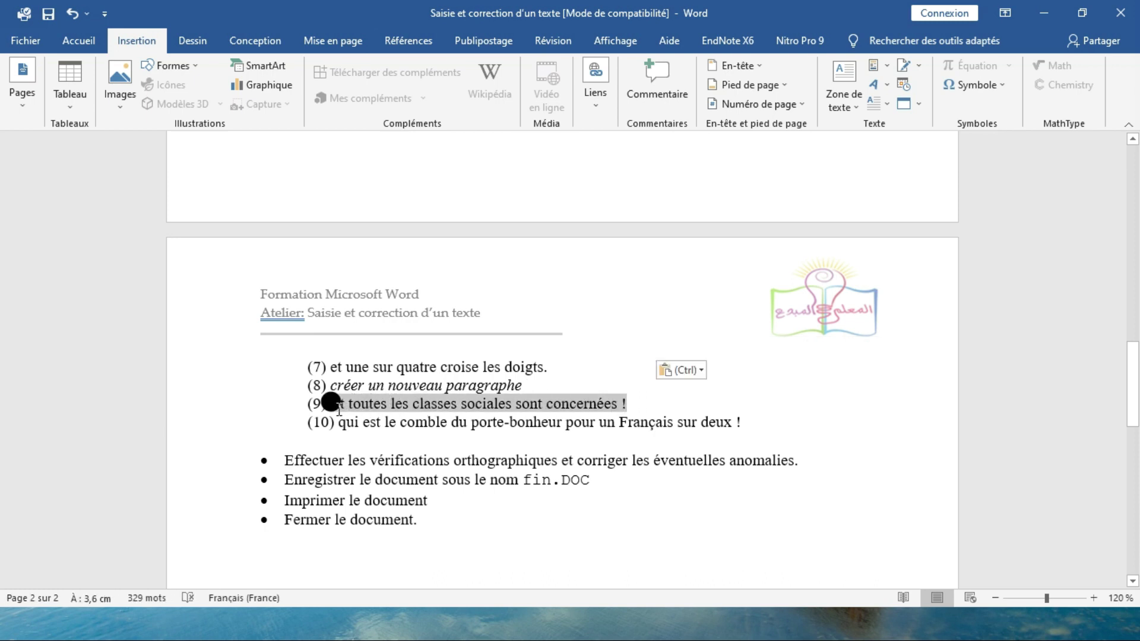
{"action": "right_click", "coordinate": [388, 398]}
{"action": "left_click", "coordinate": [427, 202]}
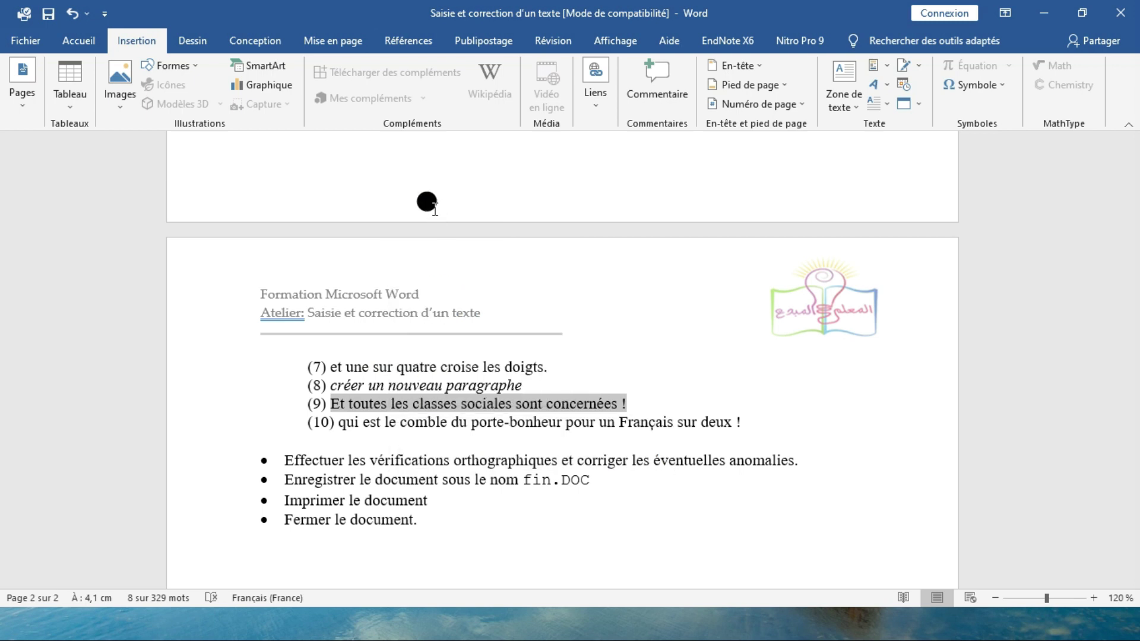
{"action": "scroll", "coordinate": [427, 202], "scroll_direction": "up", "scroll_amount": 6}
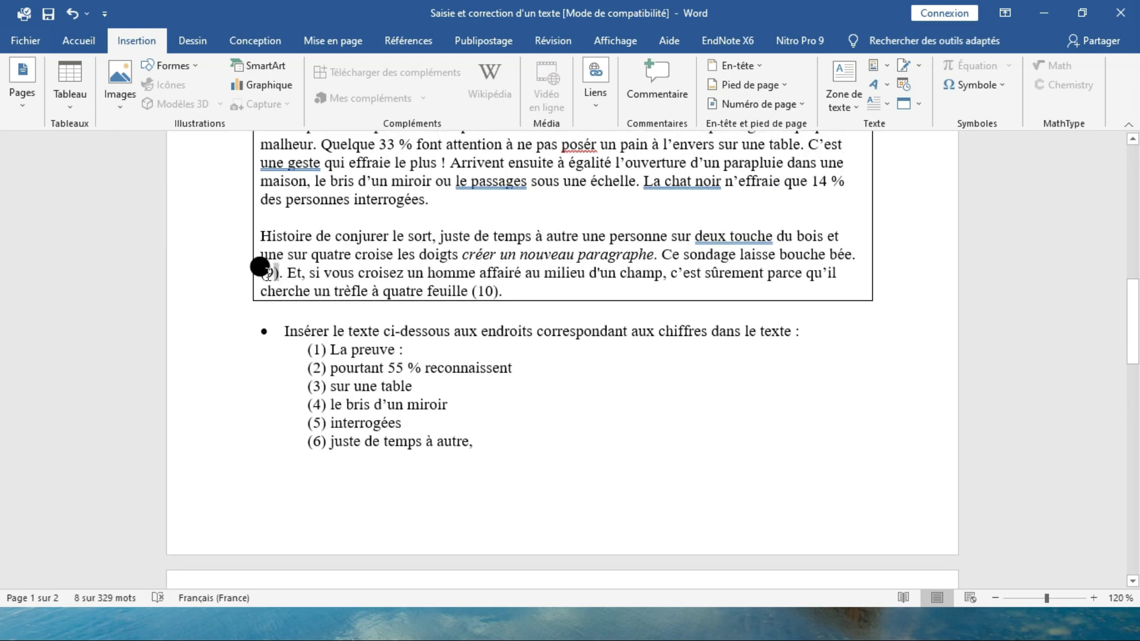
{"action": "left_click", "coordinate": [256, 264]}
{"action": "left_click_drag", "start_coordinate": [256, 264], "coordinate": [270, 265]}
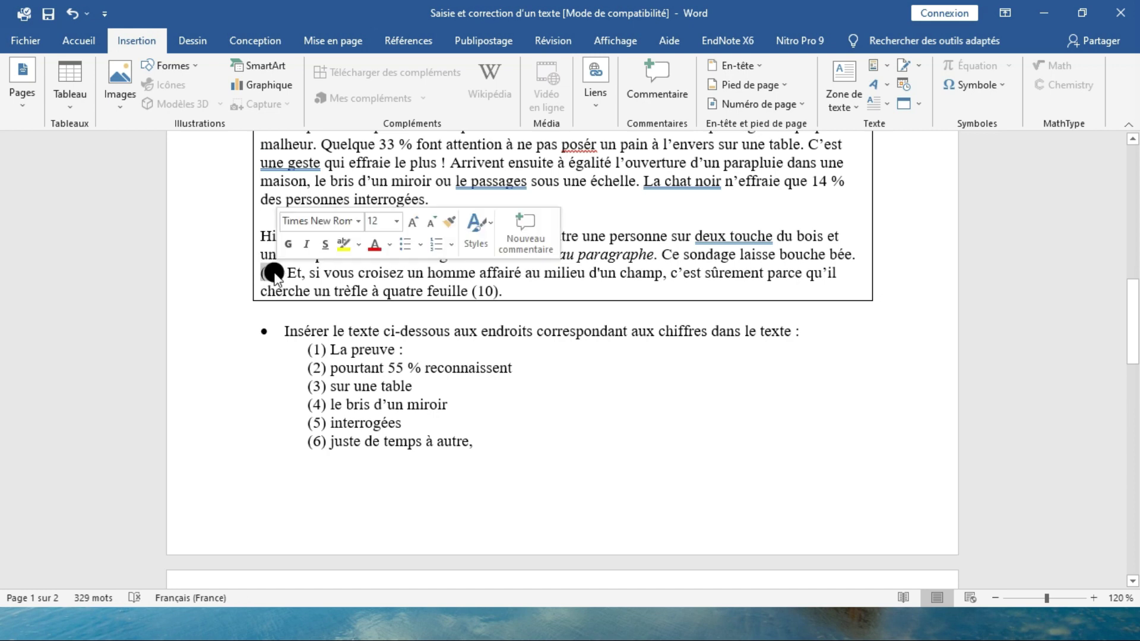
{"action": "right_click", "coordinate": [274, 271]}
{"action": "left_click", "coordinate": [316, 339]}
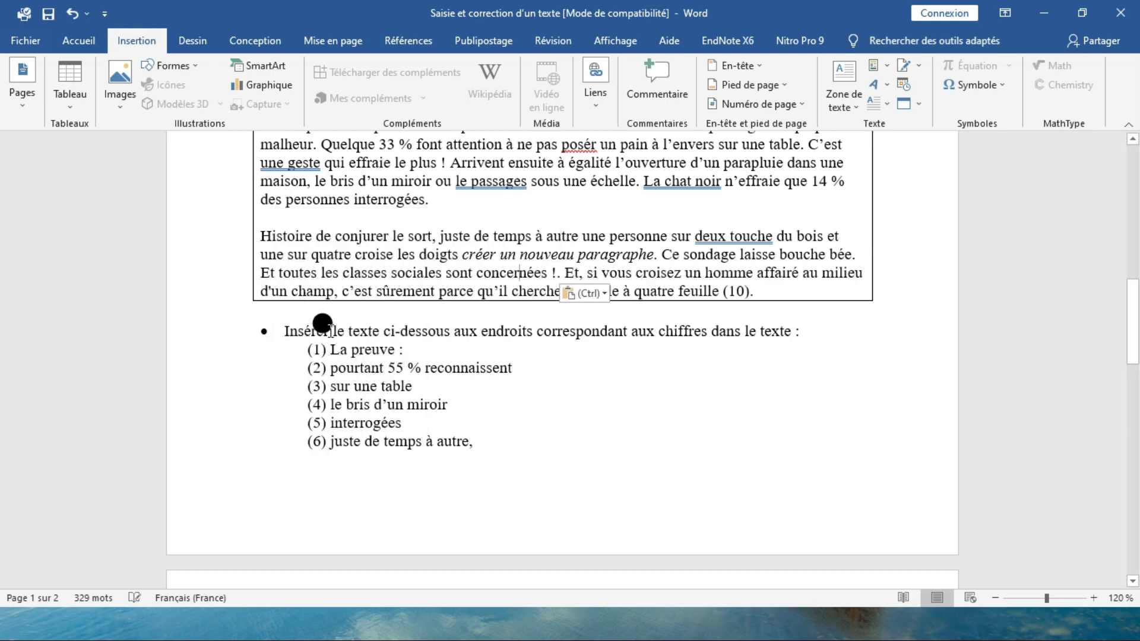
Replace the marker (10) after "quatre feuille" with "qui est le comble du porte-bonheur pour un Français sur deux !", pasted as text only.
{"action": "scroll", "coordinate": [387, 300], "scroll_direction": "down", "scroll_amount": 8}
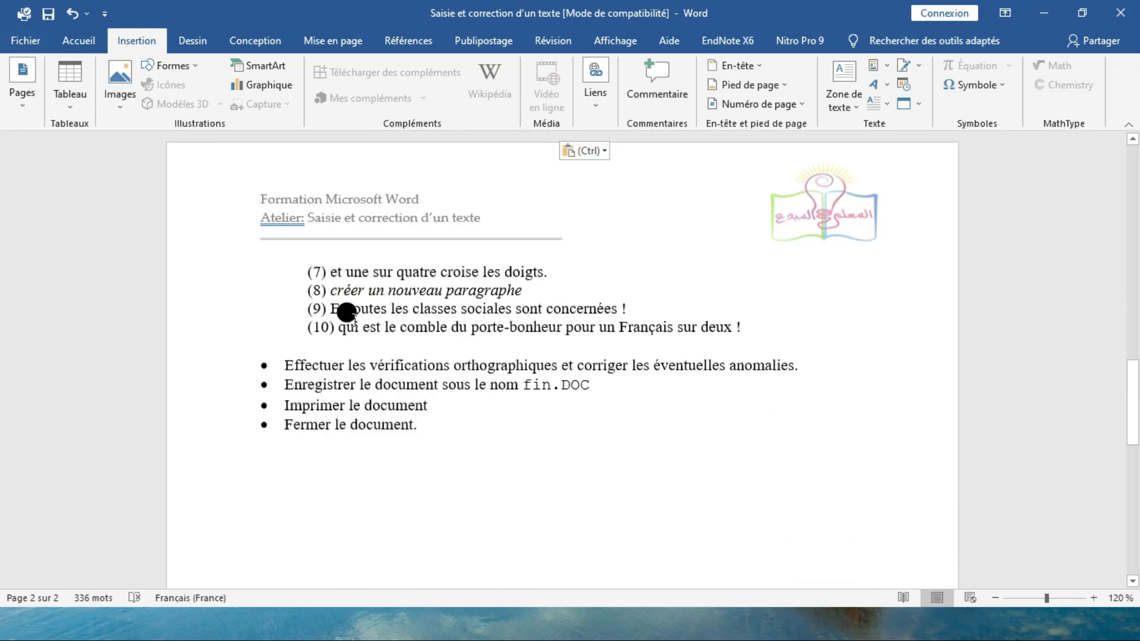
{"action": "left_click_drag", "start_coordinate": [341, 327], "coordinate": [748, 327]}
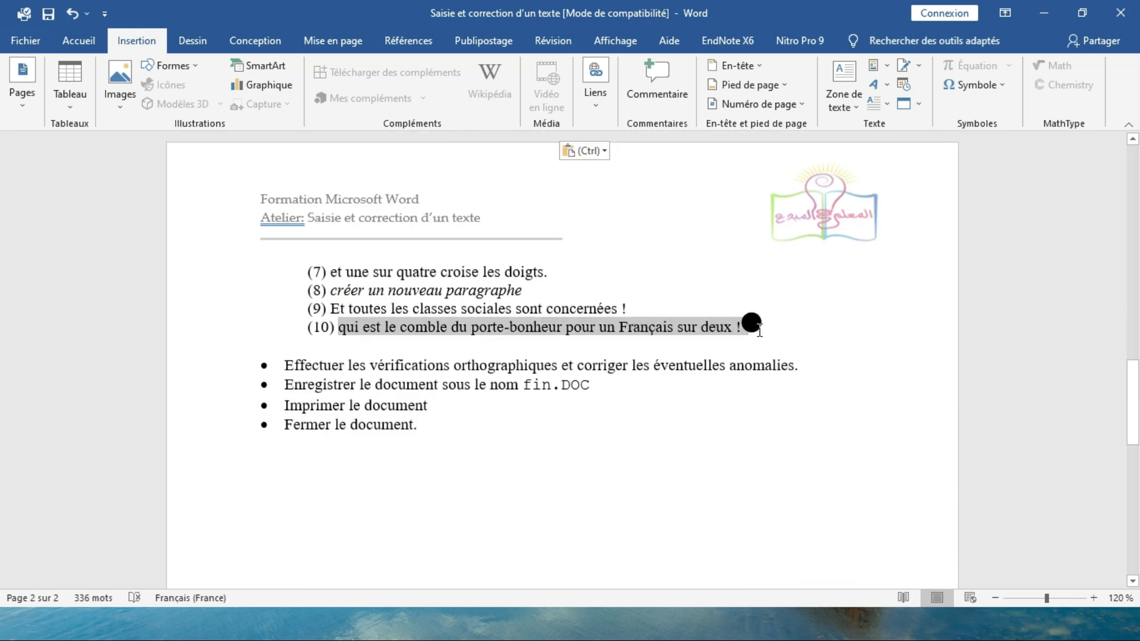
{"action": "right_click", "coordinate": [710, 328]}
{"action": "left_click", "coordinate": [747, 359]}
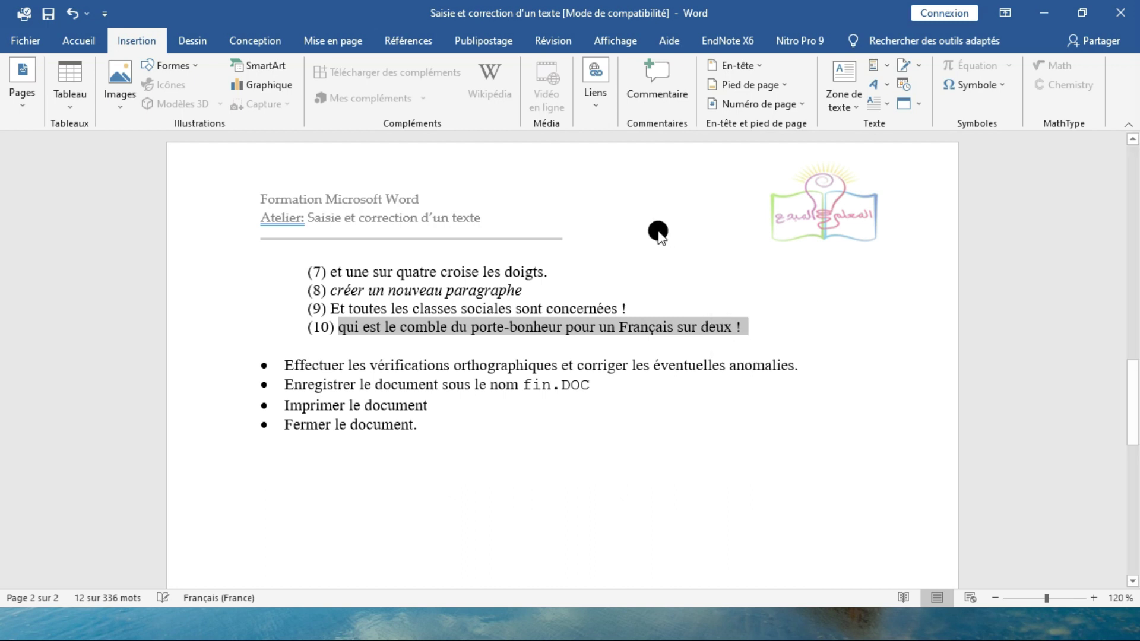
{"action": "scroll", "coordinate": [625, 257], "scroll_direction": "up", "scroll_amount": 6}
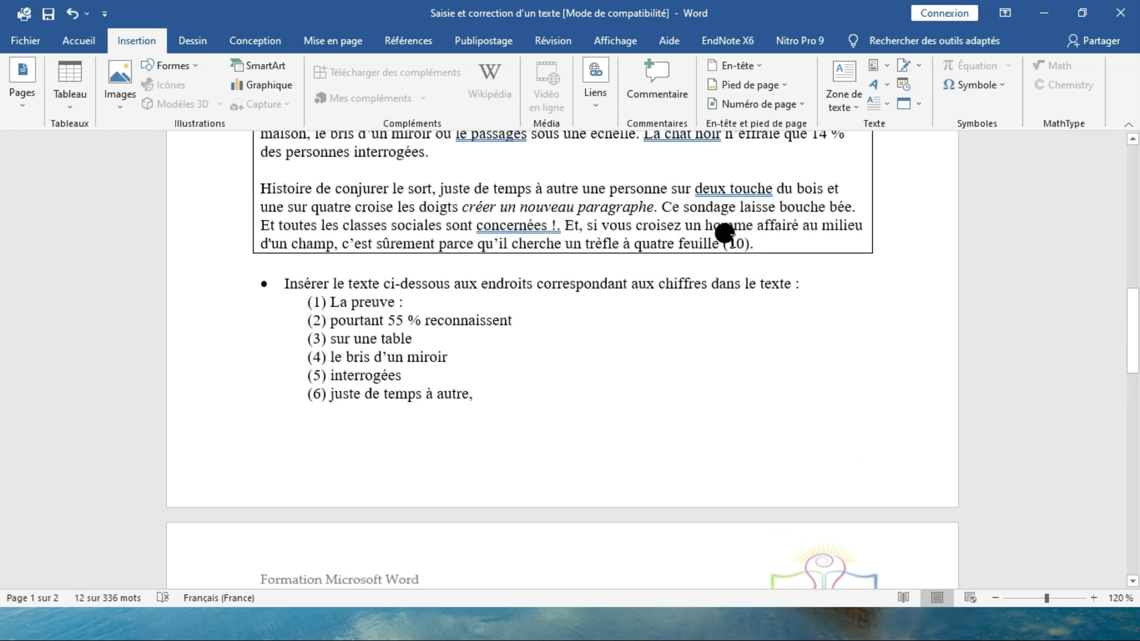
{"action": "left_click_drag", "start_coordinate": [717, 236], "coordinate": [735, 237]}
{"action": "scroll", "coordinate": [742, 237], "scroll_direction": "up", "scroll_amount": 3}
{"action": "right_click", "coordinate": [740, 433]}
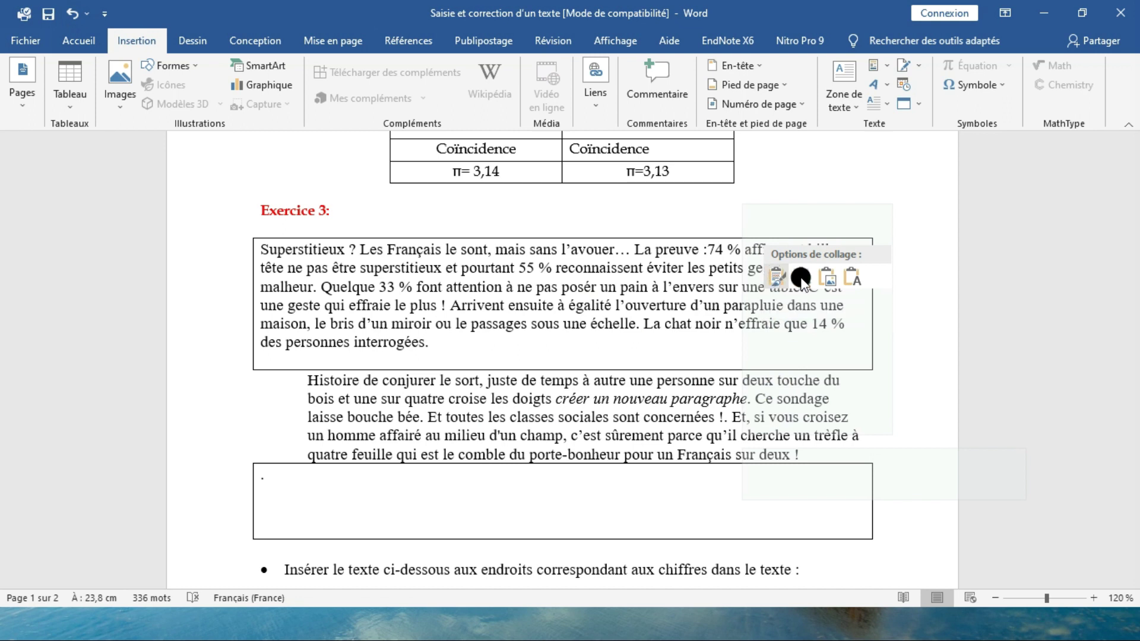
{"action": "left_click", "coordinate": [855, 277]}
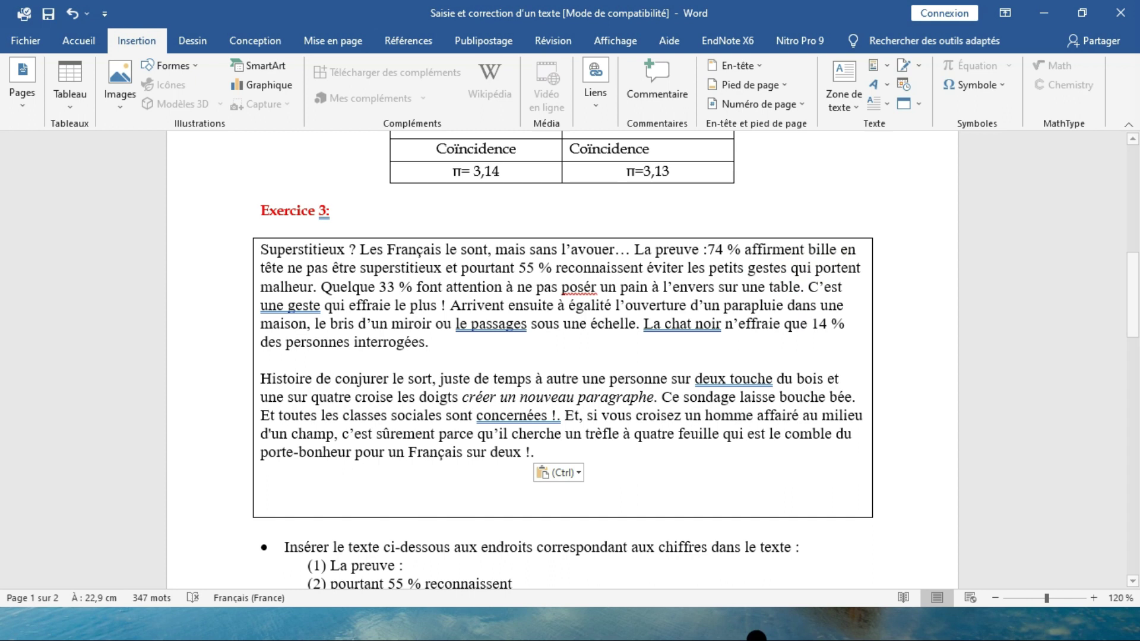
Apply the suggested grammar corrections "deux touches" before "du bois" and "un geste" before "qui effraie le plus".
{"action": "scroll", "coordinate": [326, 308], "scroll_direction": "down", "scroll_amount": 3}
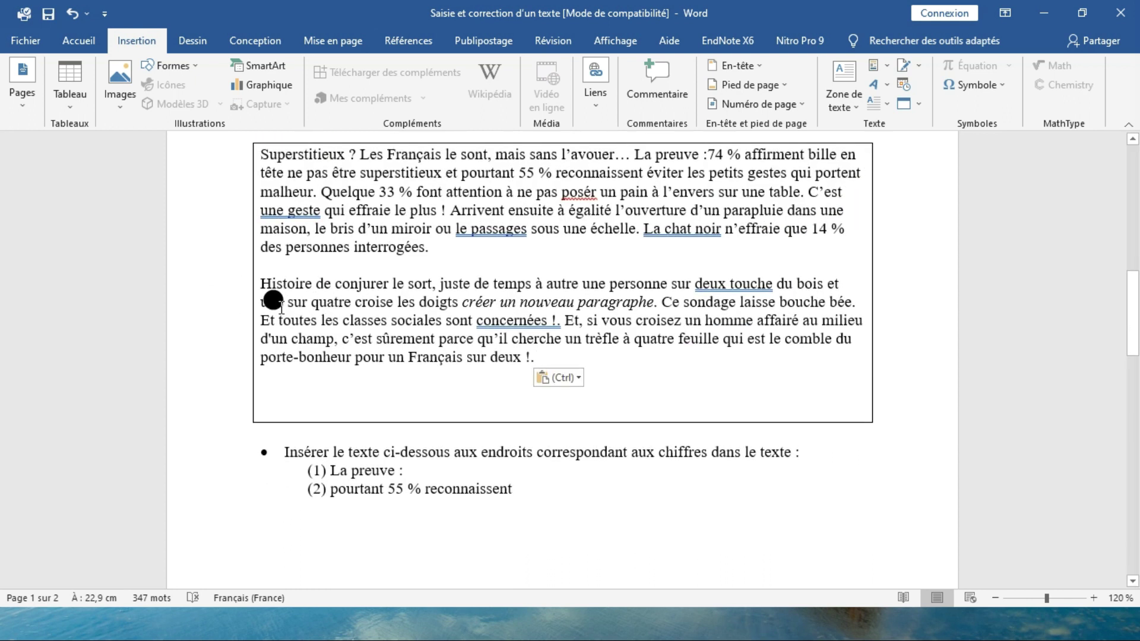
{"action": "scroll", "coordinate": [513, 443], "scroll_direction": "down", "scroll_amount": 2}
{"action": "scroll", "coordinate": [513, 443], "scroll_direction": "down", "scroll_amount": 15}
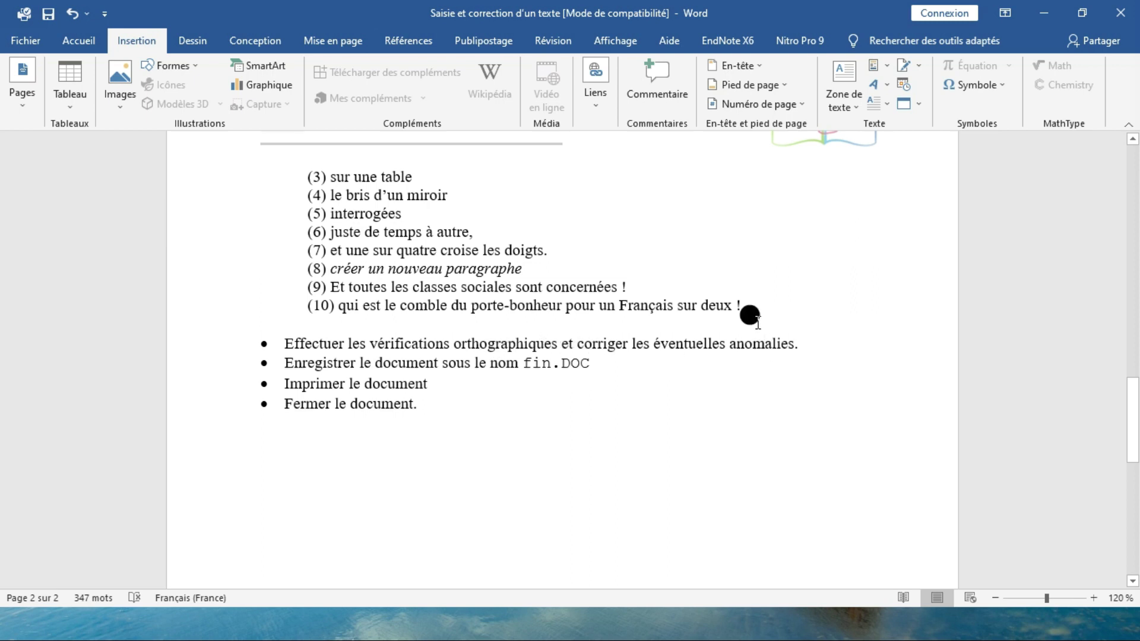
{"action": "scroll", "coordinate": [736, 332], "scroll_direction": "up", "scroll_amount": 10}
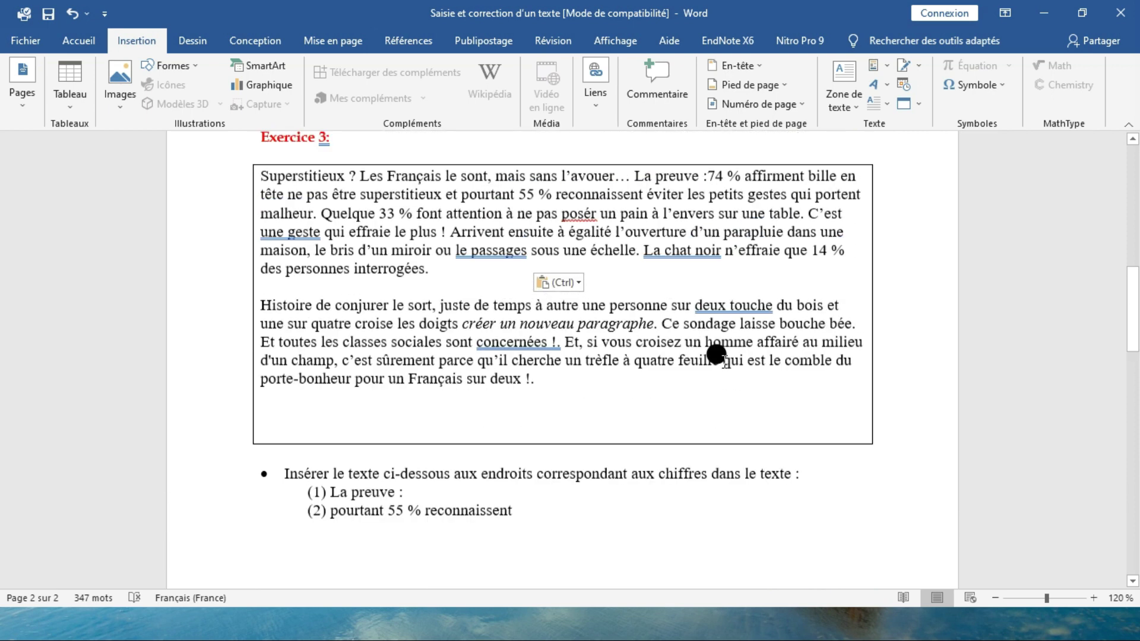
{"action": "scroll", "coordinate": [717, 355], "scroll_direction": "up", "scroll_amount": 1}
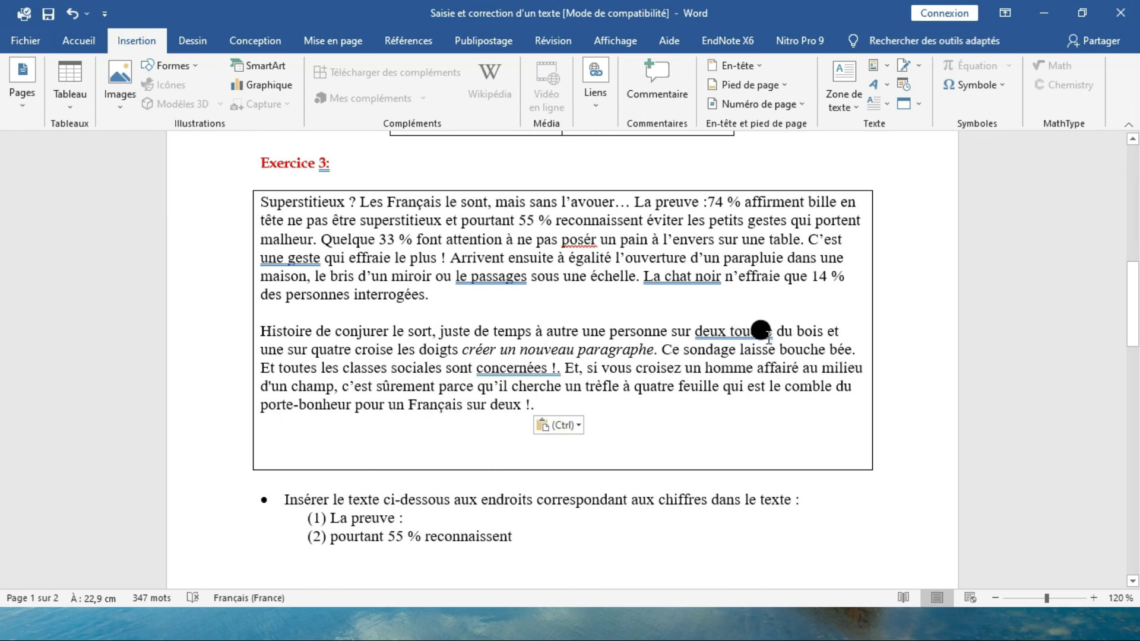
{"action": "right_click", "coordinate": [735, 331]}
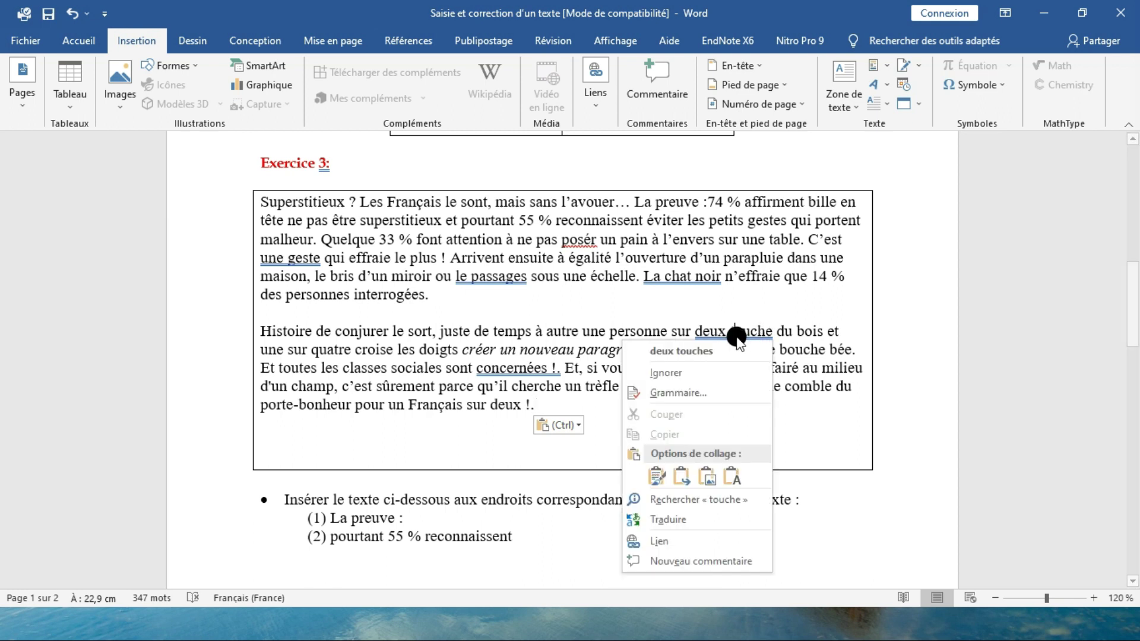
{"action": "left_click", "coordinate": [735, 352]}
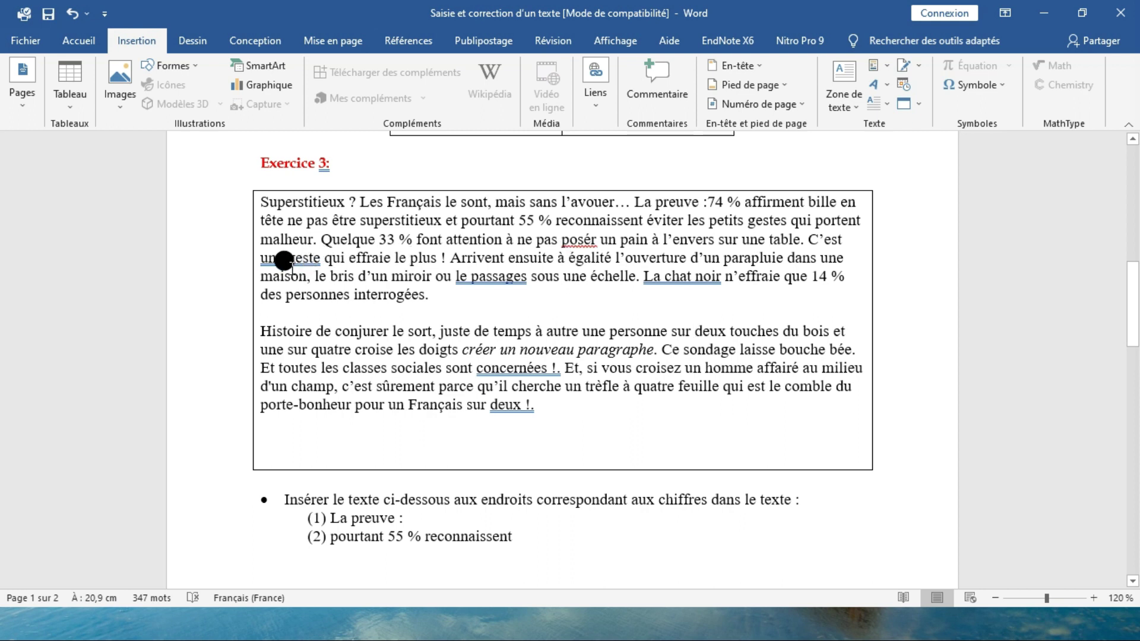
{"action": "left_click", "coordinate": [293, 253]}
{"action": "right_click", "coordinate": [292, 251]}
{"action": "left_click", "coordinate": [290, 264]}
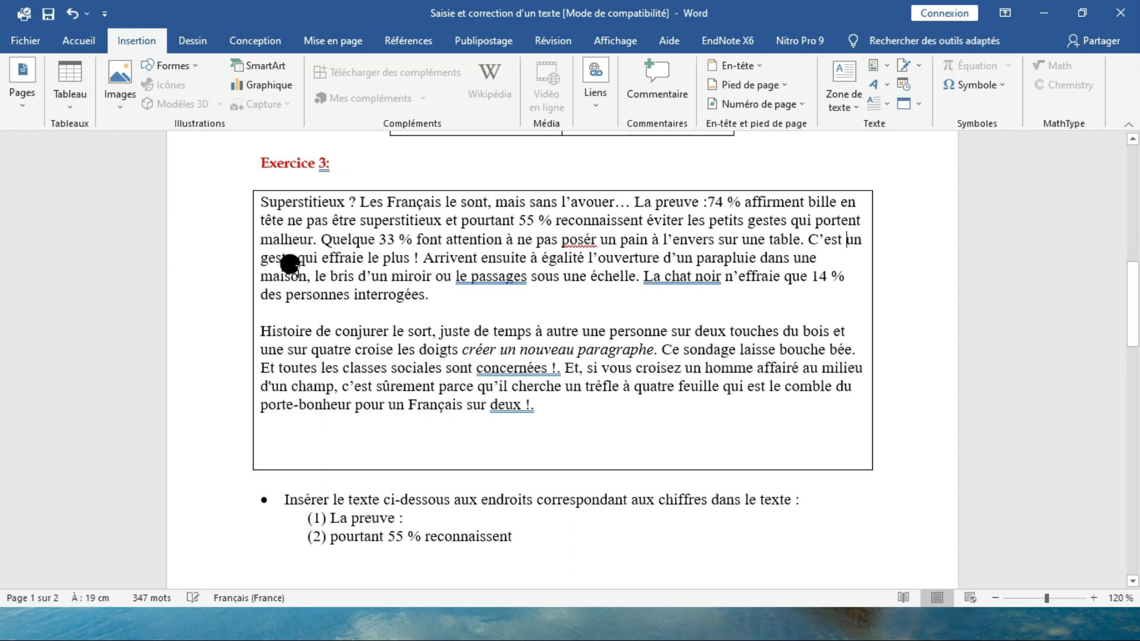
Apply the suggested corrections "le passage" before "sous une échelle" and "Le chat noir" before "n'effraie que 14 %".
{"action": "right_click", "coordinate": [513, 275]}
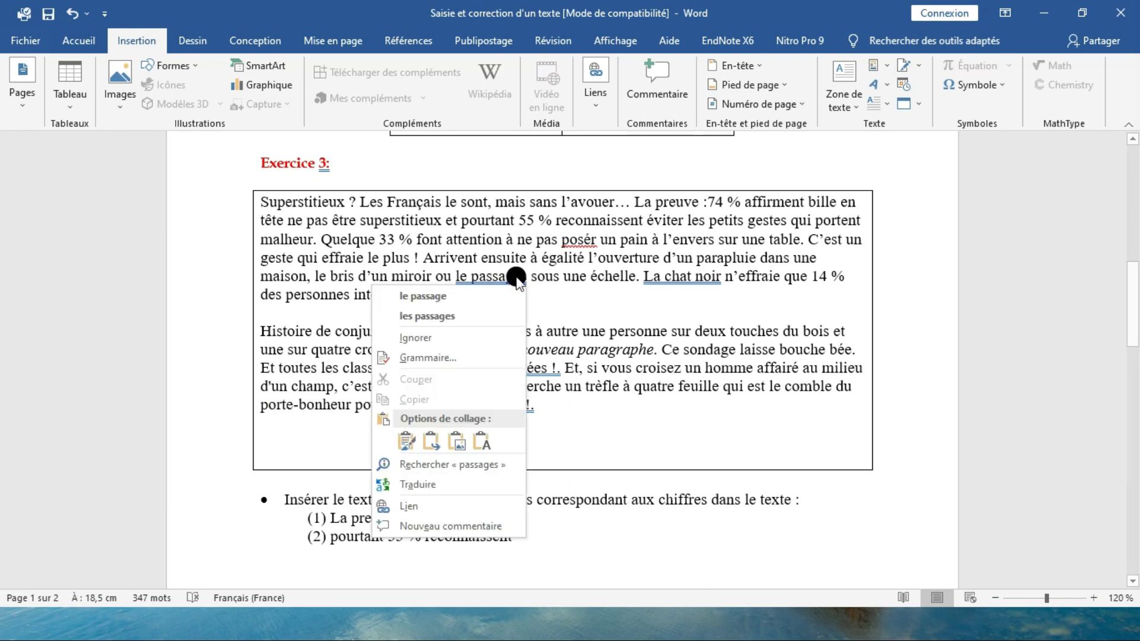
{"action": "left_click", "coordinate": [487, 295]}
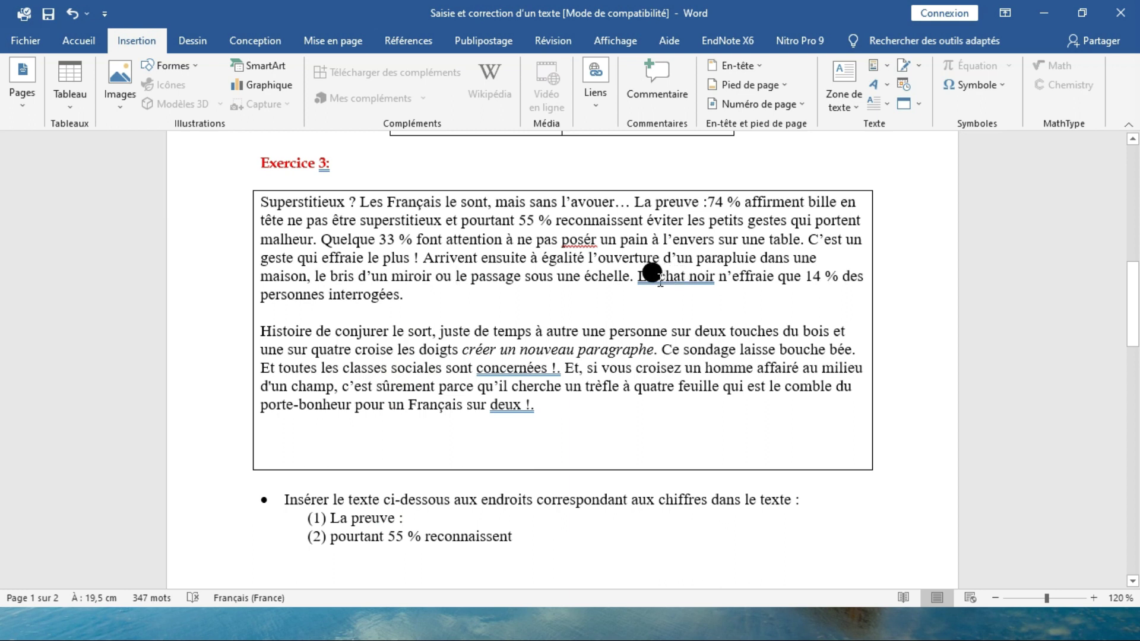
{"action": "right_click", "coordinate": [657, 275]}
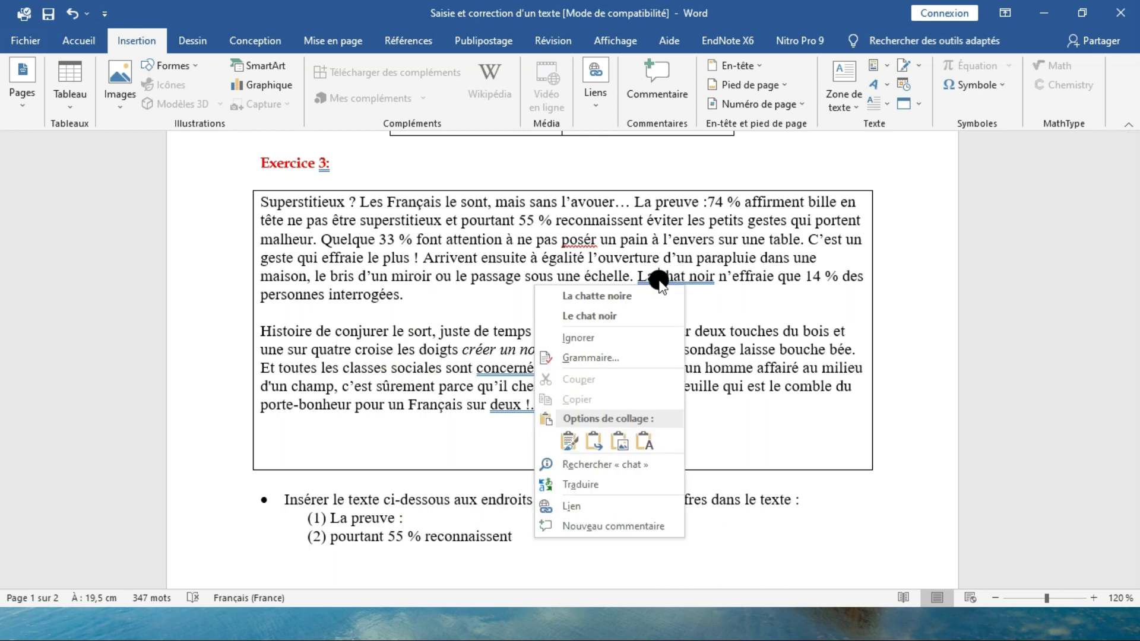
{"action": "left_click", "coordinate": [645, 313]}
Remove the extra full stops by accepting the suggestions "concernées !" and "deux !" in the second paragraph.
{"action": "scroll", "coordinate": [647, 312], "scroll_direction": "down", "scroll_amount": 1}
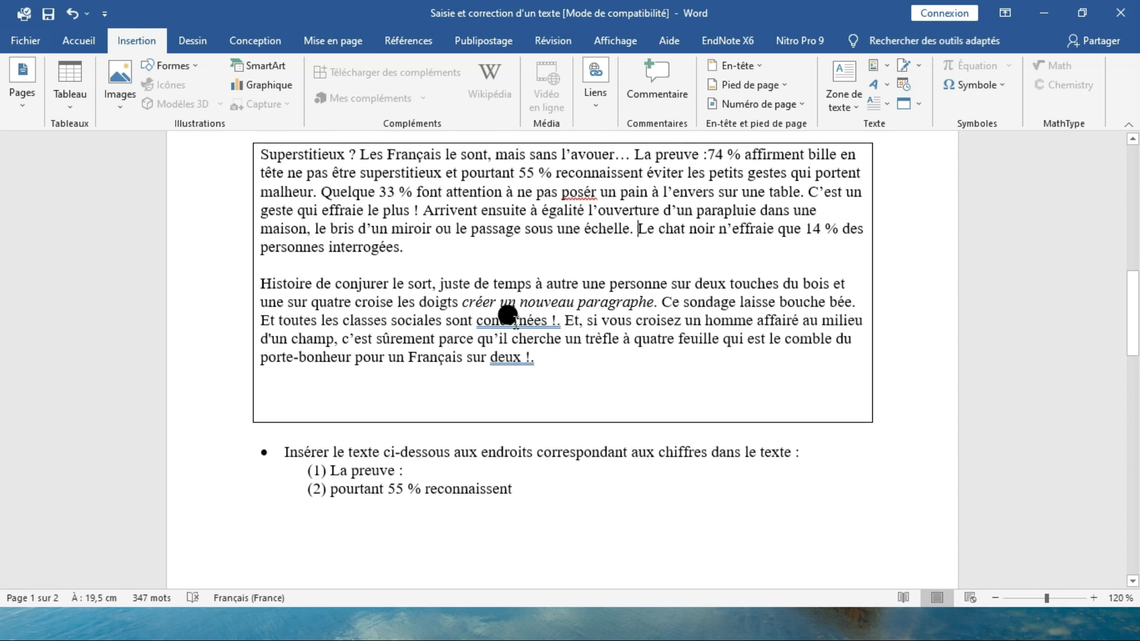
{"action": "right_click", "coordinate": [514, 321]}
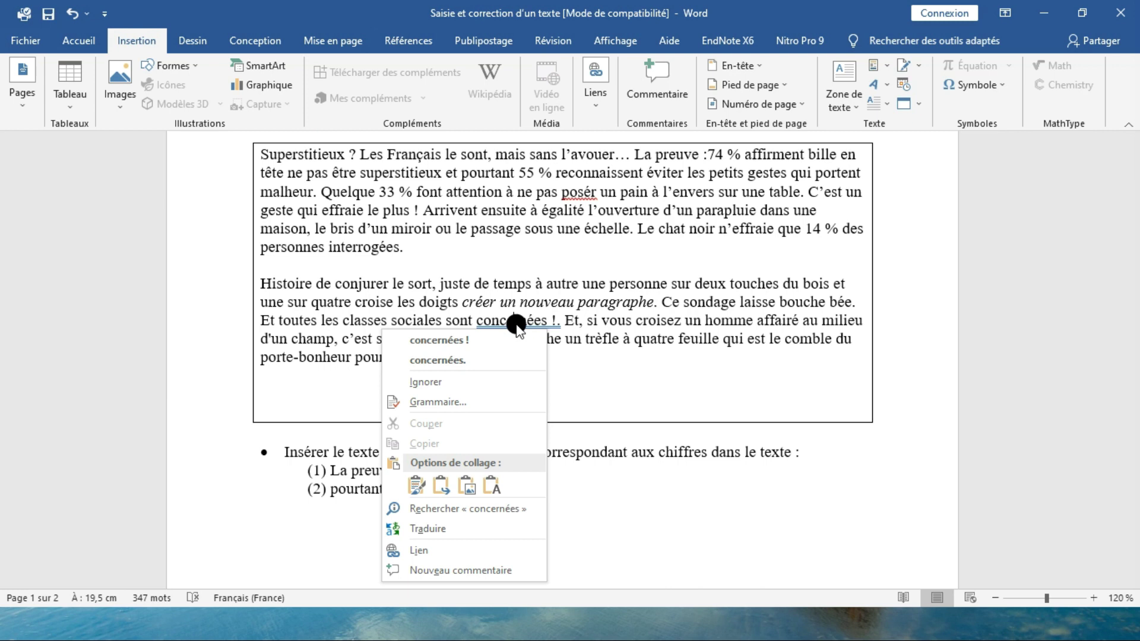
{"action": "left_click", "coordinate": [517, 341]}
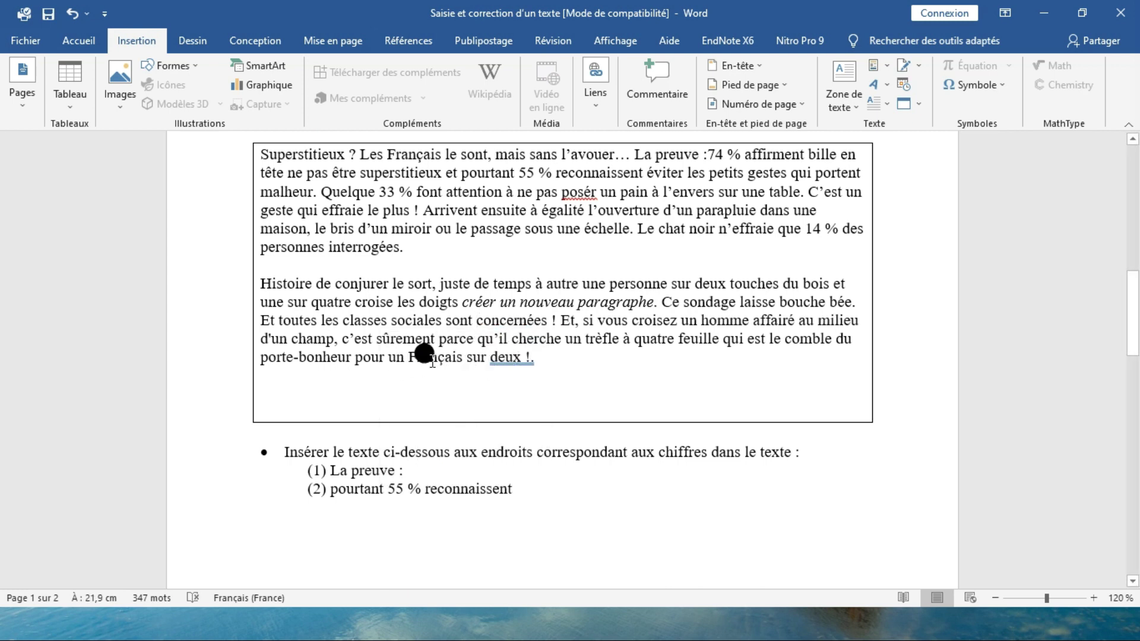
{"action": "right_click", "coordinate": [503, 356]}
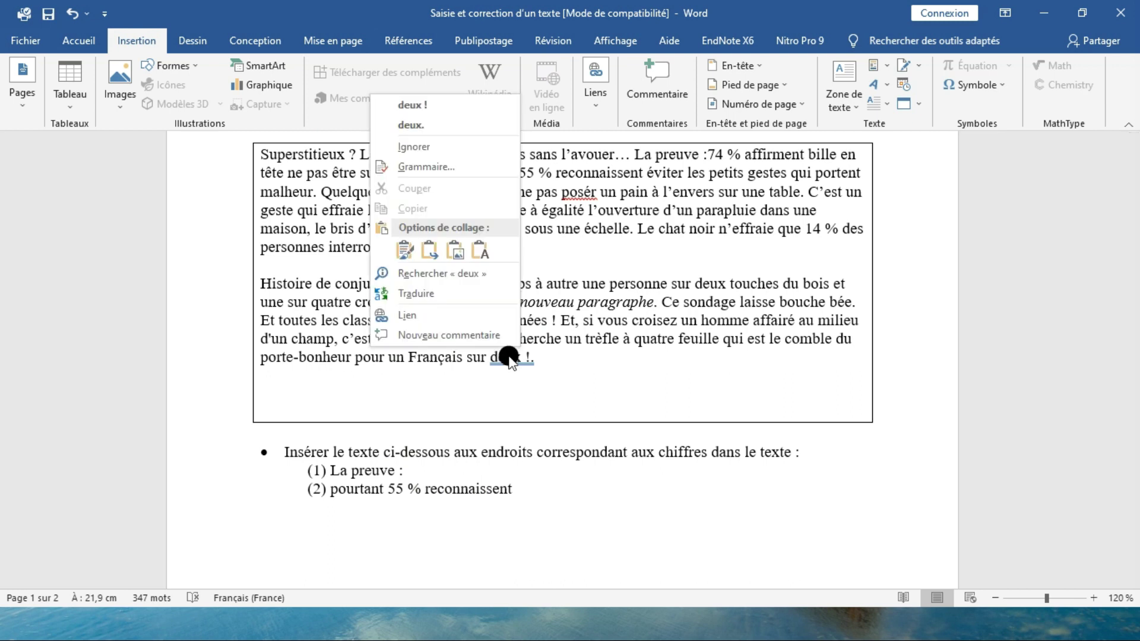
{"action": "left_click", "coordinate": [437, 107]}
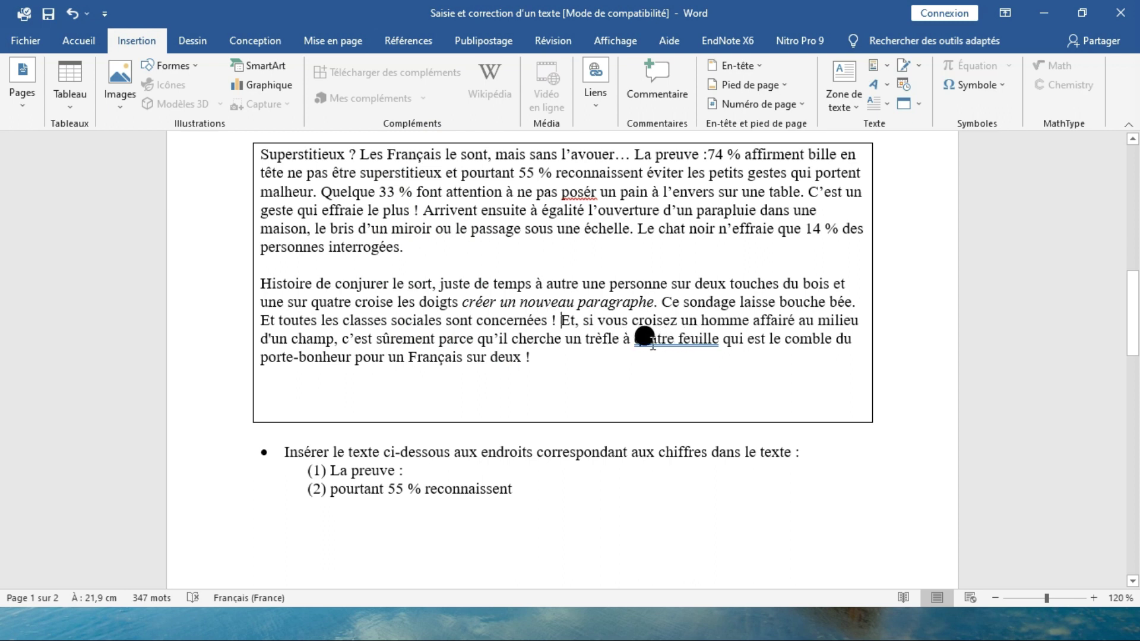
Apply the suggested corrections "quatre feuilles" after "un trèfle à" and "poser" before "un pain à l'envers".
{"action": "right_click", "coordinate": [699, 334]}
{"action": "left_click", "coordinate": [702, 358]}
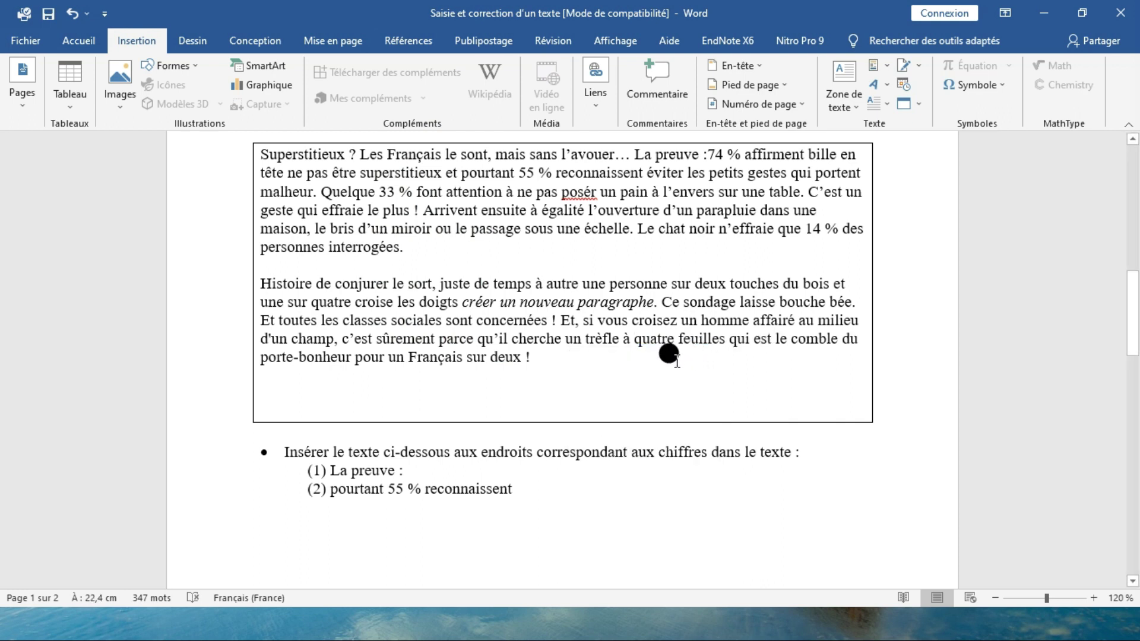
{"action": "right_click", "coordinate": [578, 191]}
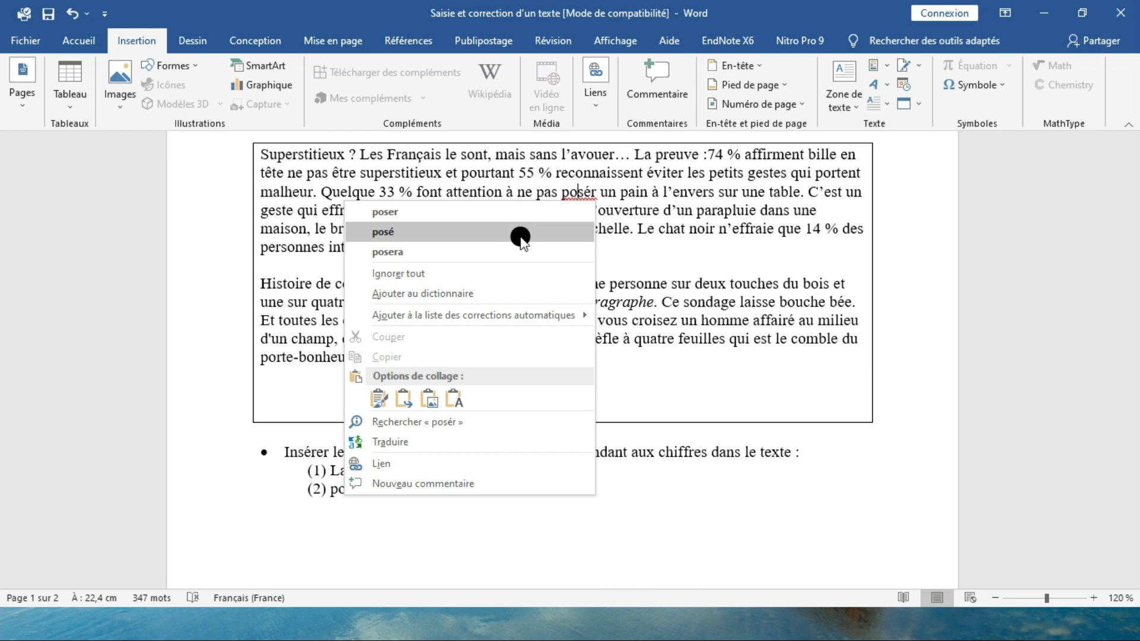
{"action": "left_click", "coordinate": [559, 195]}
{"action": "right_click", "coordinate": [567, 196]}
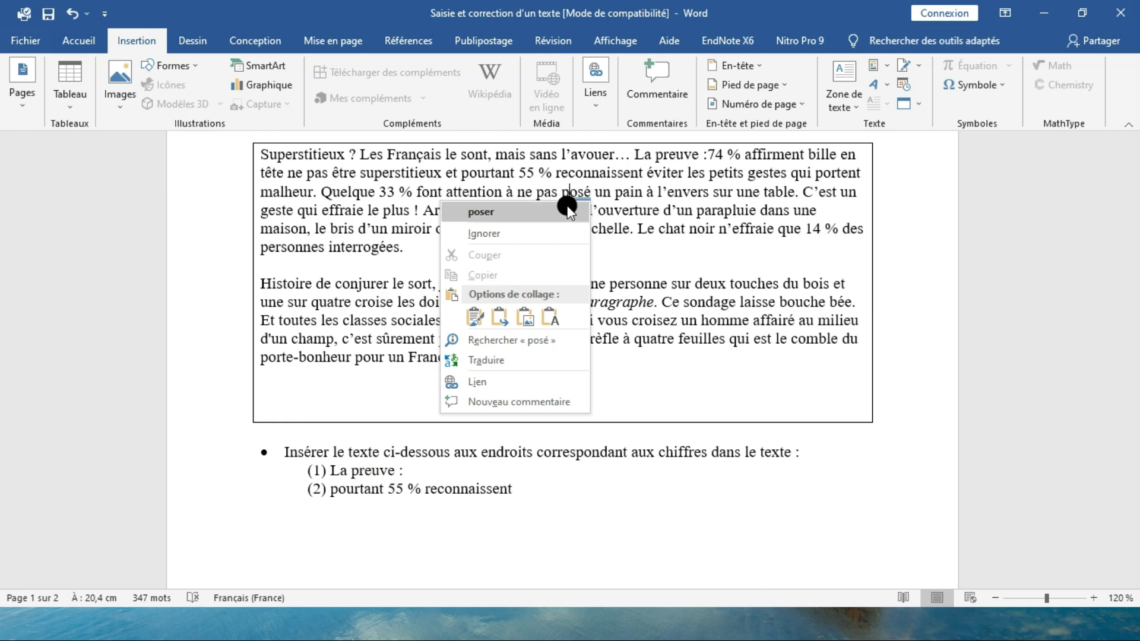
{"action": "left_click", "coordinate": [568, 211]}
{"action": "scroll", "coordinate": [609, 240], "scroll_direction": "down", "scroll_amount": 2}
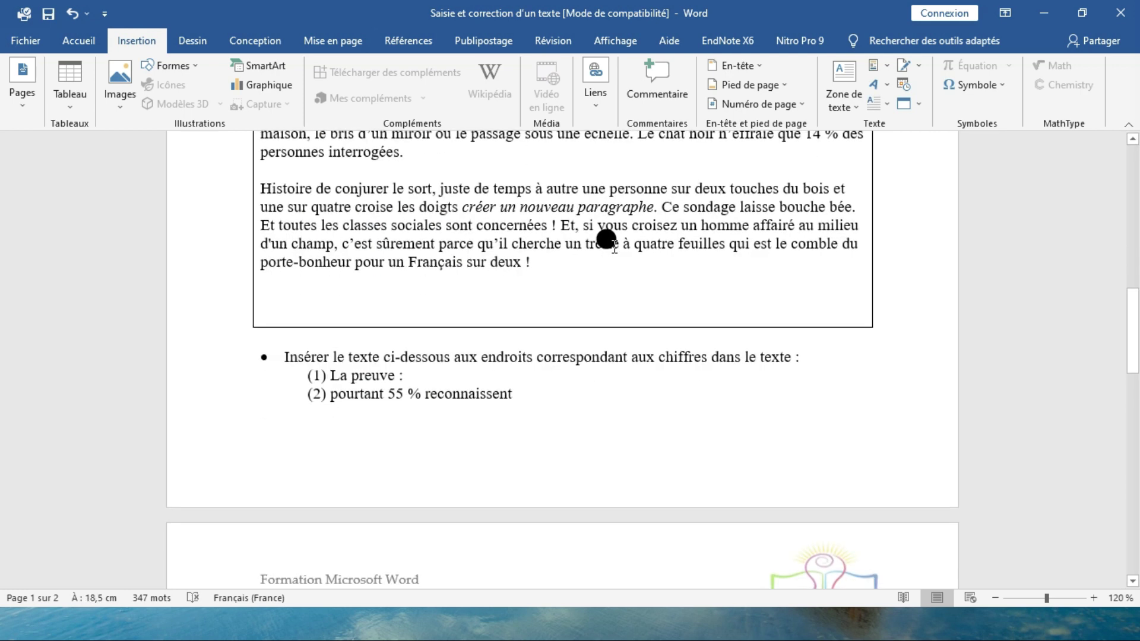
{"action": "scroll", "coordinate": [606, 241], "scroll_direction": "down", "scroll_amount": 7}
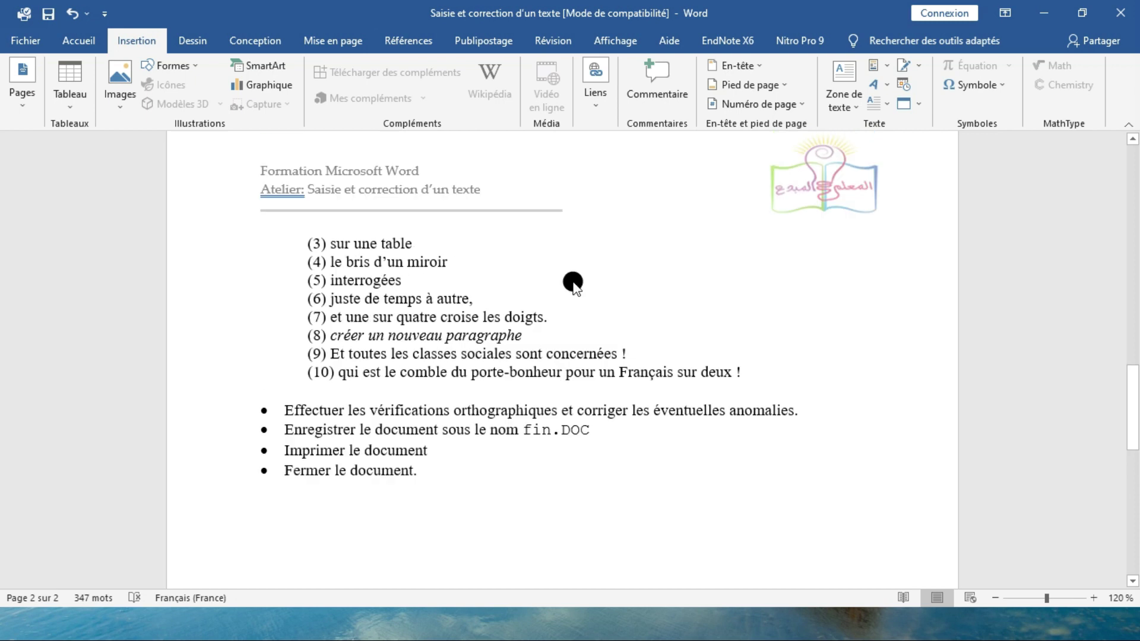
{"action": "scroll", "coordinate": [573, 283], "scroll_direction": "up", "scroll_amount": 9}
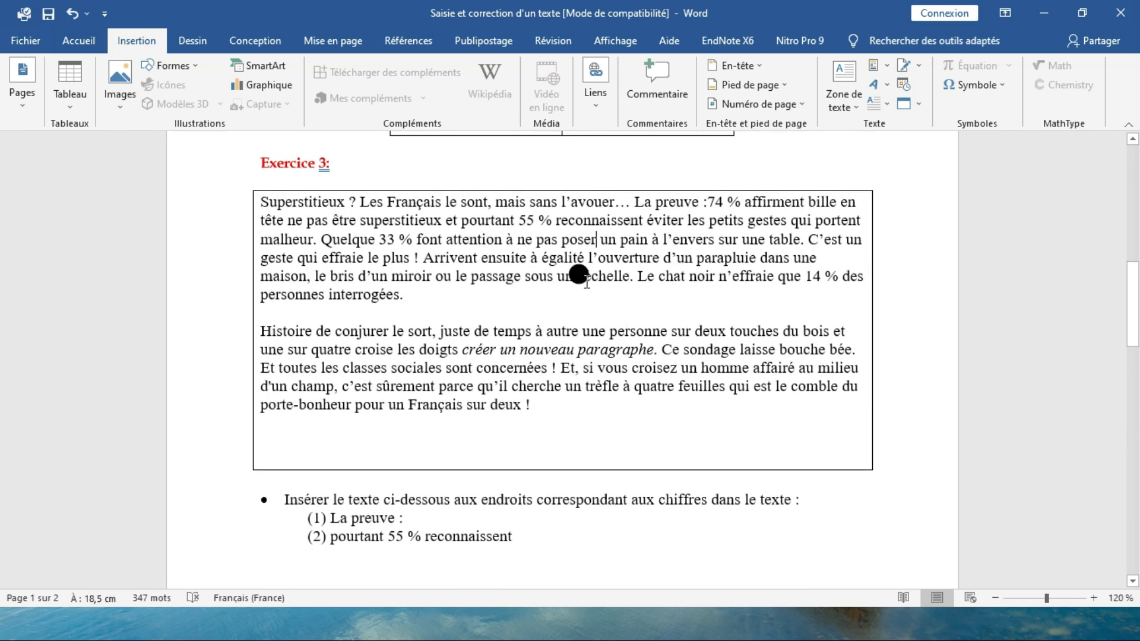
{"action": "scroll", "coordinate": [579, 274], "scroll_direction": "up", "scroll_amount": 1}
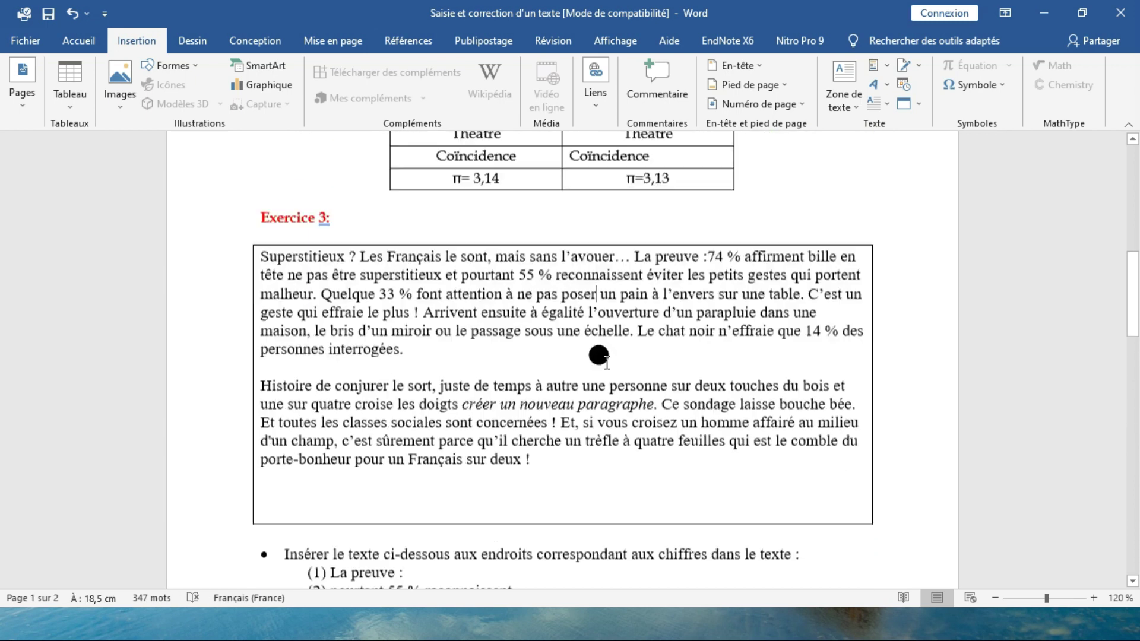
{"action": "scroll", "coordinate": [598, 355], "scroll_direction": "down", "scroll_amount": 12}
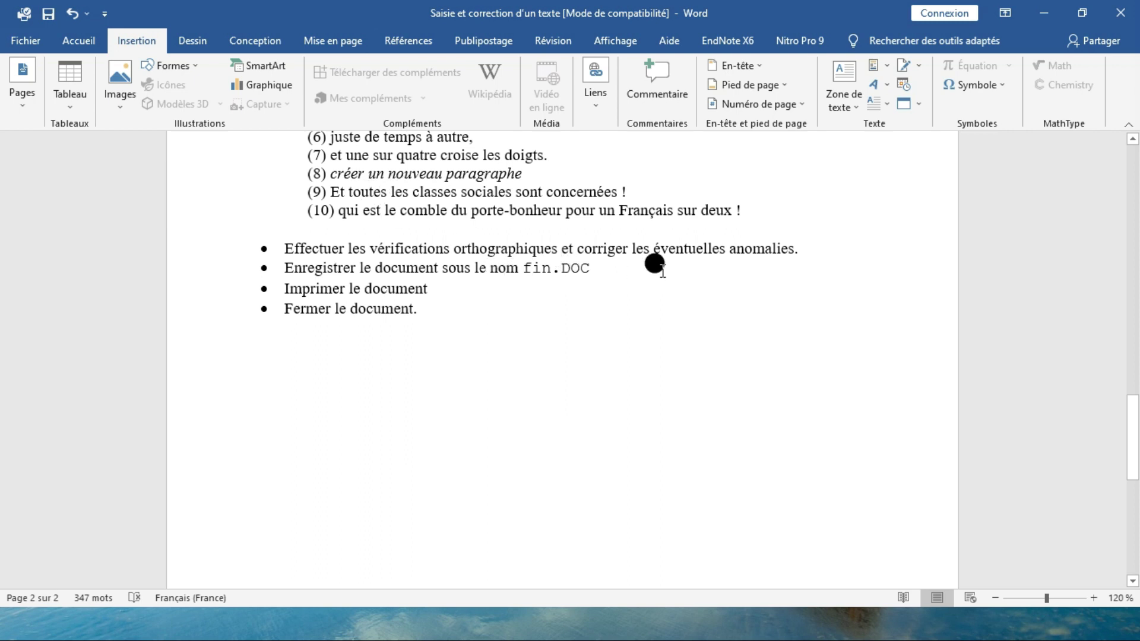
Save the document under the new name FIN as a Document Word 97-2003 in the folder "saisie et correction d'un texte".
{"action": "left_click", "coordinate": [16, 37]}
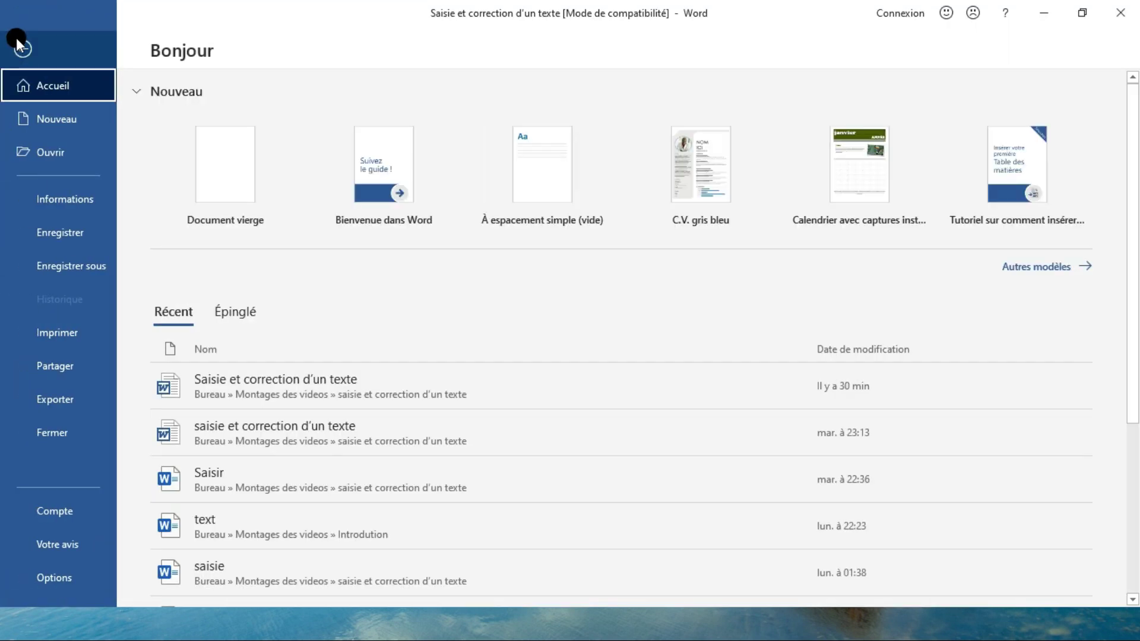
{"action": "left_click", "coordinate": [73, 261]}
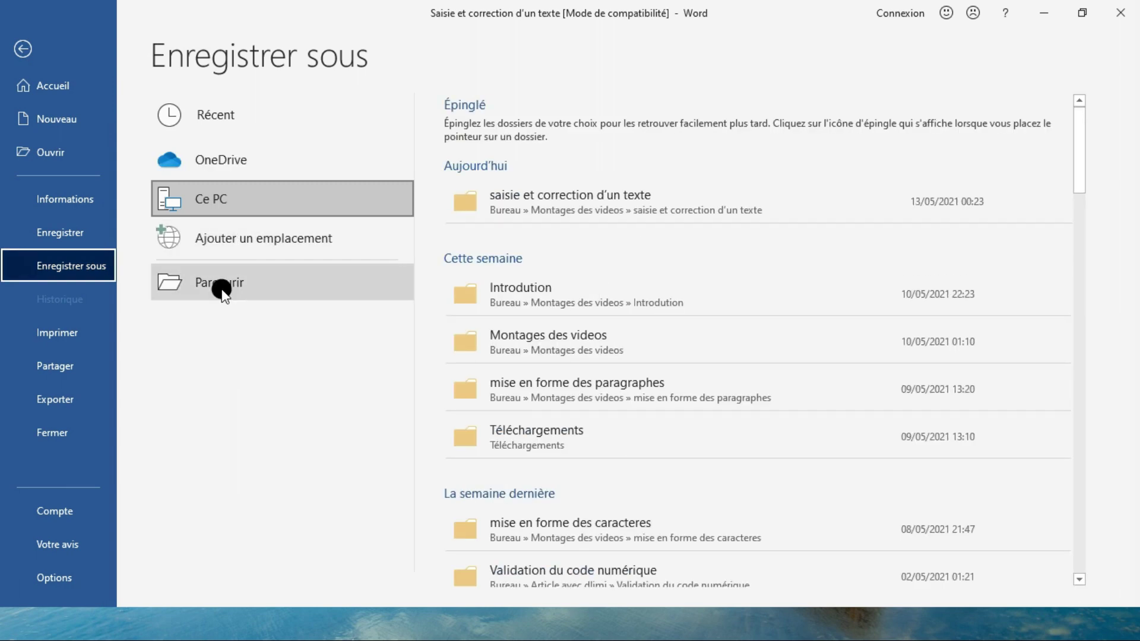
{"action": "left_click", "coordinate": [221, 284]}
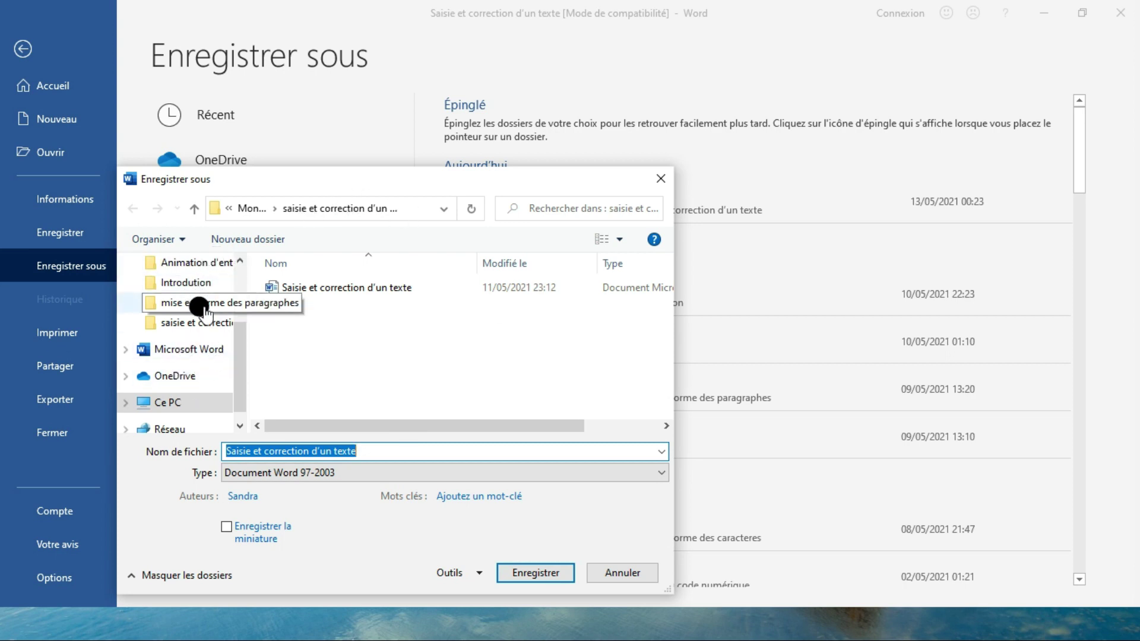
{"action": "scroll", "coordinate": [205, 312], "scroll_direction": "up", "scroll_amount": 2}
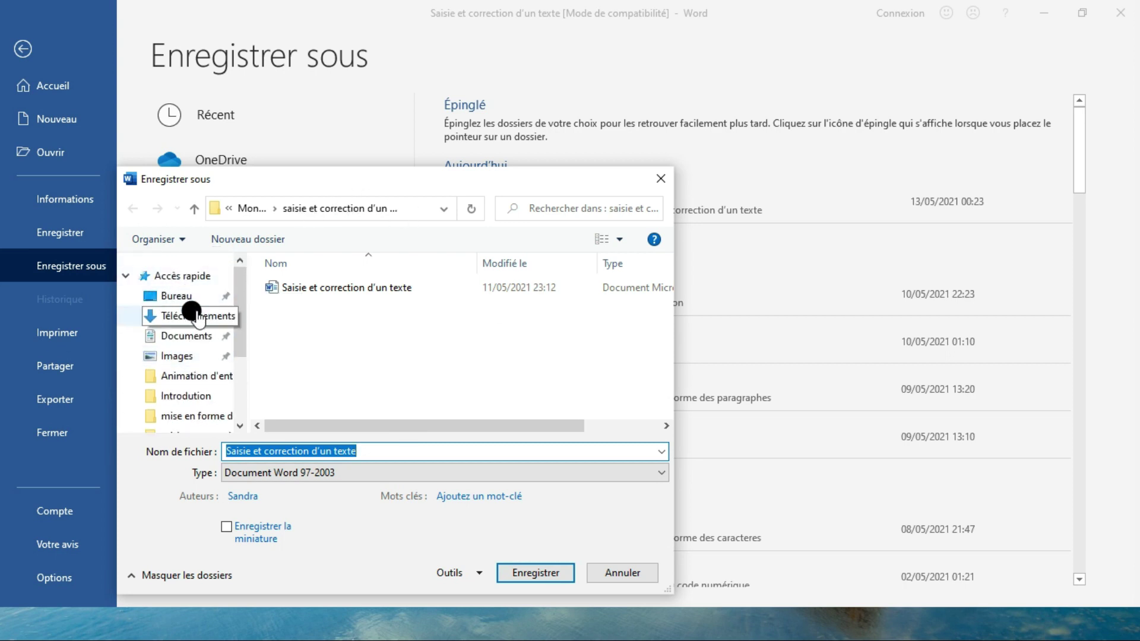
{"action": "scroll", "coordinate": [191, 310], "scroll_direction": "down", "scroll_amount": 3}
{"action": "scroll", "coordinate": [291, 330], "scroll_direction": "right", "scroll_amount": 1}
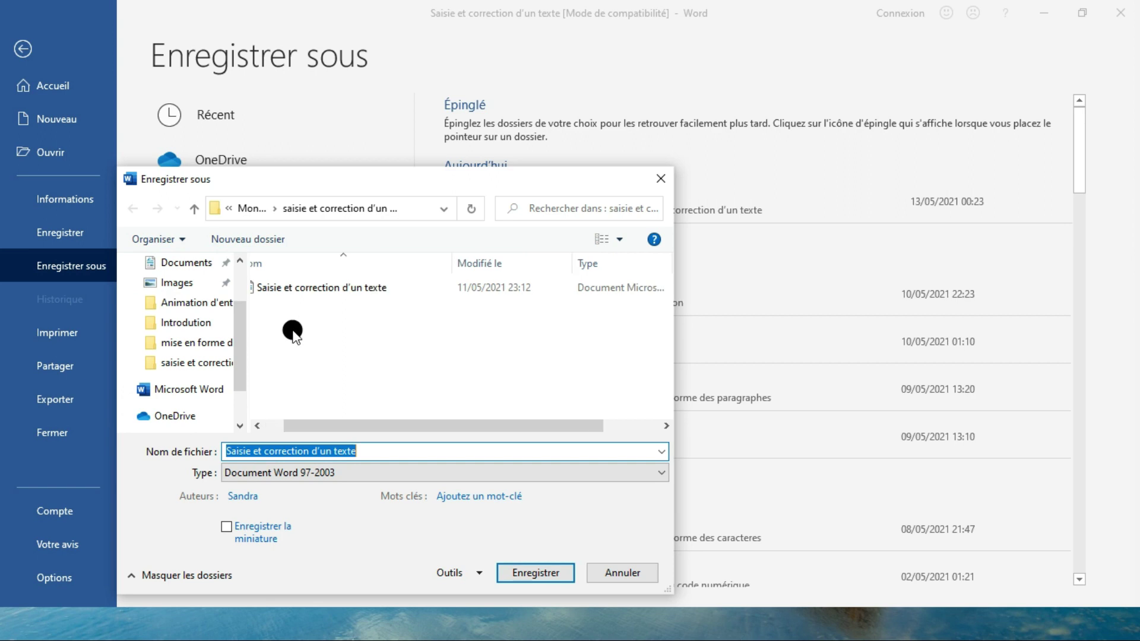
{"action": "scroll", "coordinate": [294, 333], "scroll_direction": "left", "scroll_amount": 1}
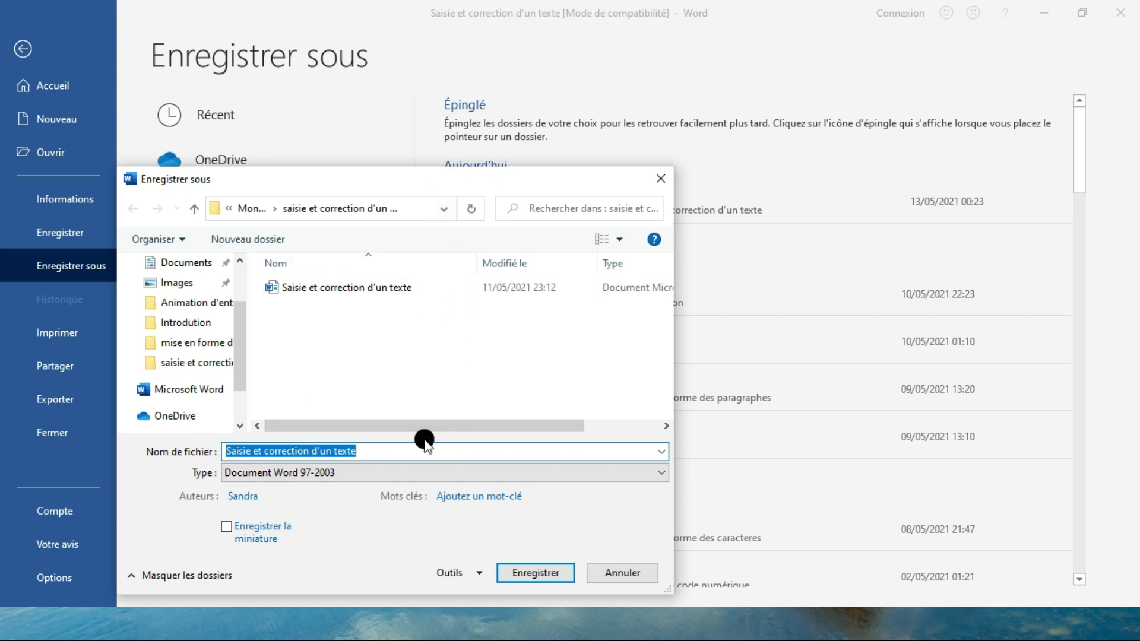
{"action": "type", "text": "DIN"}
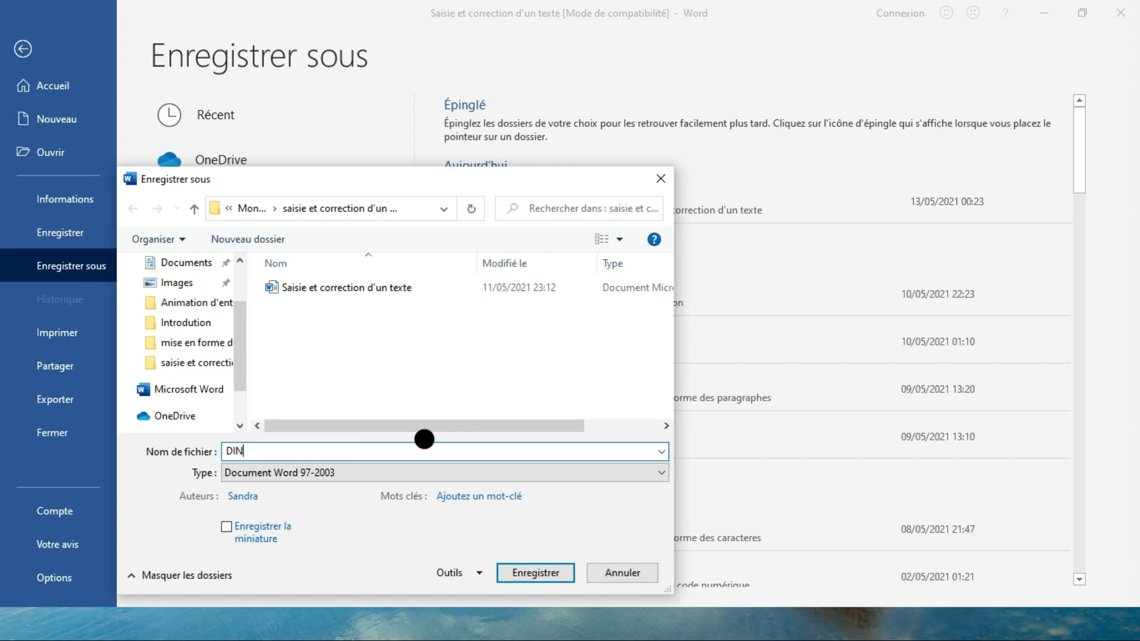
{"action": "left_click_drag", "start_coordinate": [230, 449], "coordinate": [214, 458]}
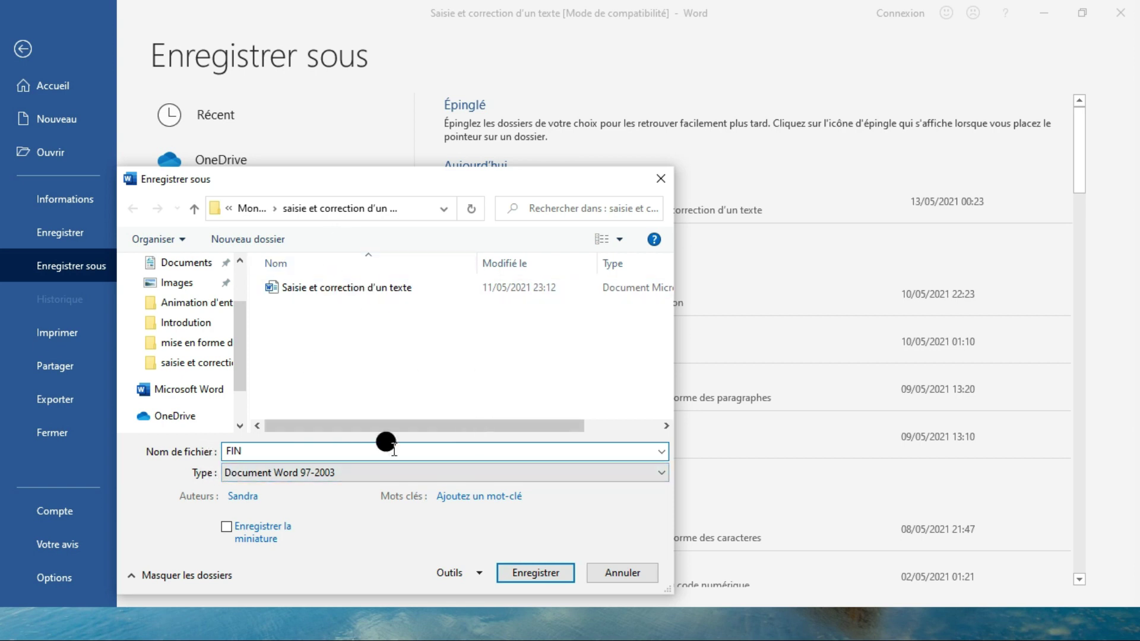
{"action": "left_click", "coordinate": [326, 472]}
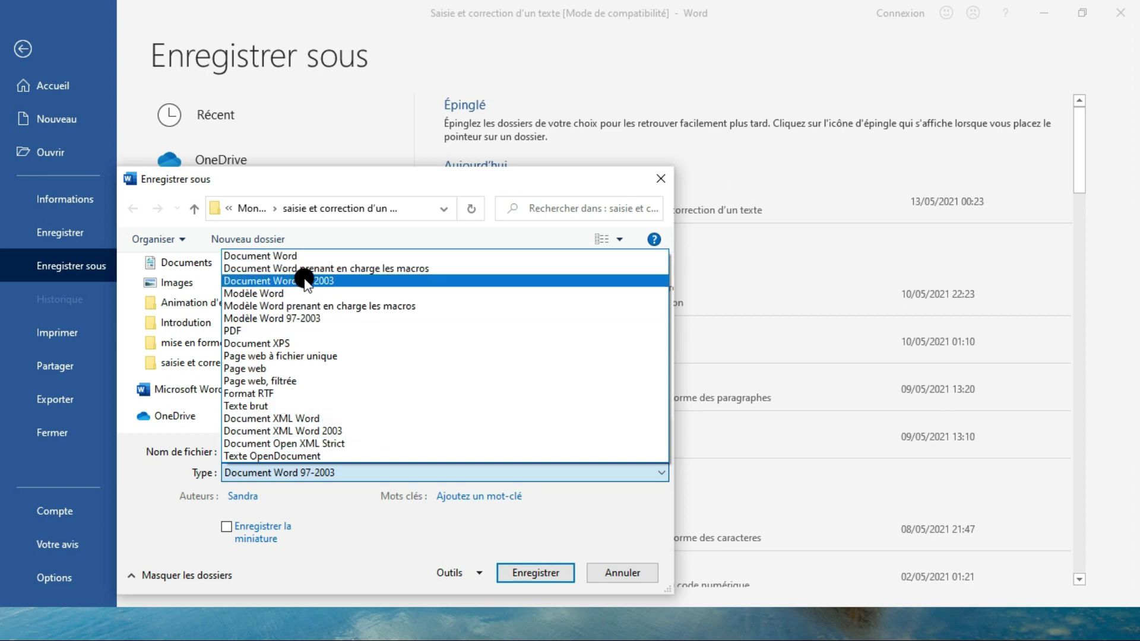
{"action": "left_click", "coordinate": [336, 280]}
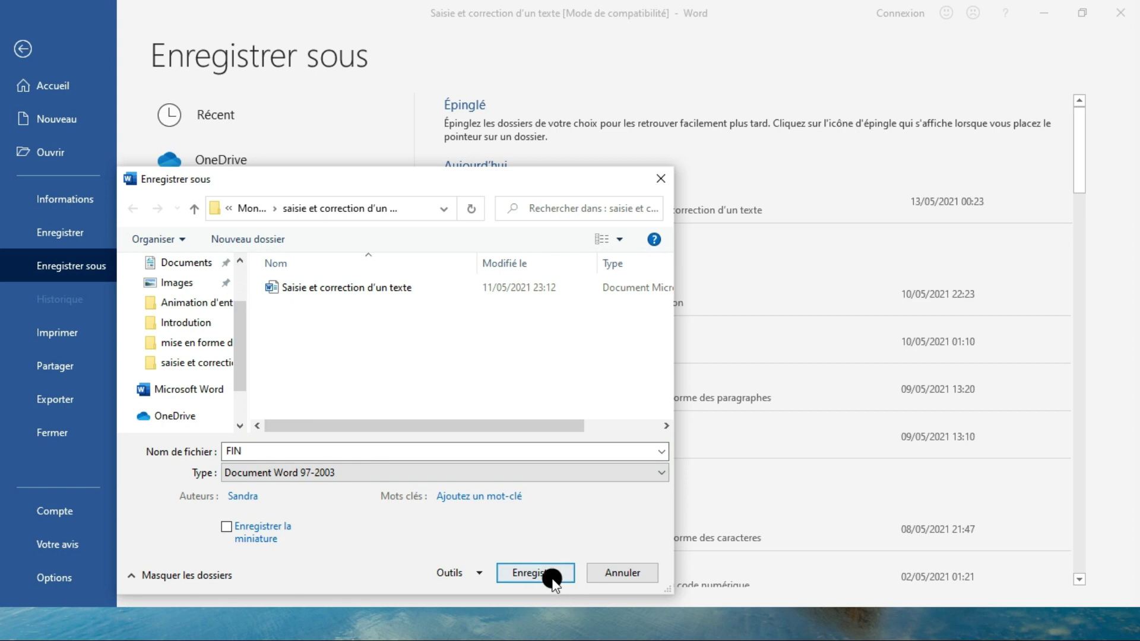
{"action": "left_click", "coordinate": [535, 572]}
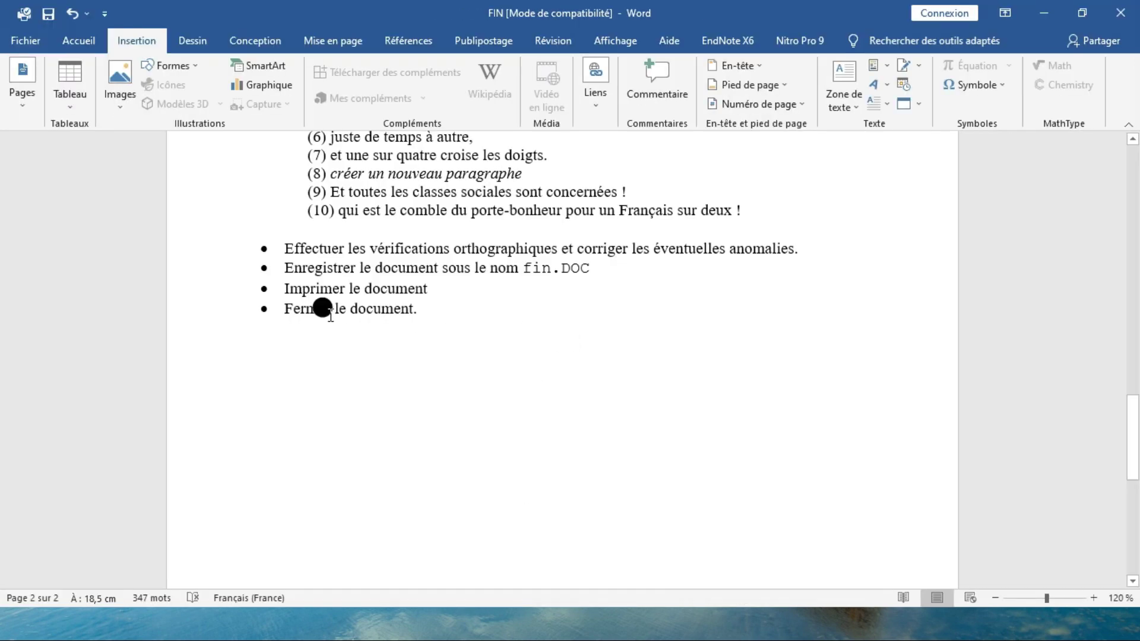
Open the print settings, check the available printers and set the number of copies to 3.
{"action": "scroll", "coordinate": [425, 288], "scroll_direction": "up", "scroll_amount": 3}
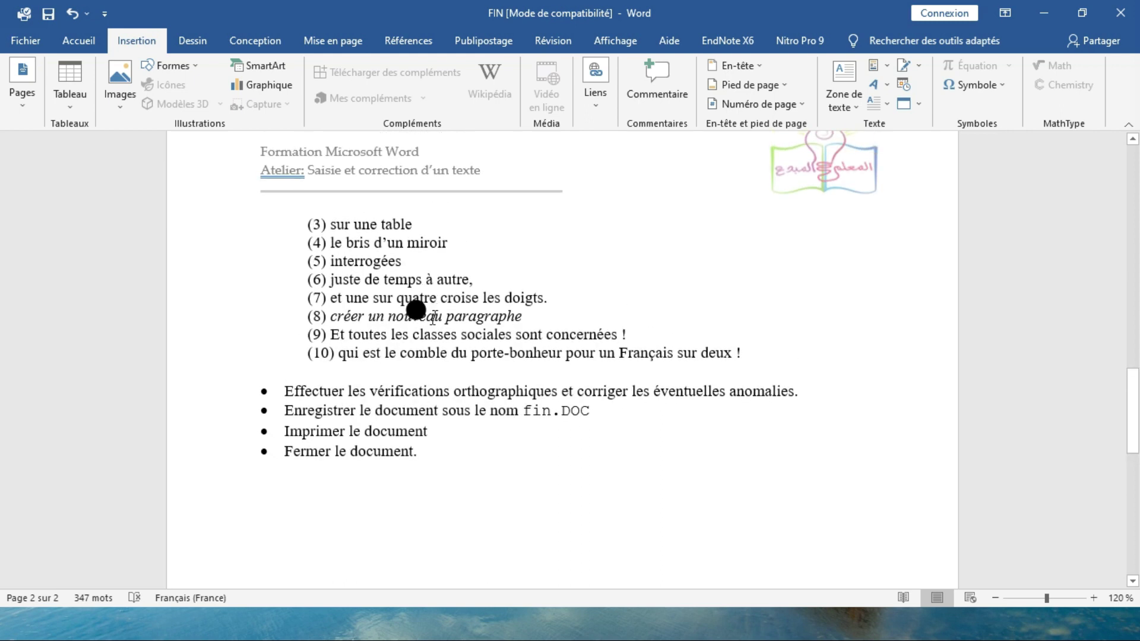
{"action": "scroll", "coordinate": [342, 441], "scroll_direction": "up", "scroll_amount": 2}
{"action": "scroll", "coordinate": [344, 438], "scroll_direction": "down", "scroll_amount": 2}
{"action": "left_click", "coordinate": [27, 42]}
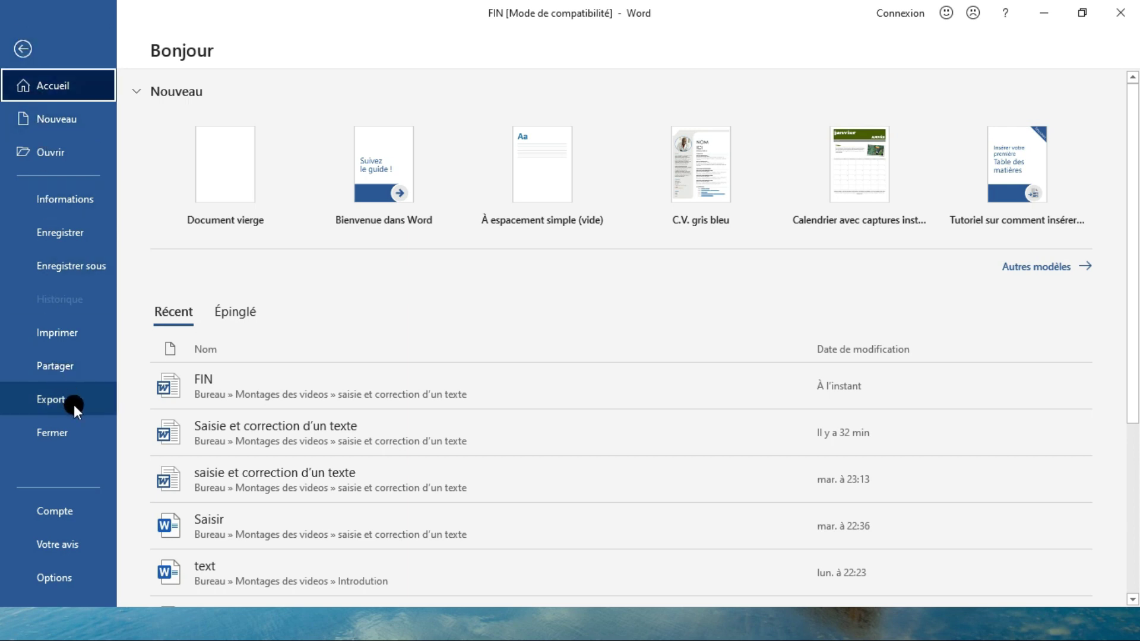
{"action": "left_click", "coordinate": [72, 326]}
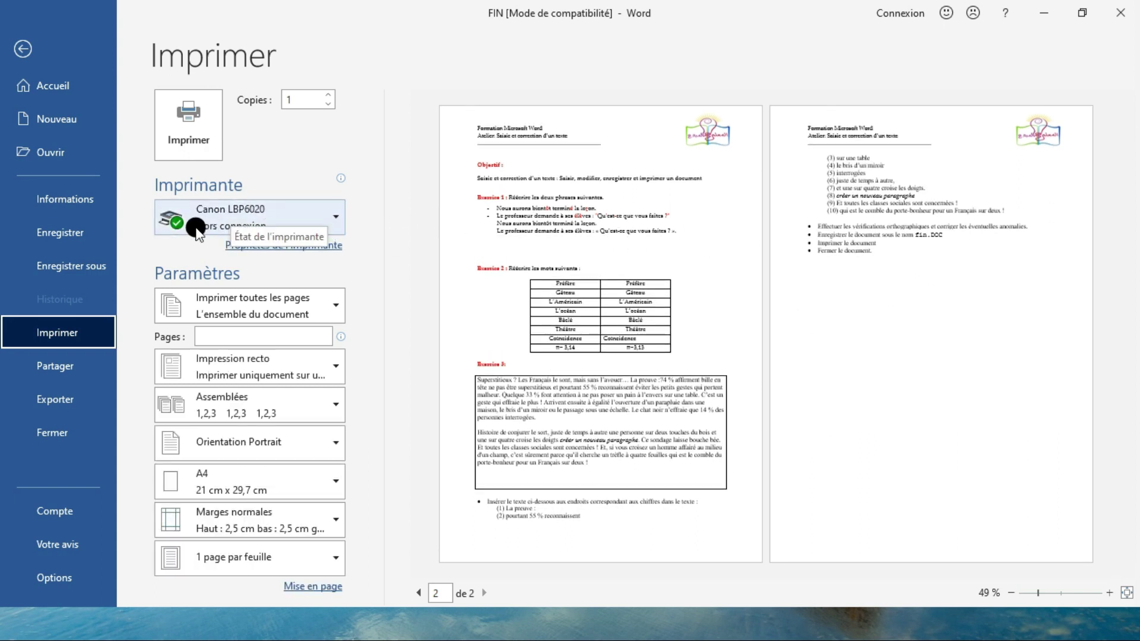
{"action": "left_click", "coordinate": [312, 219]}
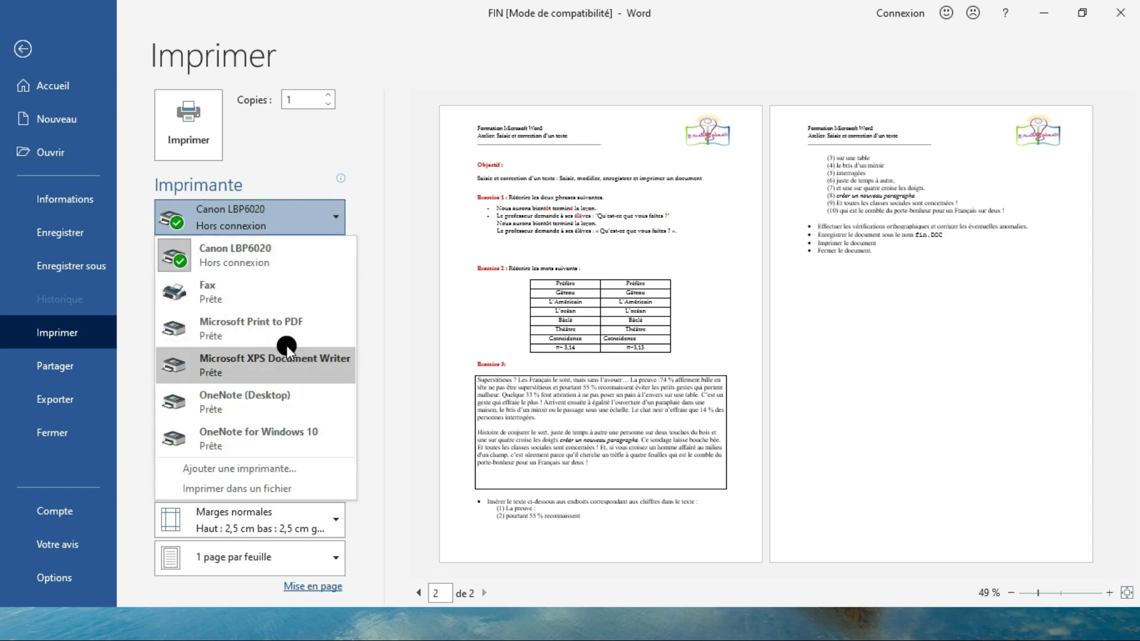
{"action": "left_click", "coordinate": [321, 210]}
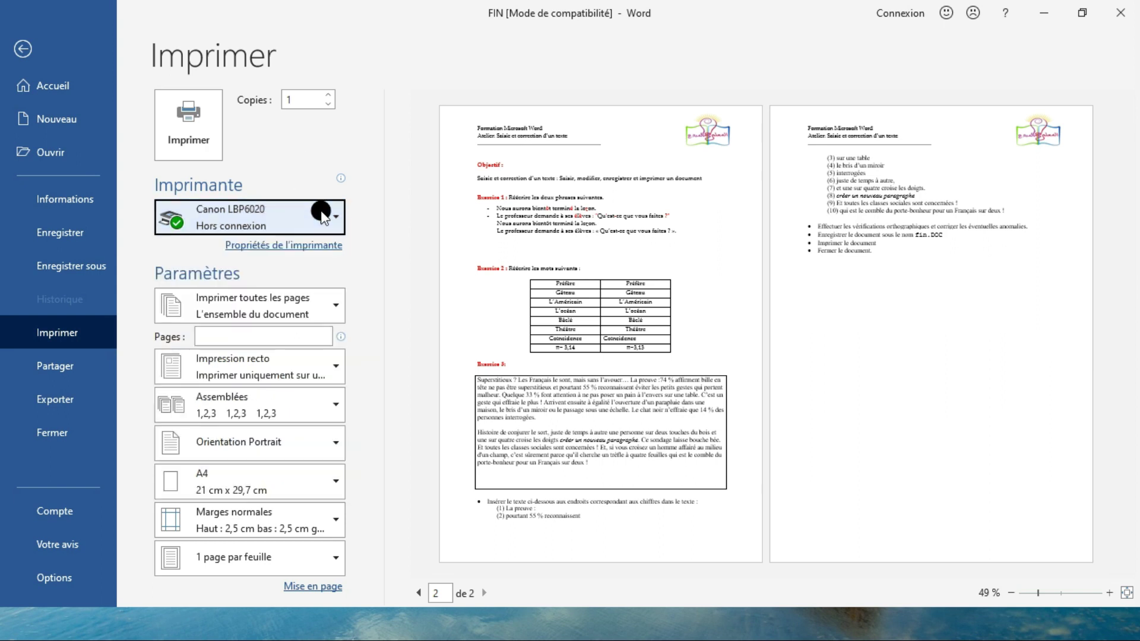
{"action": "left_click", "coordinate": [329, 97]}
{"action": "left_click", "coordinate": [328, 95]}
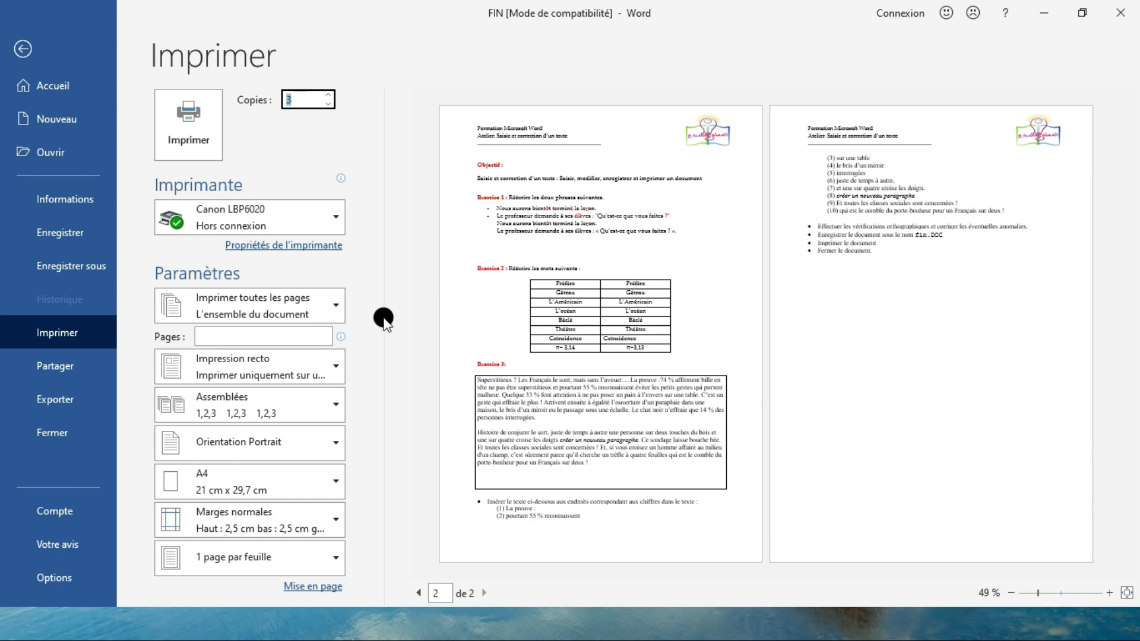
Examine the print choices for page sides, orientation and paper size, and return to the document without printing.
{"action": "left_click", "coordinate": [330, 368]}
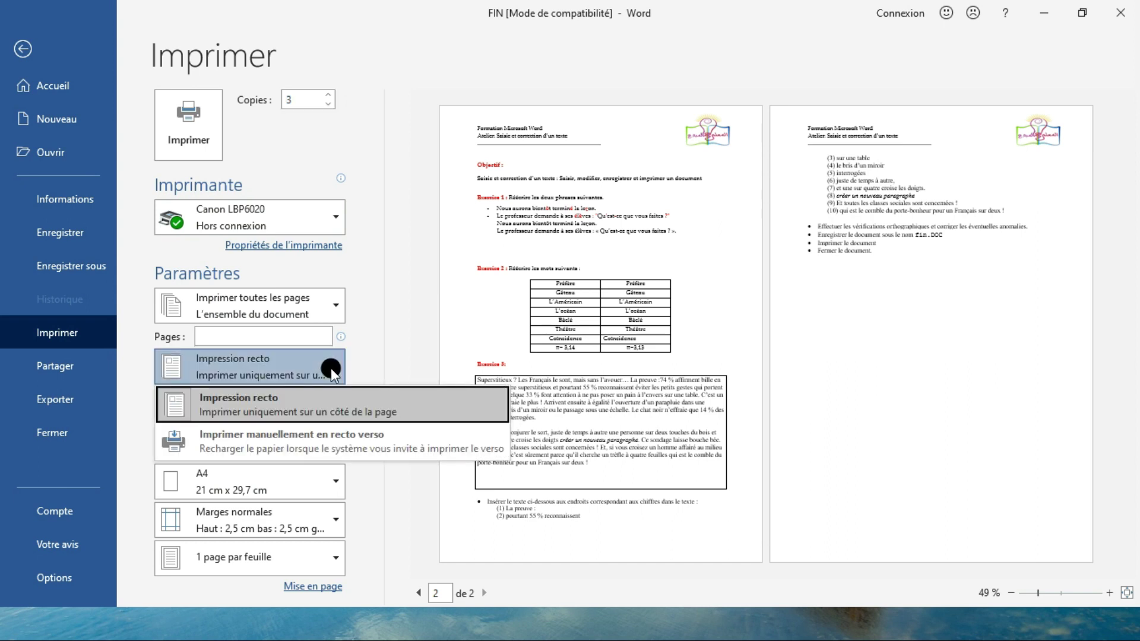
{"action": "left_click", "coordinate": [356, 318]}
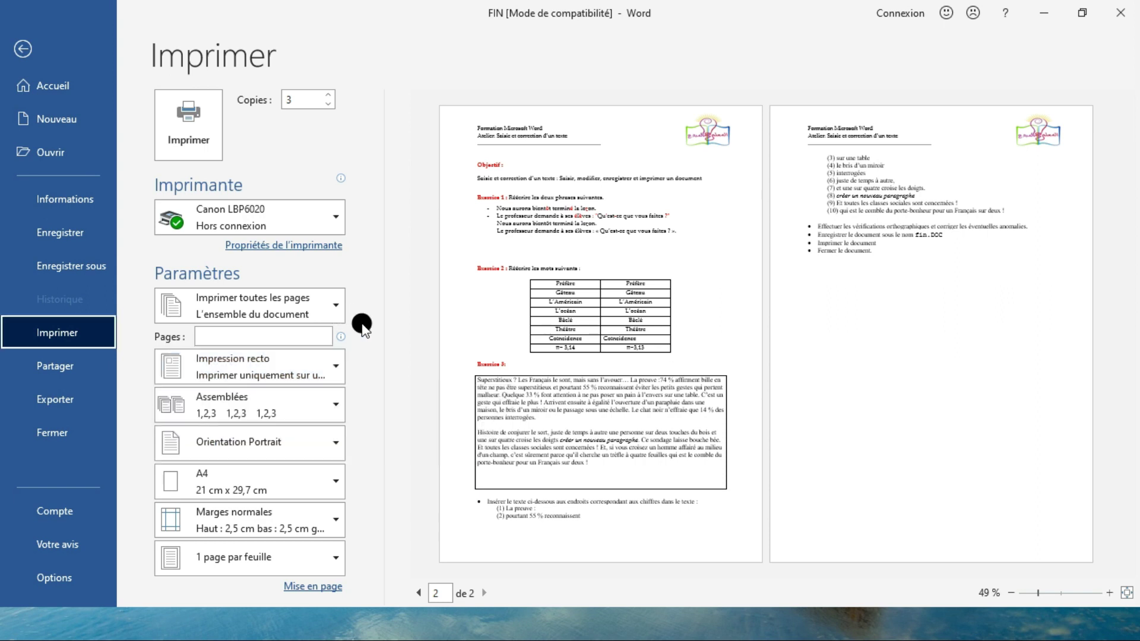
{"action": "left_click", "coordinate": [308, 446]}
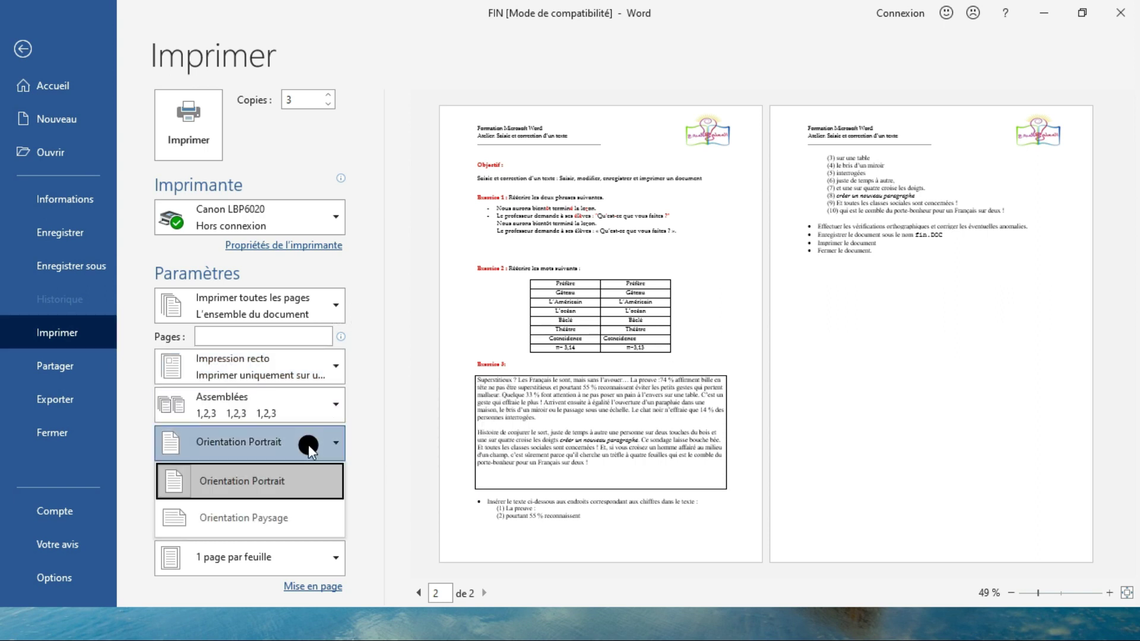
{"action": "left_click", "coordinate": [410, 396]}
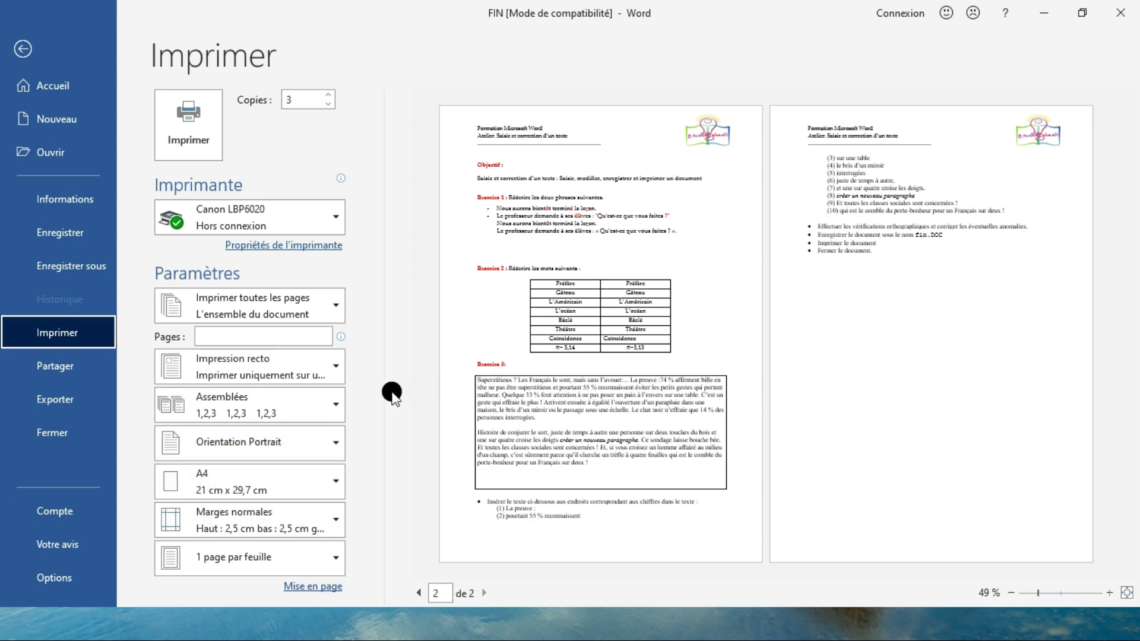
{"action": "left_click", "coordinate": [335, 482]}
{"action": "left_click", "coordinate": [334, 482]}
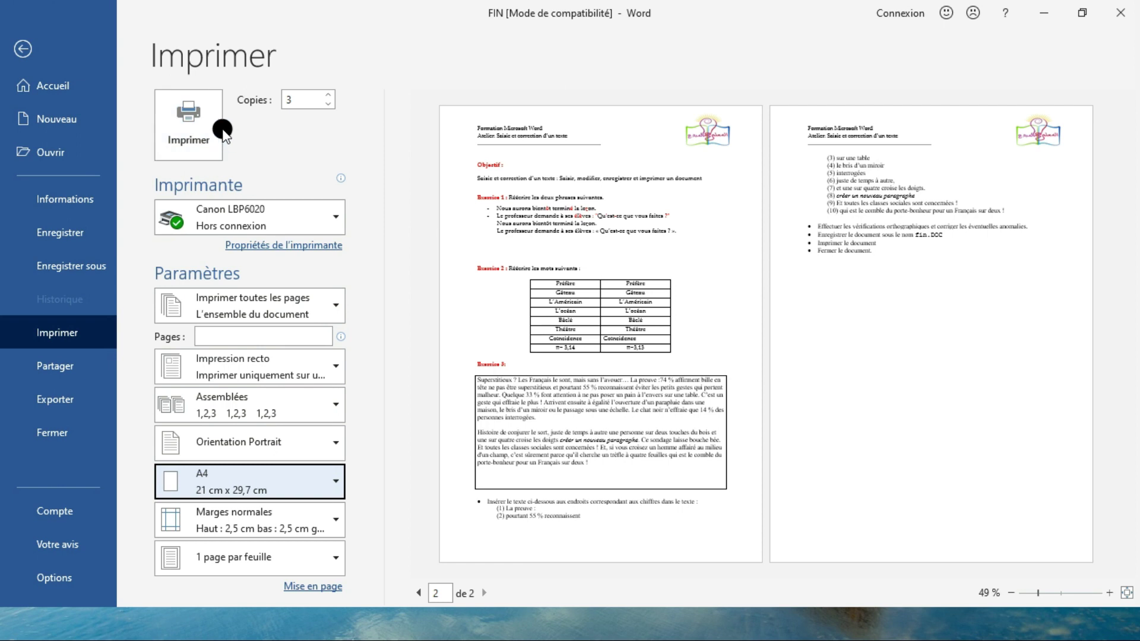
{"action": "left_click", "coordinate": [24, 44]}
Close the FIN document.
{"action": "scroll", "coordinate": [558, 389], "scroll_direction": "up", "scroll_amount": 3}
{"action": "scroll", "coordinate": [554, 387], "scroll_direction": "down", "scroll_amount": 4}
{"action": "scroll", "coordinate": [551, 383], "scroll_direction": "down", "scroll_amount": 8}
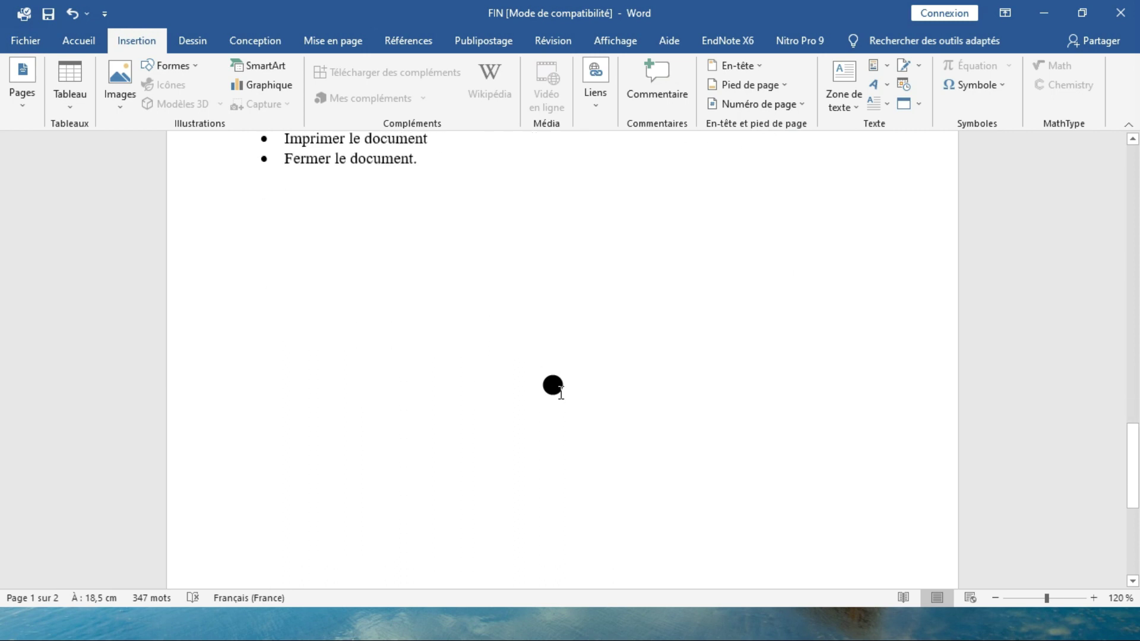
{"action": "scroll", "coordinate": [551, 384], "scroll_direction": "up", "scroll_amount": 3}
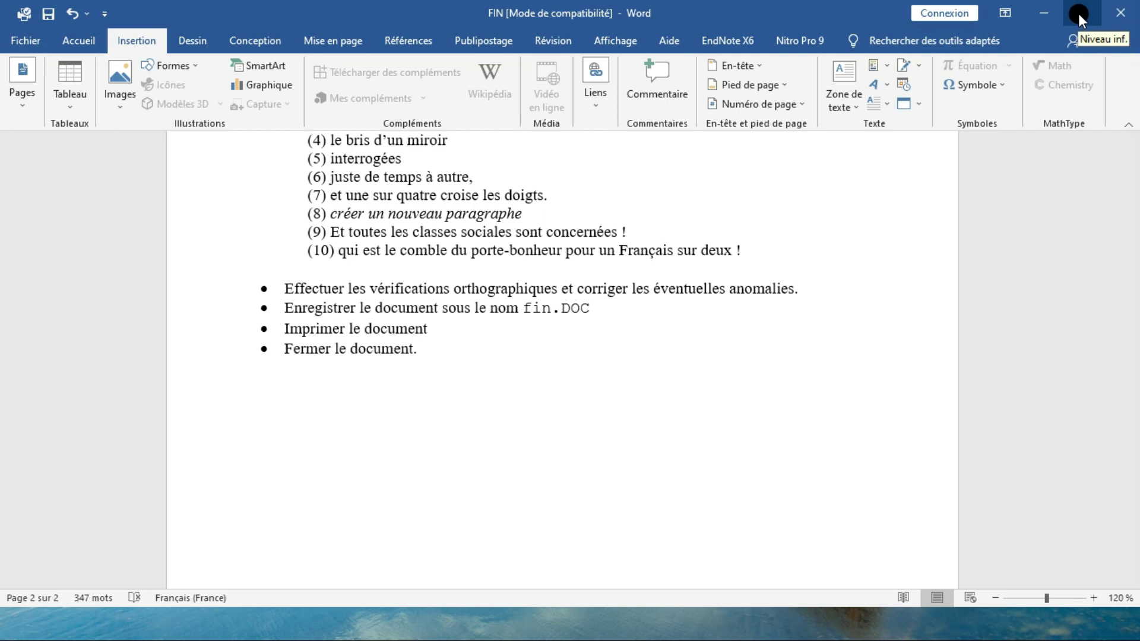
{"action": "left_click", "coordinate": [1108, 13]}
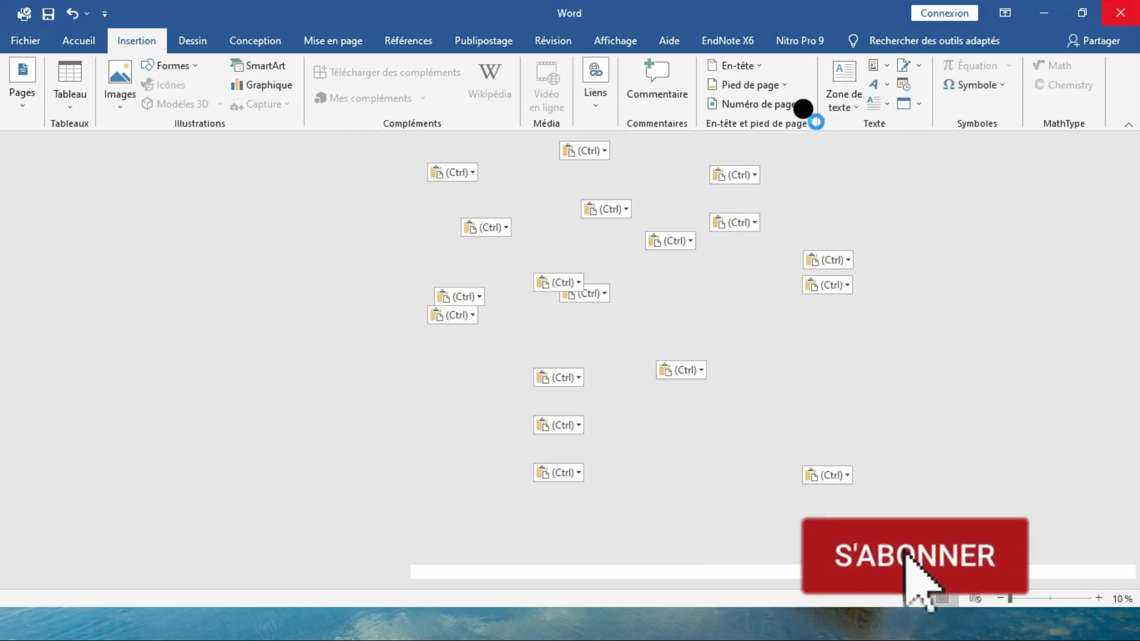
{"action": "key", "text": "alt+F4"}
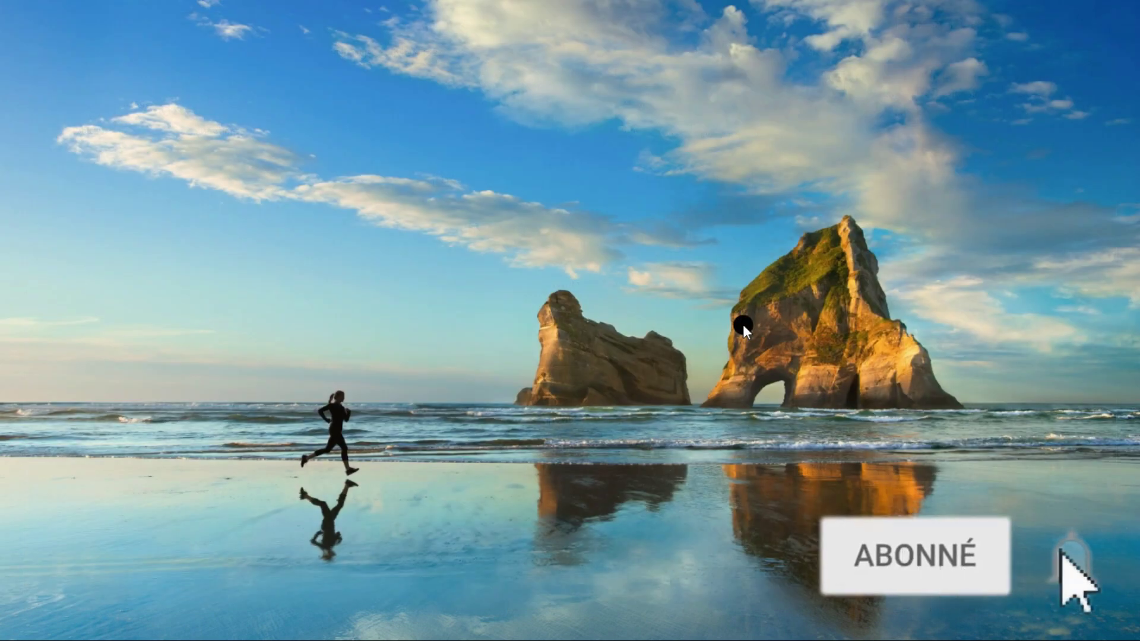